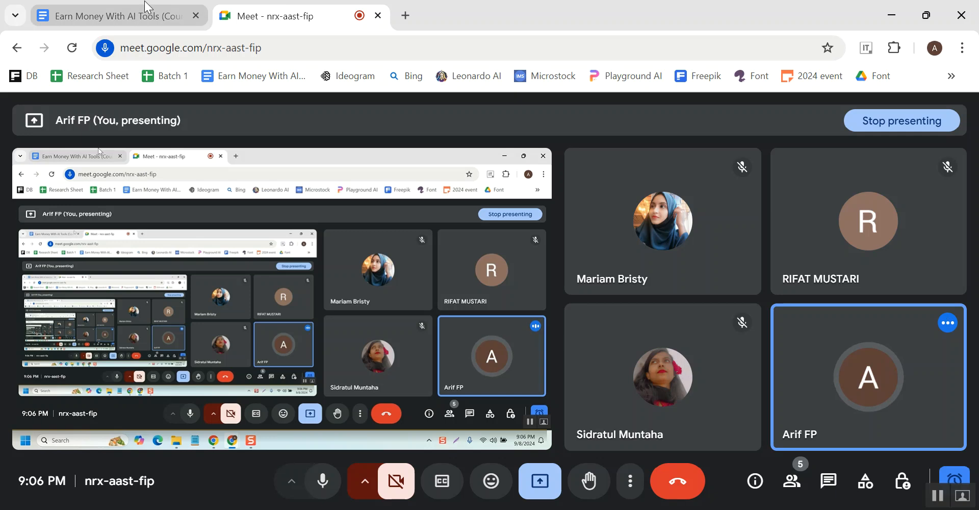
- Review the Class 11 topic in the course outline document and return to the Meet call
left_click(127, 11)
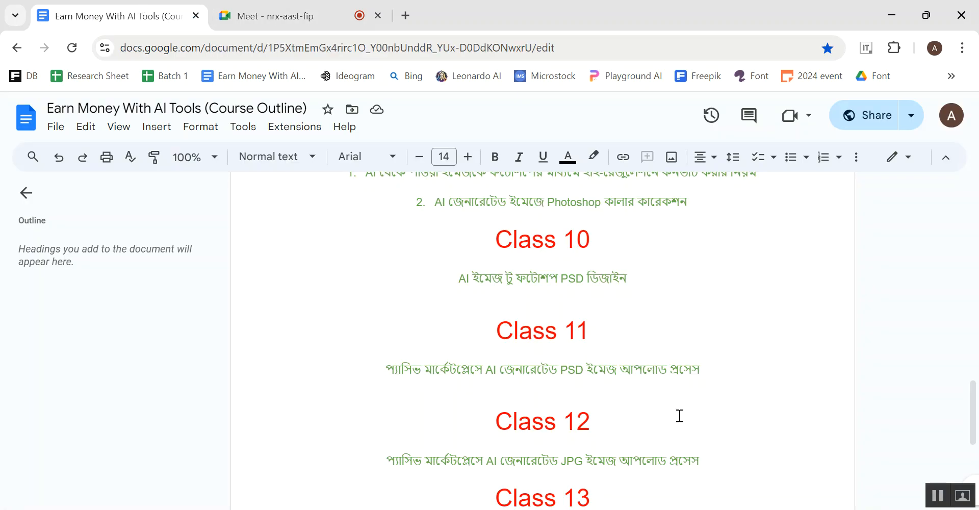
left_click_drag(707, 375, 485, 330)
left_click(681, 374)
left_click(284, 8)
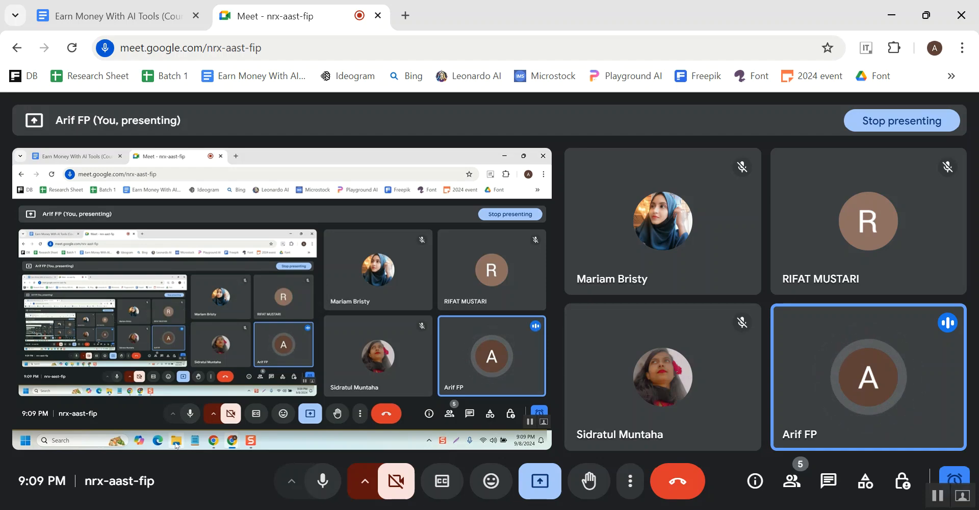
- In File Explorer, open the Birthday folder inside Passive Earn with AI Tools > Course > Batch 1 > File on Local Disk (E:)
key("alt+Tab")
scroll(110, 322, "down", 1)
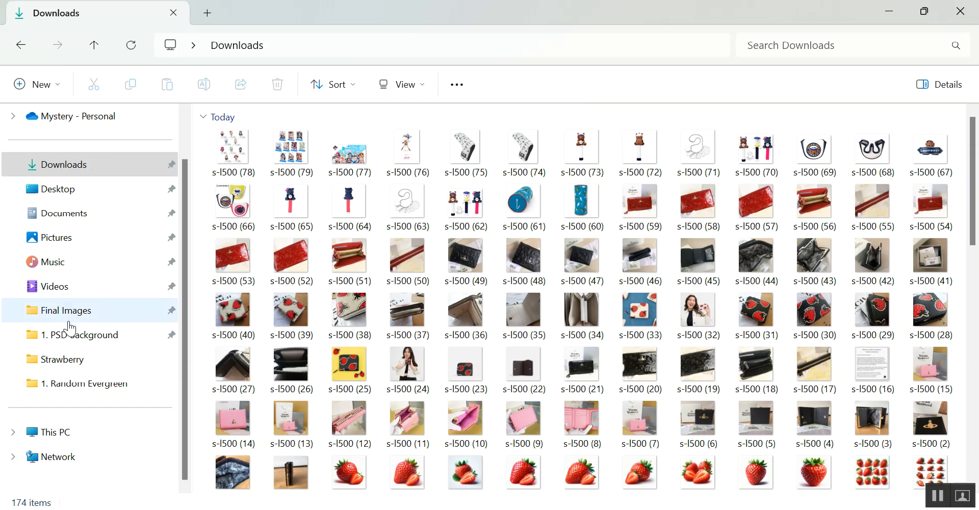
left_click(70, 435)
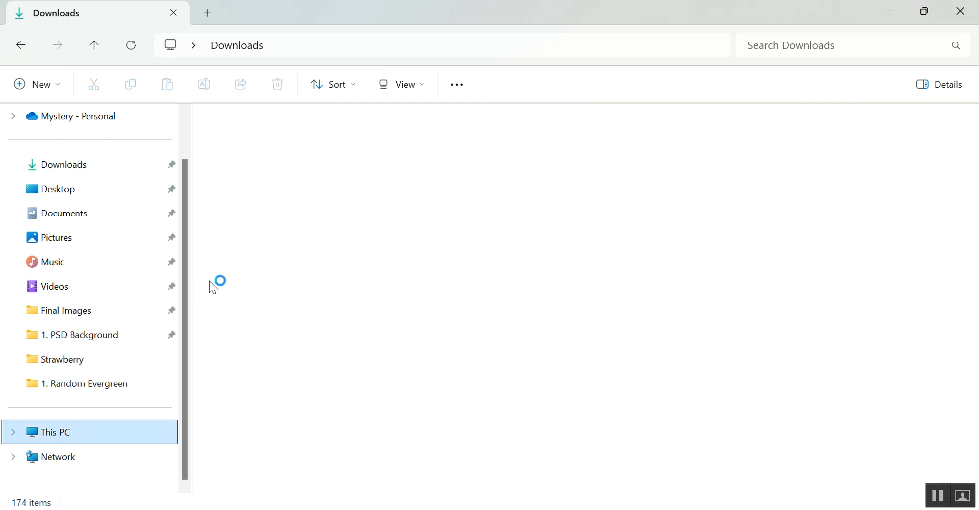
double_click(617, 151)
double_click(259, 144)
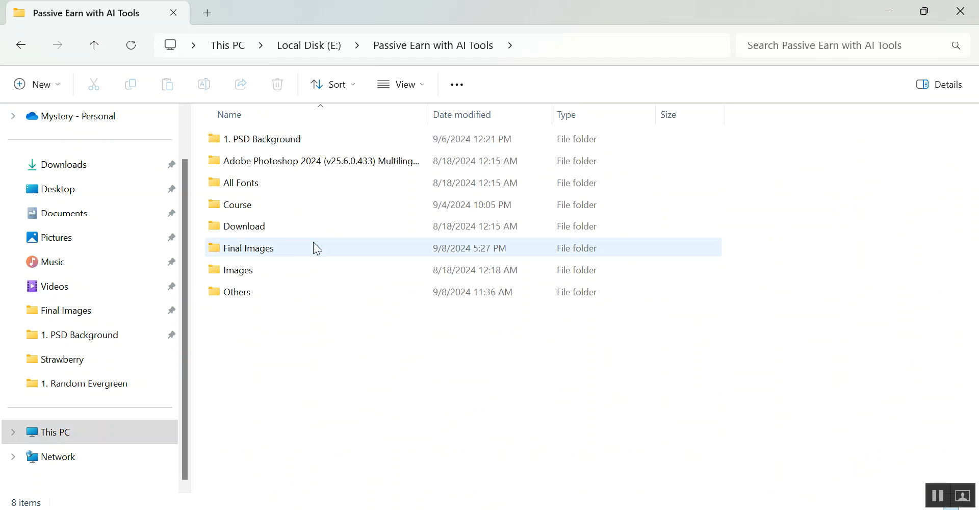
left_click(245, 205)
double_click(245, 205)
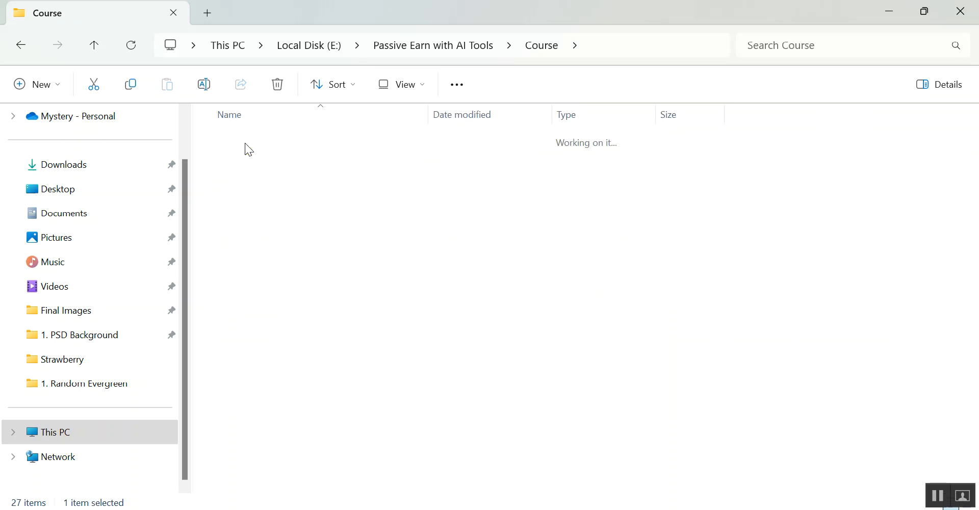
double_click(248, 149)
double_click(249, 149)
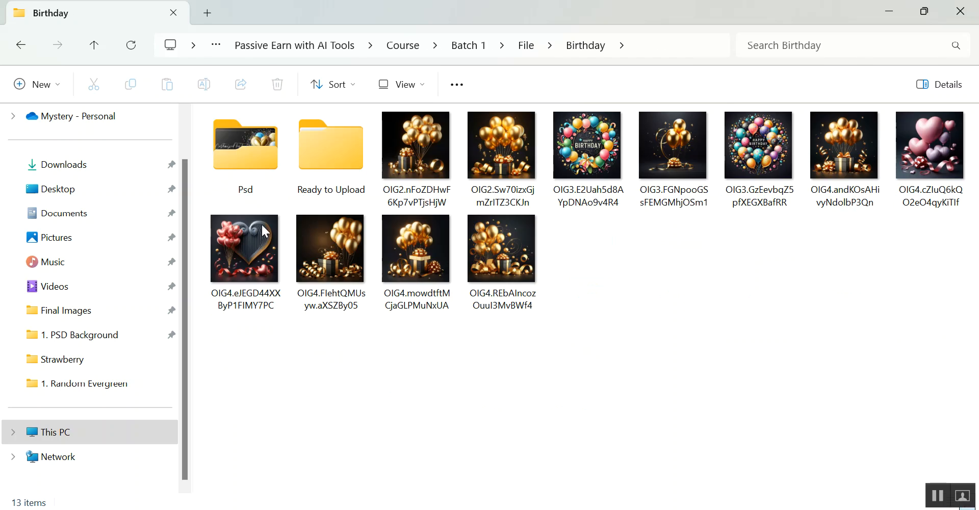
- Look over the balloon, gift and heart images stored in the Birthday folder
left_click_drag(267, 342, 545, 212)
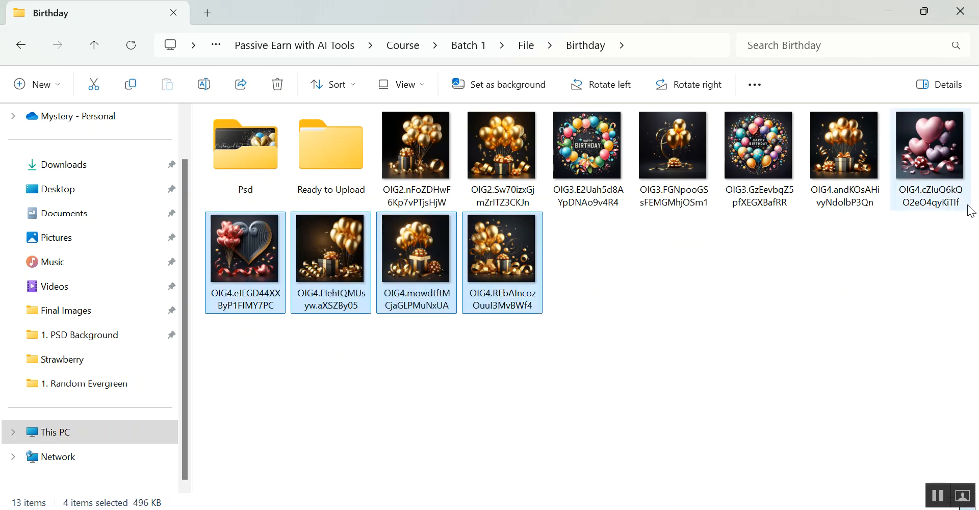
left_click_drag(977, 140, 436, 170)
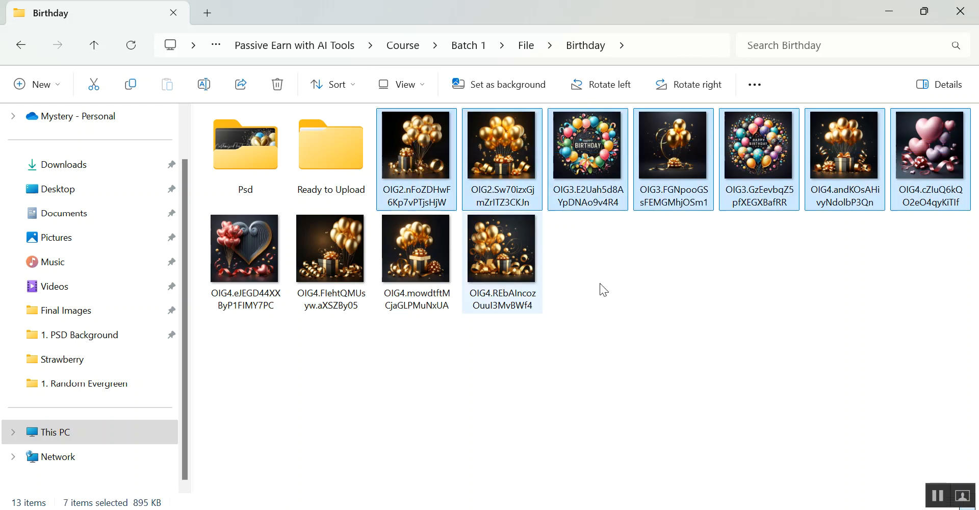
left_click(629, 317)
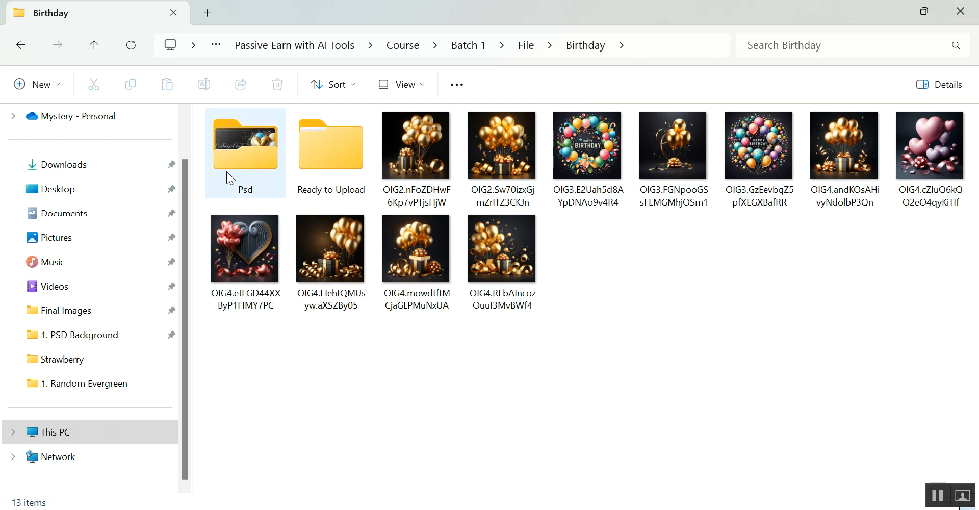
- Open the 3D golden balloons and ribbon image from the Psd folder in Adobe Photoshop 2024 and dismiss the startup error
double_click(253, 154)
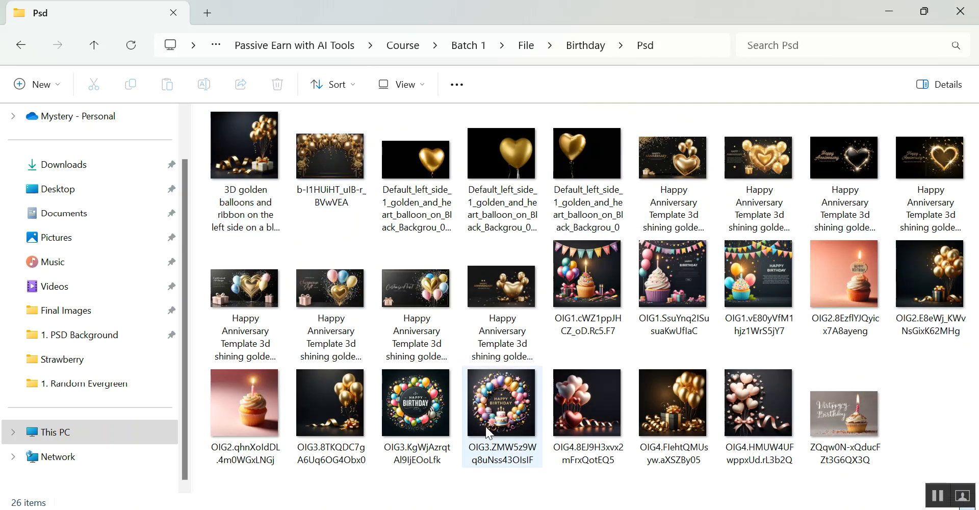
left_click(249, 144)
right_click(250, 143)
mouse_move(449, 118)
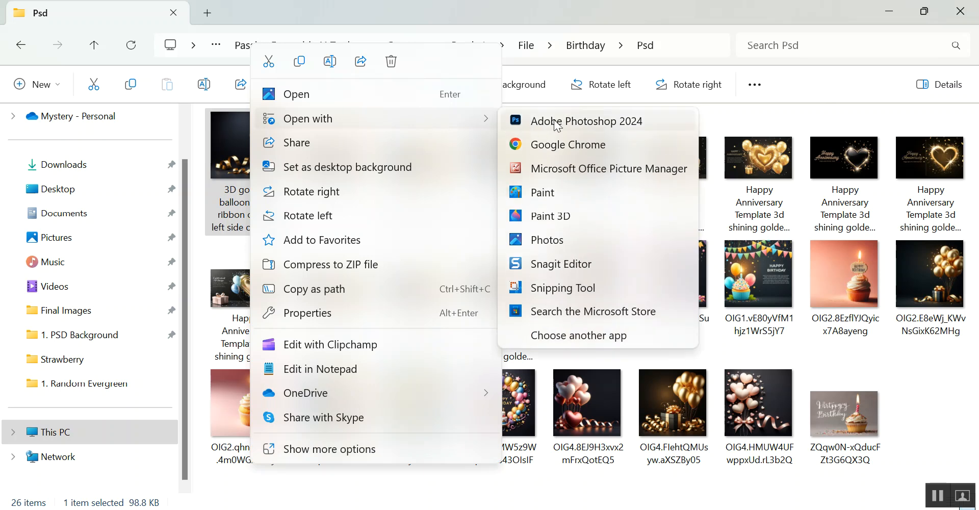
left_click(556, 122)
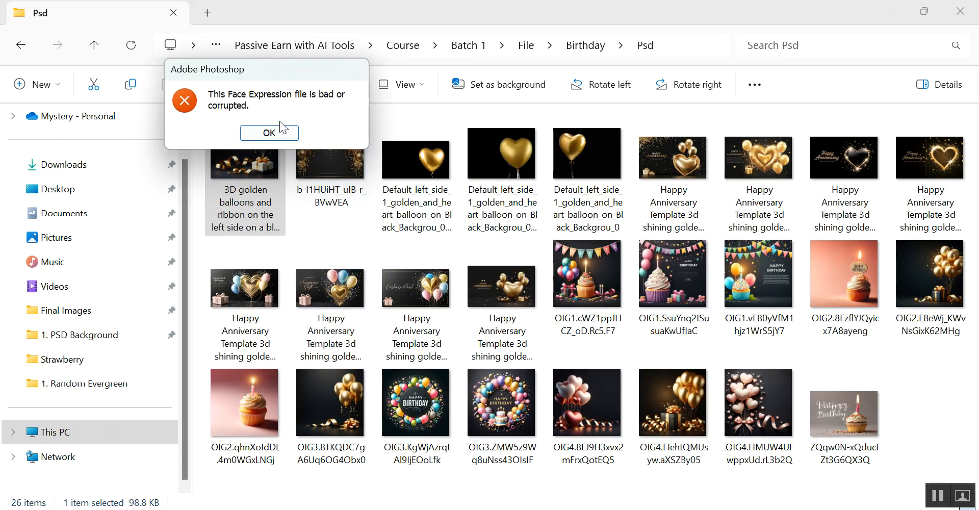
left_click(269, 133)
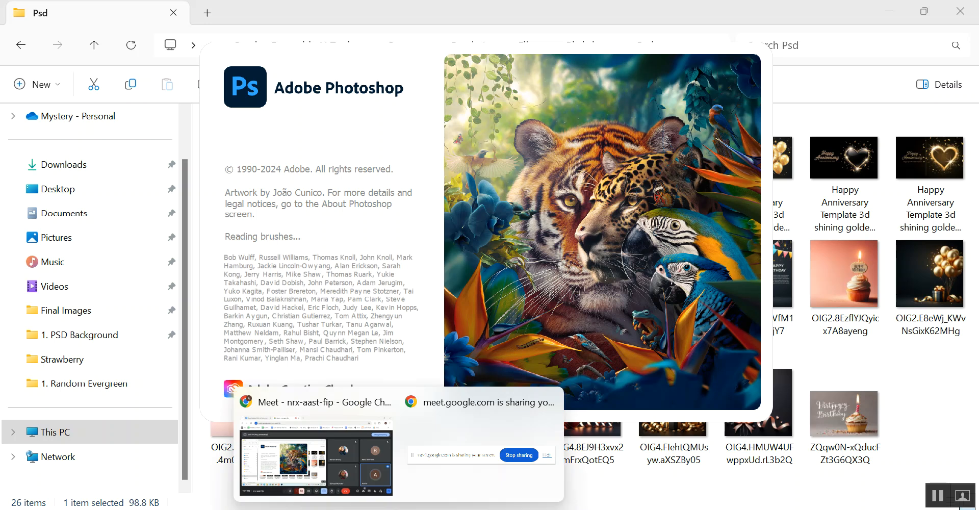
- Switch to Chrome, open Freepik in a new tab and search all assets for "happy birthday"
left_click(328, 466)
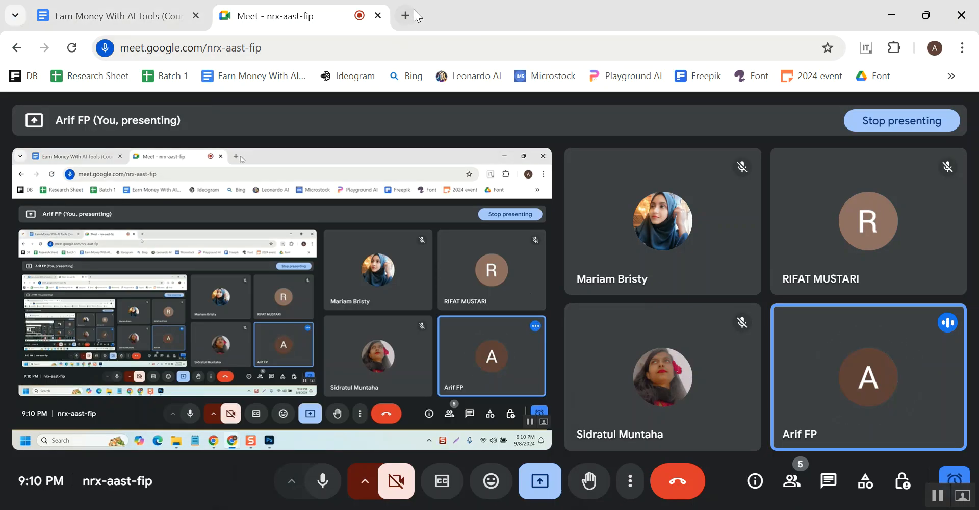
left_click(413, 12)
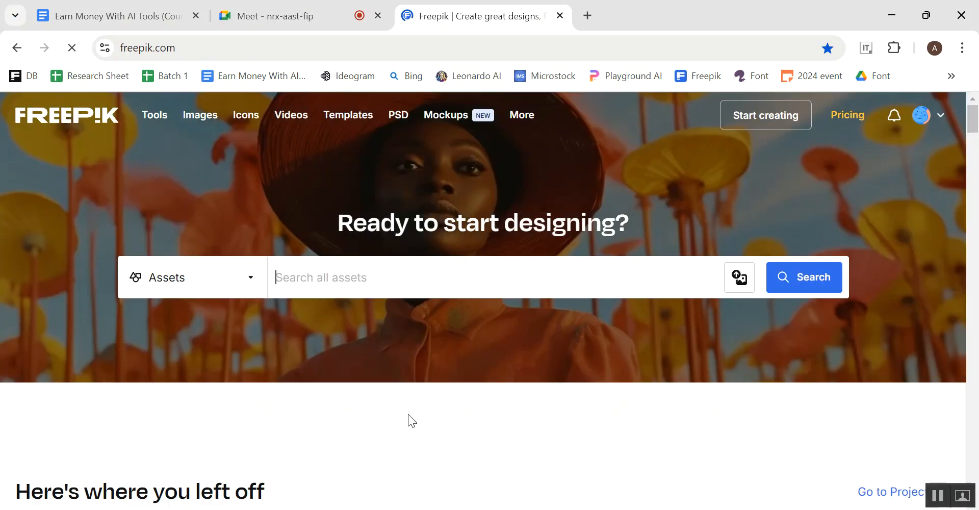
left_click(345, 274)
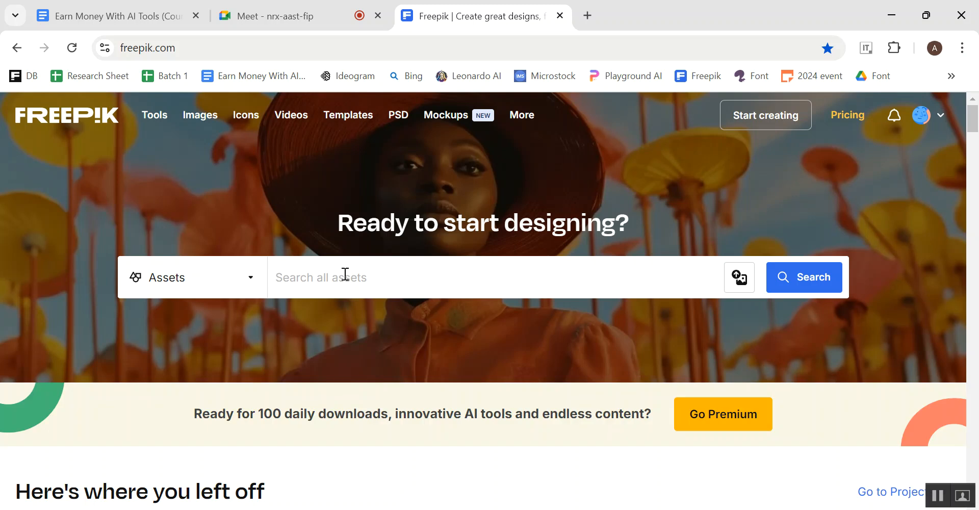
type("happy birthday")
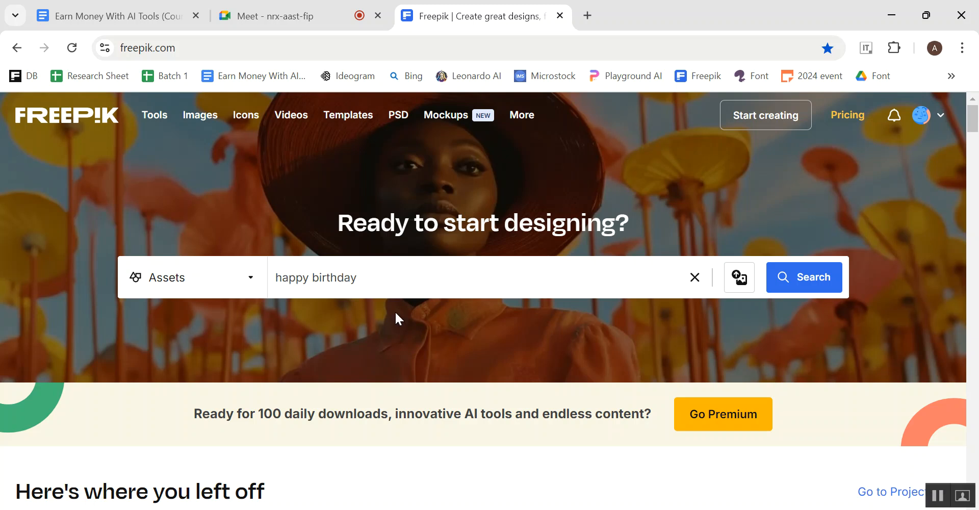
key("Return")
- Filter the happy birthday results to the PSD asset type
scroll(204, 285, "down", 3)
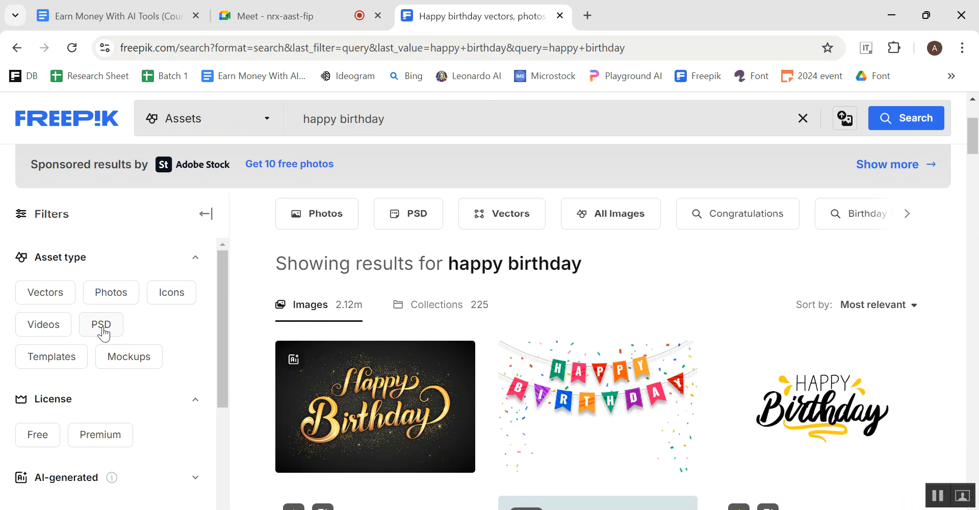
left_click(97, 329)
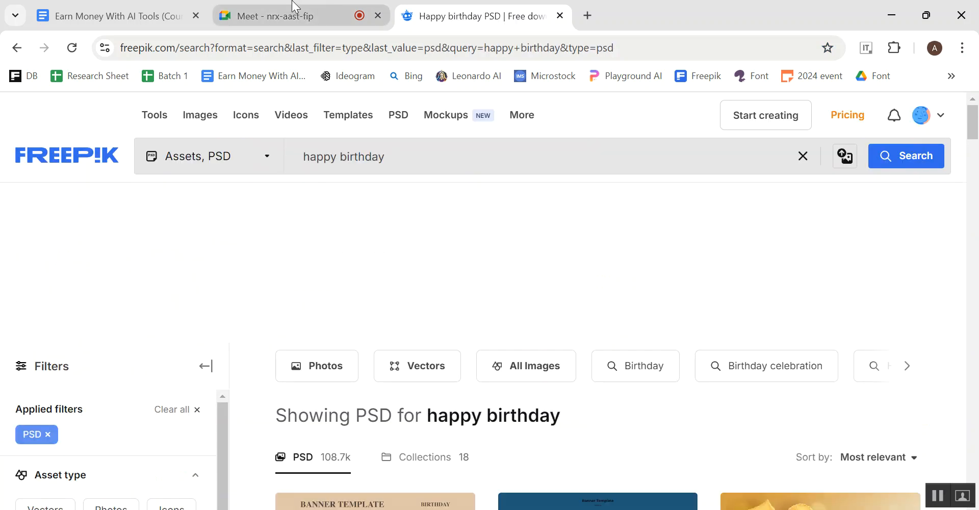
left_click(295, 7)
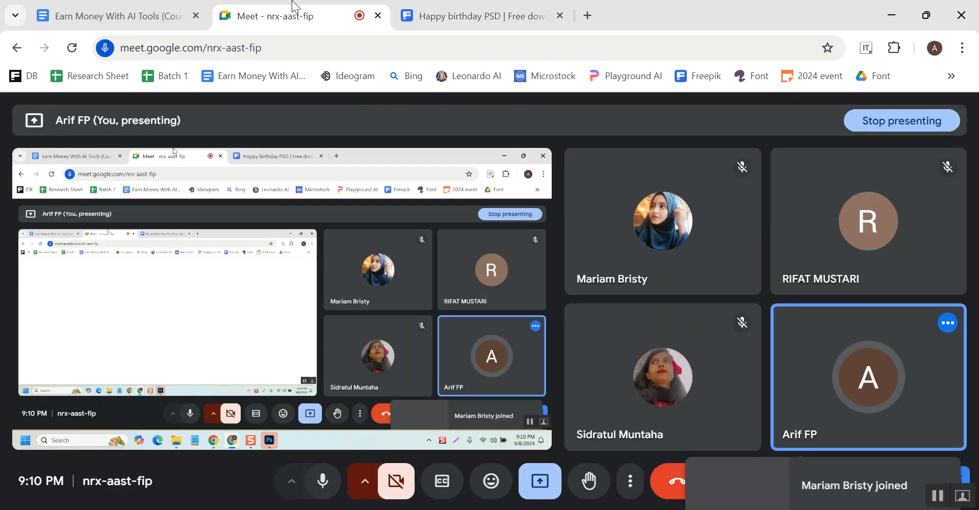
left_click(497, 8)
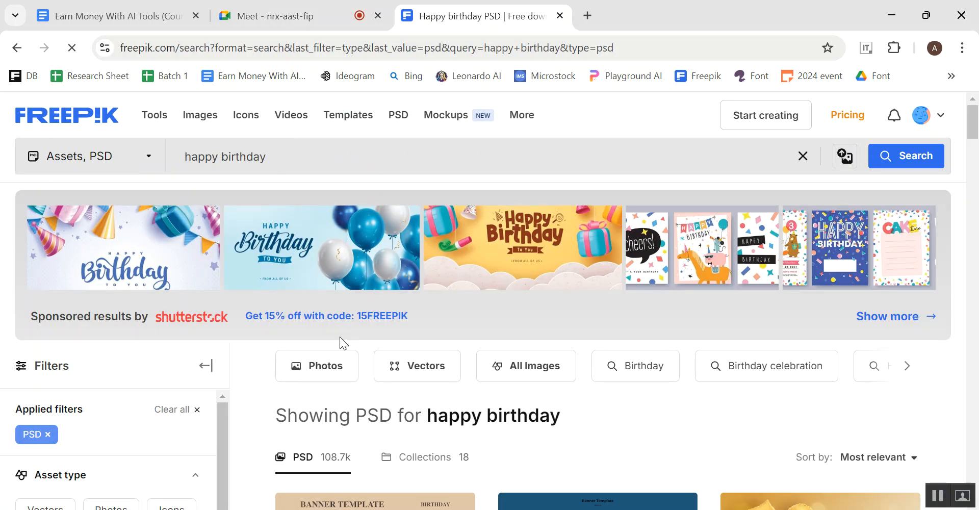
- Restrict the happy birthday PSD results to only AI-generated assets
scroll(339, 336, "down", 8)
scroll(335, 312, "down", 5)
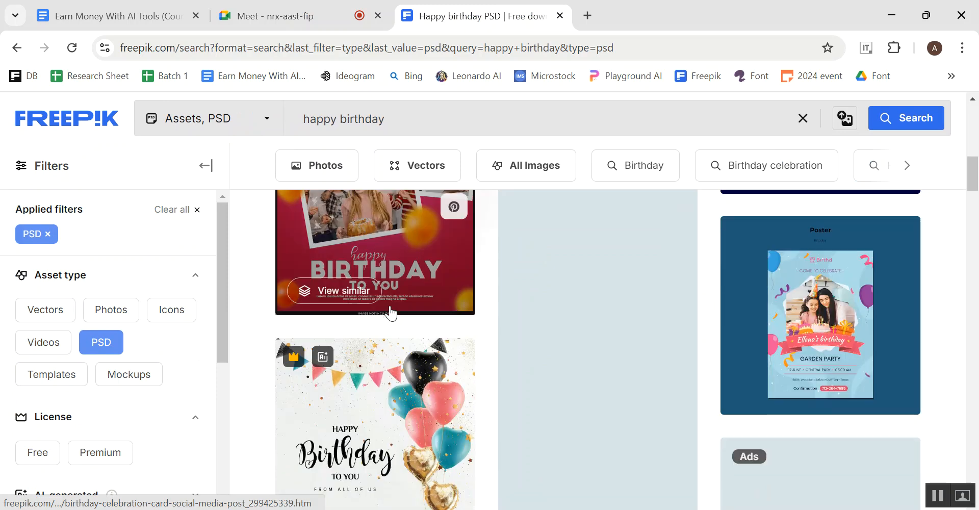
scroll(113, 362, "down", 4)
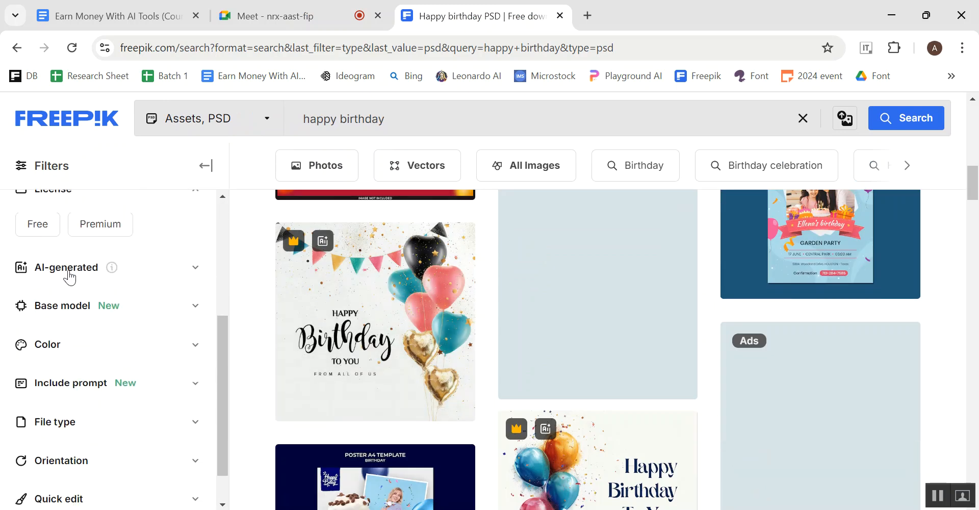
left_click(68, 277)
left_click(79, 338)
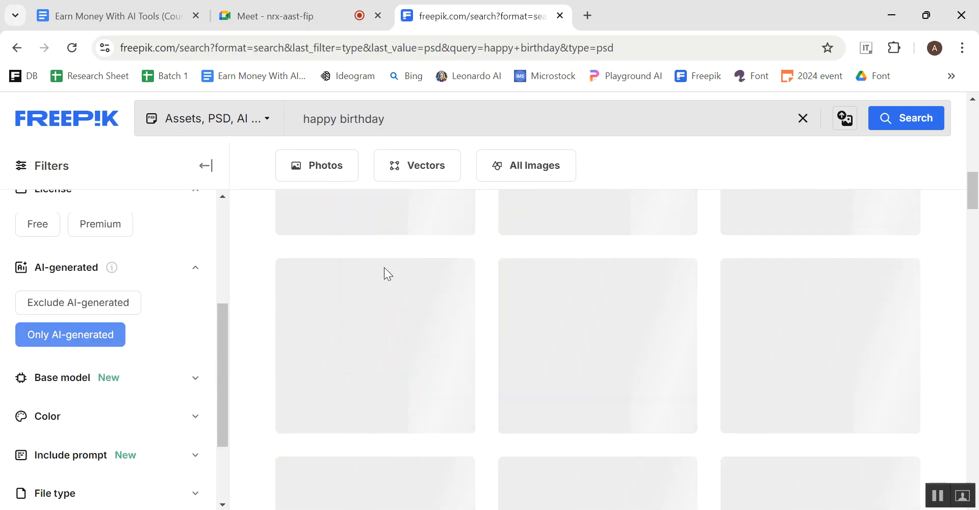
- Browse the AI-generated PSD results, inspect the Happy Birthday to You poster with confetti balloons, and close its details
scroll(551, 326, "down", 10)
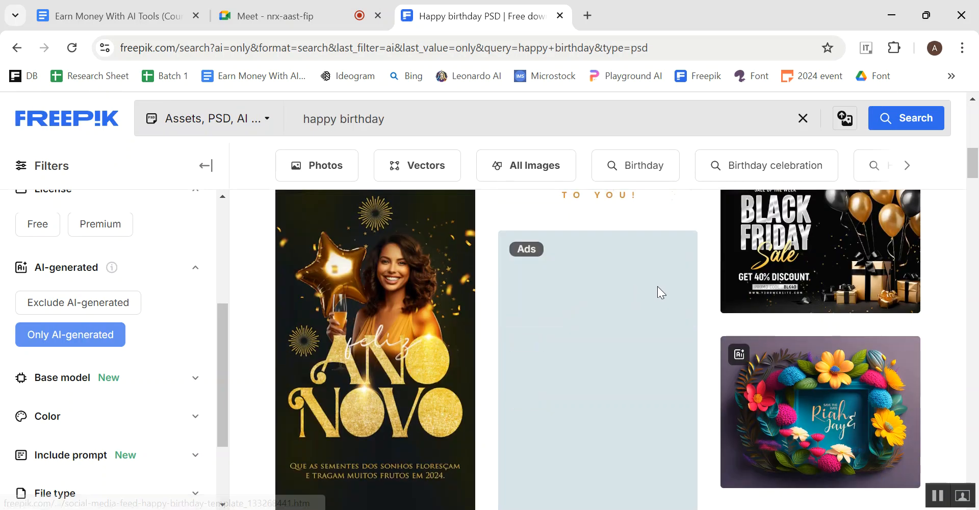
scroll(585, 305, "down", 6)
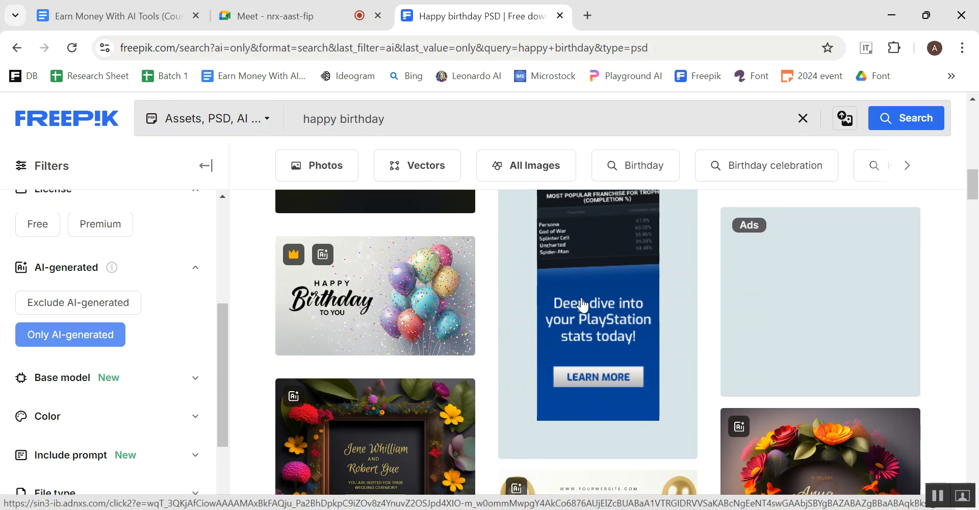
scroll(538, 286, "down", 1)
scroll(540, 290, "up", 1)
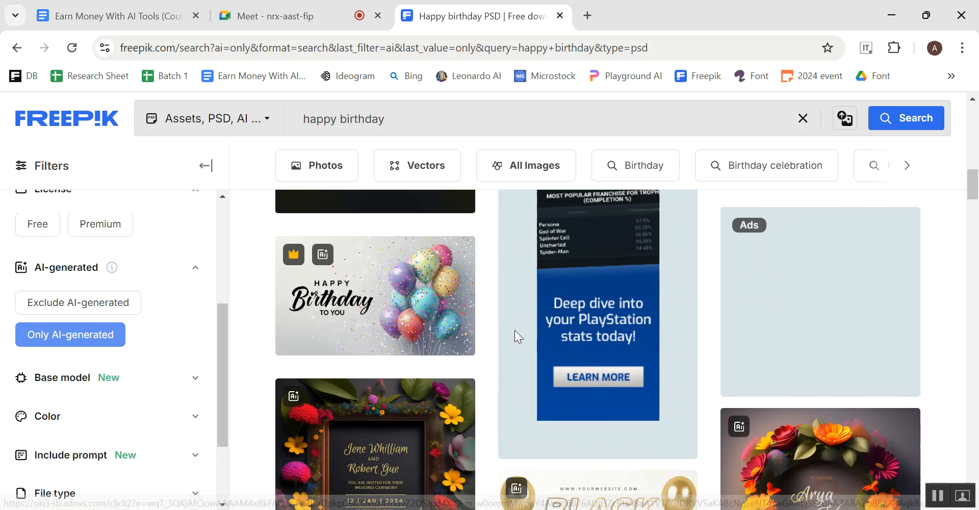
left_click(383, 292)
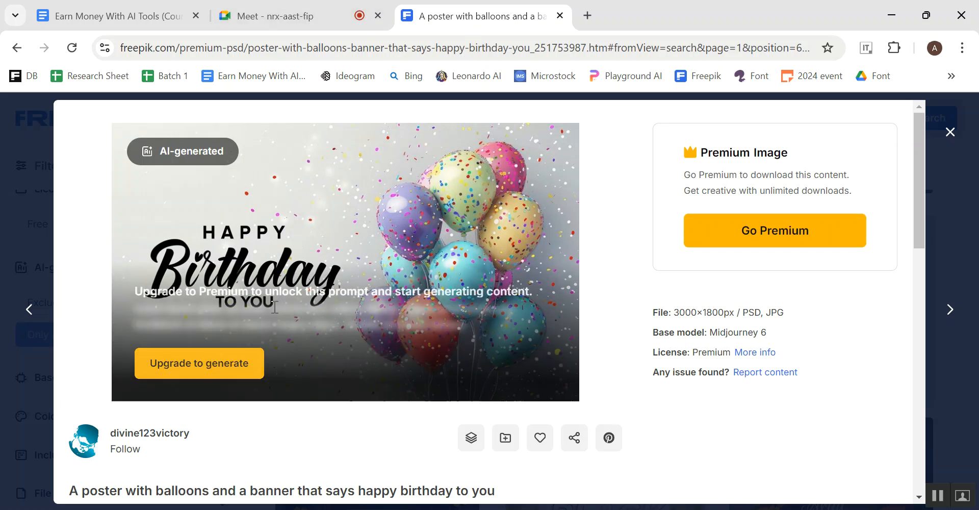
left_click(3, 363)
- Examine more AI-generated birthday and invitation PSD designs for their layouts and text placement
scroll(552, 290, "down", 6)
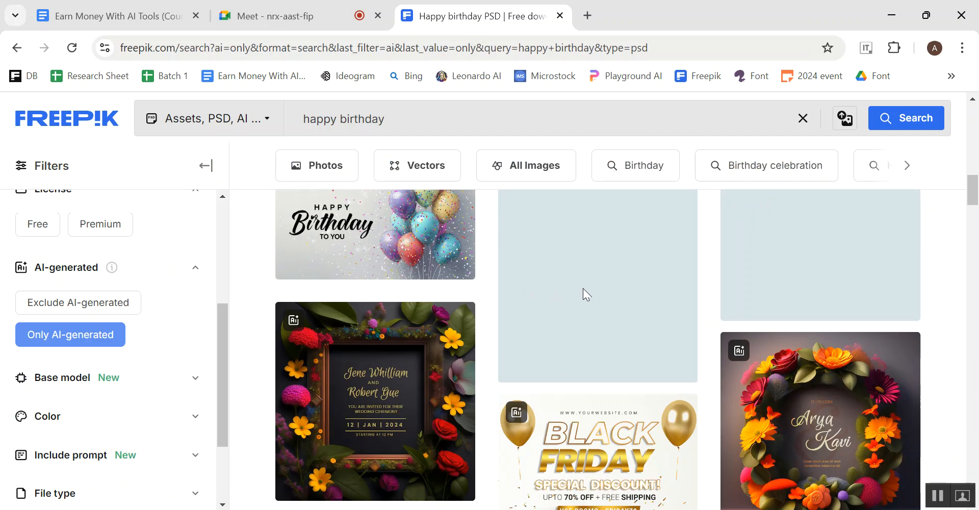
scroll(622, 286, "down", 9)
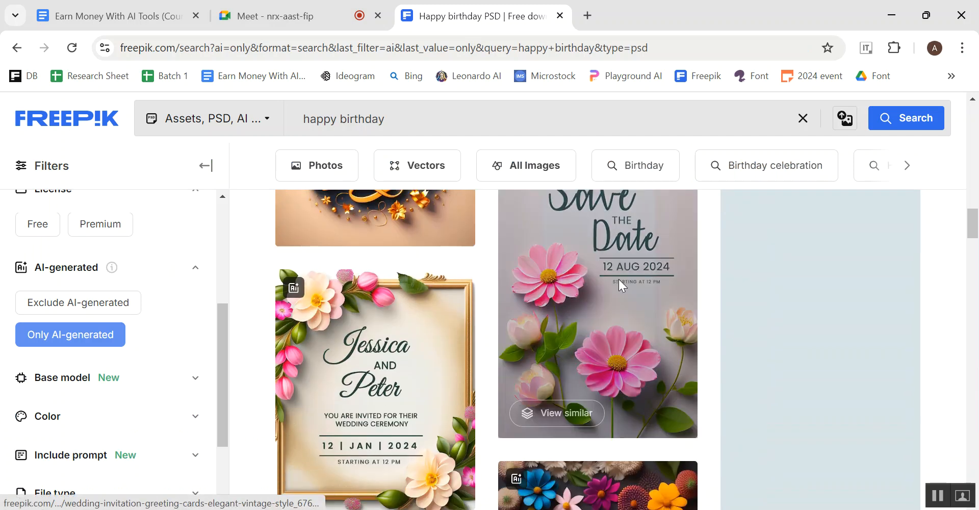
scroll(619, 320, "down", 3)
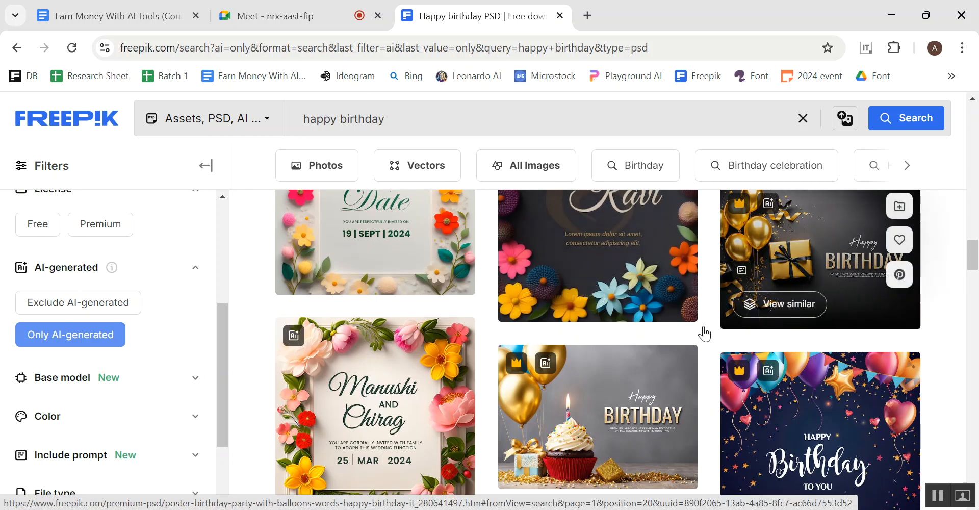
scroll(701, 332, "down", 3)
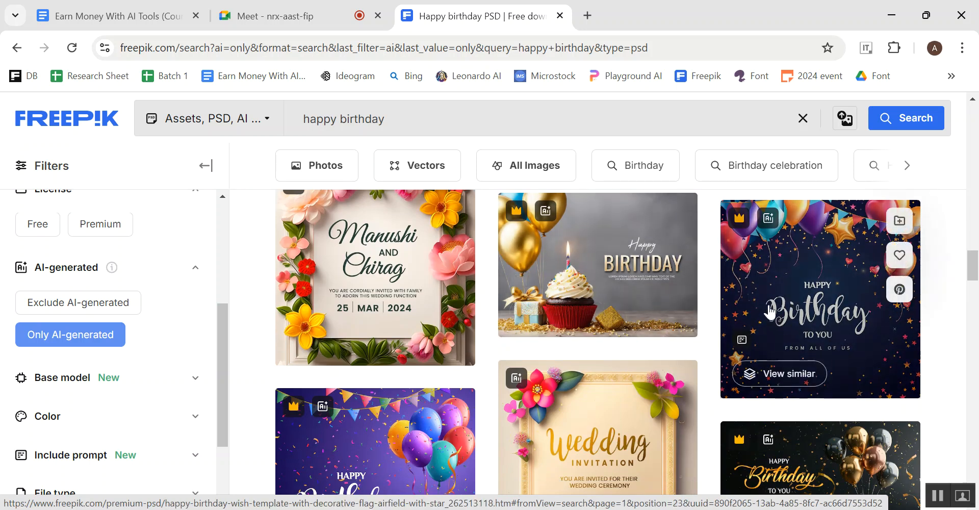
scroll(580, 306, "down", 3)
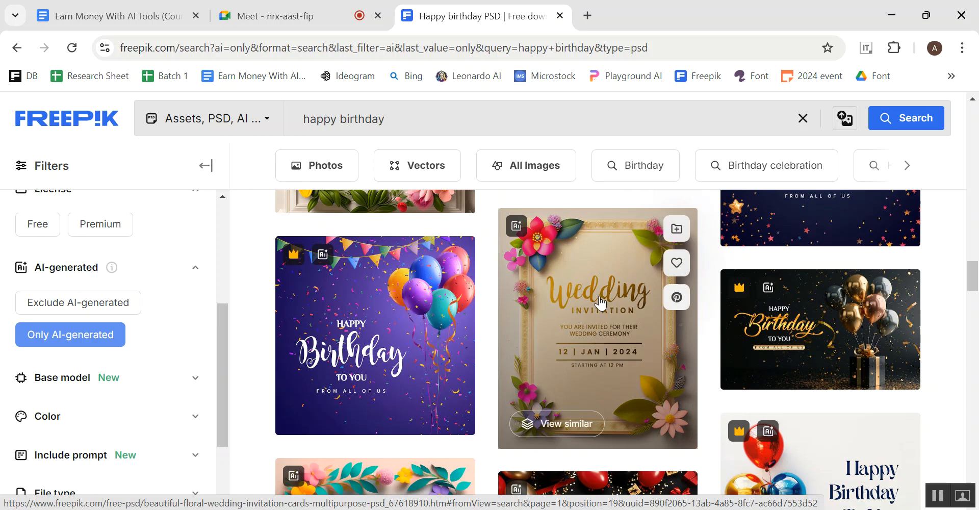
scroll(596, 305, "down", 2)
scroll(597, 305, "down", 2)
scroll(609, 296, "down", 7)
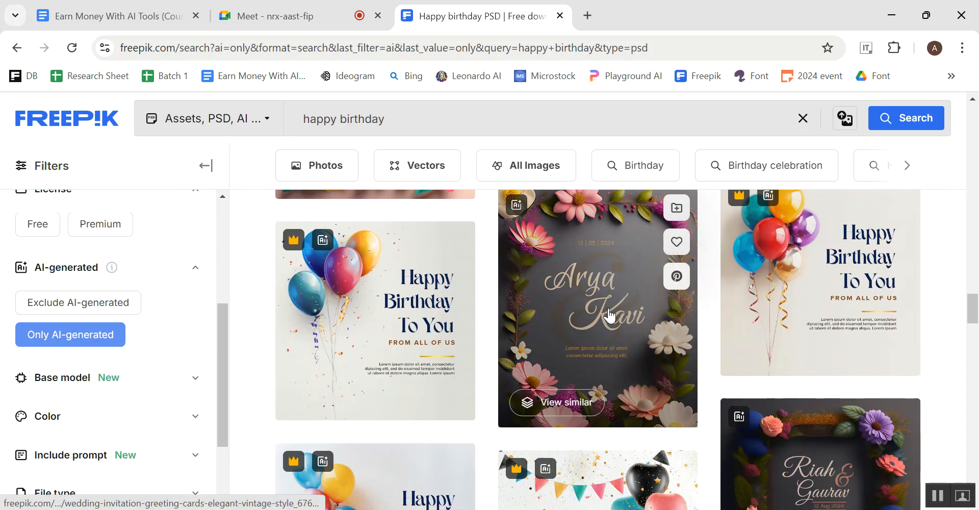
- Finish browsing the AI-generated PSD results and activate the Move tool for the golden balloons image in Photoshop
scroll(570, 329, "down", 4)
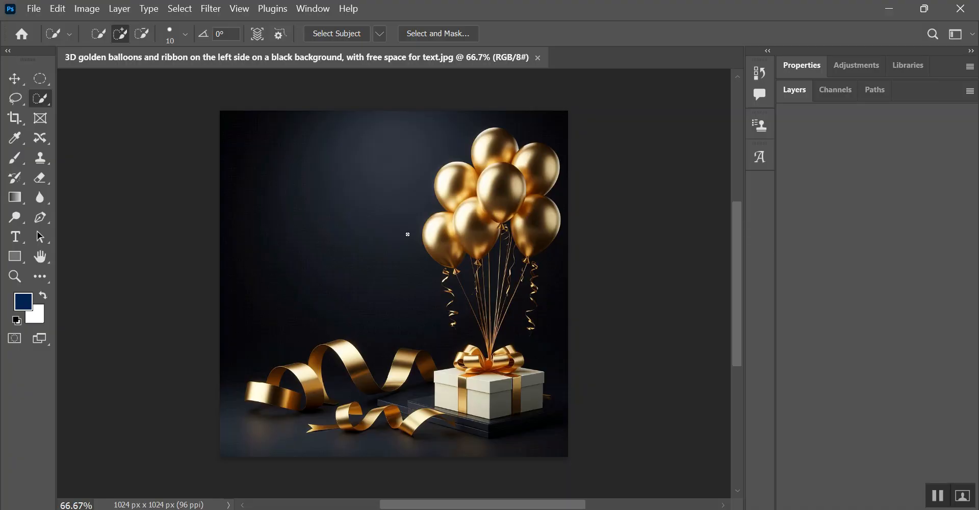
left_click(19, 80)
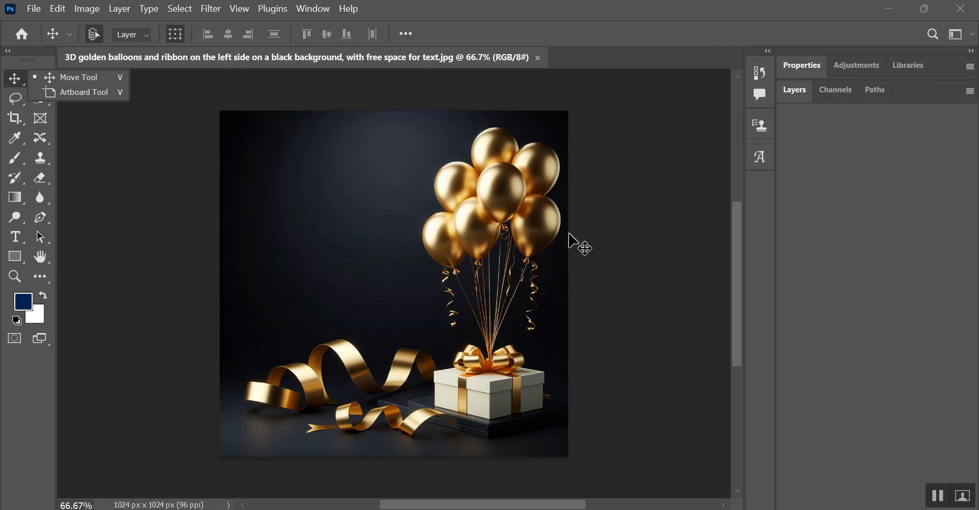
left_click(634, 261)
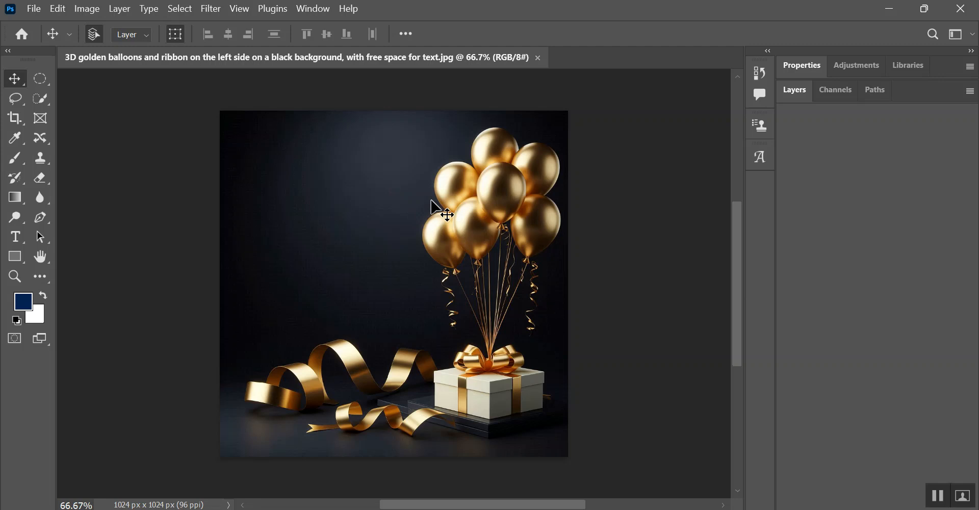
- Resize the balloon image to a resolution of 300 pixels/inch, resampling with Preserve Details 2.0
left_click(88, 10)
left_click(108, 114)
left_click(597, 270)
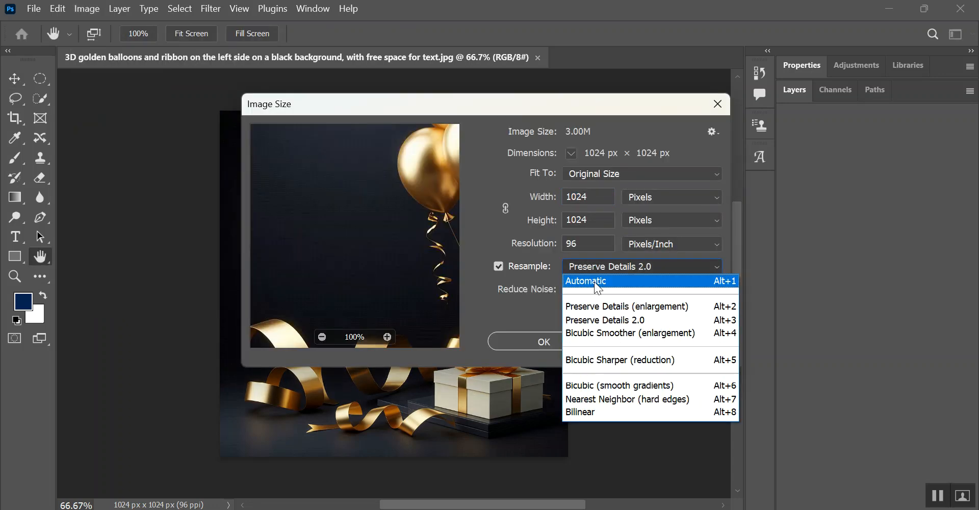
left_click(595, 280)
left_click(539, 250)
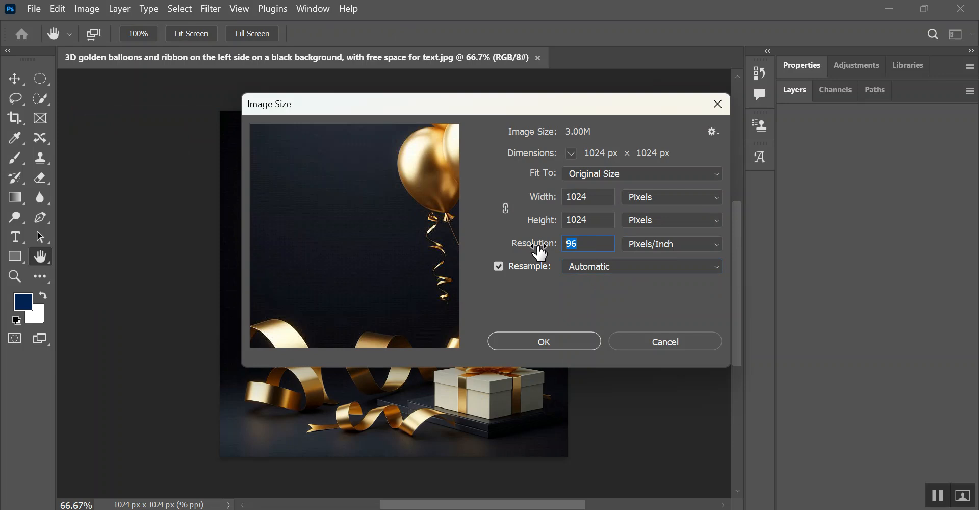
type("300")
left_click(626, 265)
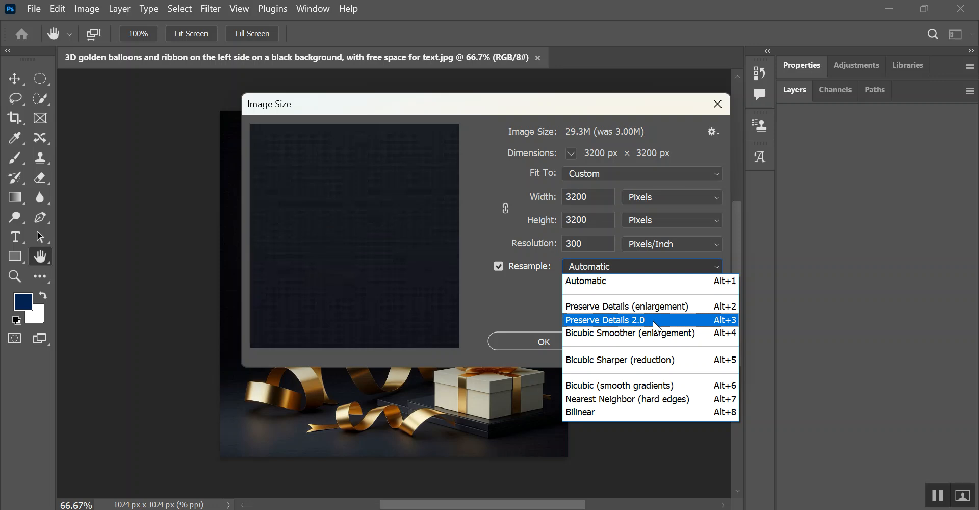
left_click(655, 323)
left_click(542, 345)
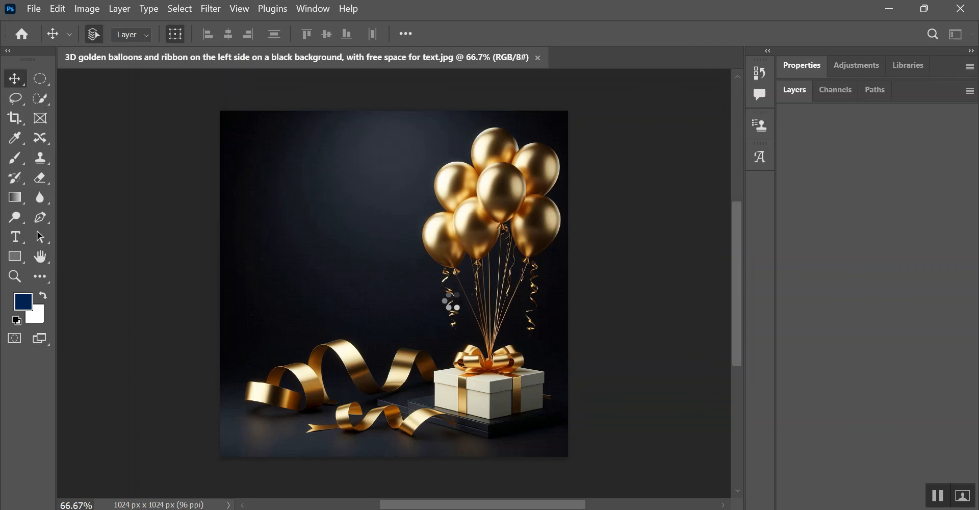
- Add a Hue/Saturation adjustment above the background with hue +3, saturation +5 and lightness +2
scroll(477, 292, "down", 6)
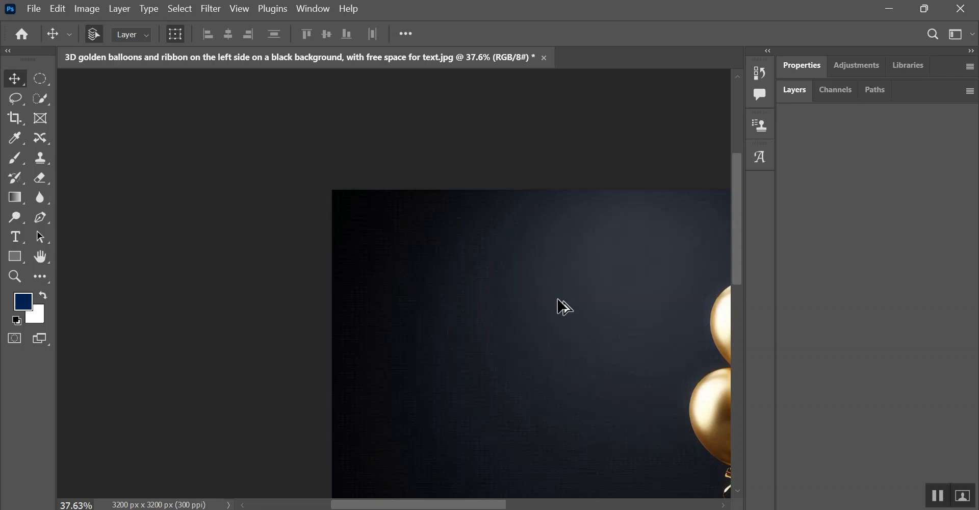
scroll(562, 306, "down", 6)
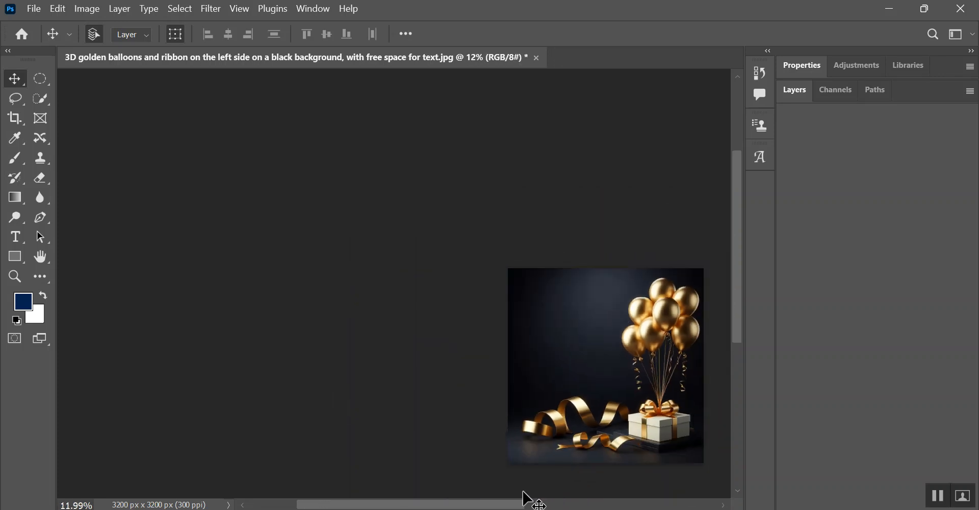
scroll(541, 490, "up", 6)
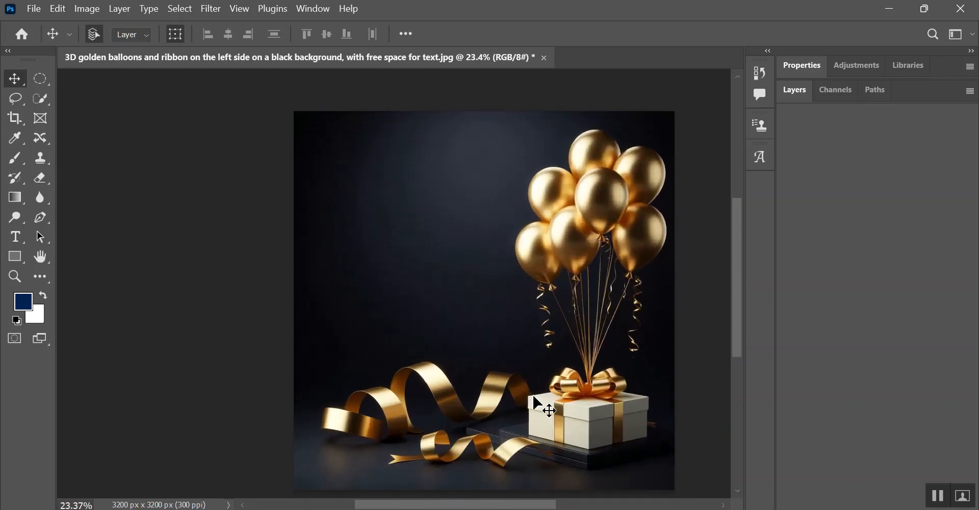
left_click(799, 65)
left_click(804, 502)
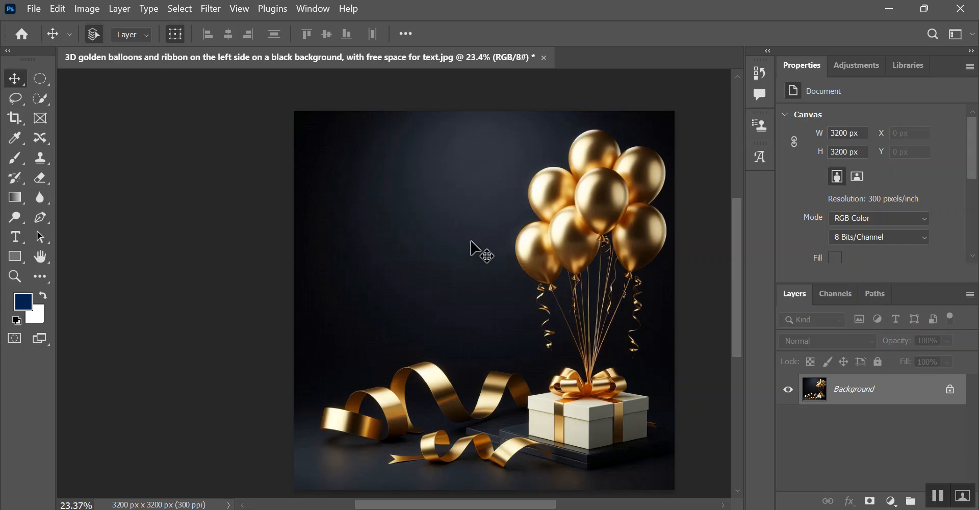
left_click(892, 501)
left_click(887, 352)
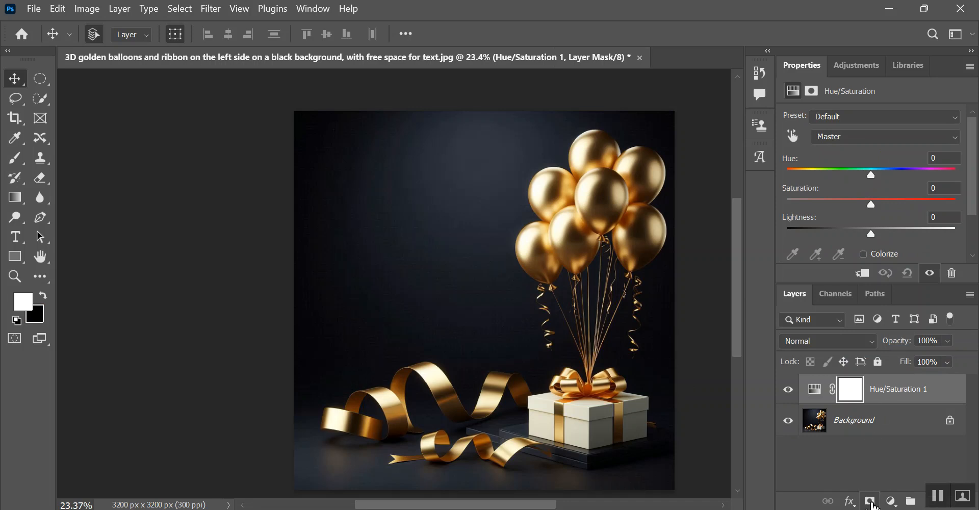
left_click_drag(870, 177, 877, 204)
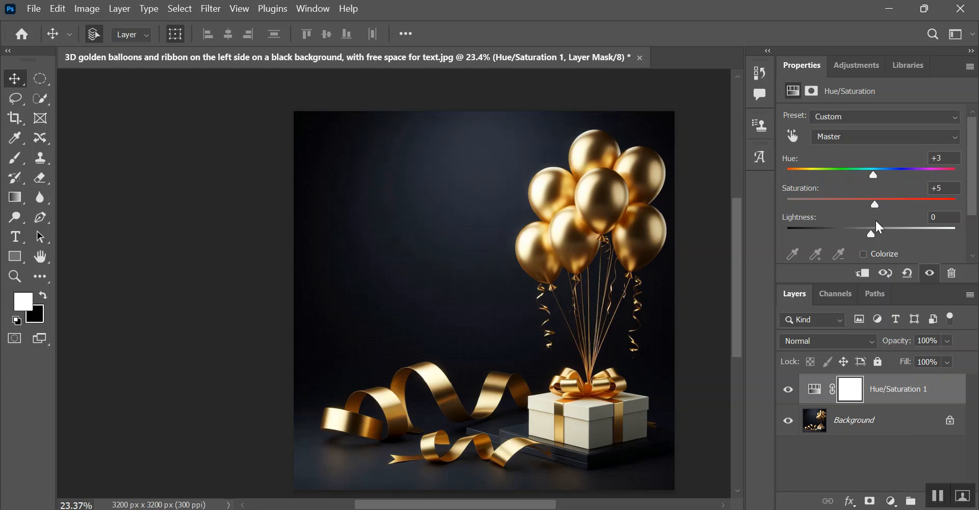
key("Up")
key("Up")
- Add a Vibrance adjustment layer with vibrance +9 and saturation +9
left_click(891, 501)
left_click(879, 340)
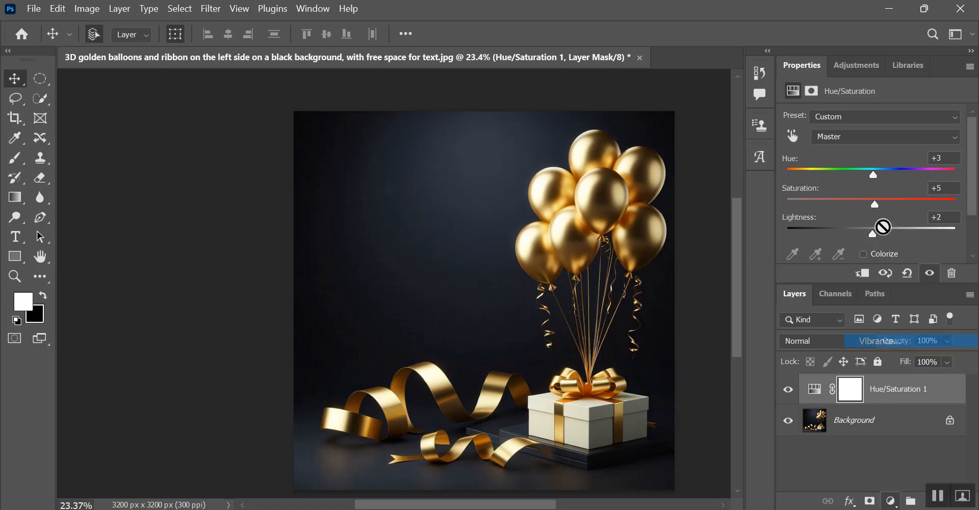
left_click_drag(871, 131, 880, 130)
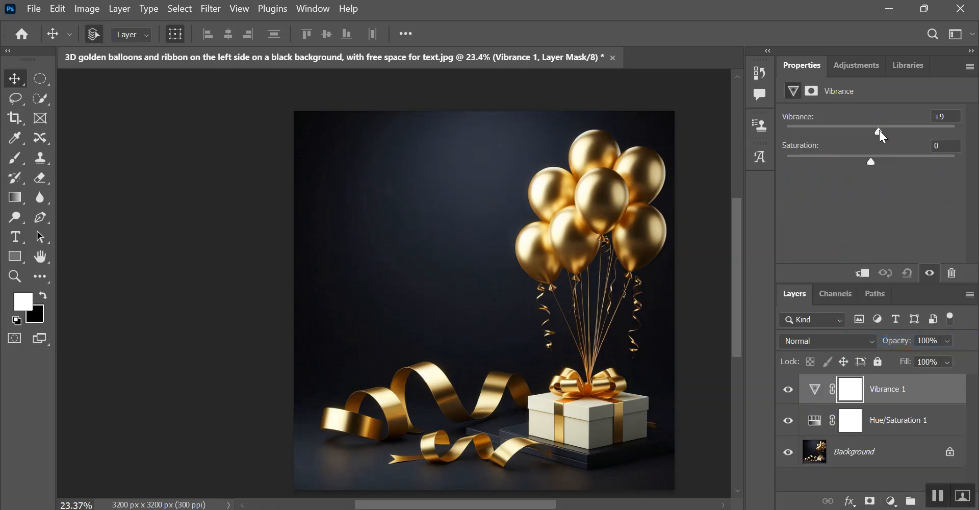
left_click_drag(872, 162, 875, 161)
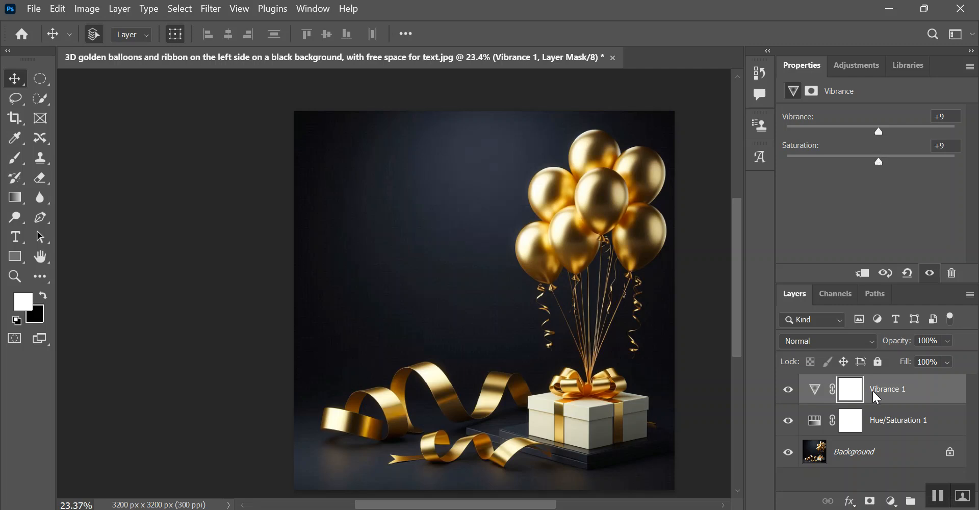
- Add an Exposure adjustment layer with exposure +0.03 and gamma correction 1.05
left_click(891, 502)
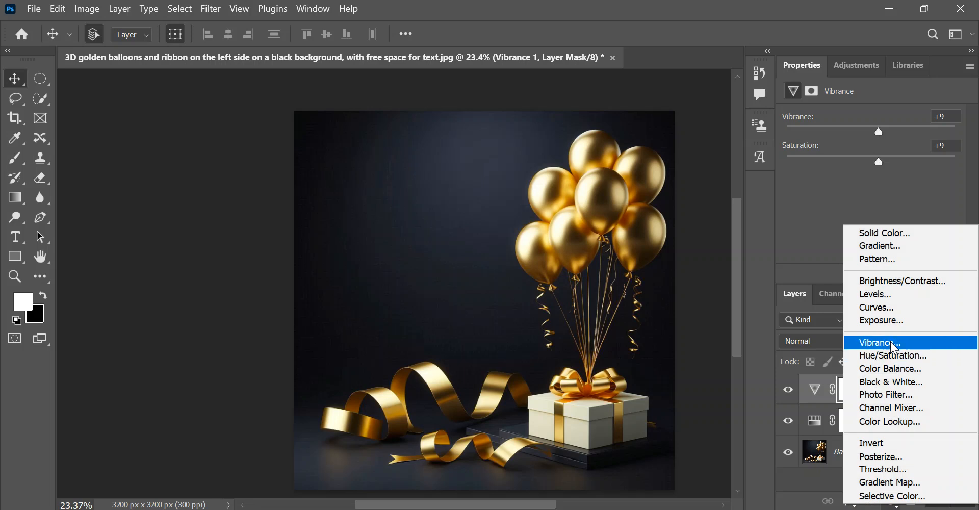
left_click(885, 321)
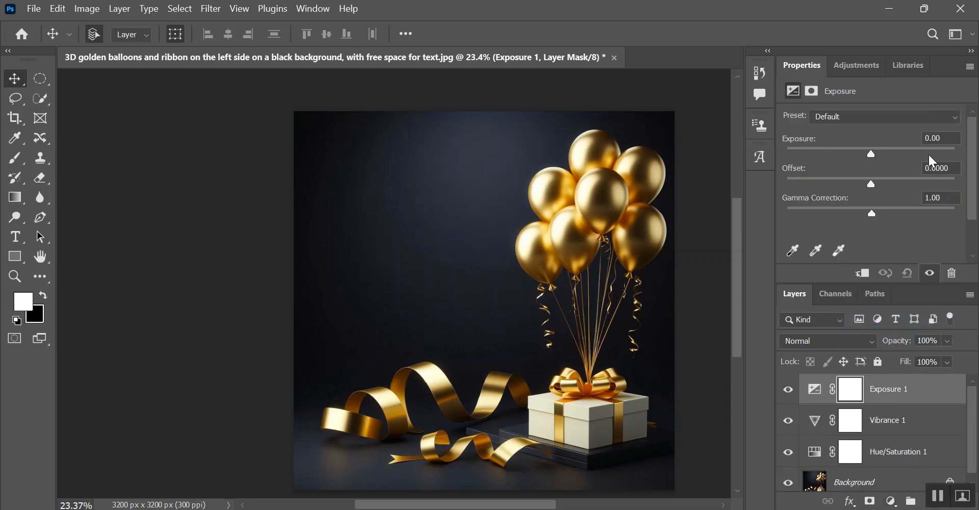
type("03")
key("Return")
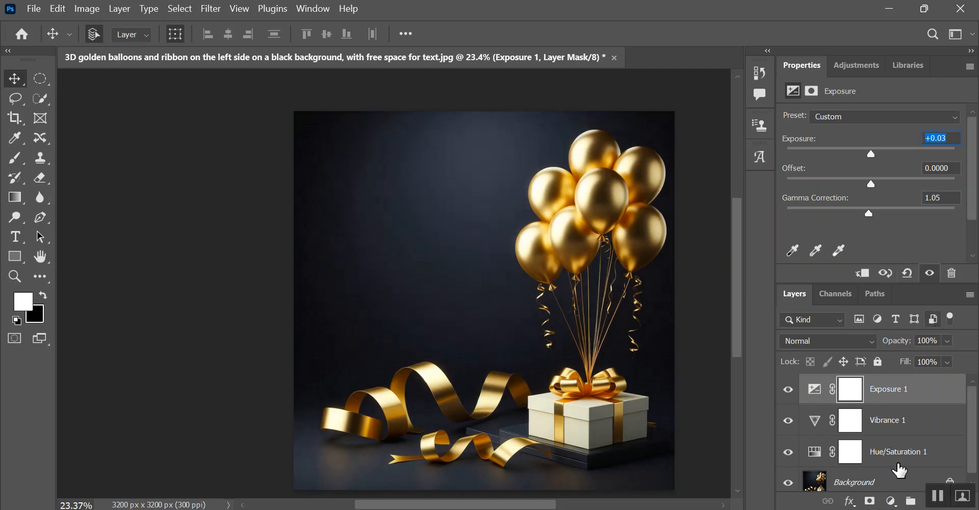
- Add a Color Balance adjustment layer with midtones set to cyan-red -3, magenta-green +3 and yellow-blue -4
left_click(891, 501)
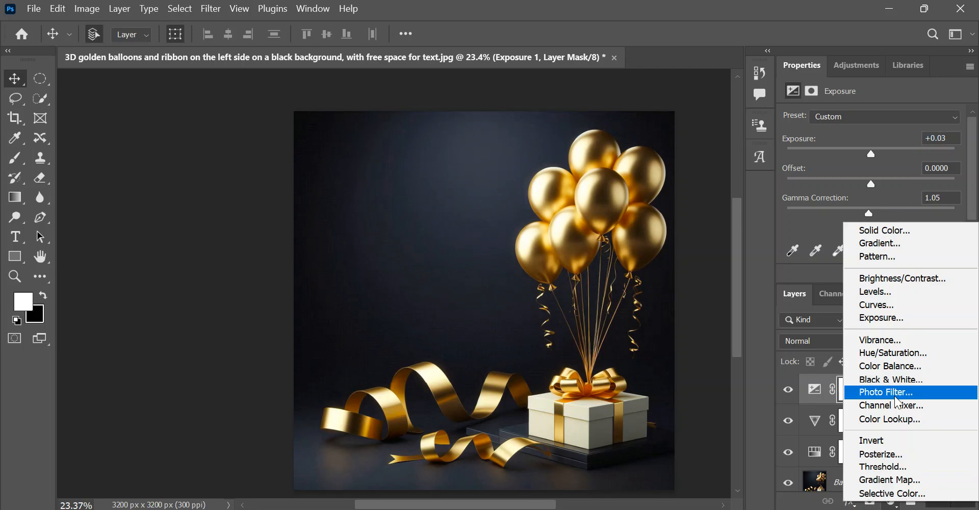
left_click(888, 367)
left_click(853, 150)
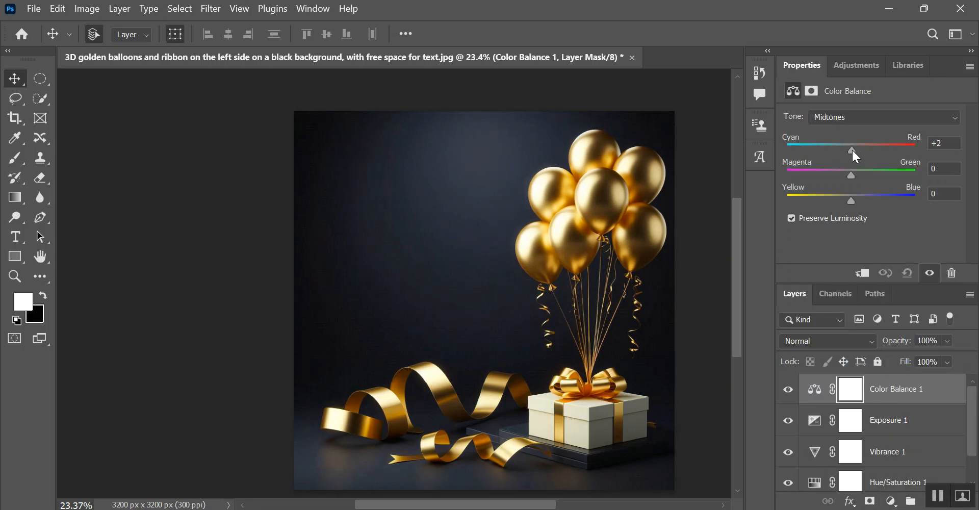
mouse_move(853, 148)
left_mouse_down()
mouse_move(844, 152)
mouse_move(860, 153)
mouse_move(848, 152)
mouse_move(854, 158)
left_mouse_up()
left_click_drag(860, 183, 859, 211)
mouse_move(849, 205)
left_mouse_down()
mouse_move(862, 206)
mouse_move(850, 206)
left_mouse_up()
scroll(889, 447, "down", 2)
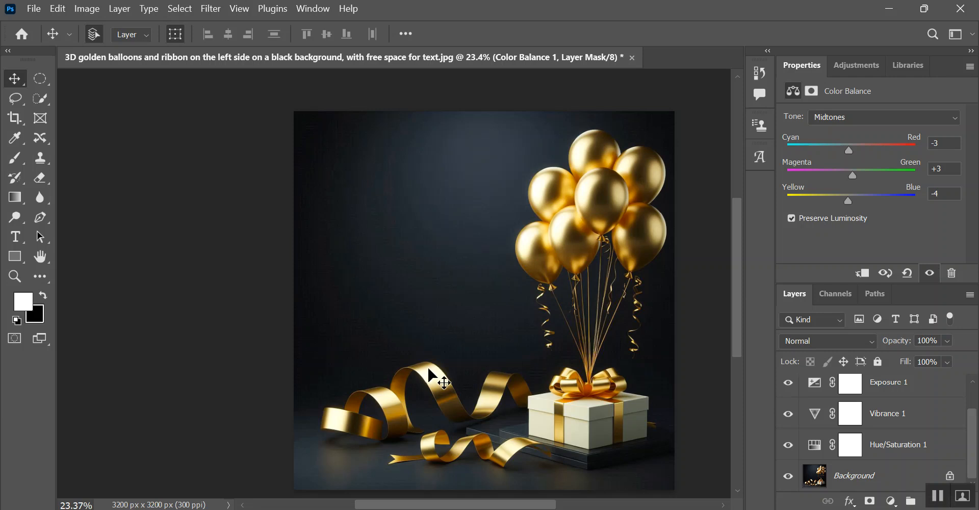
- Check the text layout of the birthday PSD designs on Freepik in Chrome and return to Photoshop
left_click(399, 509)
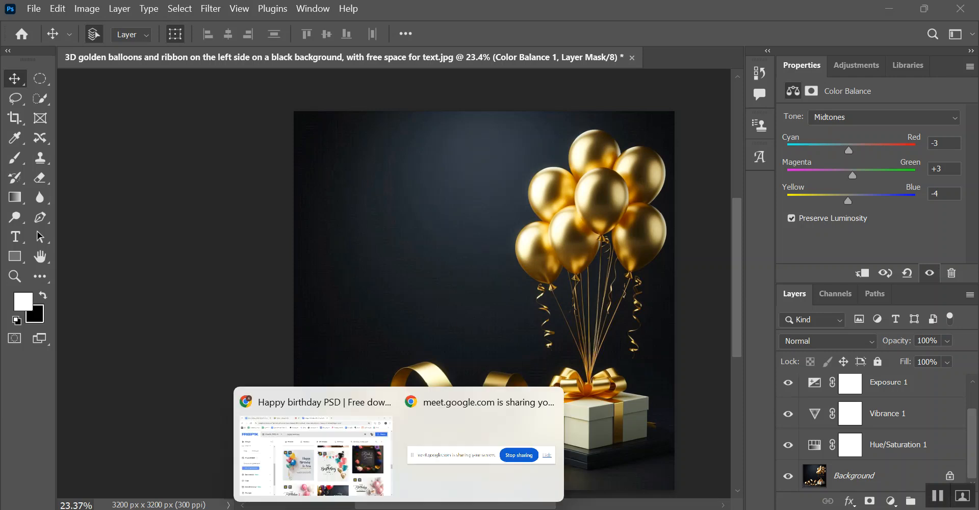
left_click(362, 483)
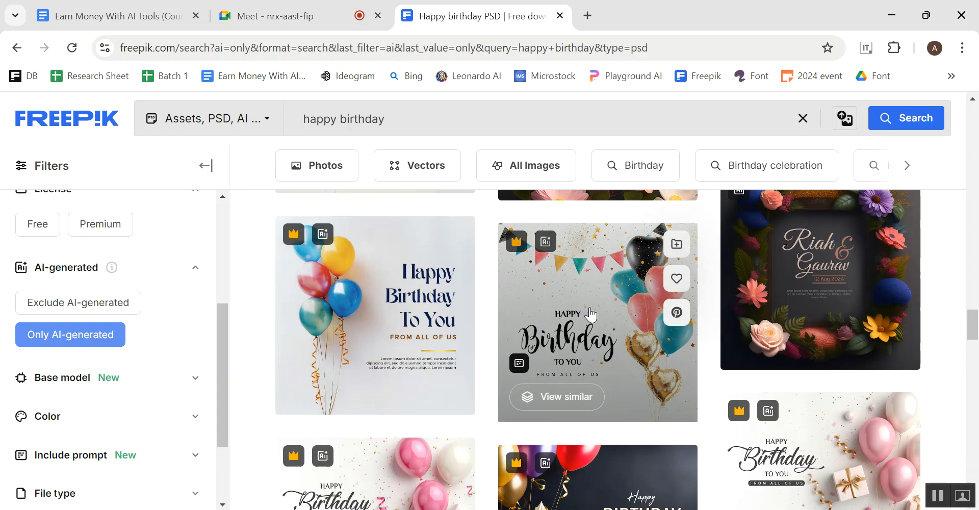
mouse_move(464, 508)
left_click(462, 457)
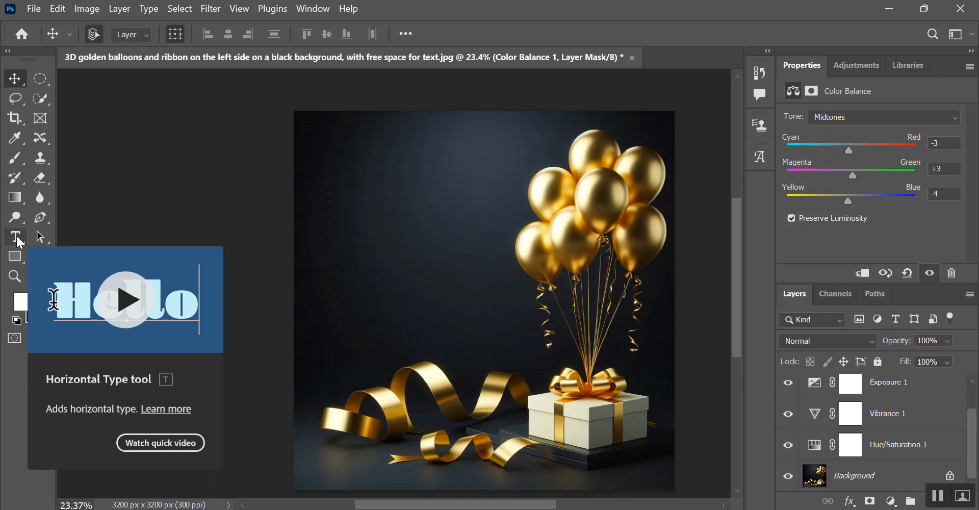
- Add the horizontal text "Happy" in the empty dark area beside the balloons
left_click(16, 236)
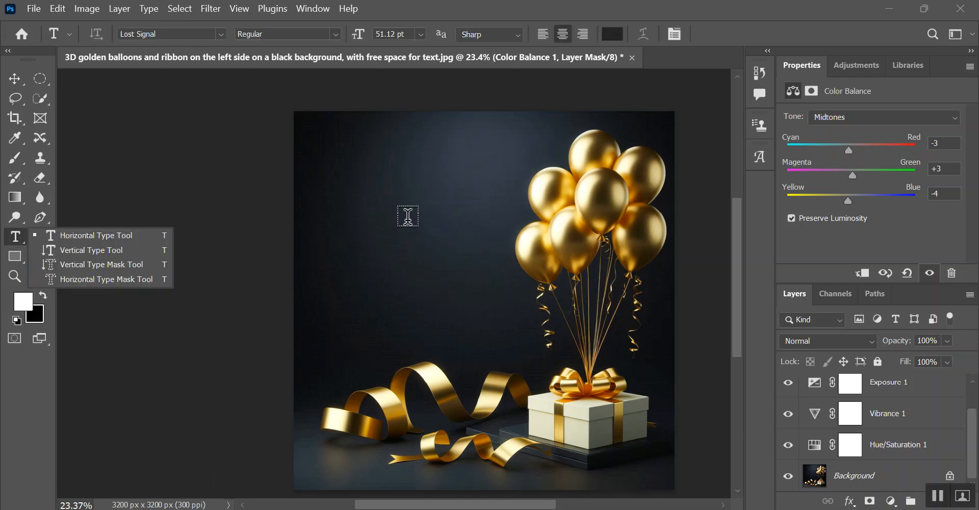
left_click(422, 203)
left_click(423, 204)
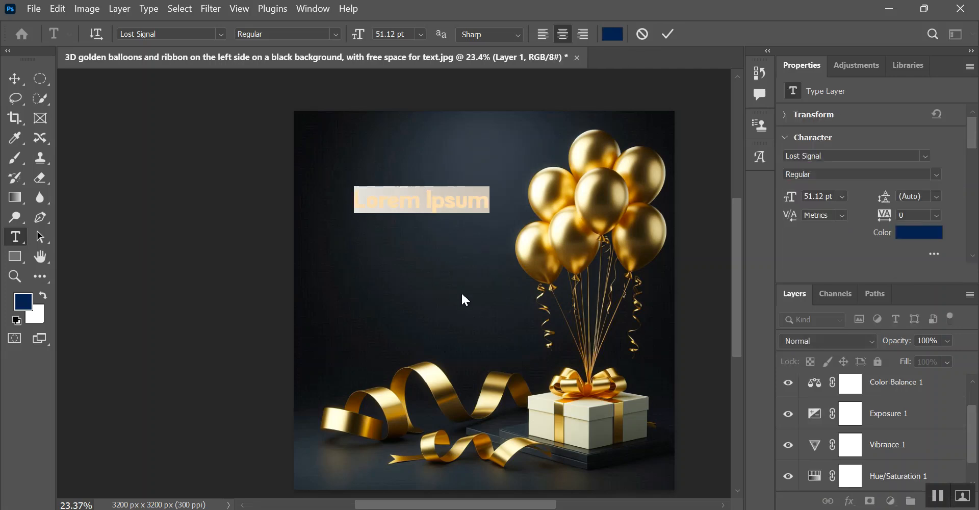
key("BackSpace")
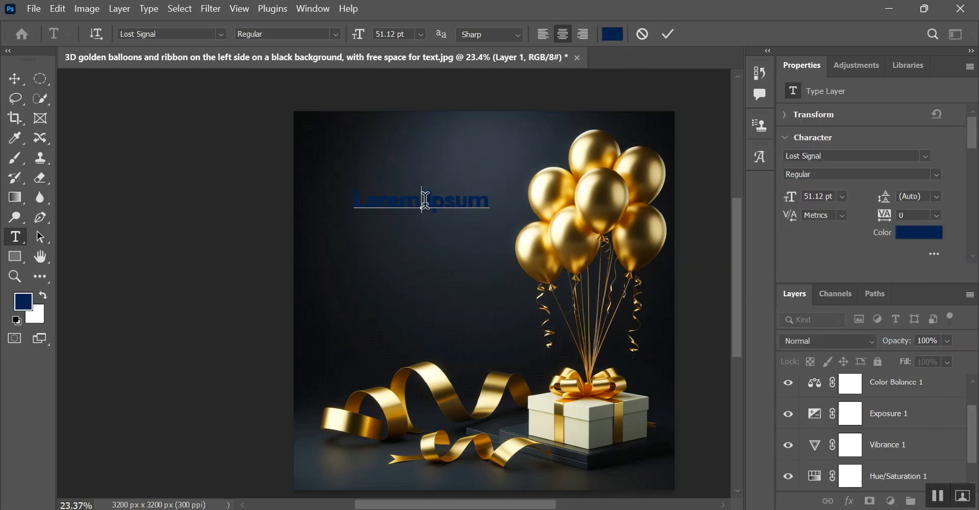
type("Happy")
- Enlarge the Happy text to about 132% and shift it slightly farther from the balloons
left_click(15, 80)
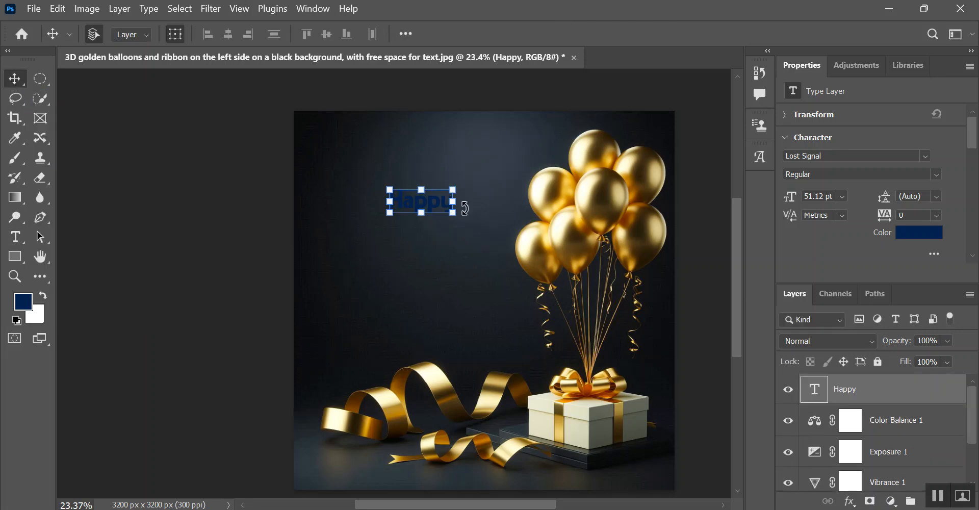
left_click_drag(453, 213, 420, 222)
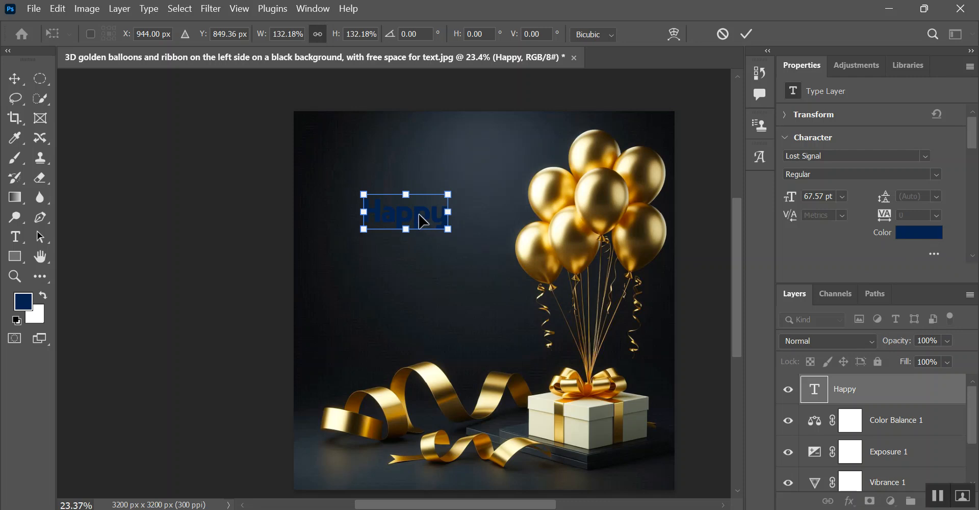
key("Return")
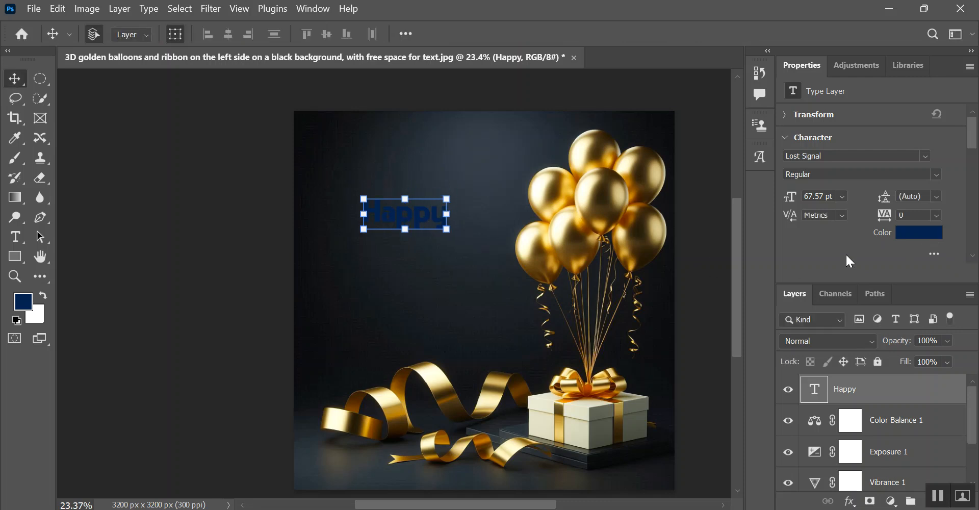
- Change the Happy text's color to near-white f6f8fb
left_click(912, 236)
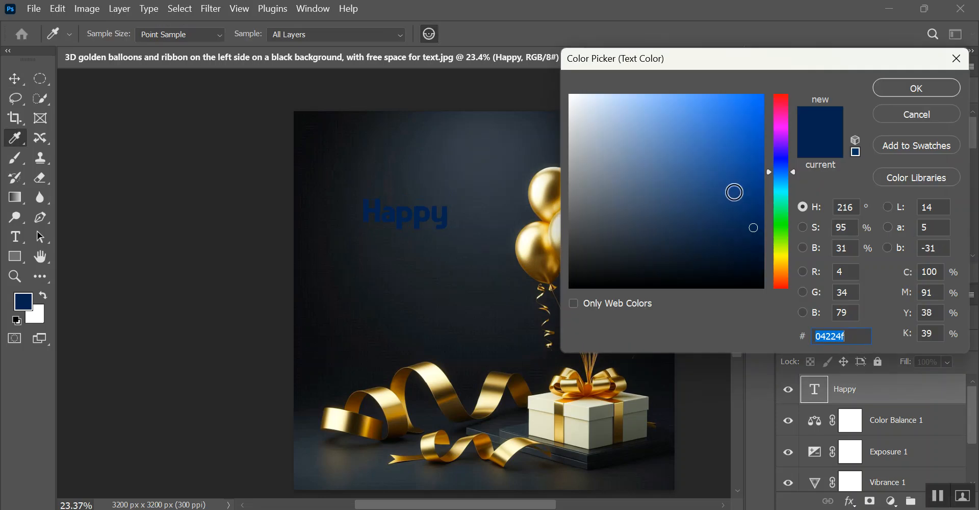
left_click(573, 96)
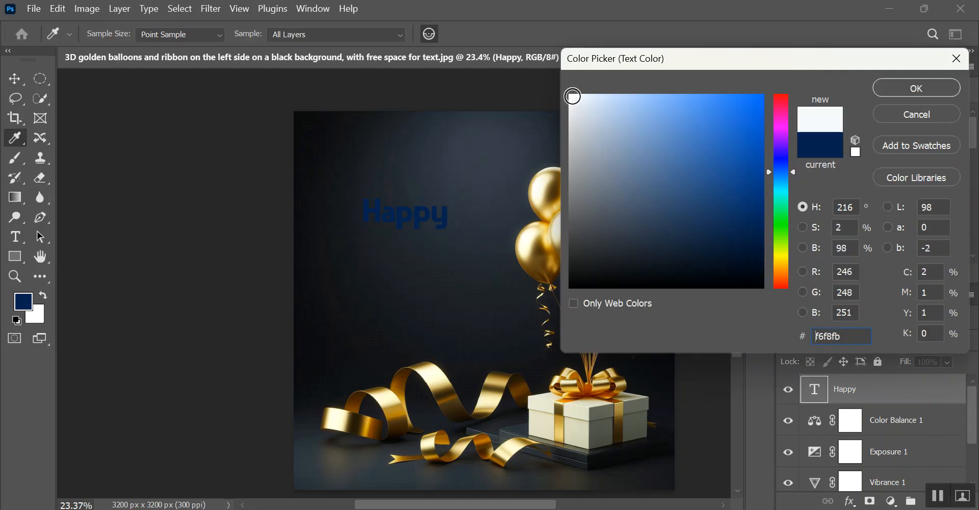
left_click(924, 89)
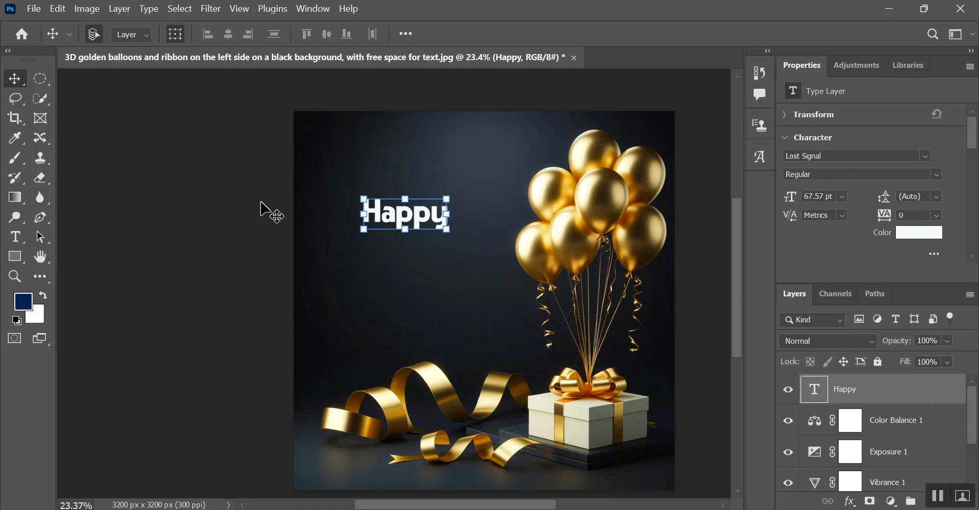
- Preview fonts on the Happy text through the font list and apply Calibri
left_click(926, 156)
key("Up")
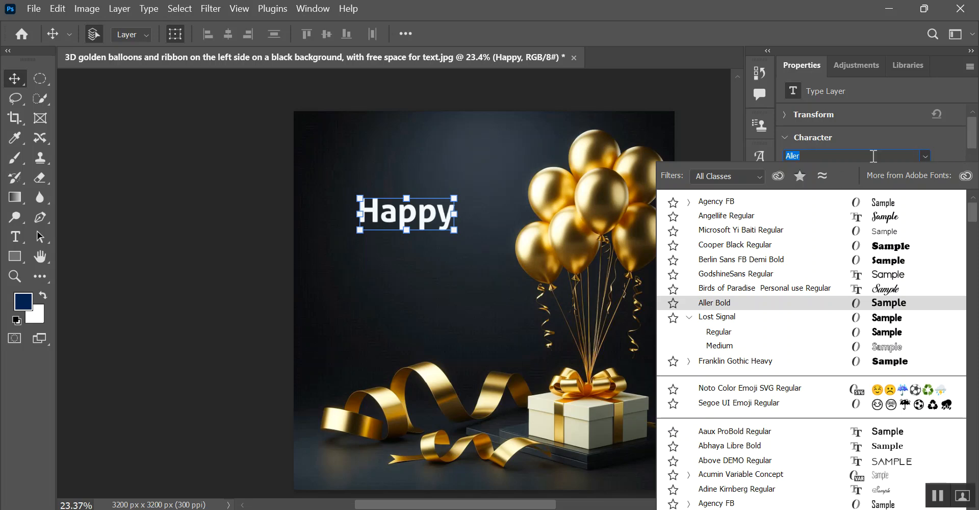
scroll(820, 357, "down", 1)
scroll(820, 357, "down", 5)
scroll(817, 364, "down", 4)
scroll(807, 370, "down", 4)
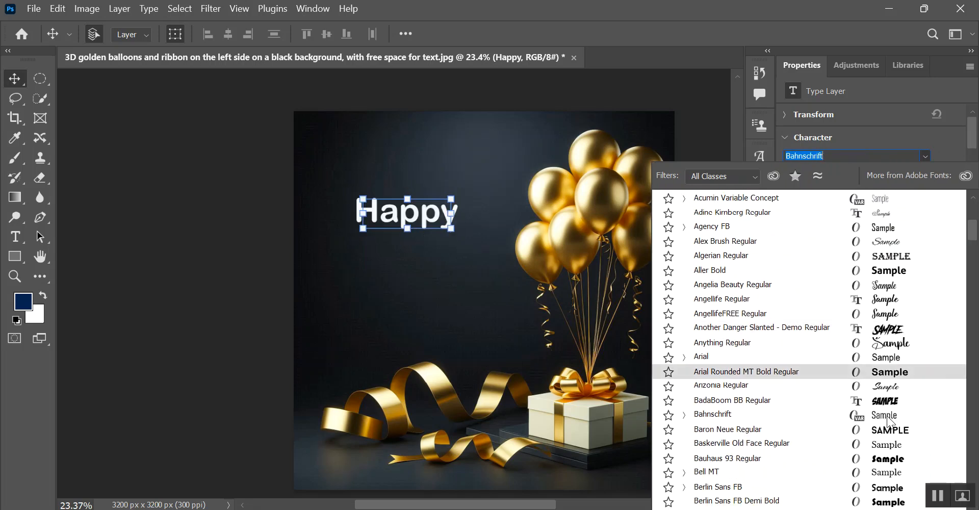
scroll(730, 363, "down", 6)
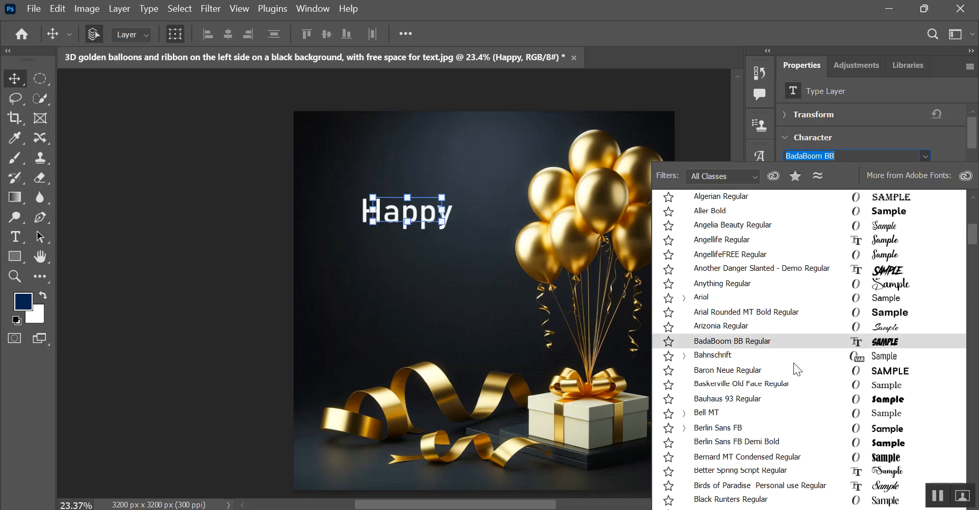
scroll(798, 368, "down", 3)
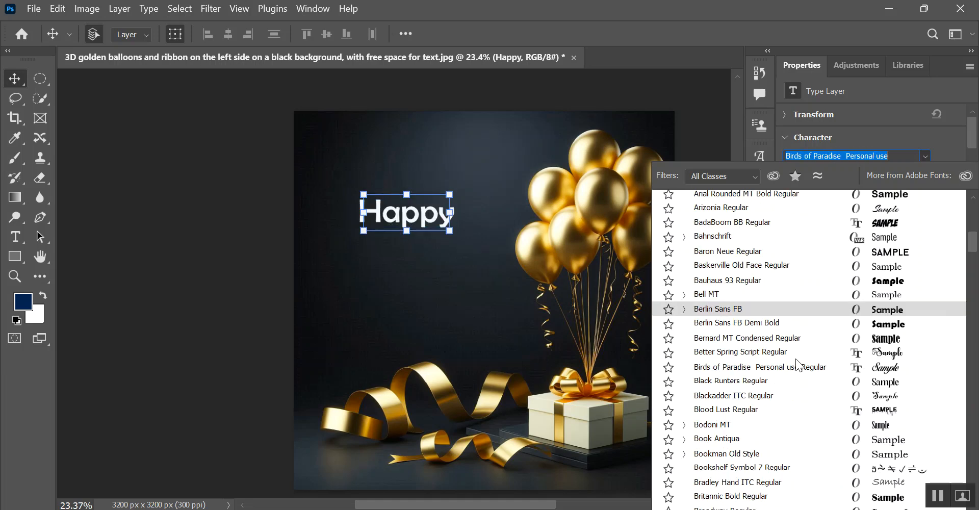
scroll(797, 346, "down", 6)
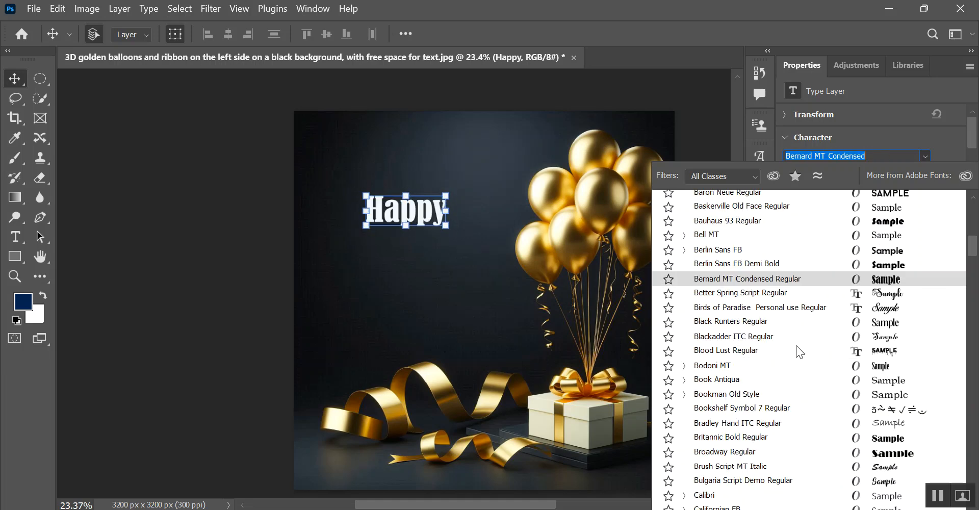
scroll(800, 352, "down", 3)
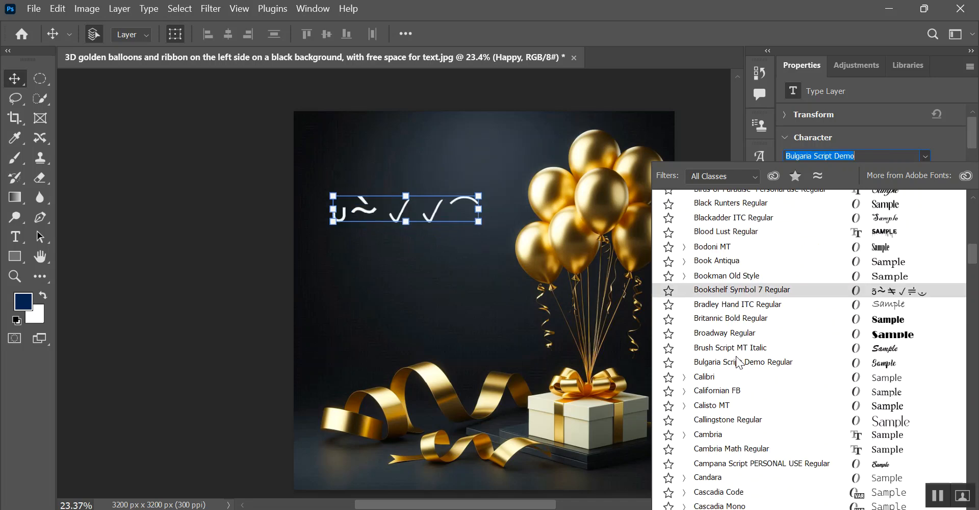
left_click(887, 385)
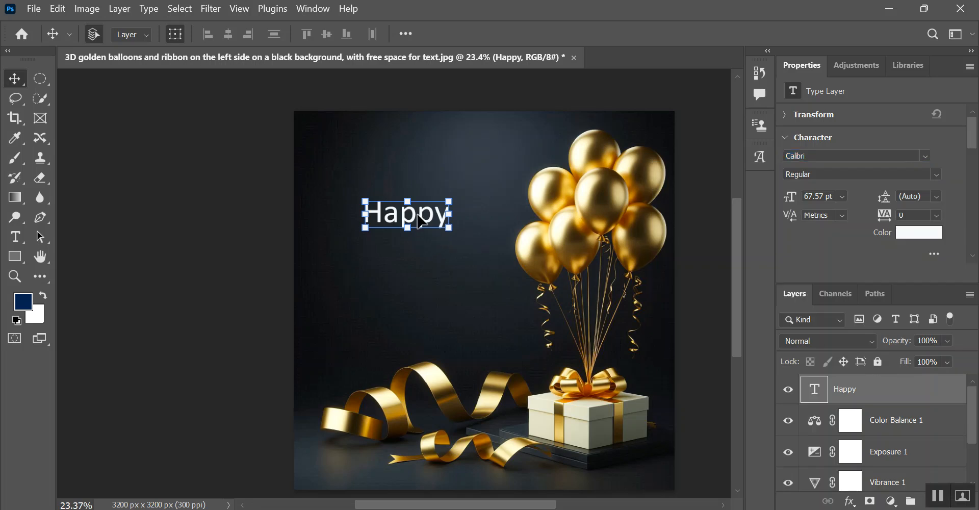
- Shift the Happy text slightly higher and set its font to Microsoft Yi Baiti
left_click_drag(419, 220, 423, 206)
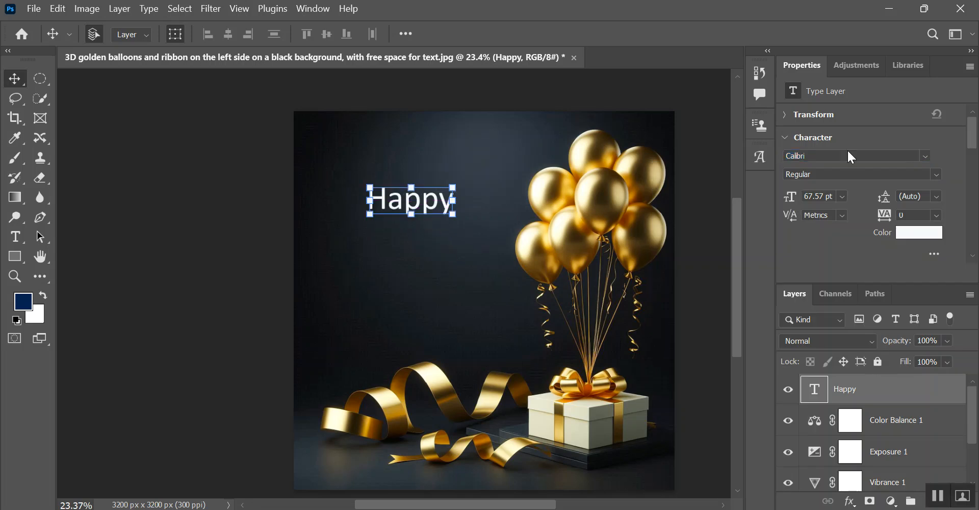
left_click(927, 156)
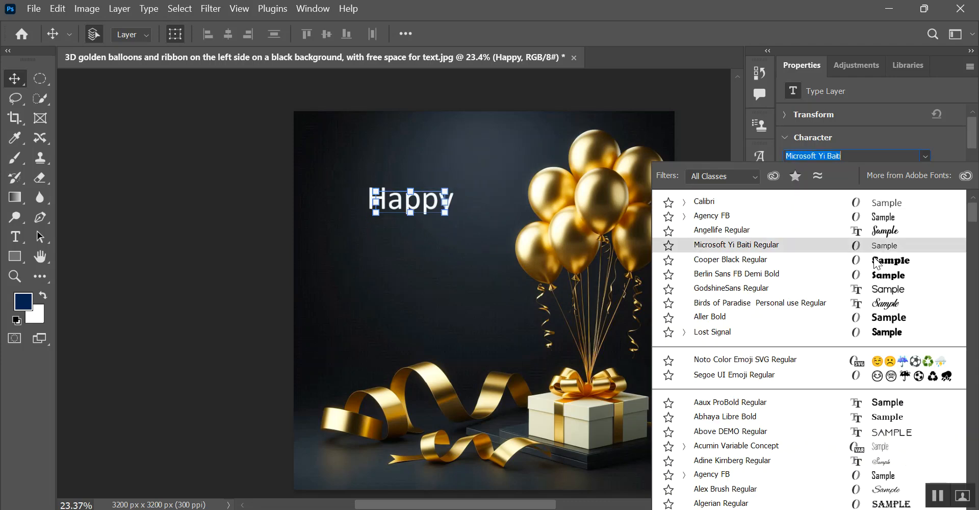
left_click(876, 246)
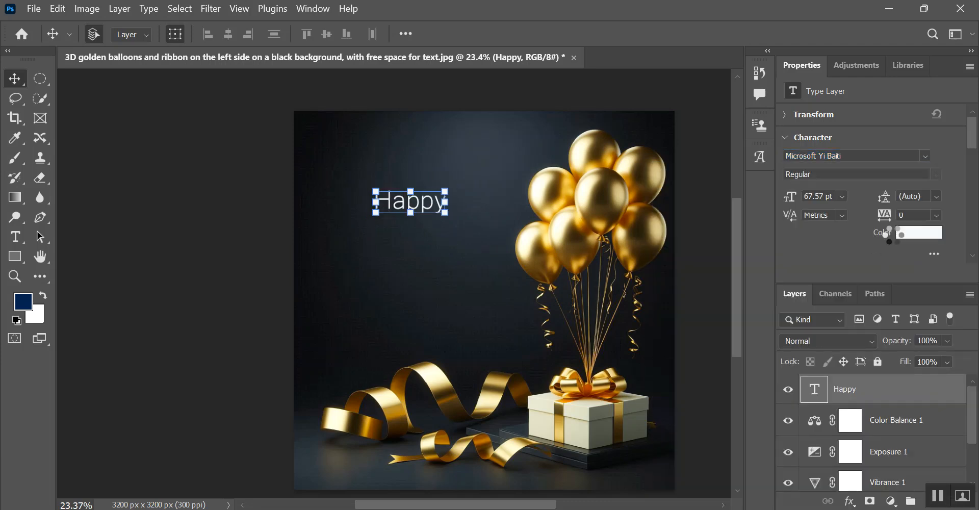
- Scale the Happy text to about 121% and nudge it slightly farther from the balloons
left_click_drag(411, 213, 412, 221)
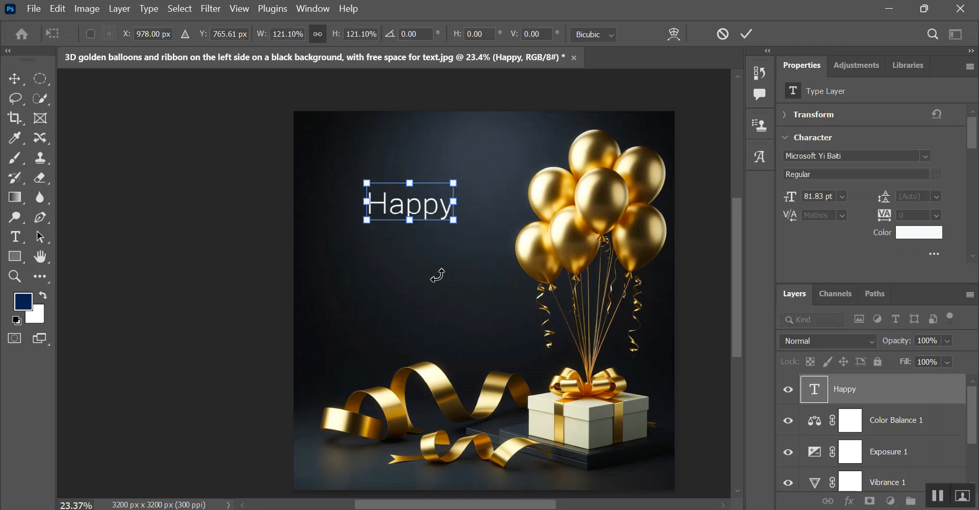
key("Return")
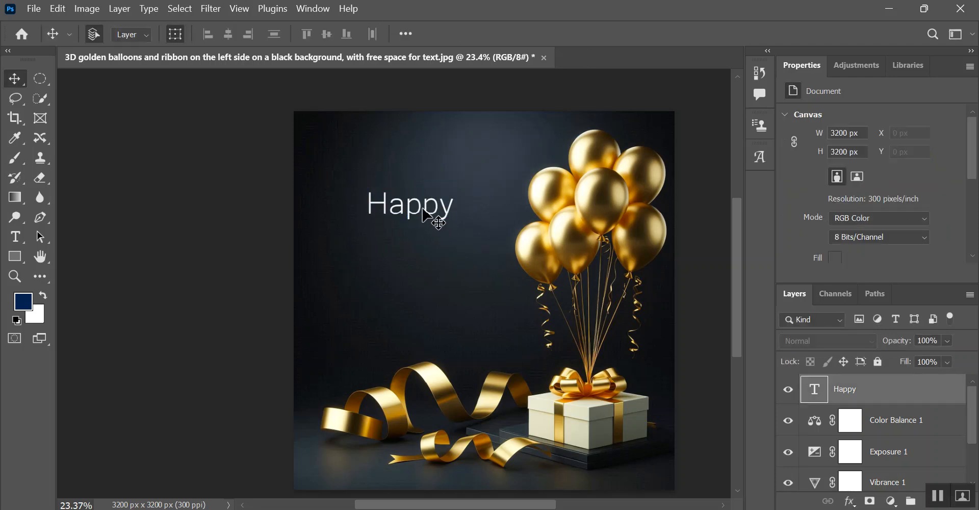
mouse_move(426, 215)
left_mouse_down()
mouse_move(404, 212)
mouse_move(421, 219)
left_mouse_up()
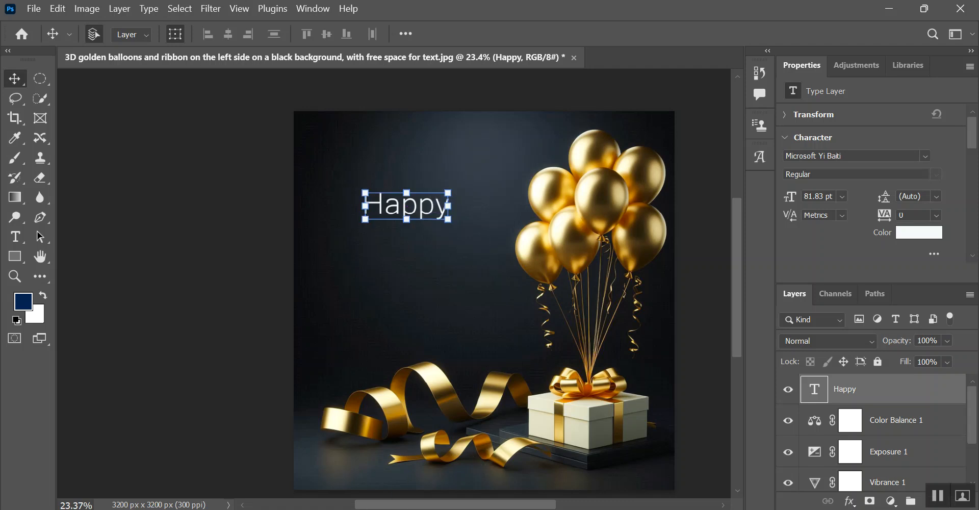
- Check the lettering of the birthday PSD designs on Freepik in Chrome and return to Photoshop
left_click(357, 493)
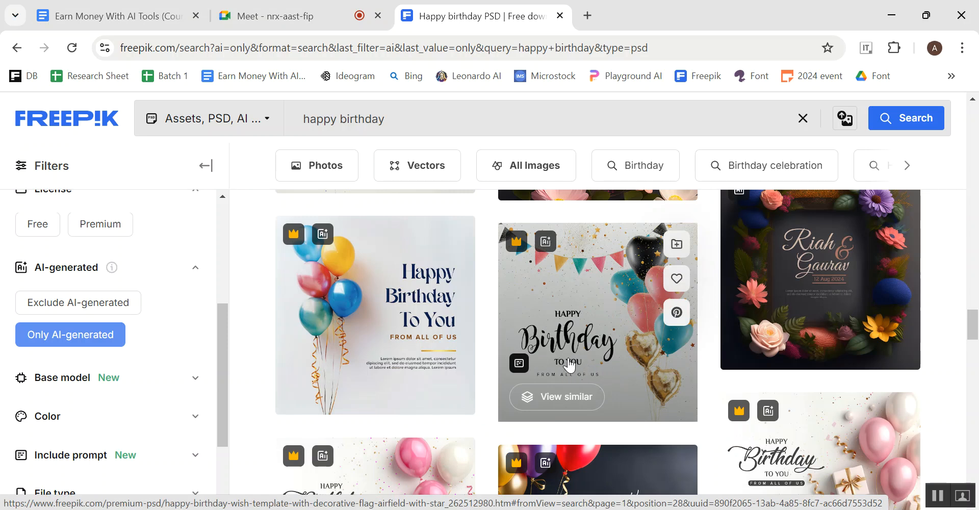
mouse_move(465, 503)
left_click(395, 400)
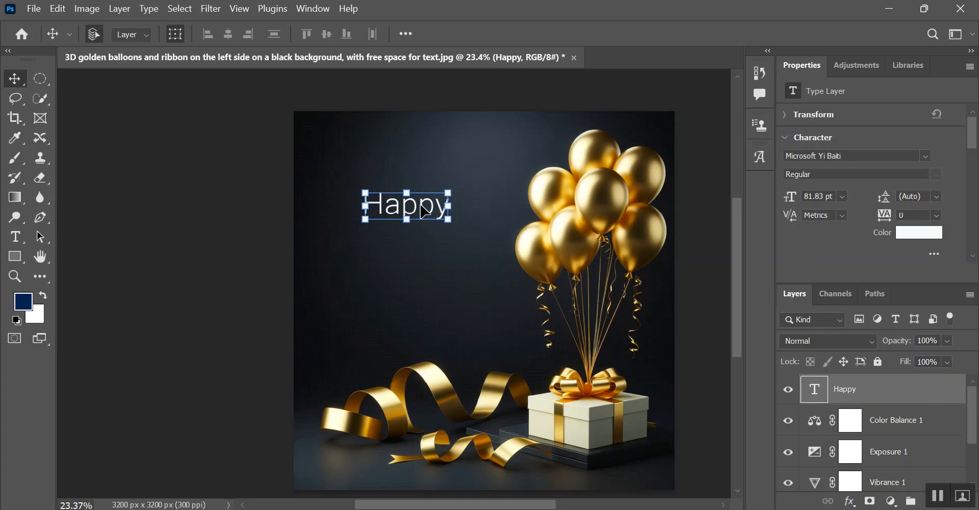
- Set the Happy layer's blend mode to Hard Light and nudge the text slightly toward the balloons
left_click(813, 339)
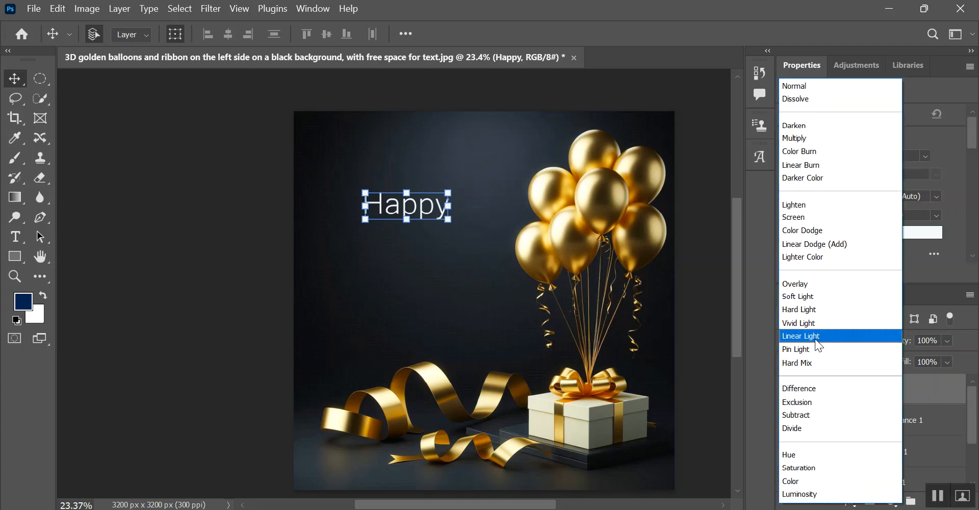
left_click(815, 308)
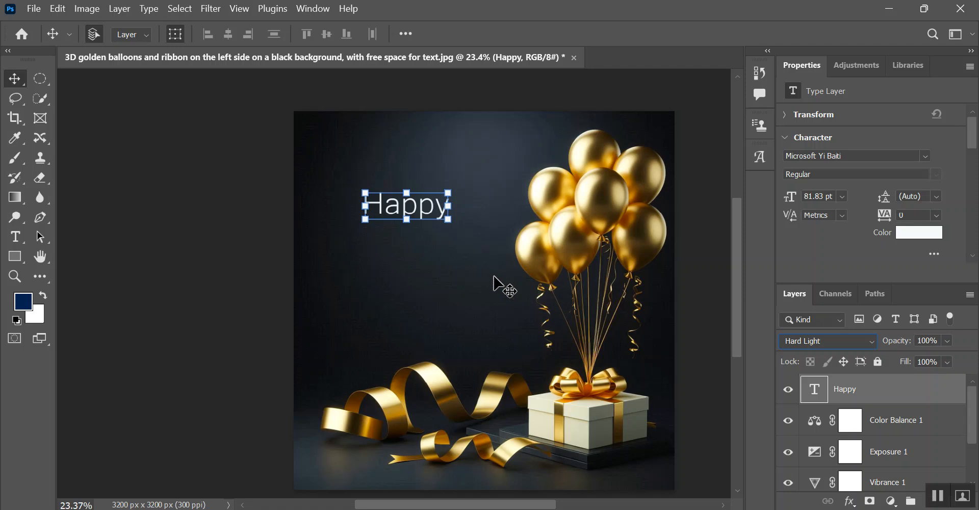
mouse_move(419, 210)
left_mouse_down()
mouse_move(431, 230)
mouse_move(426, 207)
left_mouse_up()
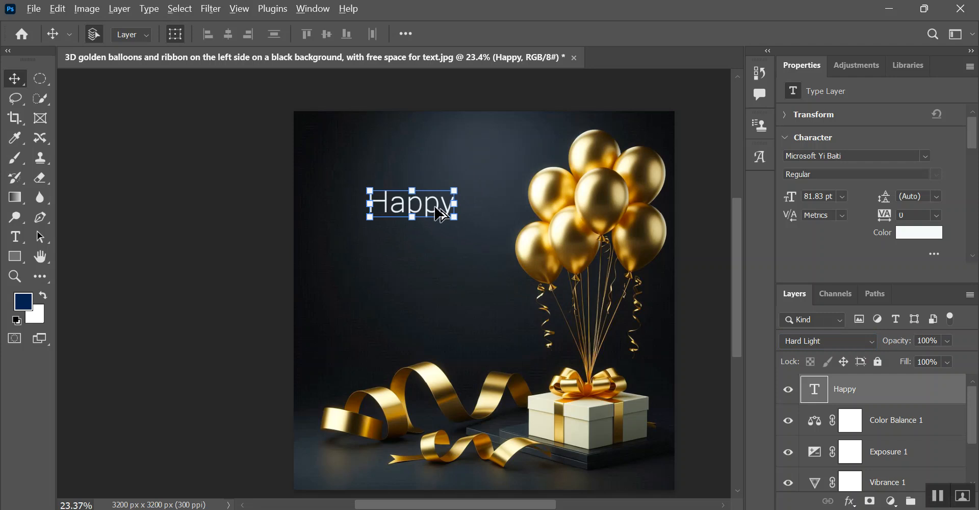
- Duplicate the Happy text layer and place the copy below the original, leaving a gap for another line
left_click_drag(442, 214, 443, 311)
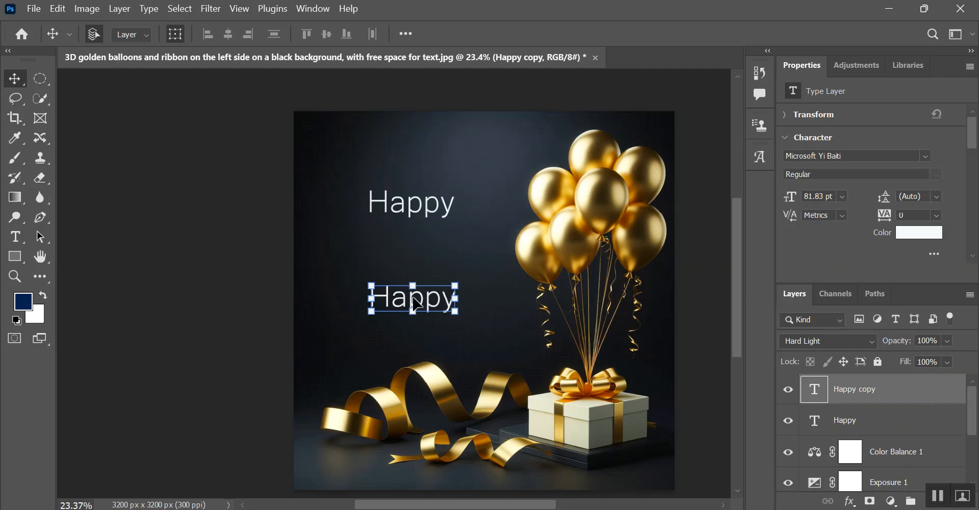
key("ctrl+z")
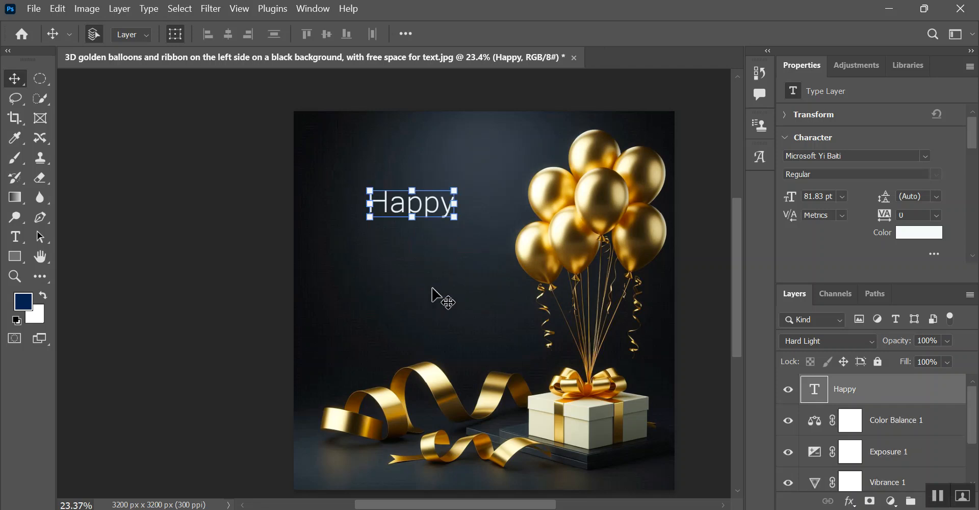
right_click(430, 207)
left_click(415, 205)
key("ctrl+v")
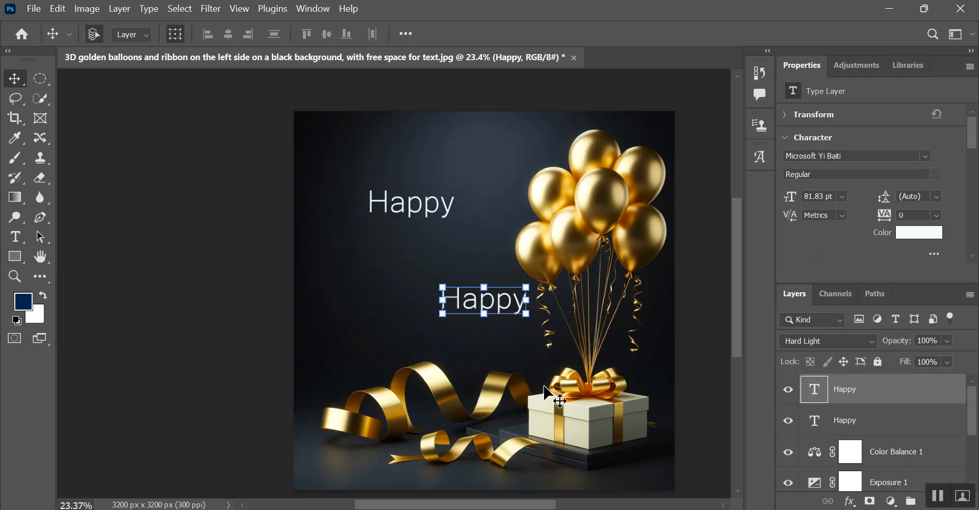
left_click_drag(495, 309, 430, 301)
- Replace the lower Happy copy's wording with "To You"
double_click(427, 295)
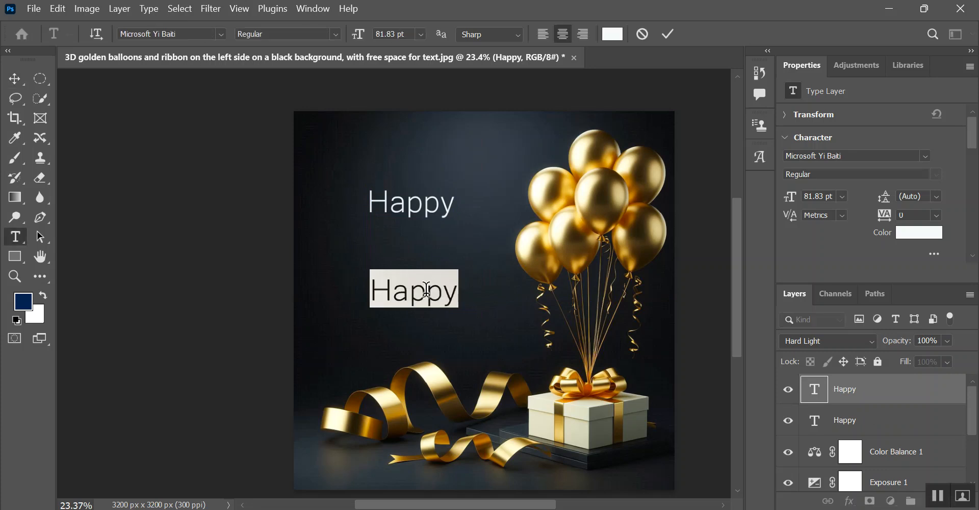
type("T")
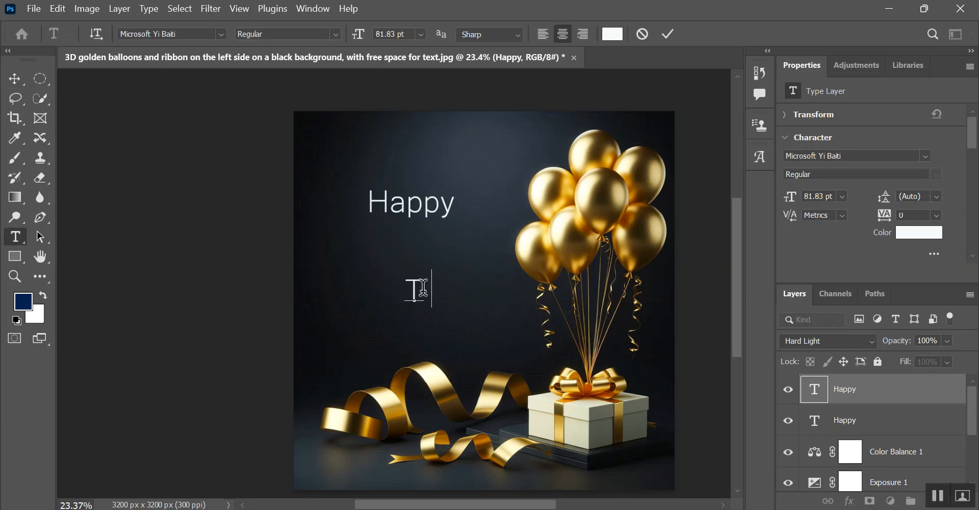
type("o You")
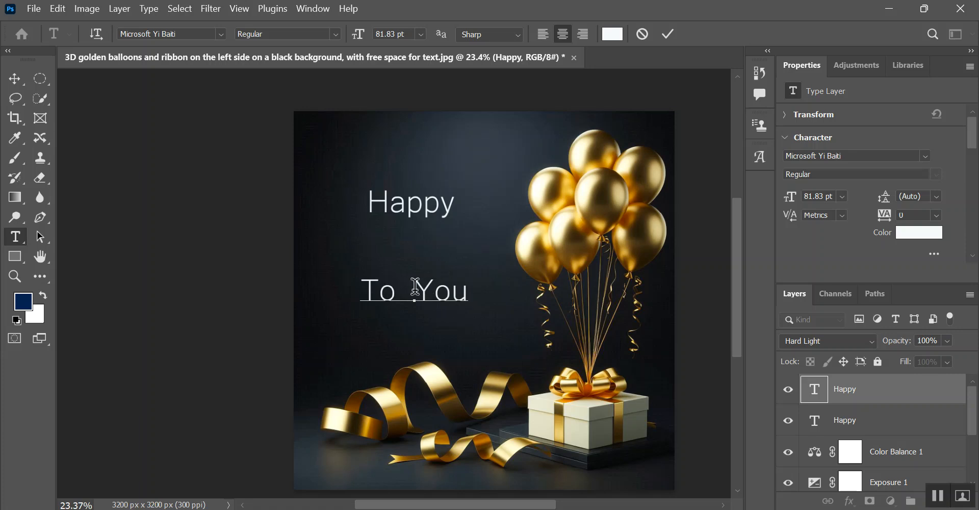
left_click_drag(417, 289, 400, 290)
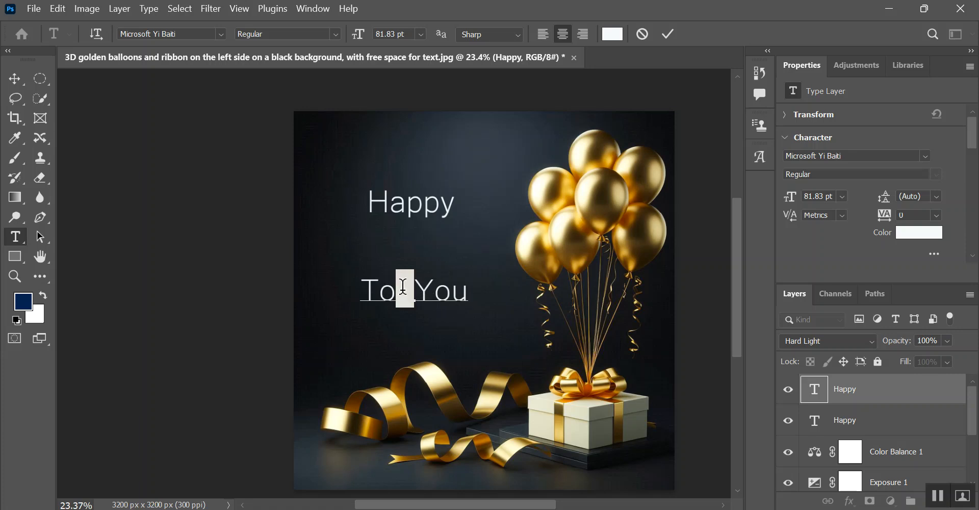
left_click(412, 288)
left_click(15, 79)
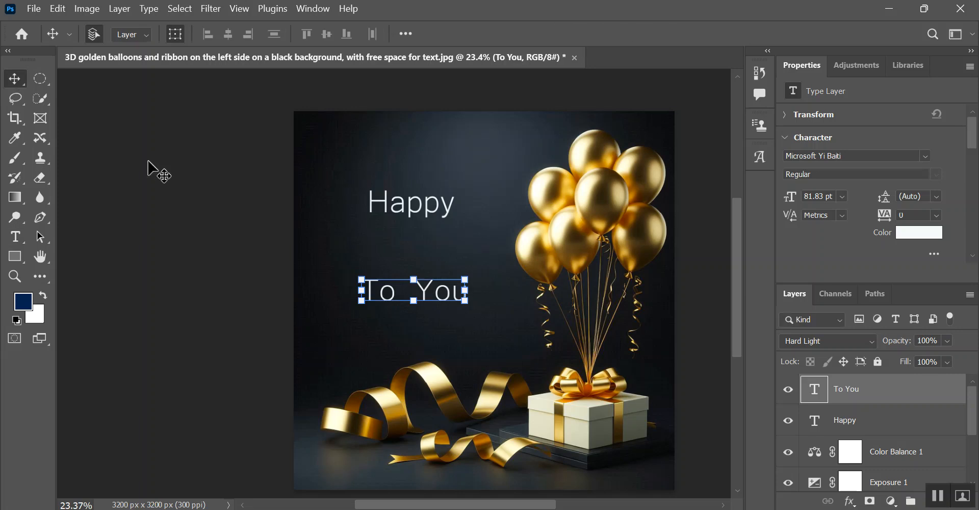
- Try to tighten the gap between "To" and "You" by deleting the space
double_click(413, 296)
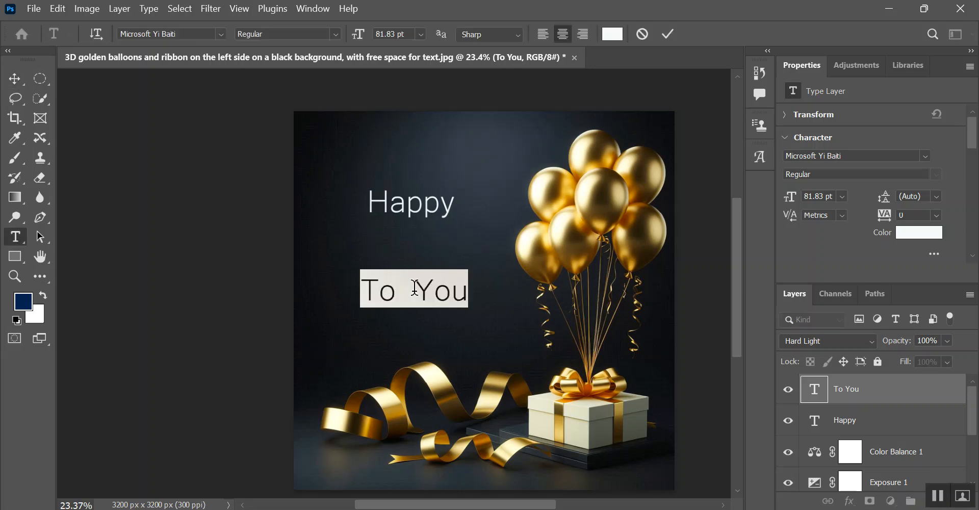
left_click(414, 289)
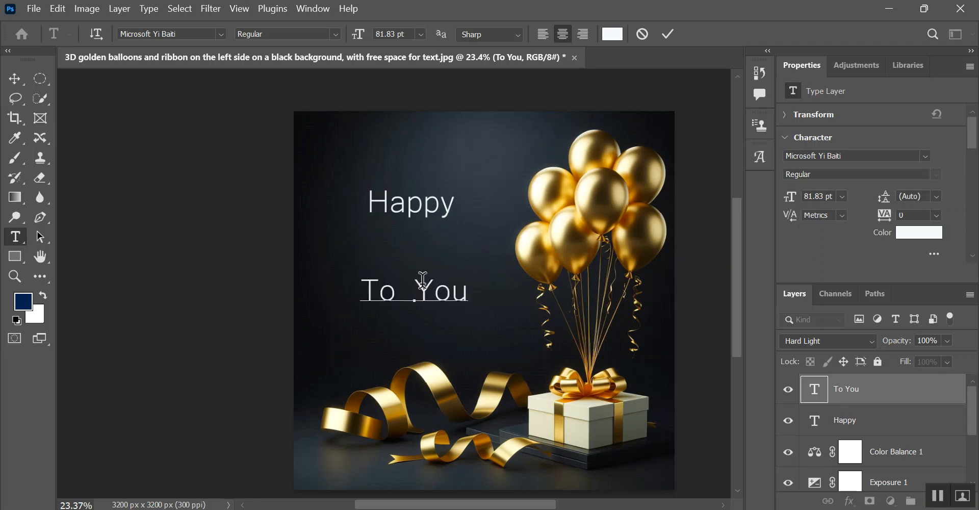
key("BackSpace")
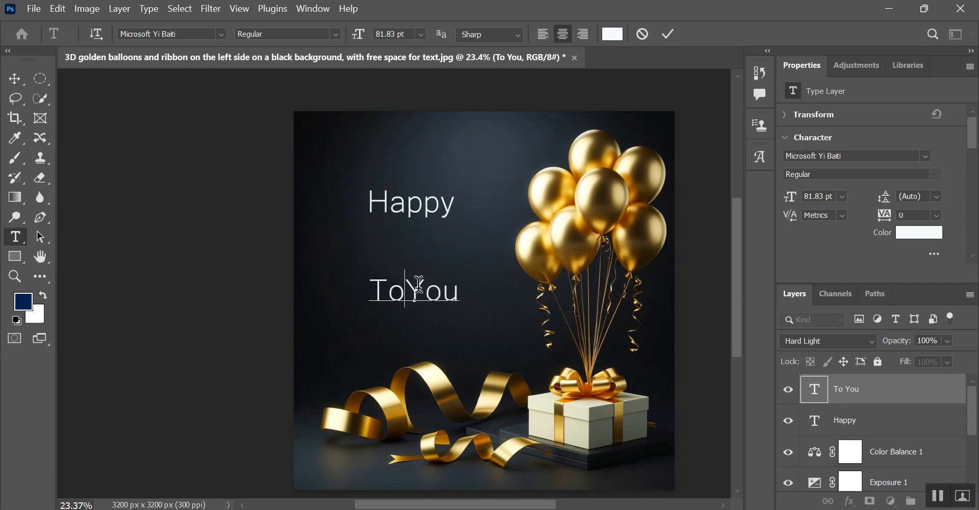
left_click(22, 79)
- Scale the To You text down to 74.29 pt and move it lower beneath Happy
left_click_drag(353, 295, 370, 289)
left_click_drag(442, 298, 431, 316)
key("Return")
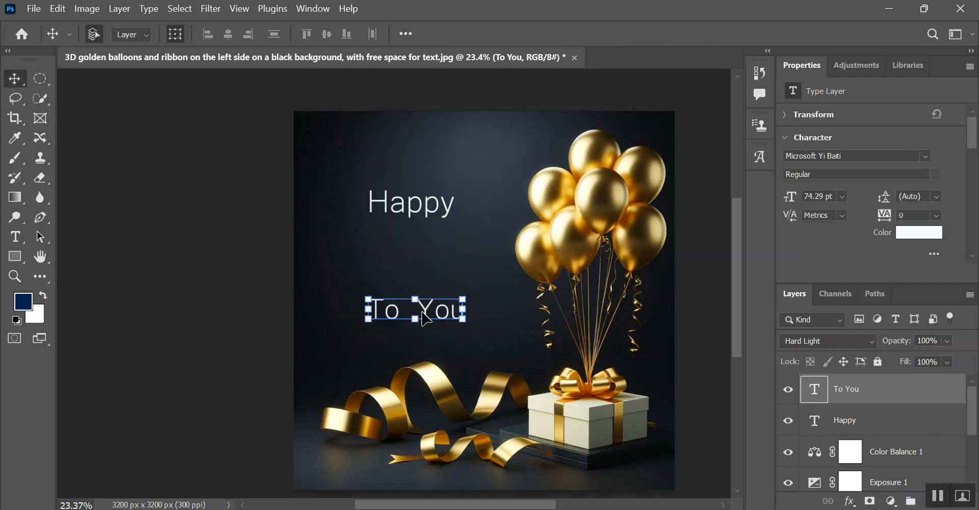
double_click(423, 312)
left_click(420, 310)
left_click_drag(421, 310, 402, 308)
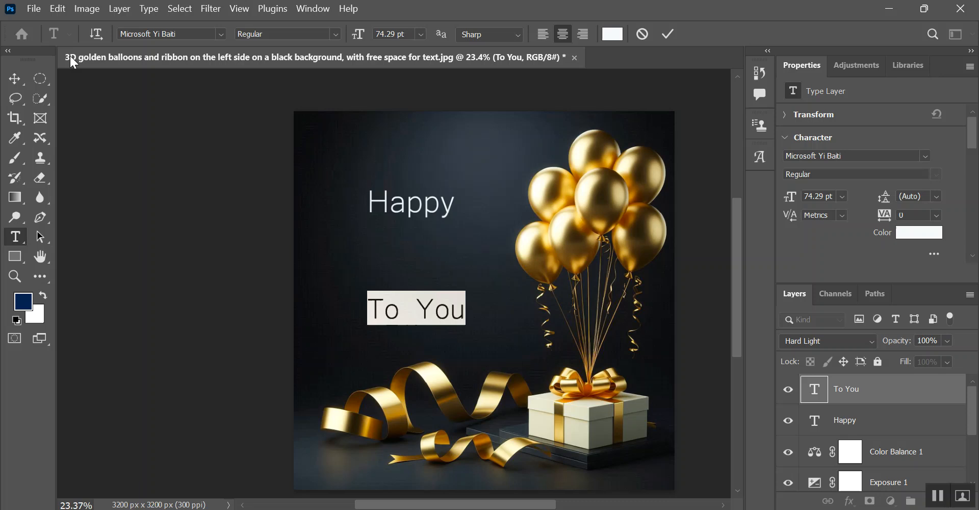
left_click(14, 79)
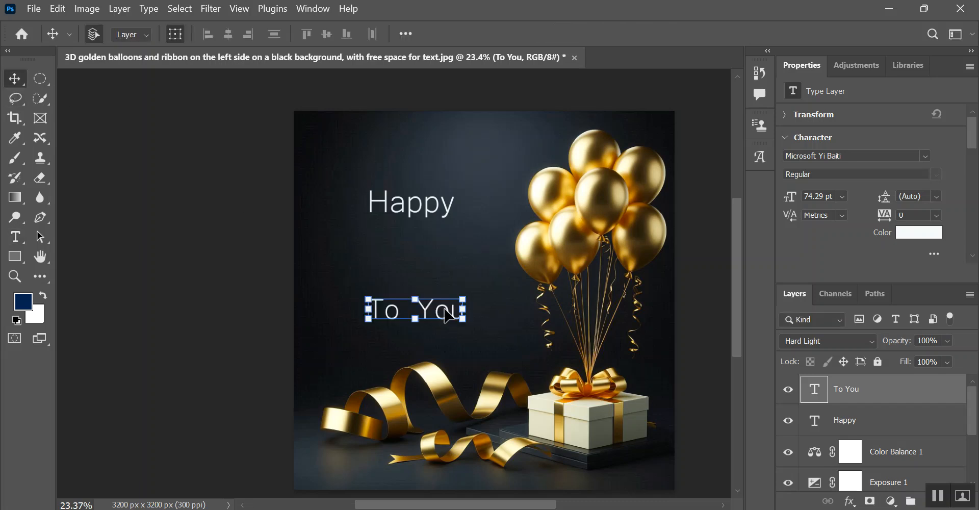
left_click(485, 278)
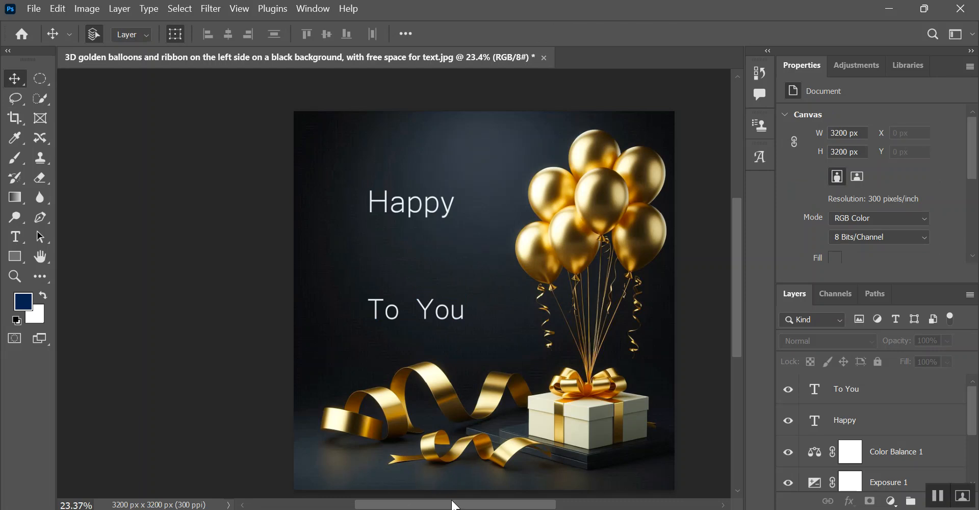
- Review how Freepik's designs place "Birthday" between "Happy" and "To You" in Chrome, and return to Photoshop
mouse_move(375, 507)
left_click(375, 489)
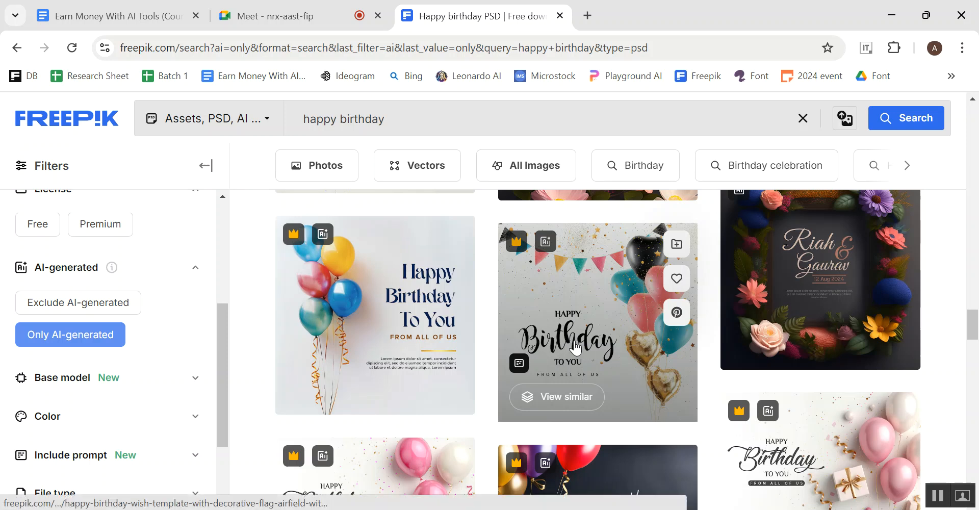
mouse_move(398, 507)
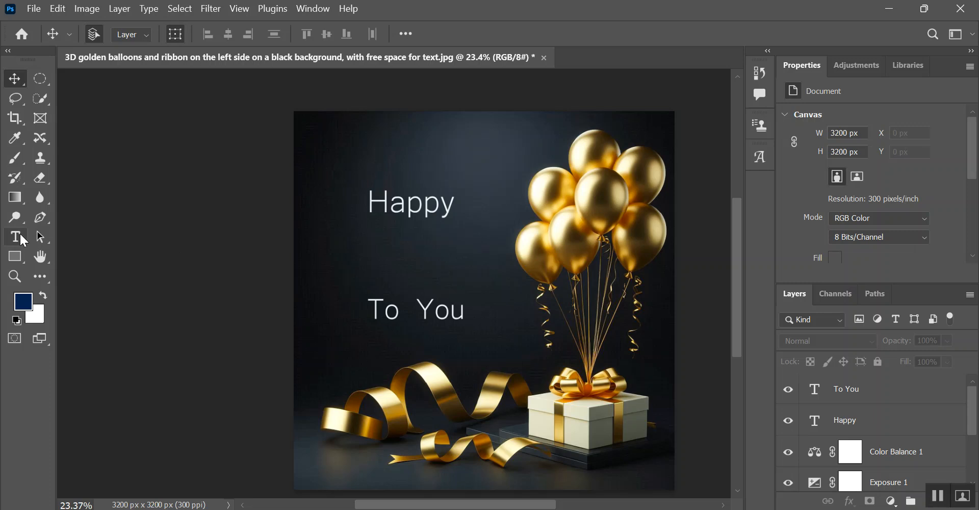
- Add the text "Birthday" between Happy and To You, scale it up to 98.29 pt and place it between the two lines
left_click(377, 255)
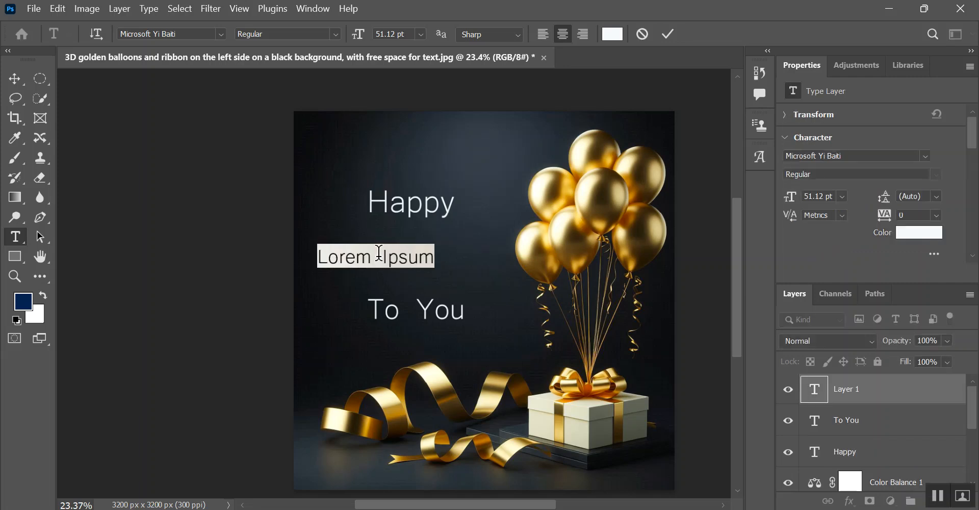
type("Birth")
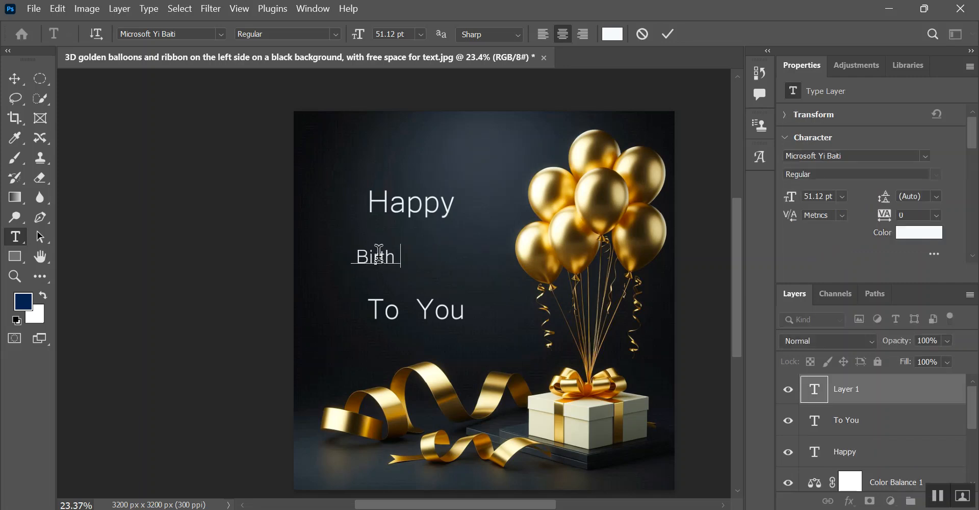
type("day")
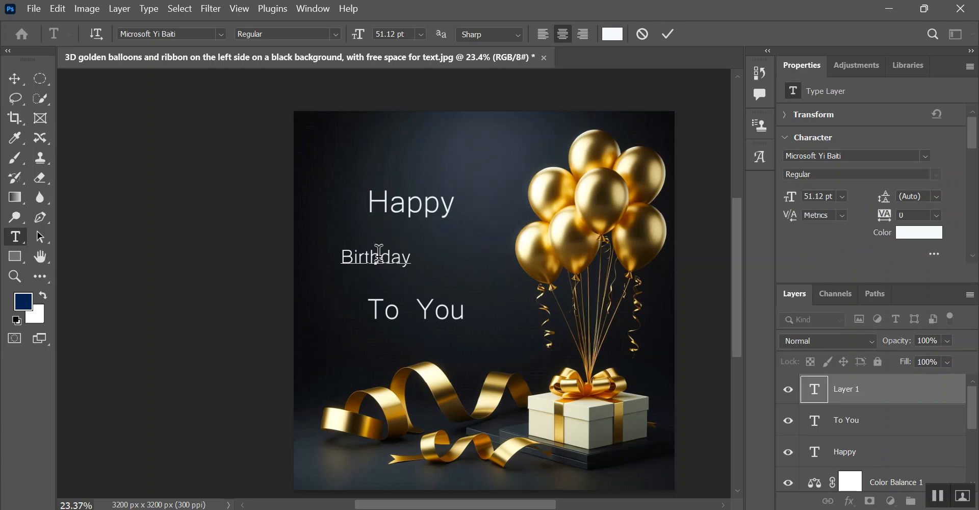
left_click(15, 79)
left_click_drag(379, 269, 433, 275)
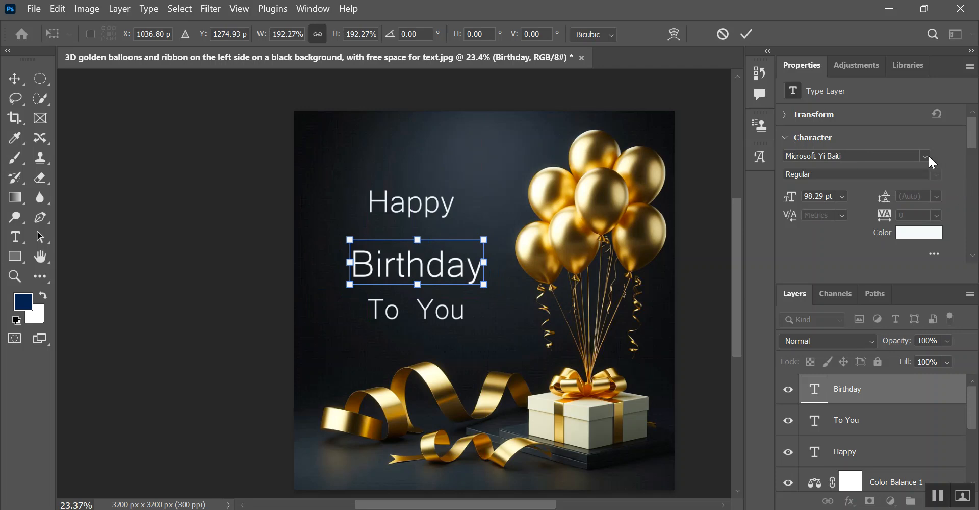
key("Return")
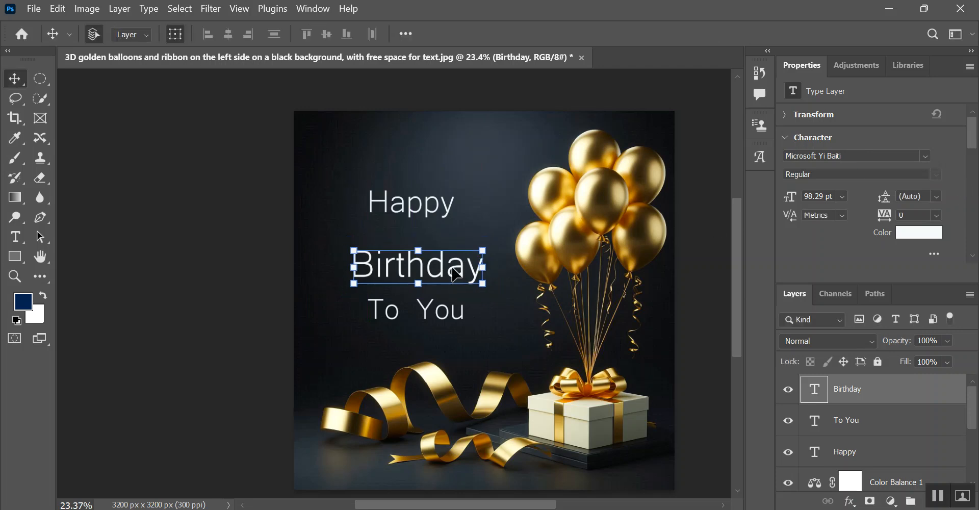
- Browse script fonts for the Birthday text and set it to Charlotte Smoothy Regular
left_click(924, 155)
scroll(811, 347, "down", 2)
scroll(801, 377, "down", 6)
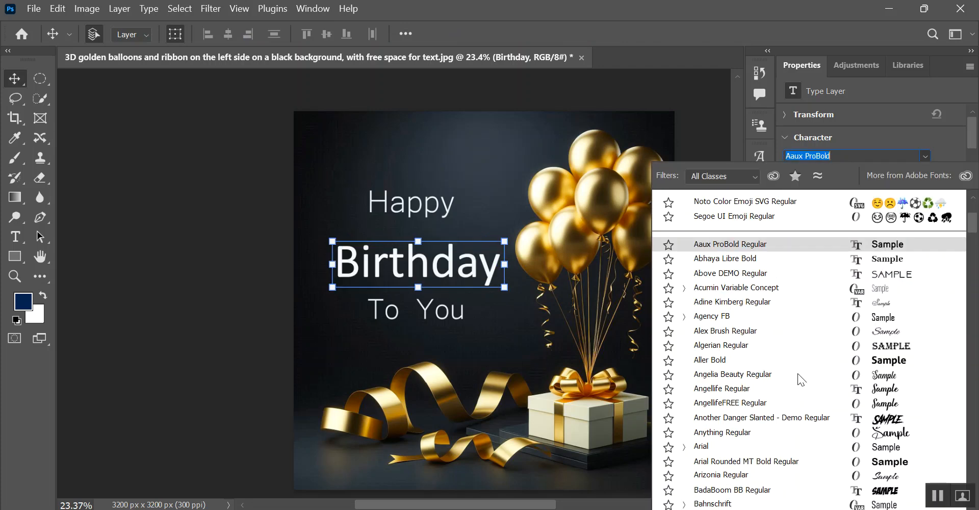
scroll(800, 384, "down", 1)
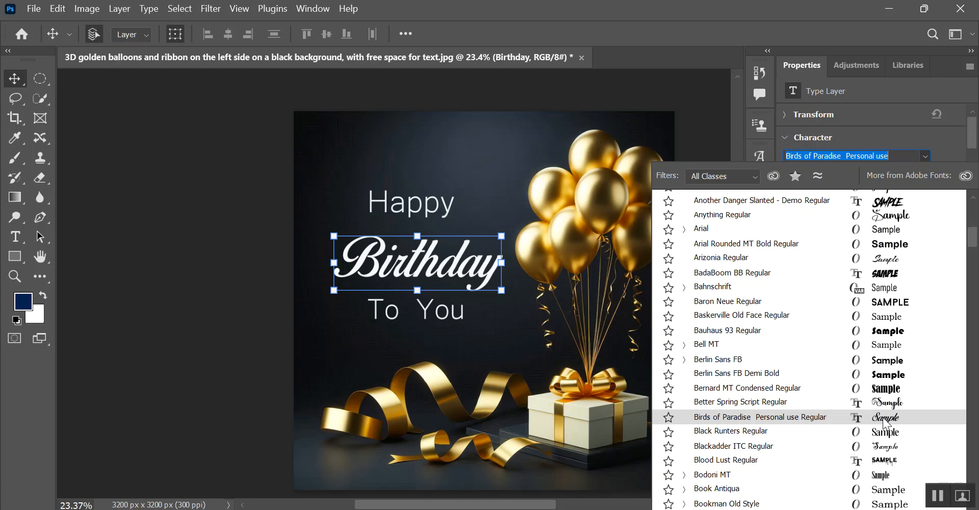
scroll(821, 408, "down", 4)
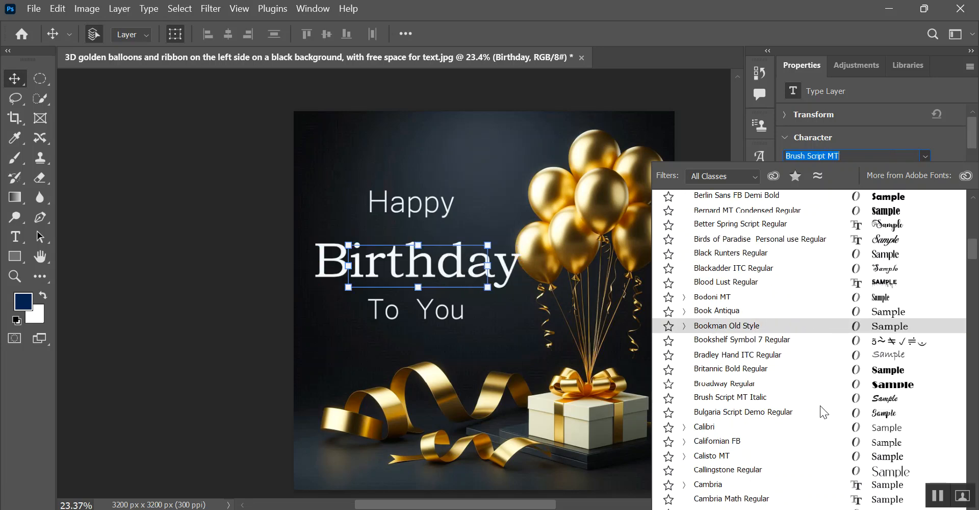
scroll(820, 405, "down", 5)
scroll(819, 395, "down", 2)
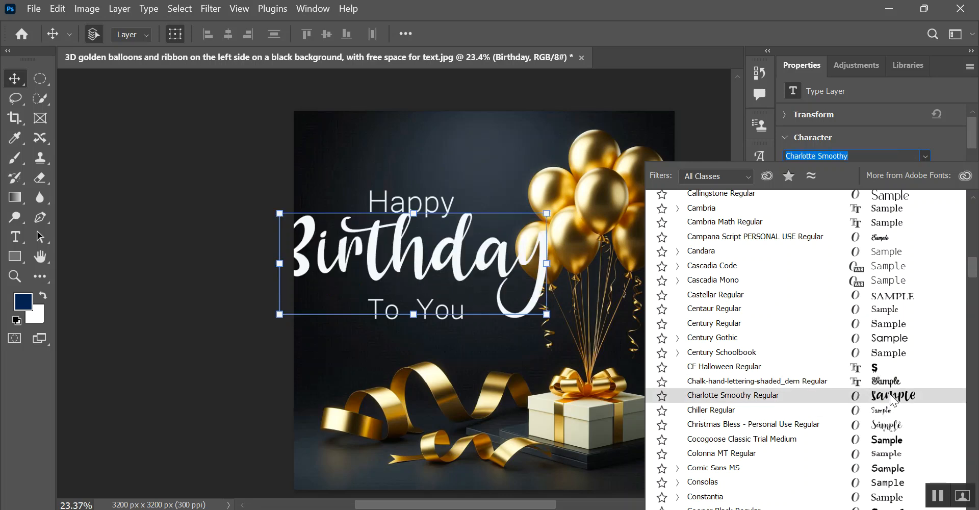
left_click(893, 400)
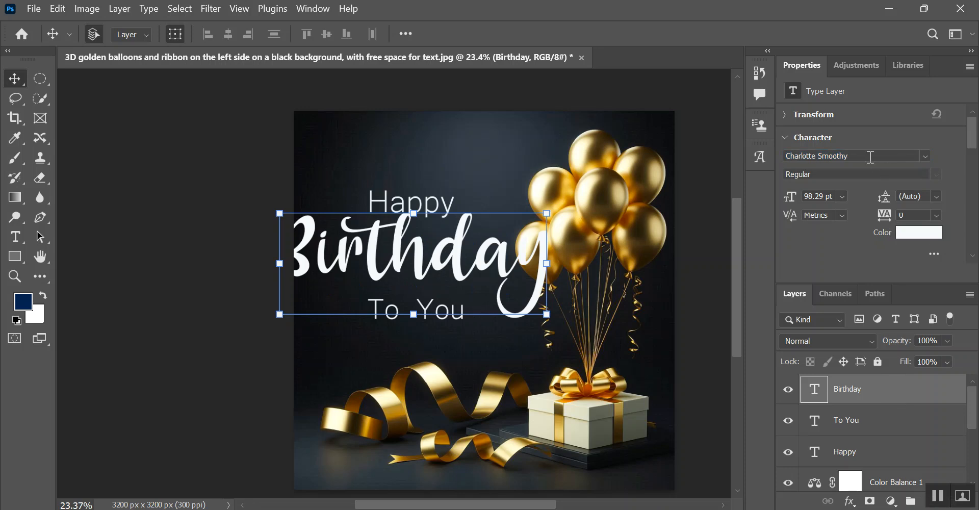
- Scale the Birthday text down to 67.13 pt and position it between Happy and To You
left_click_drag(418, 215, 406, 245)
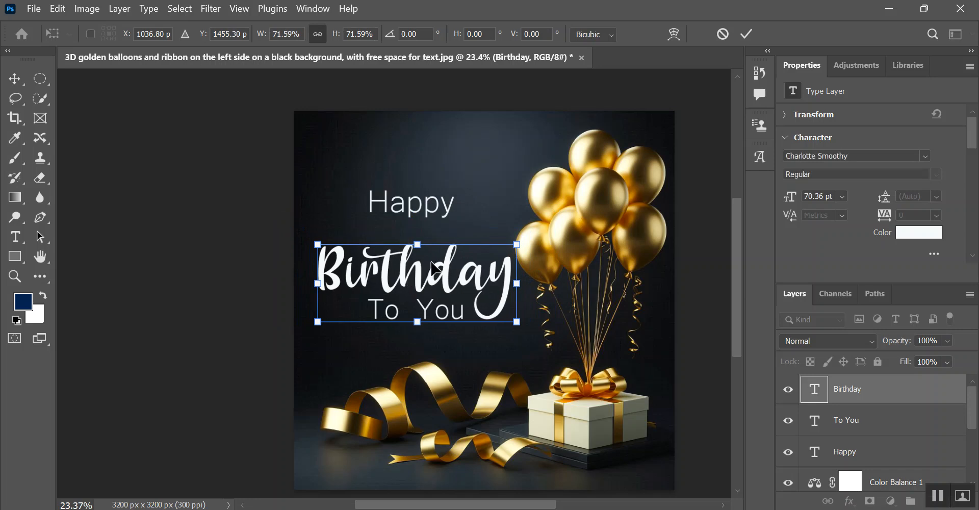
left_click_drag(514, 279, 507, 278)
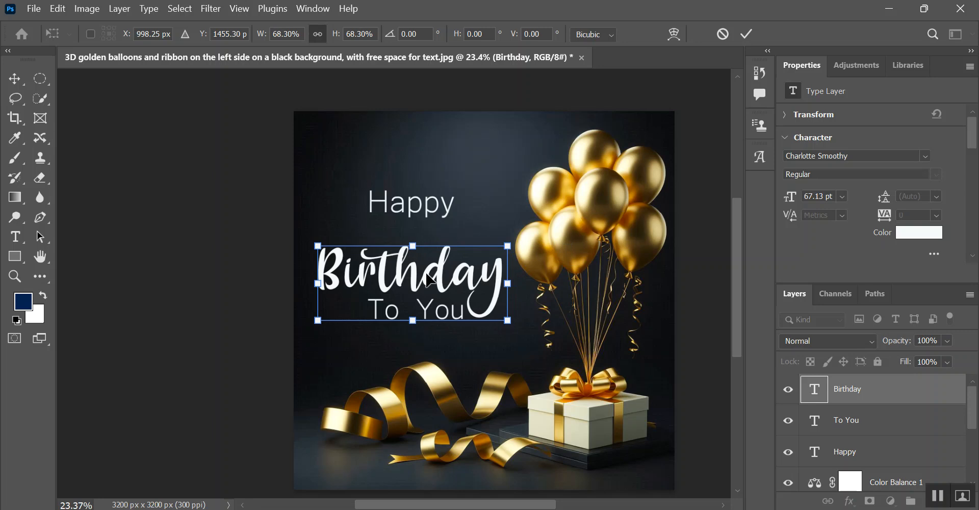
left_click_drag(427, 270, 427, 257)
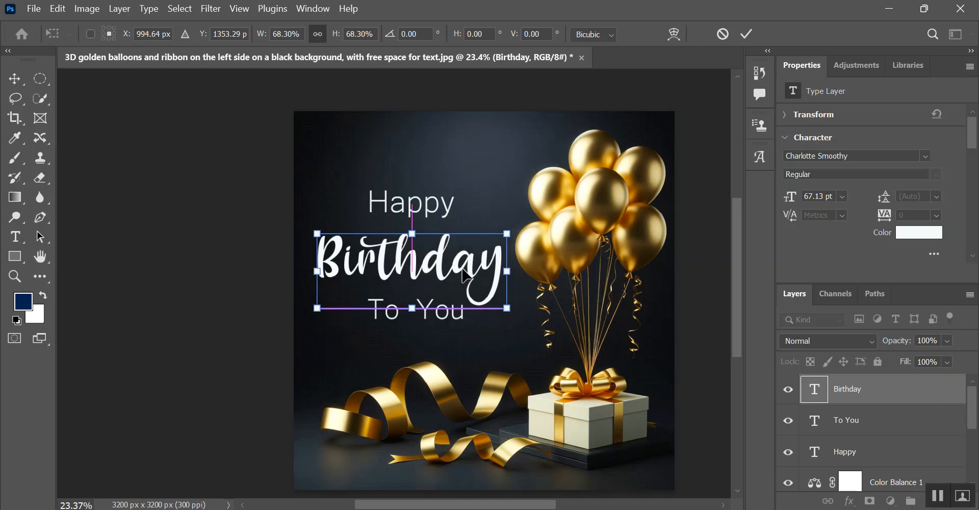
key("Return")
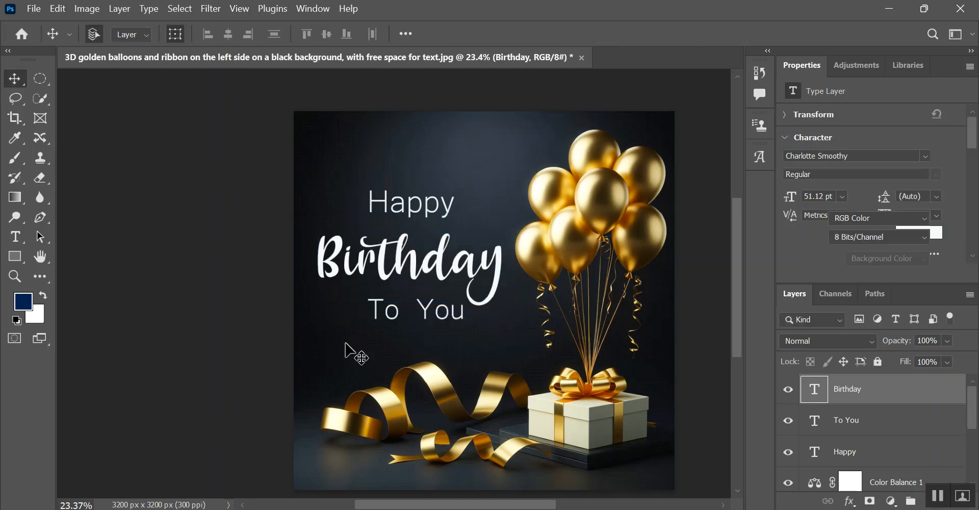
left_click(368, 345)
- Try aligning Happy with the start of Birthday and shifting To You slightly right and closer beneath it
scroll(322, 339, "up", 2)
left_click(499, 148)
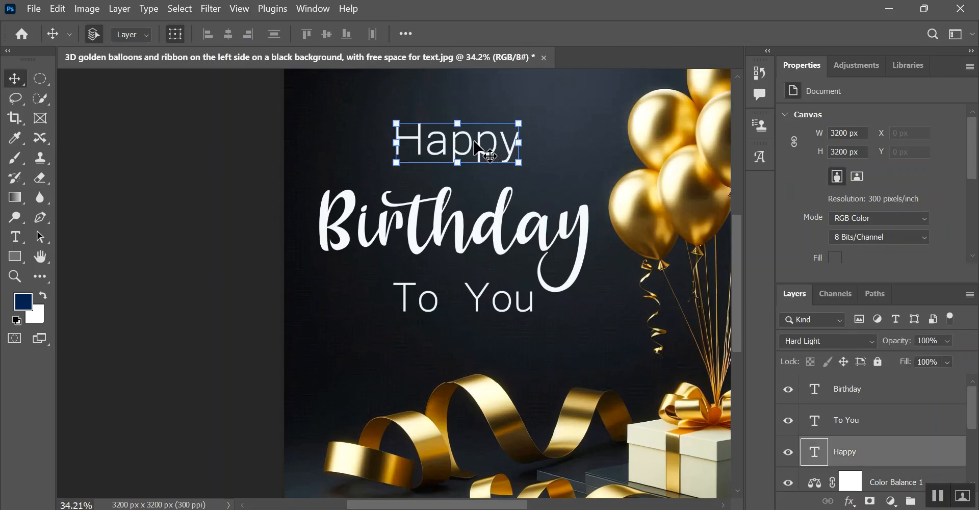
left_click_drag(478, 149, 405, 156)
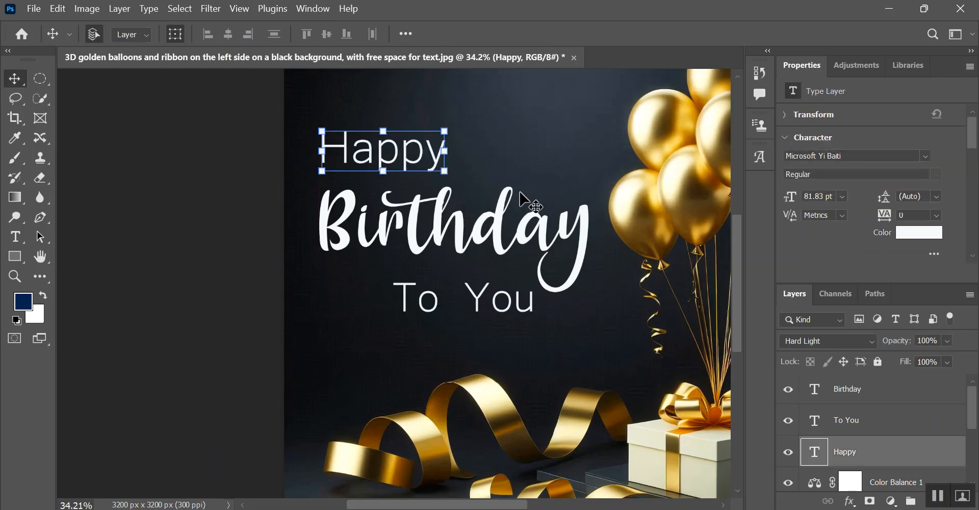
left_click(495, 306)
left_click_drag(465, 303, 483, 294)
left_click(551, 365)
scroll(500, 359, "down", 3)
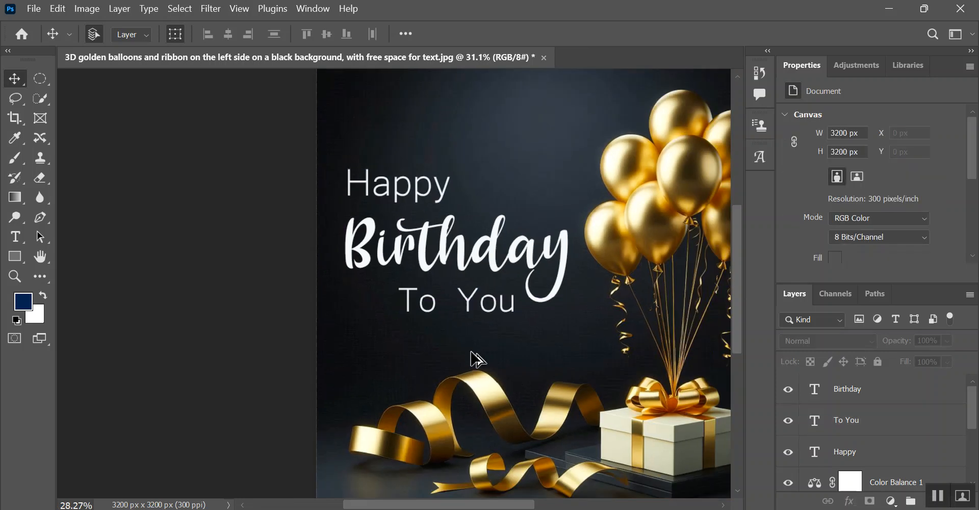
- Center Happy above Birthday and lower To You to a more even spacing beneath it
left_click(411, 209)
left_click_drag(412, 210, 468, 210)
mouse_move(482, 309)
left_mouse_down()
mouse_move(476, 315)
mouse_move(487, 323)
left_mouse_up()
left_click(571, 331)
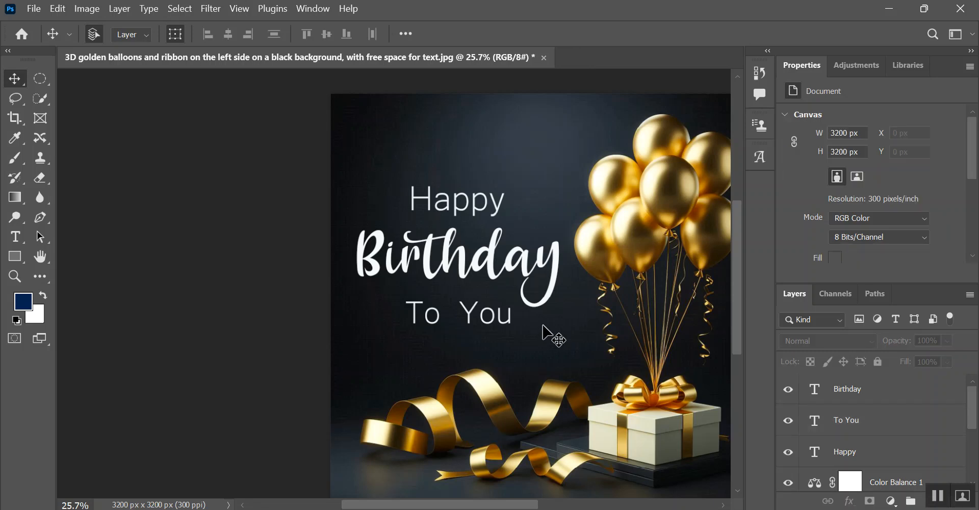
- Set the Birthday text layer's blend mode to Hard Light
scroll(540, 325, "up", 1)
left_click_drag(539, 303, 541, 327)
left_click(478, 280)
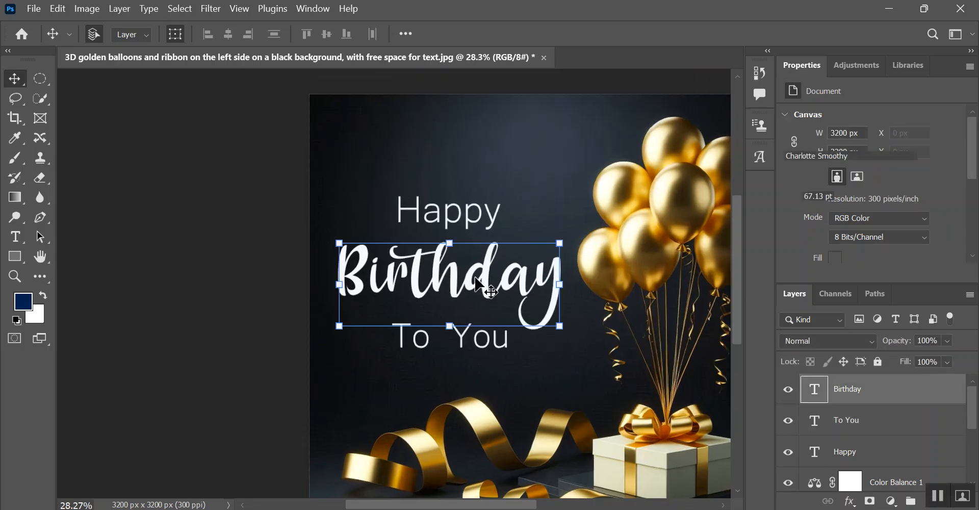
left_click(803, 347)
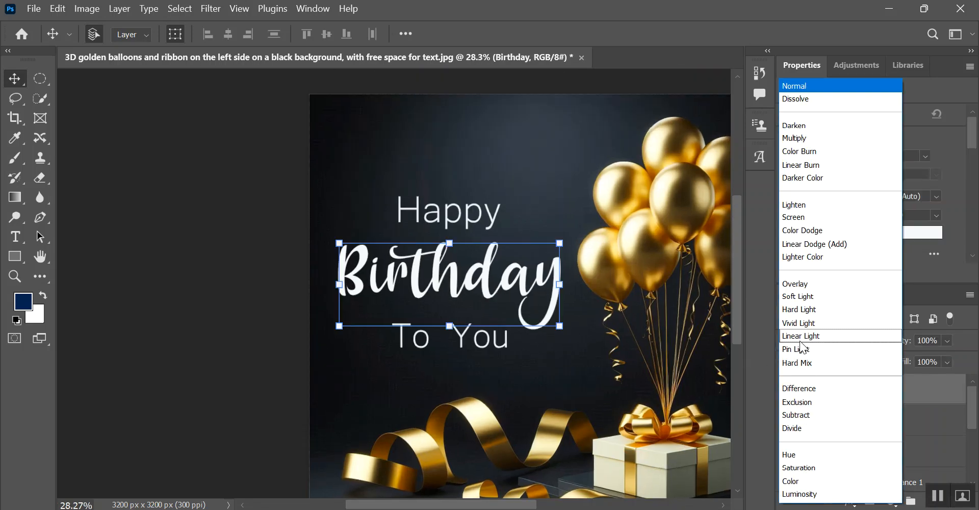
left_click(805, 311)
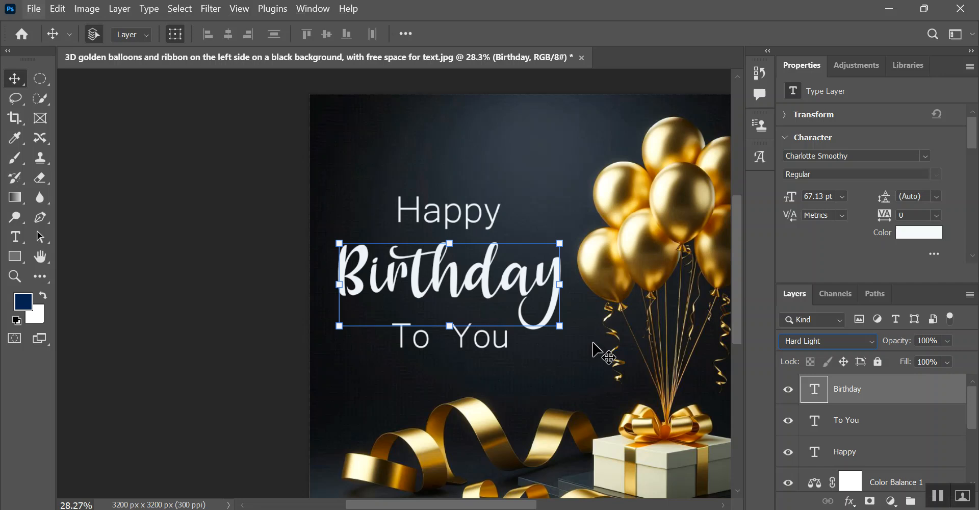
double_click(503, 301)
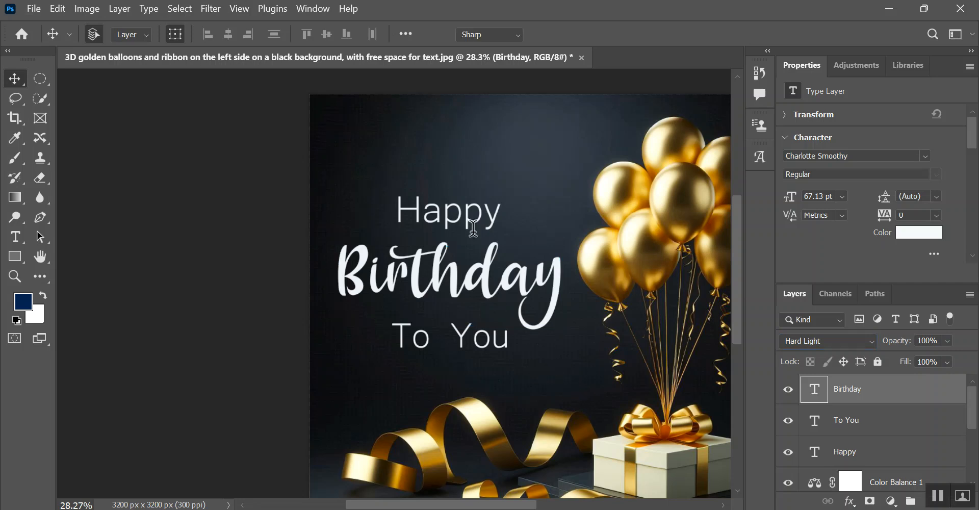
left_click(14, 78)
left_click(551, 390)
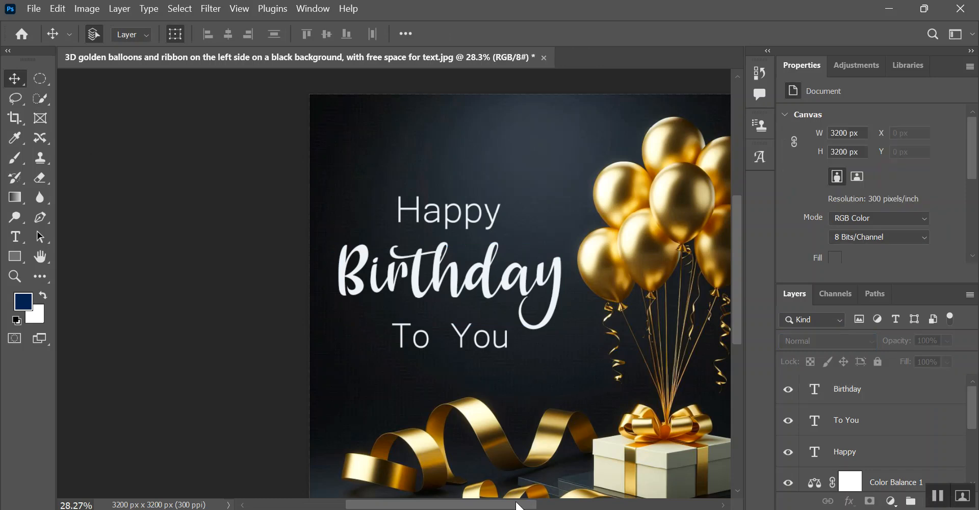
left_click_drag(519, 505, 536, 507)
scroll(451, 371, "down", 2)
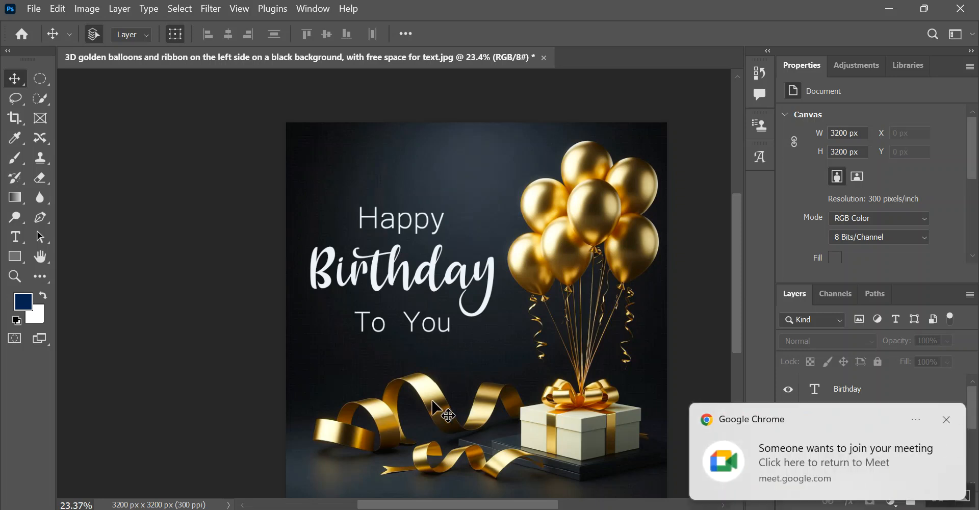
- Check the join request in the Google Meet call in Chrome, and return to Photoshop
mouse_move(373, 494)
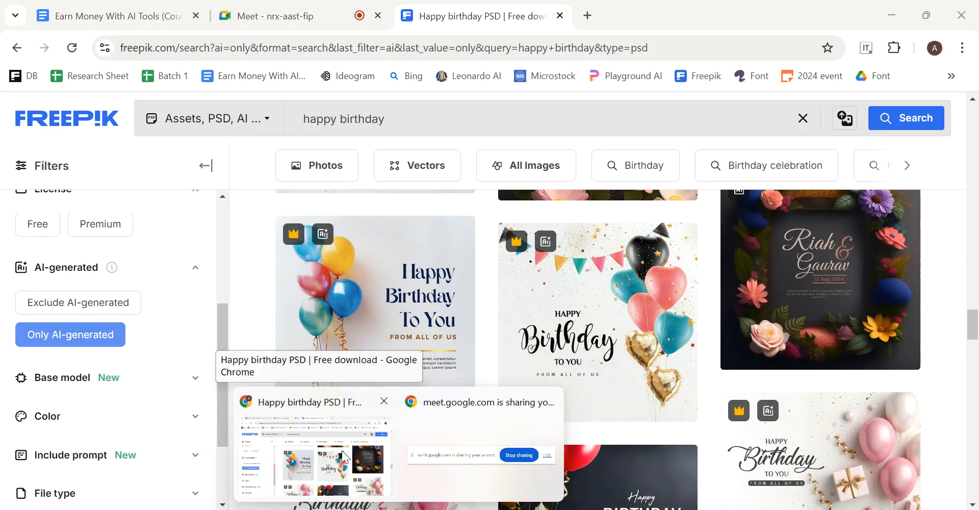
left_click(345, 457)
left_click(332, 8)
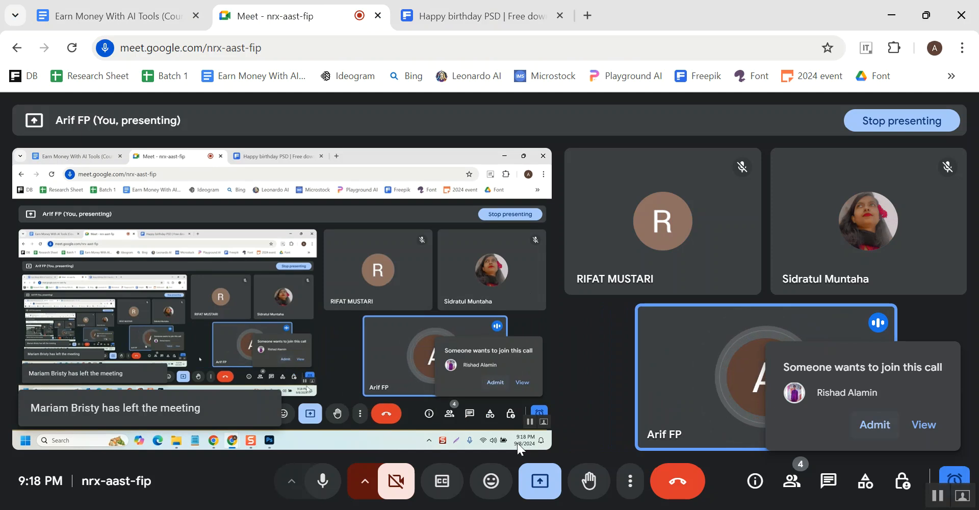
left_click(497, 456)
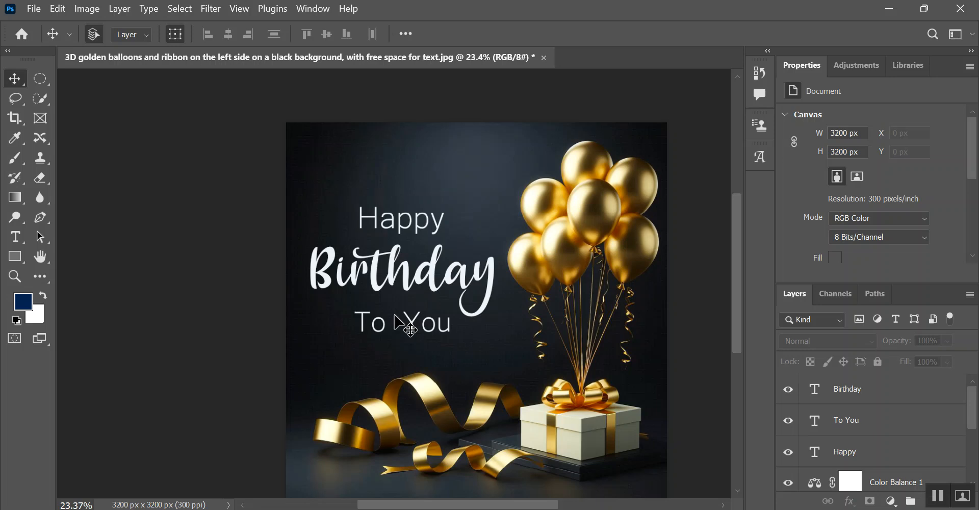
- Sample a balloon's gold as the Birthday text color and refine it to the brighter yellow #fdd850
left_click(411, 275)
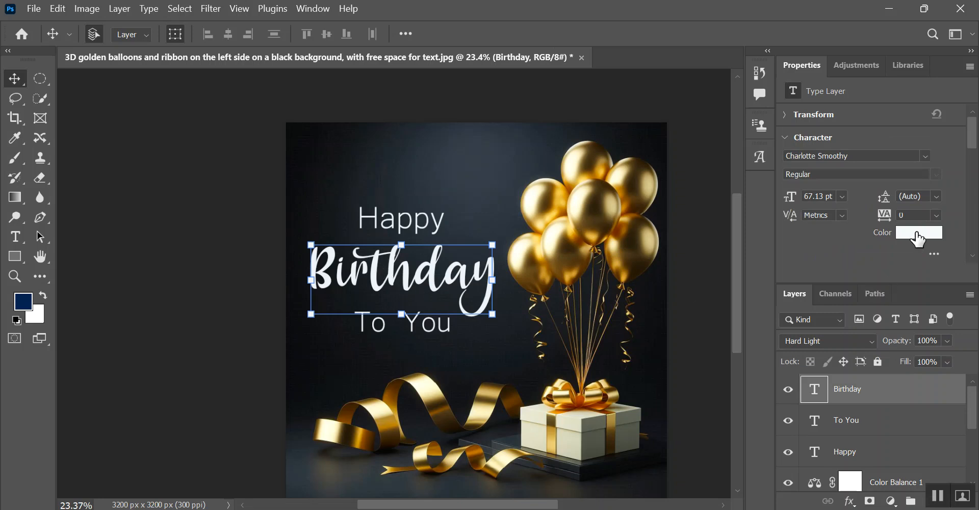
left_click(933, 236)
left_click_drag(680, 61, 771, 60)
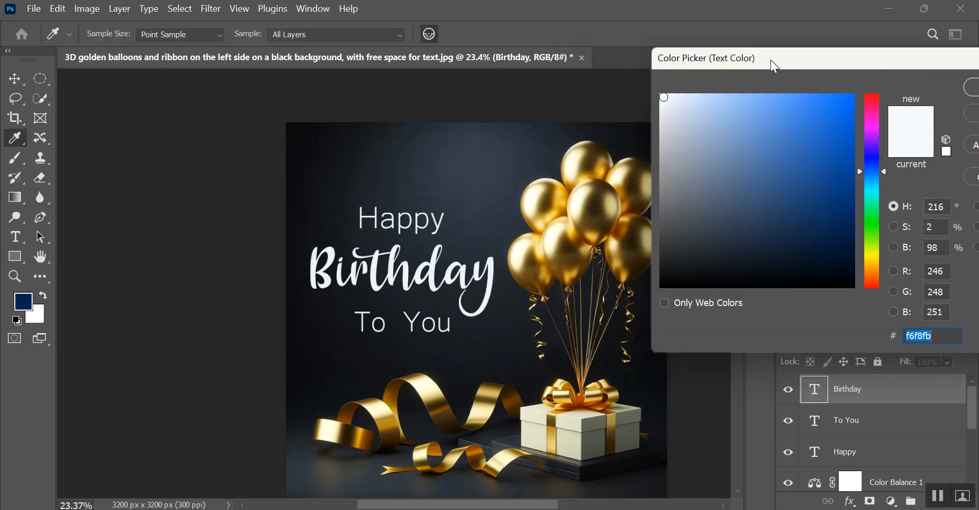
left_click(570, 229)
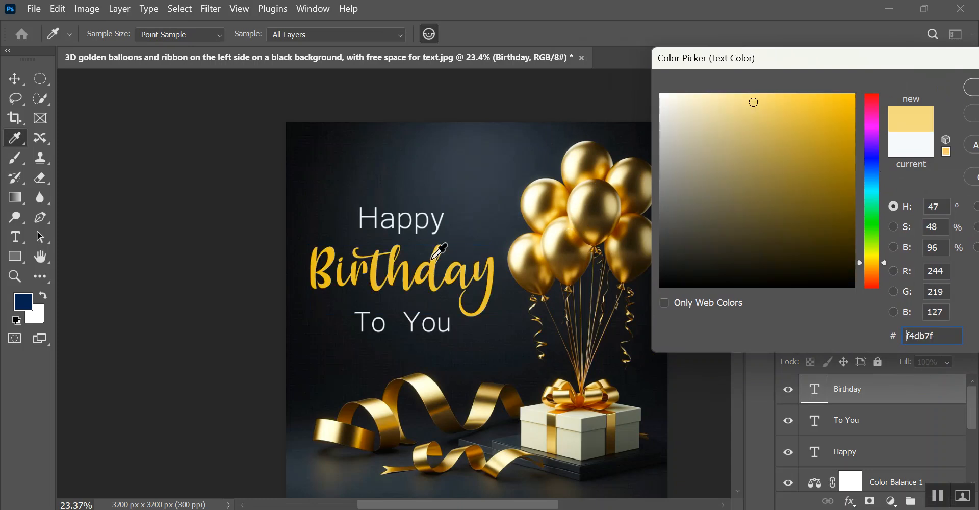
left_click(844, 101)
left_click_drag(848, 108, 803, 97)
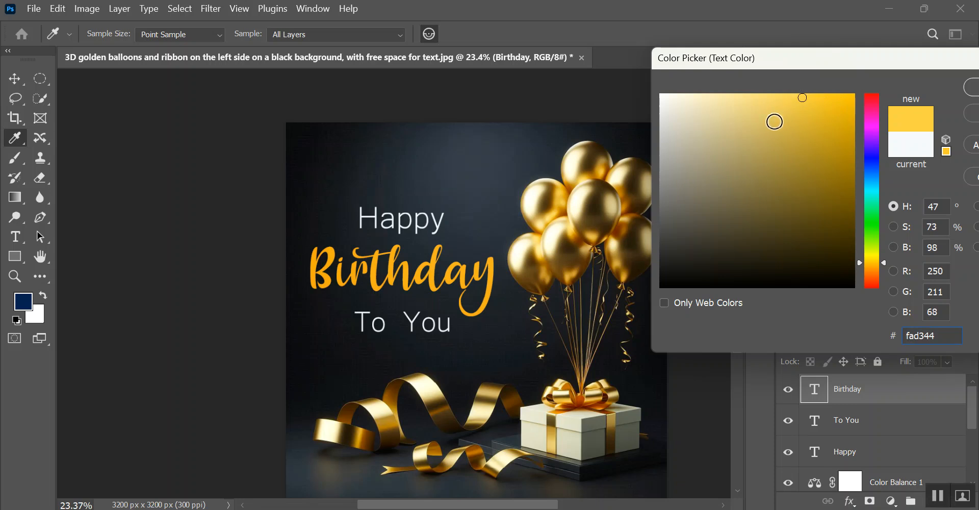
left_click(794, 96)
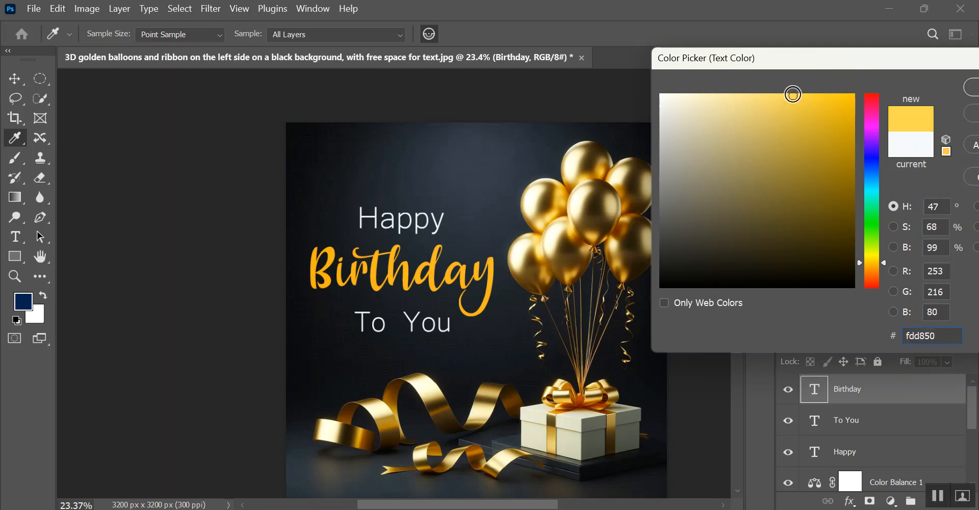
left_click_drag(893, 53, 800, 63)
left_click(912, 88)
left_click(487, 367)
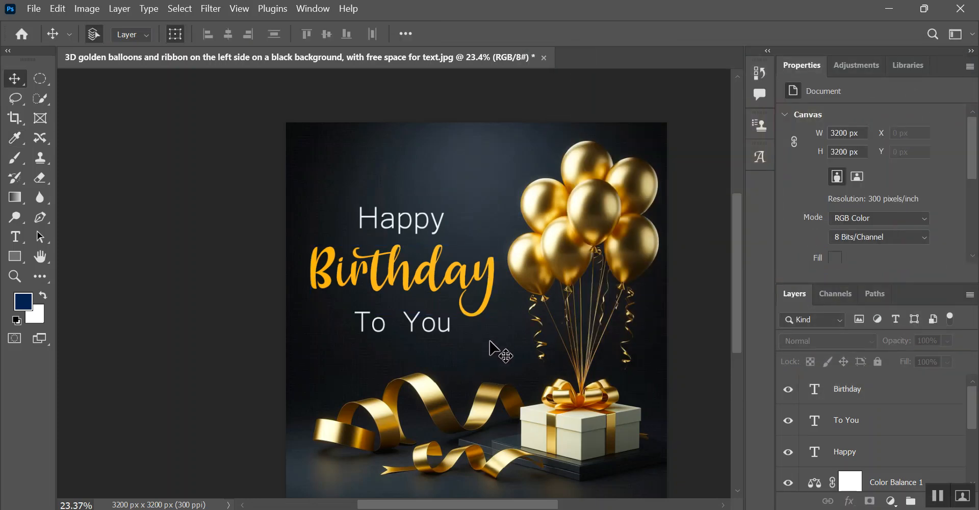
scroll(488, 341, "up", 1)
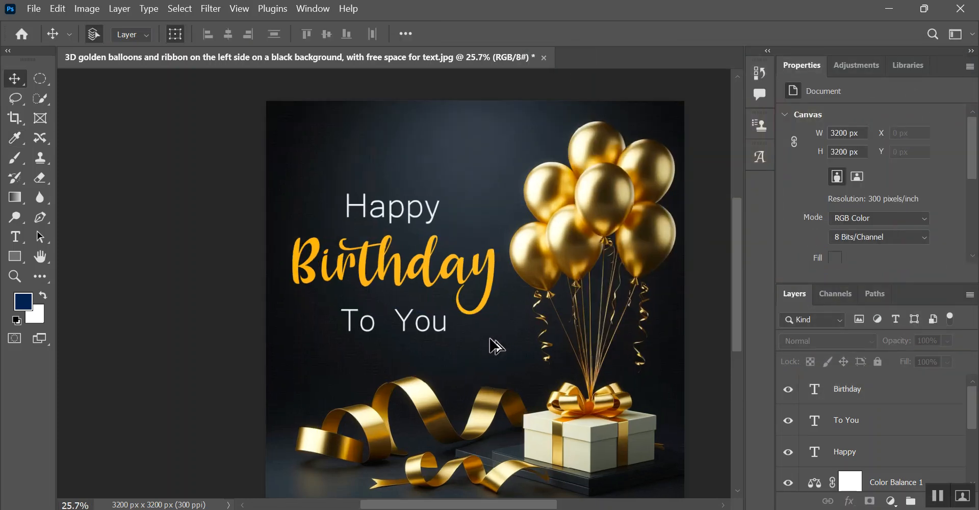
left_click(410, 263)
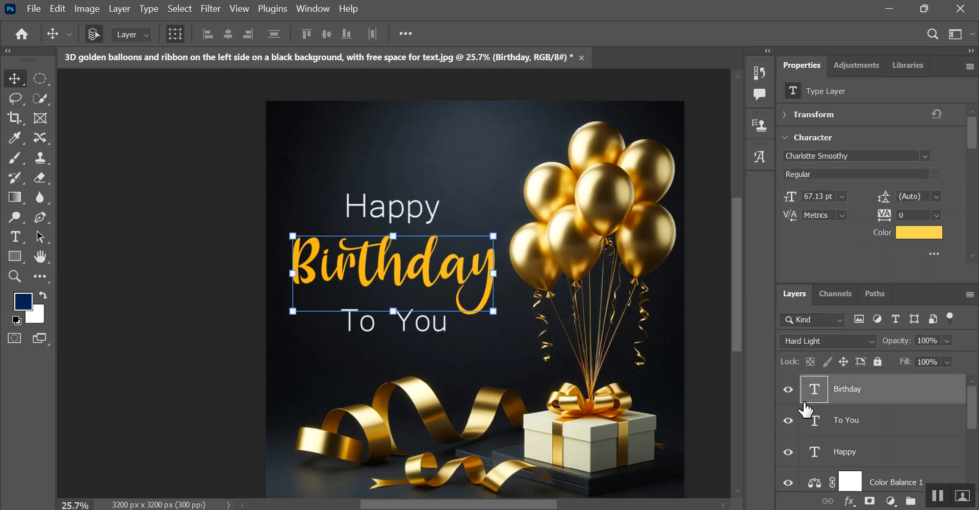
scroll(862, 419, "down", 3)
scroll(865, 413, "up", 3)
- Switch to the Freepik happy birthday PSD results in Chrome, compare their text layouts, and return to Photoshop
mouse_move(360, 484)
left_click(342, 455)
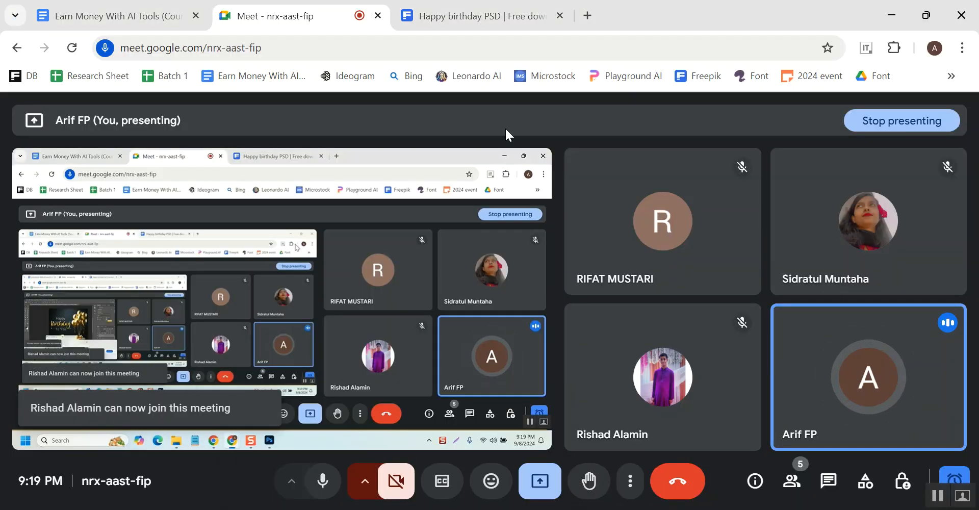
left_click(451, 15)
scroll(597, 336, "down", 3)
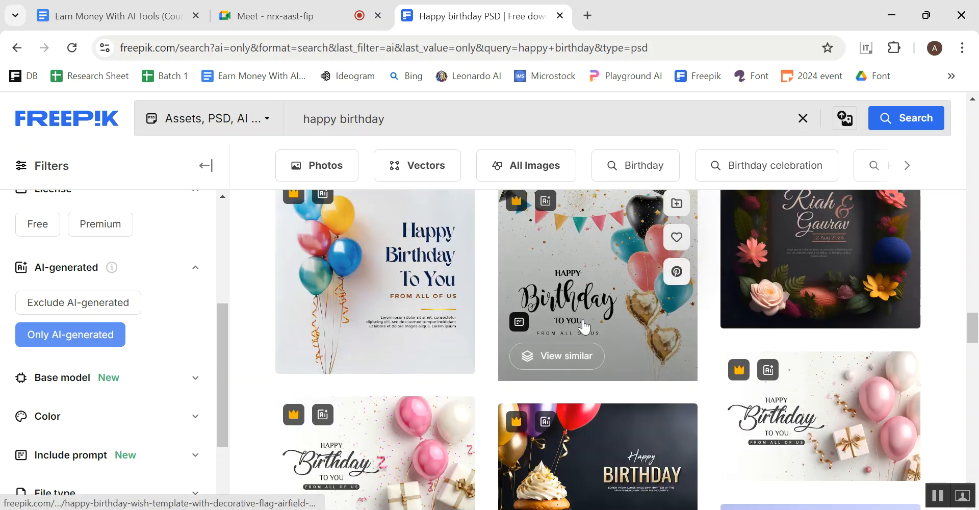
scroll(602, 368, "down", 4)
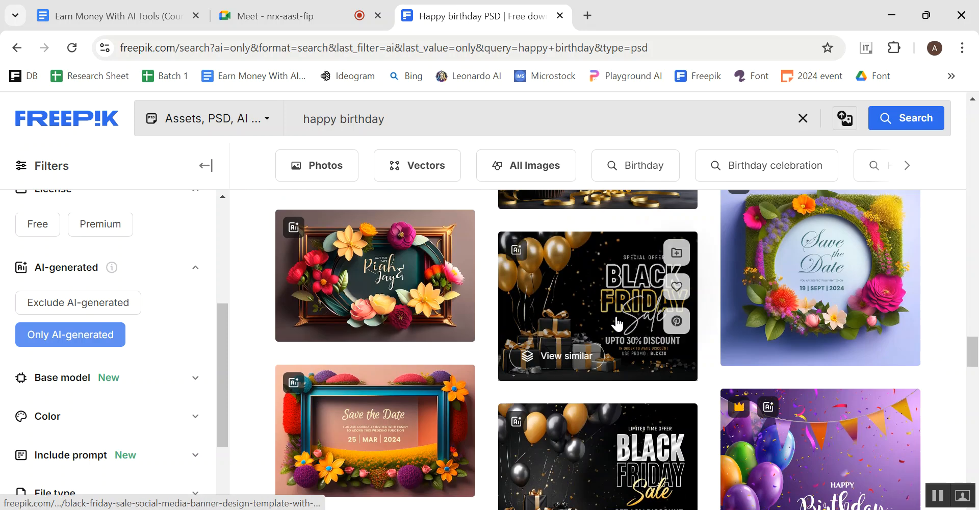
scroll(621, 306, "down", 8)
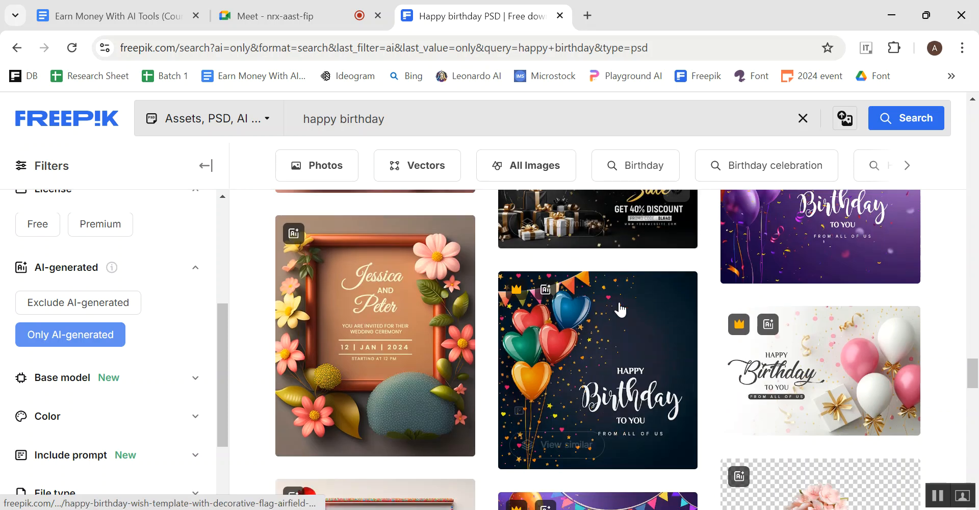
scroll(620, 308, "down", 7)
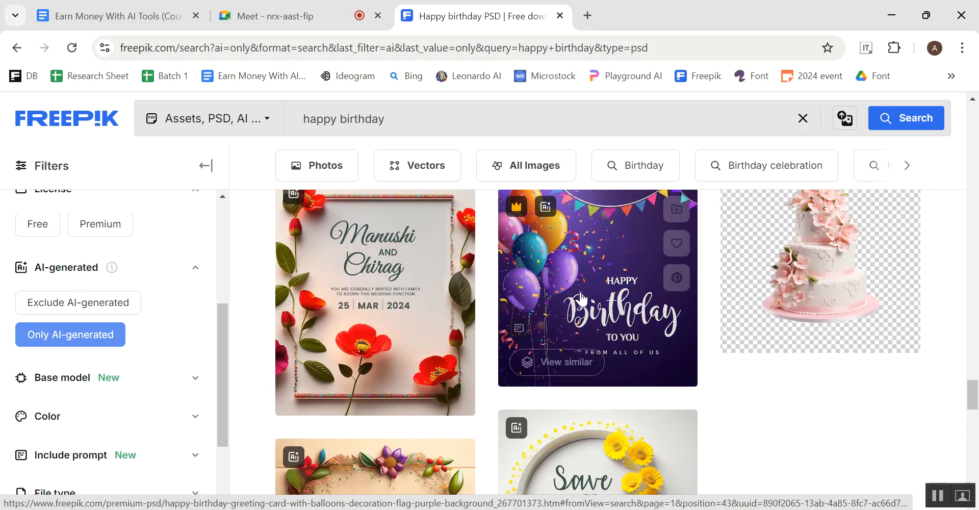
scroll(607, 346, "down", 9)
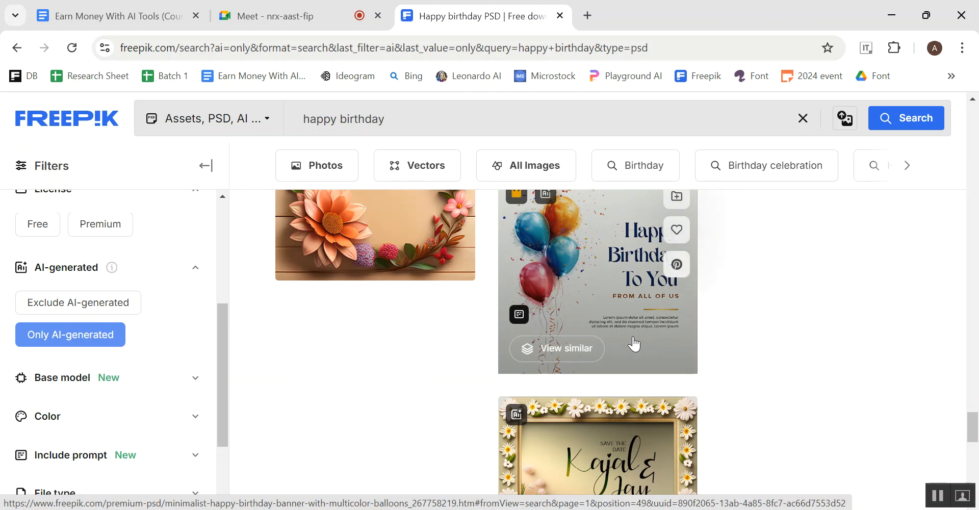
scroll(607, 358, "up", 10)
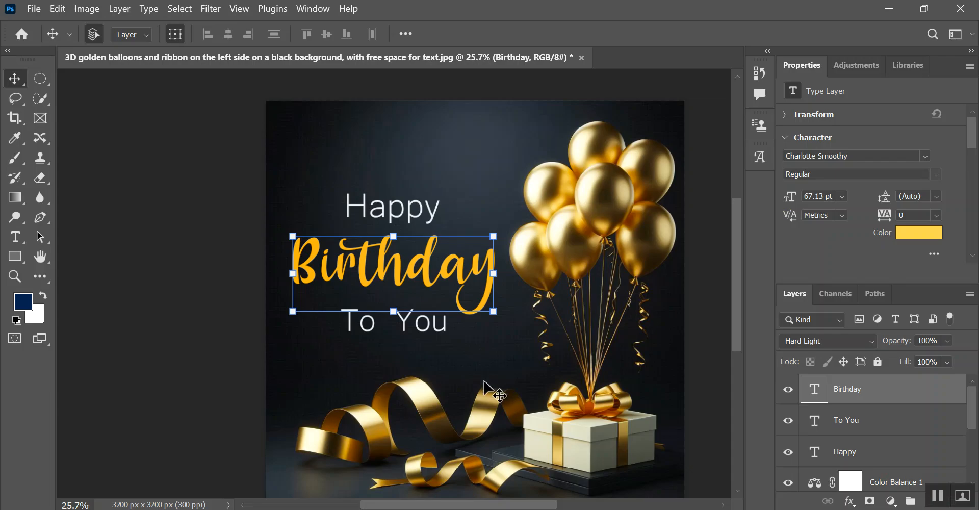
- Try shifting Birthday slightly left and raising To You closer beneath it
left_click(445, 301)
left_click(414, 281)
left_click(466, 328)
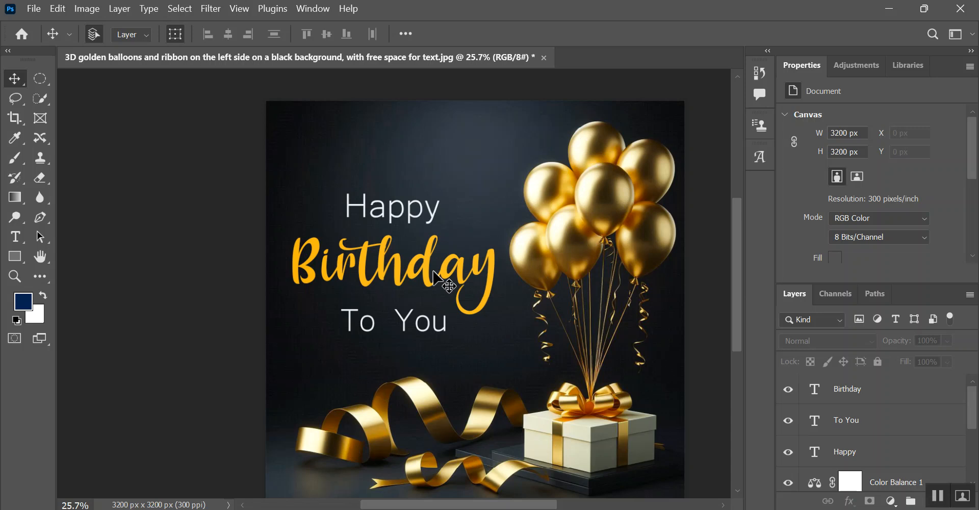
left_click_drag(423, 330, 414, 317)
left_click(462, 370)
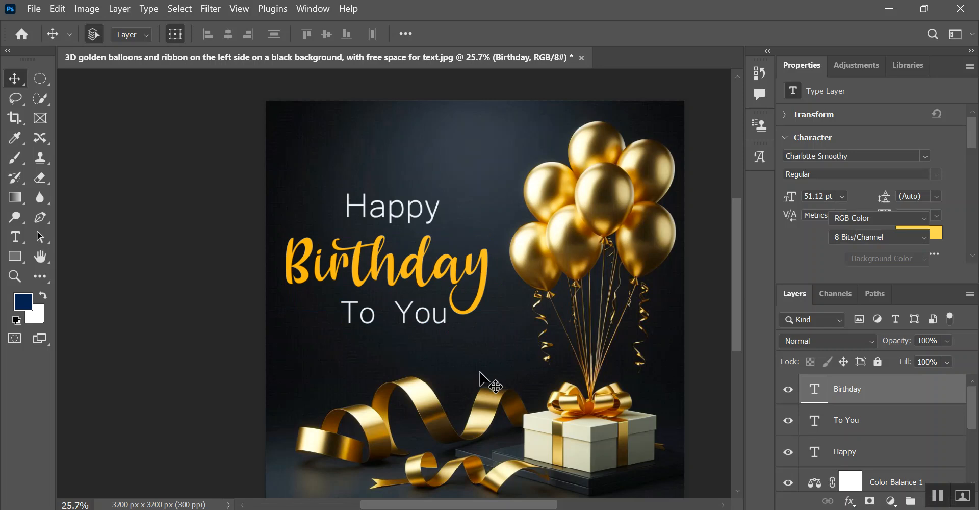
- Move To You slightly left beneath Birthday, keeping a clear gap below the script lettering
left_click(414, 318)
left_click(437, 349)
left_click_drag(430, 328, 411, 326)
left_click(467, 372)
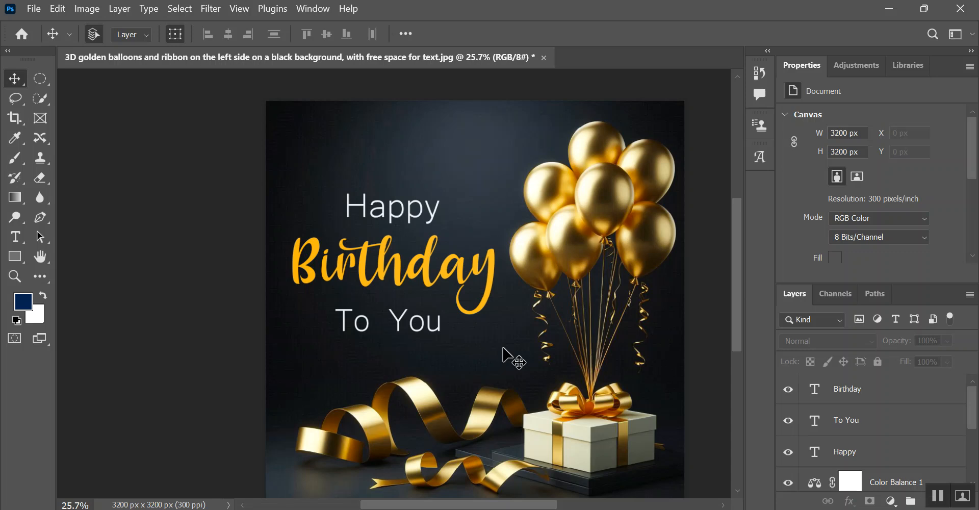
- Examine the whole composition, checking the text spacing against the balloons, ribbon and gift box
scroll(510, 357, "down", 1)
scroll(542, 339, "up", 3)
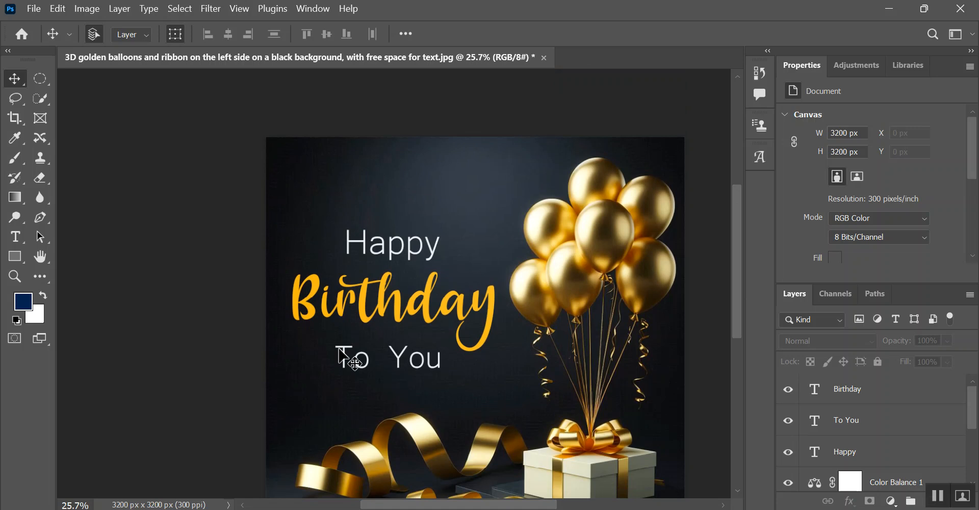
scroll(561, 346, "down", 3)
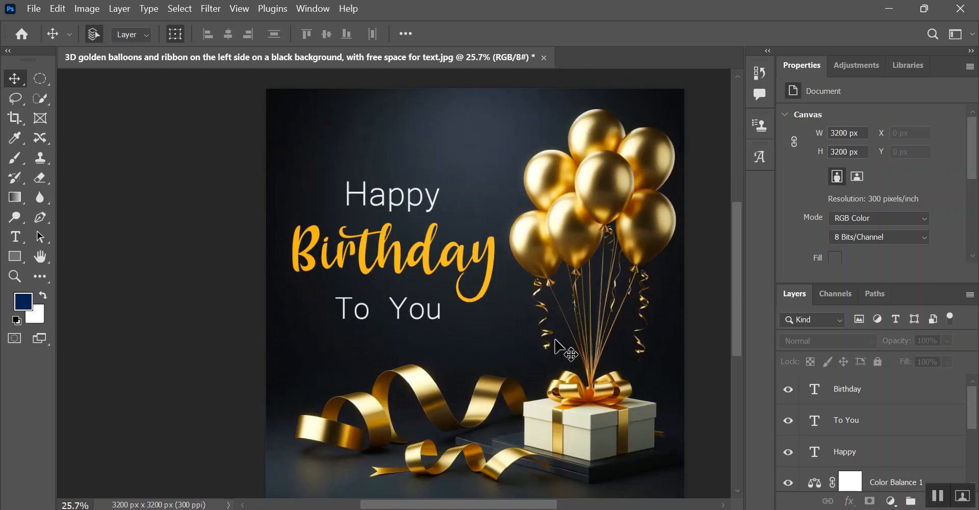
scroll(559, 342, "down", 3)
scroll(551, 334, "up", 2)
scroll(560, 334, "up", 2)
scroll(561, 337, "up", 1)
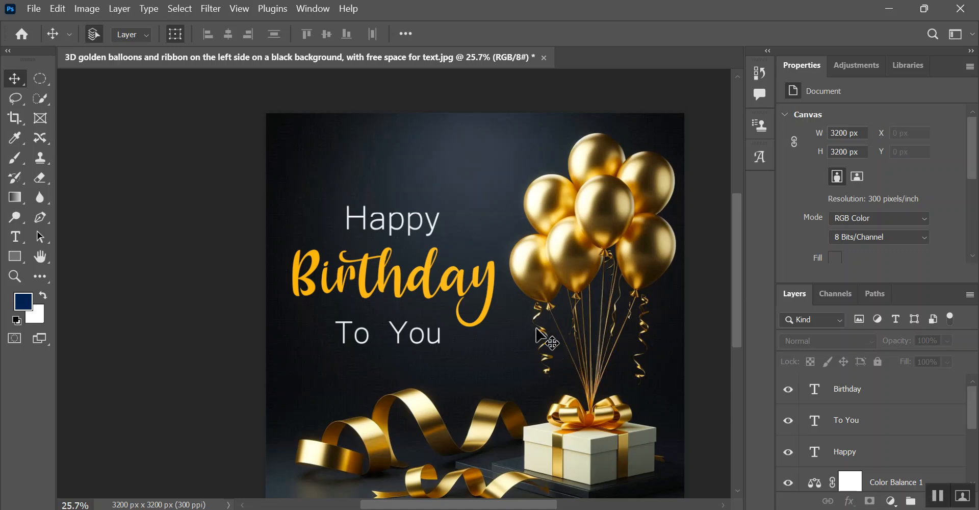
scroll(540, 332, "down", 2)
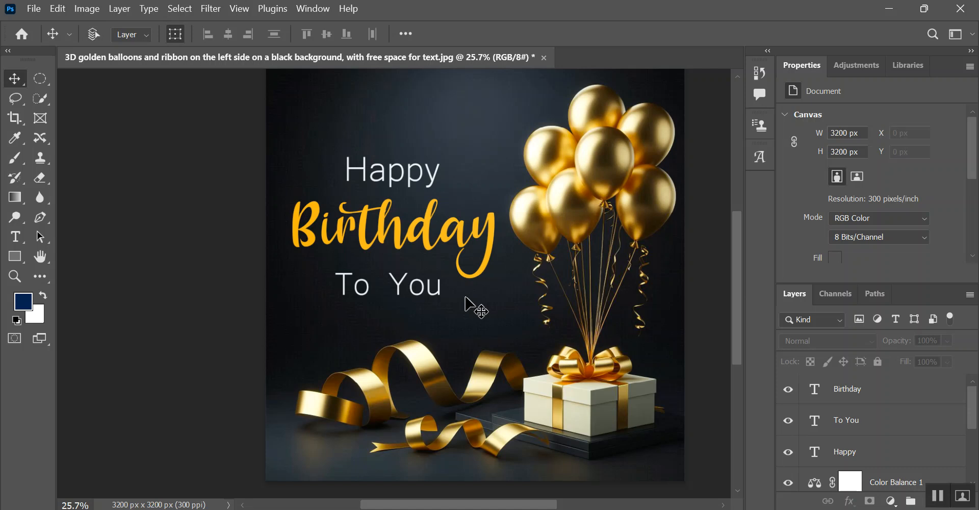
- Start a Save for Web JPEG export and choose the Ready to Upload folder inside Birthday as its destination
key("ctrl+alt+shift+s")
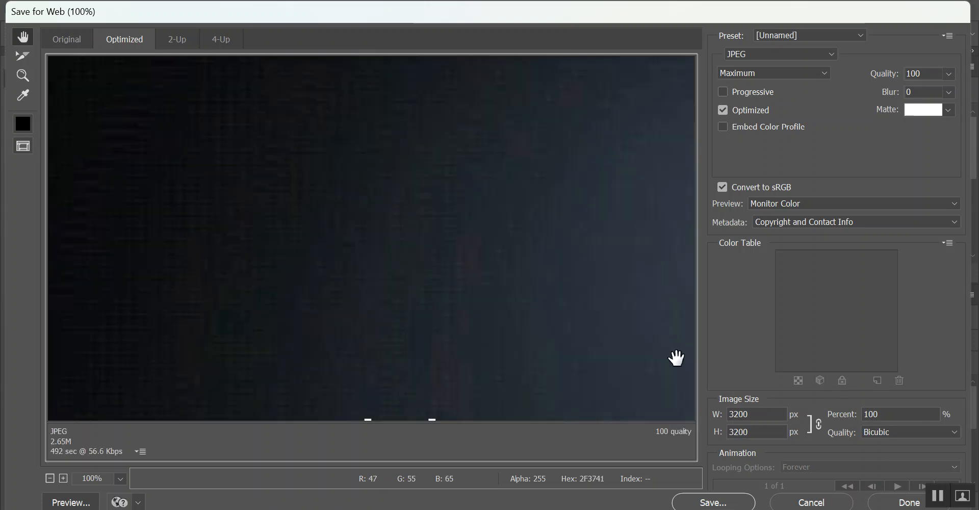
left_click(733, 503)
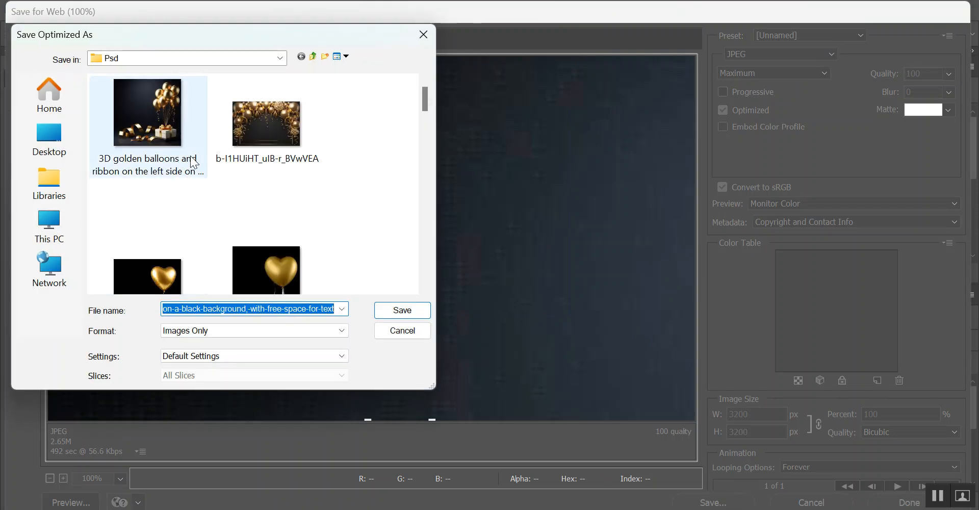
left_click(313, 57)
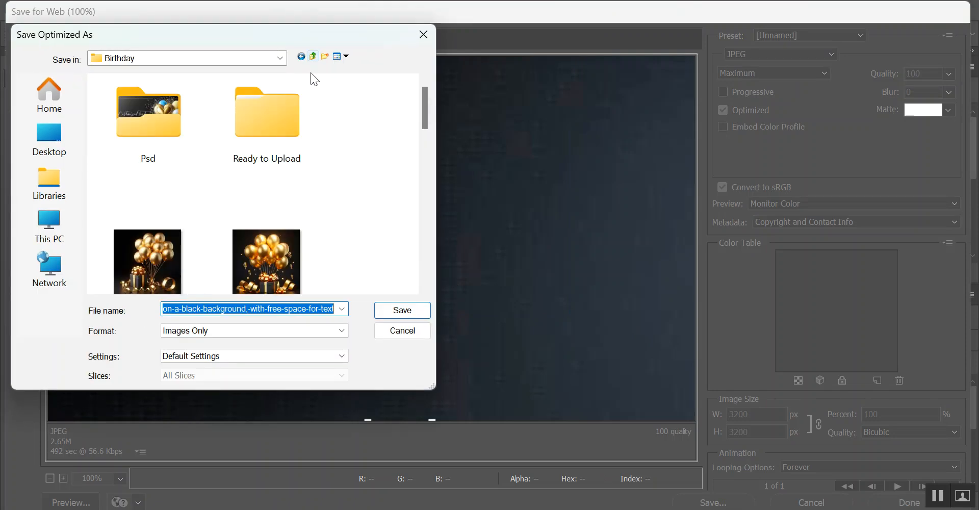
double_click(240, 119)
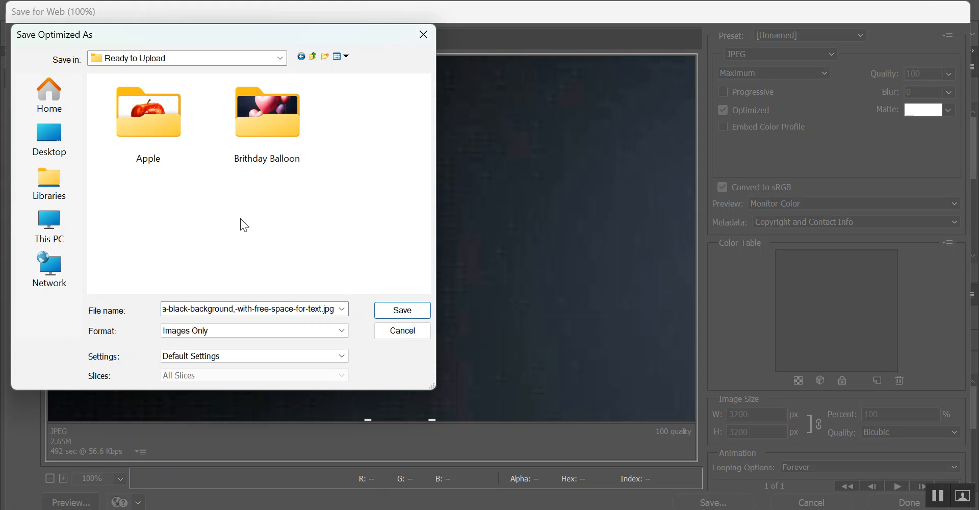
- Name the JPEG export HappyBirthday1 and save it
double_click(222, 307)
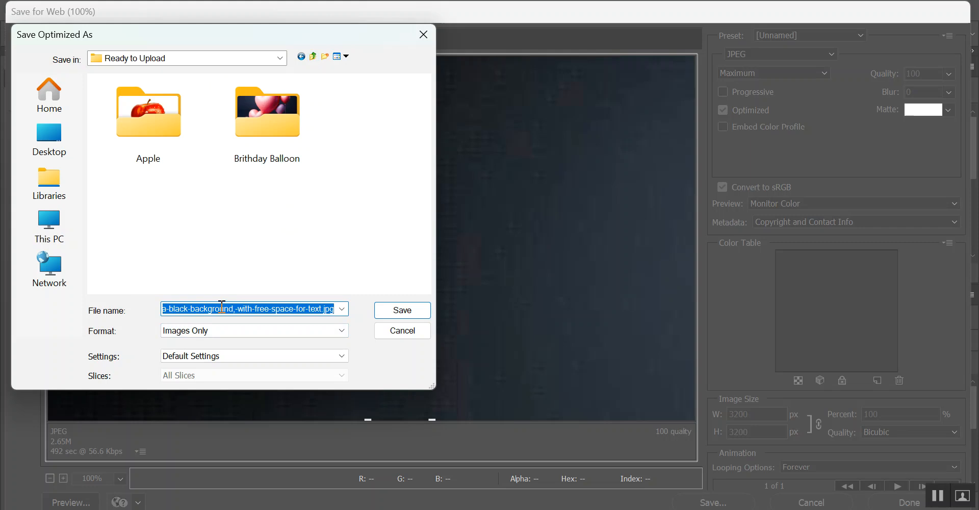
type("b")
key("BackSpace")
type("Brit")
key("BackSpace")
key("BackSpace")
key("BackSpace")
type("Ha")
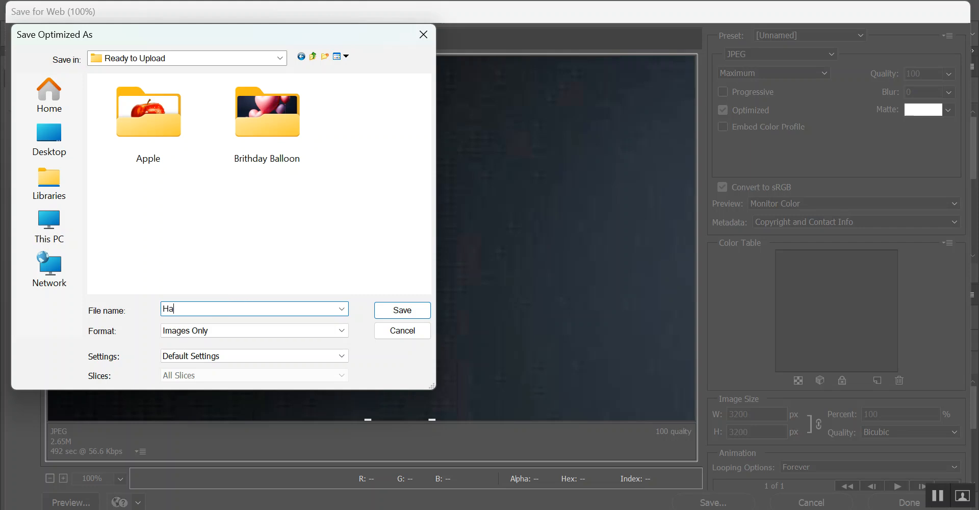
type("ppyBirthday1")
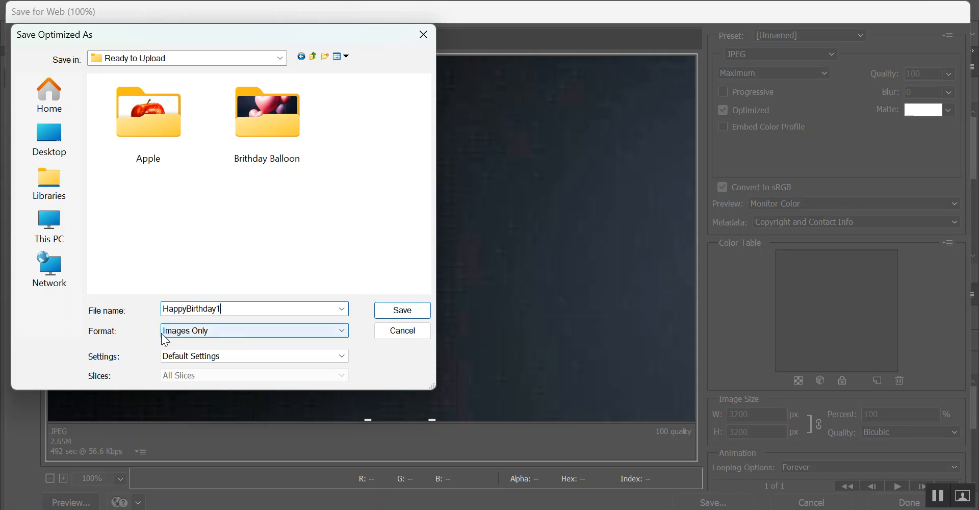
left_click(388, 311)
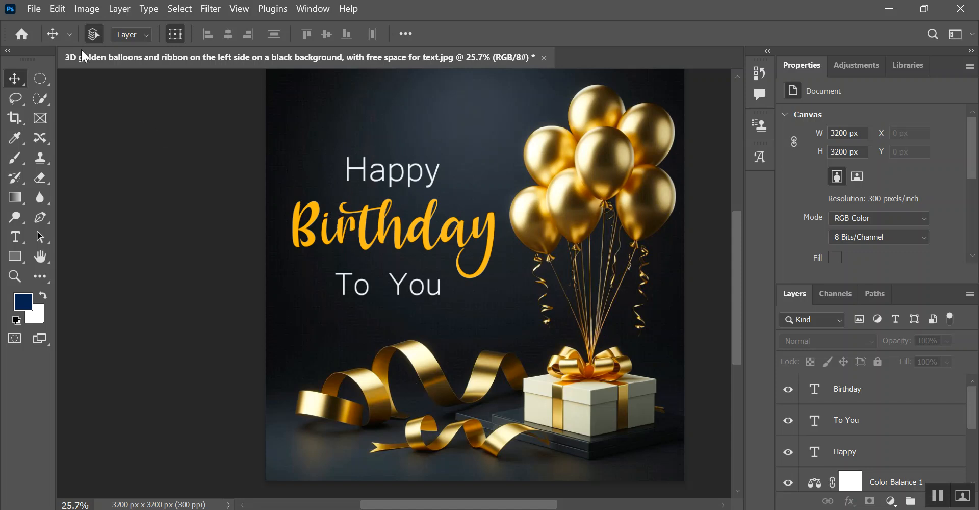
- Start saving the design as a Photoshop file in the Ready to Upload folder inside Birthday
left_click(40, 12)
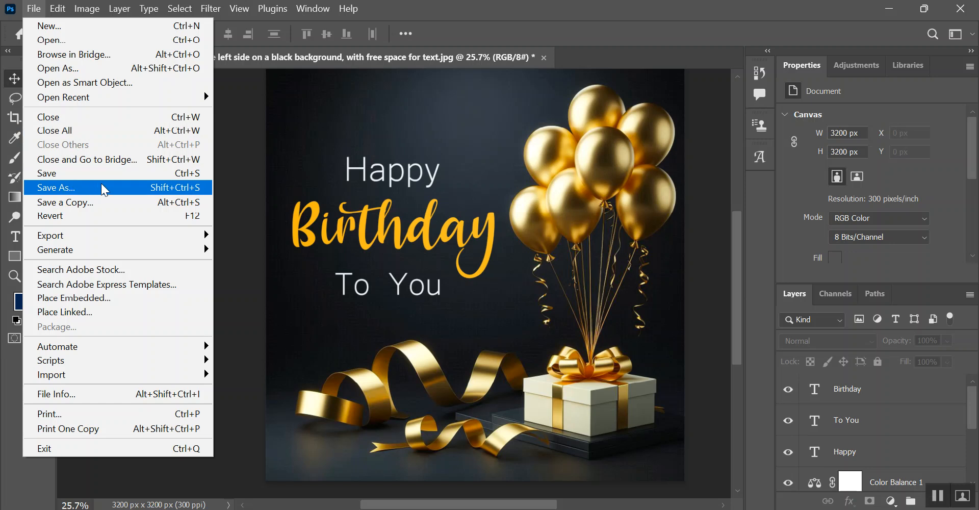
left_click(69, 190)
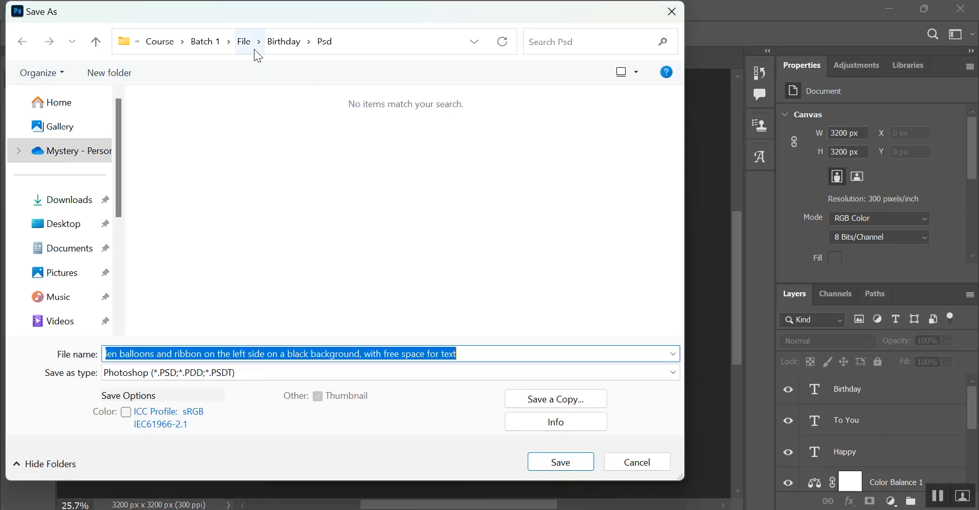
left_click(274, 42)
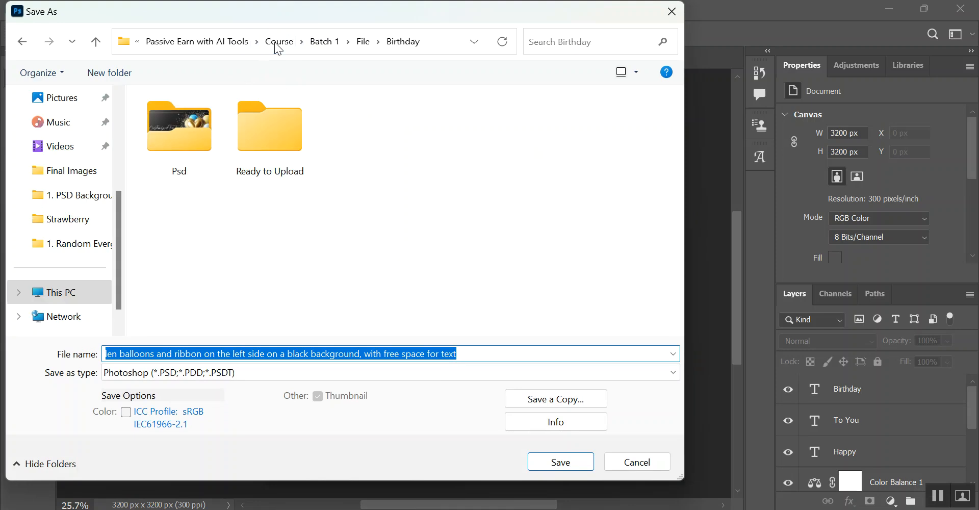
double_click(286, 128)
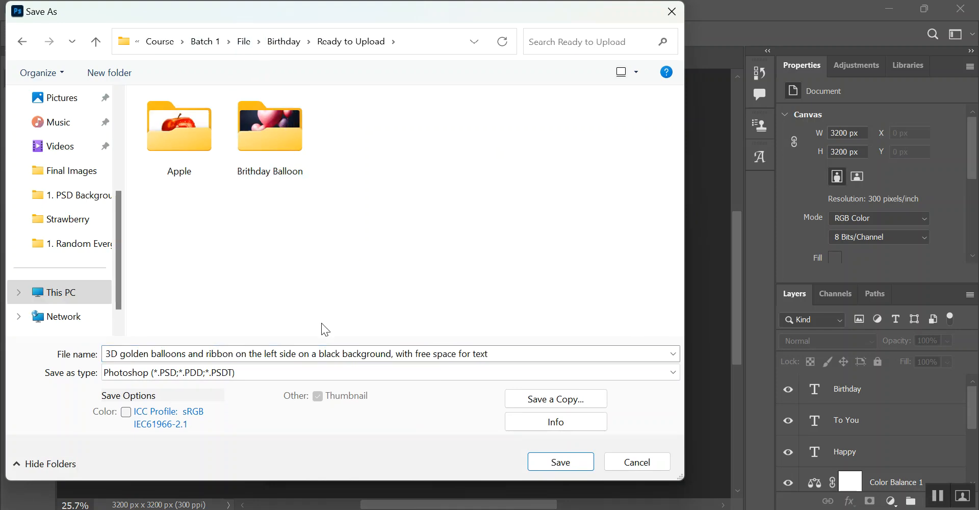
- Name the Photoshop file HappyBirthday1 without the .jpg extension, save it, and accept the format options
triple_click(310, 354)
key("BackSpace")
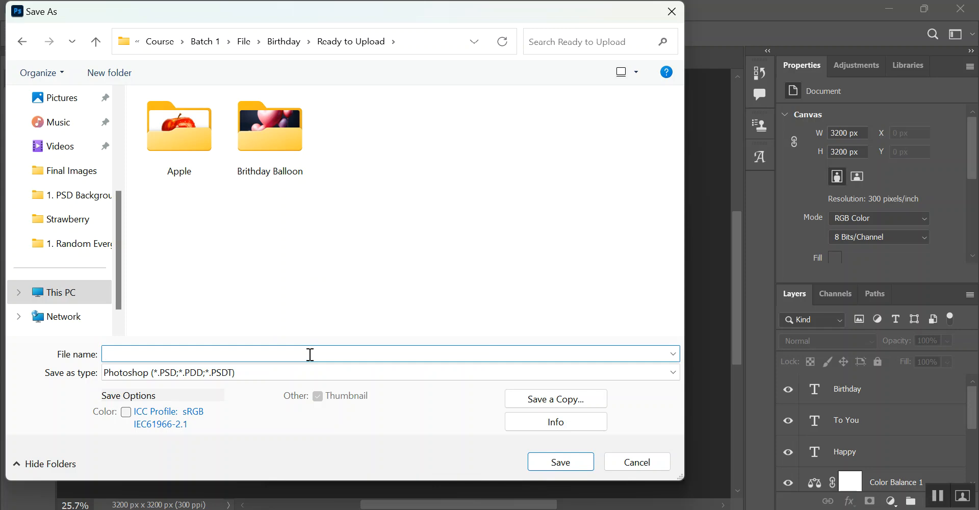
type("b")
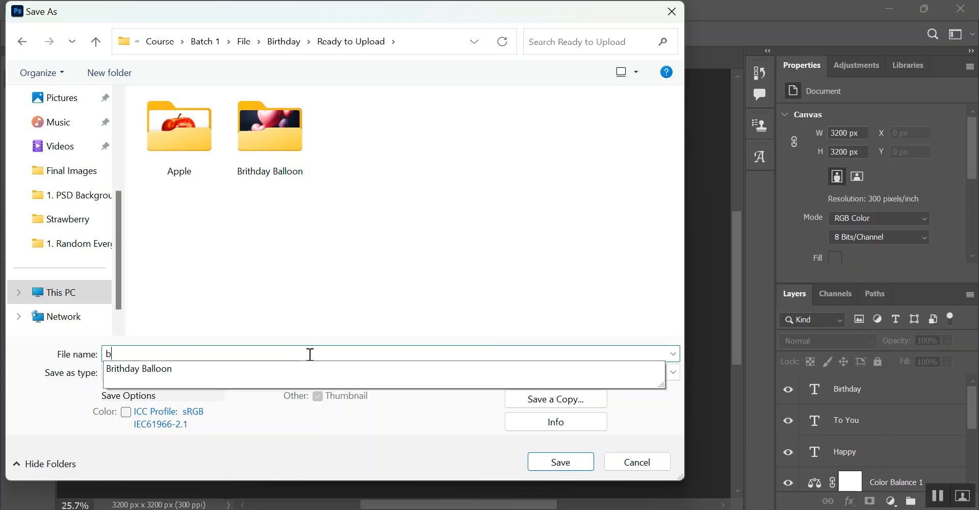
key("BackSpace")
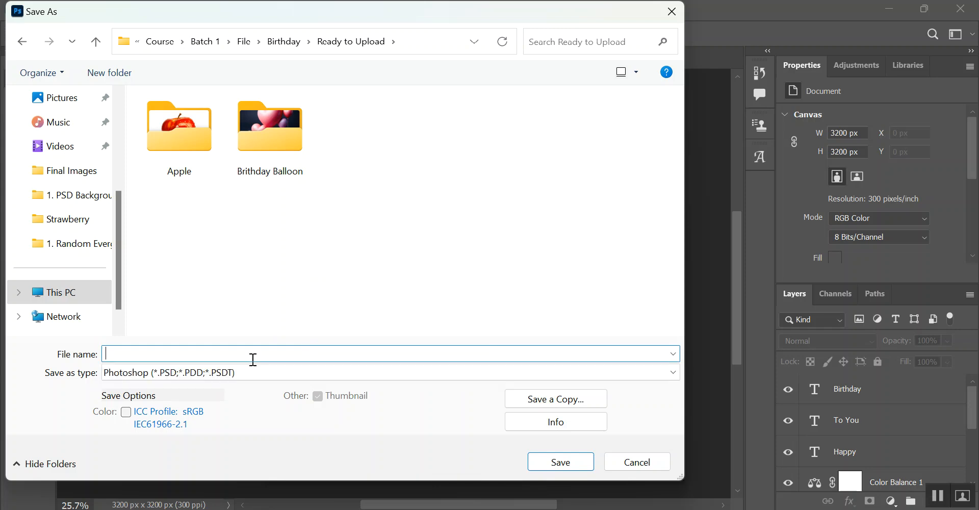
type("Ha")
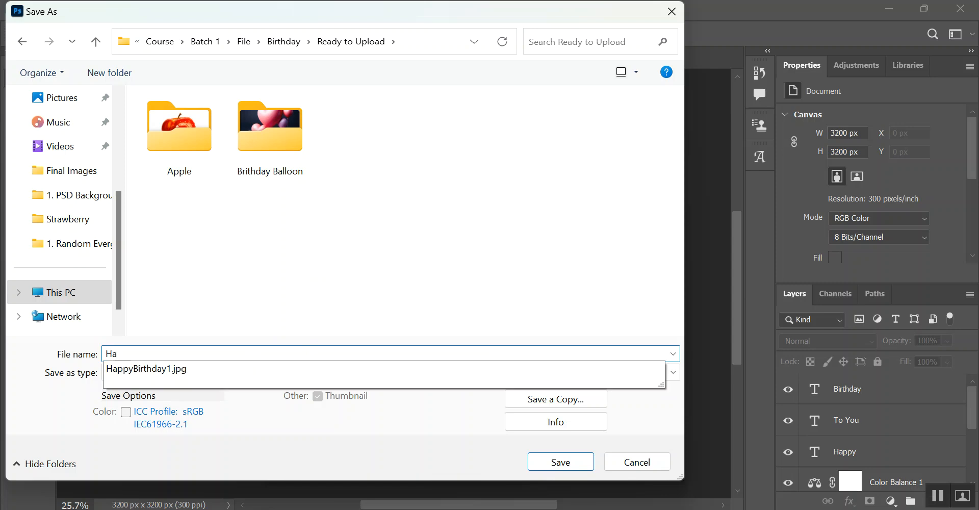
left_click(180, 369)
left_click(176, 357)
left_click_drag(172, 354, 220, 356)
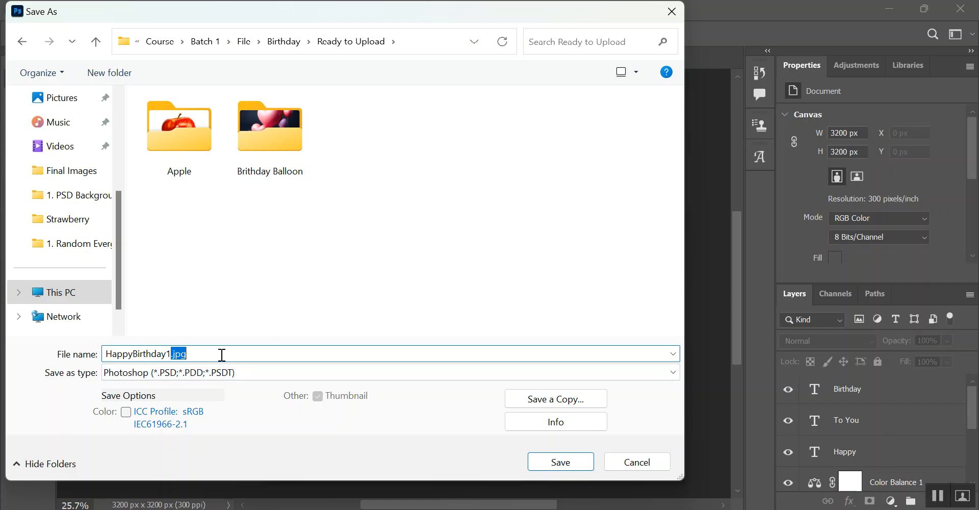
key("BackSpace")
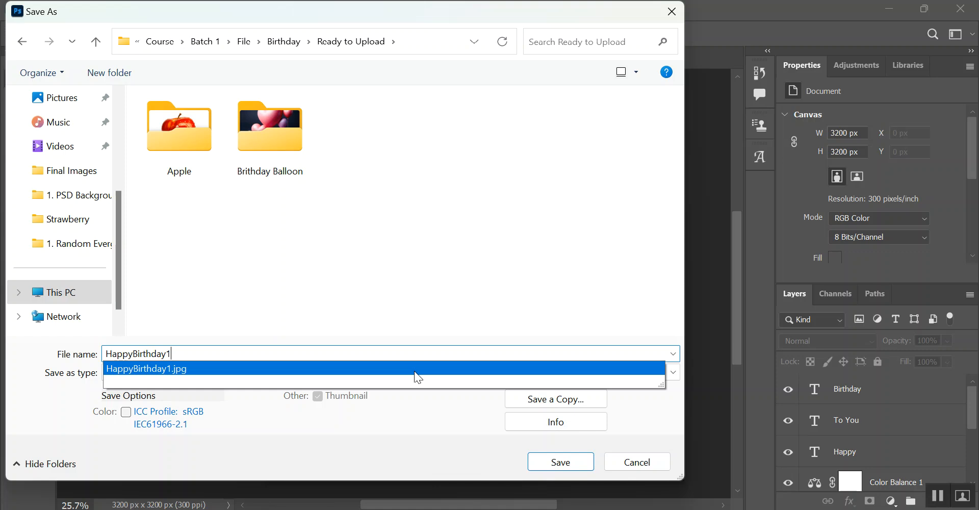
left_click(576, 461)
left_click(659, 135)
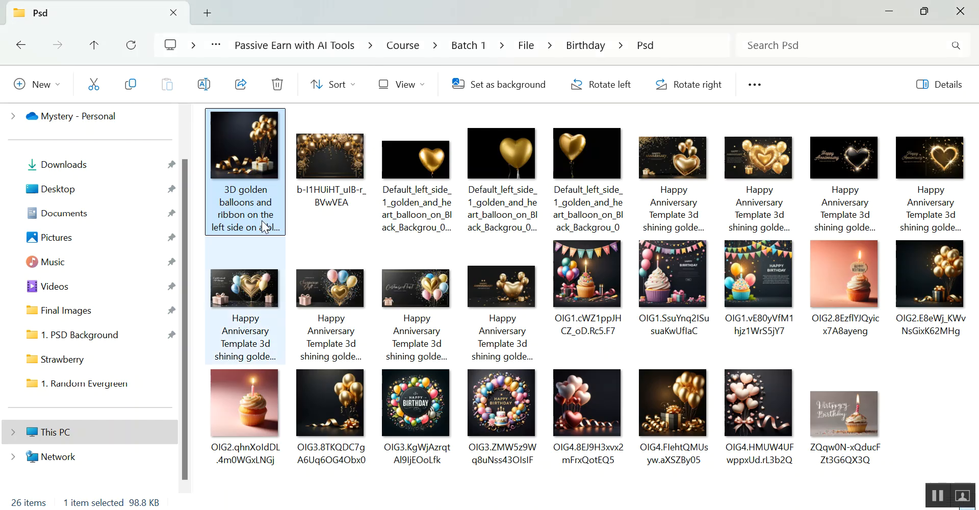
- Check the saved HappyBirthday1 image and Photoshop file in the Ready to Upload folder inside Birthday
left_click(94, 45)
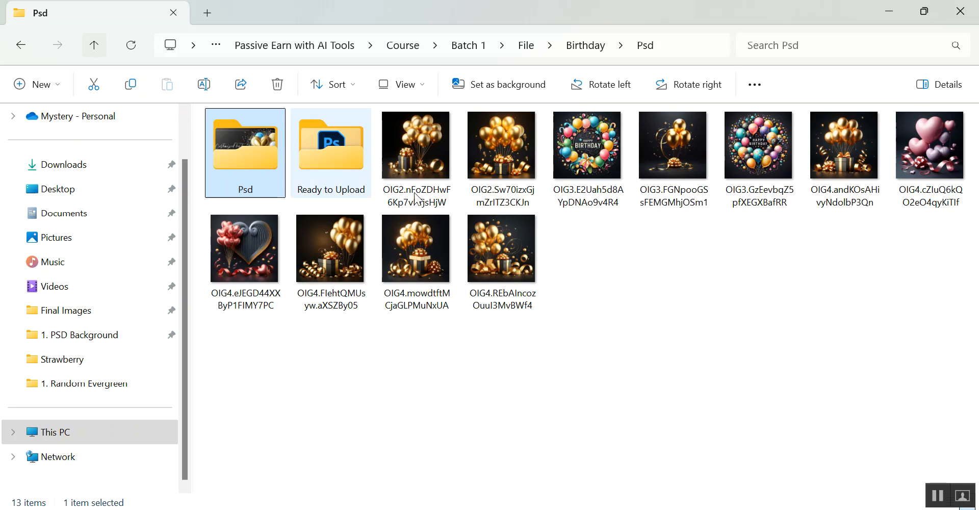
double_click(339, 145)
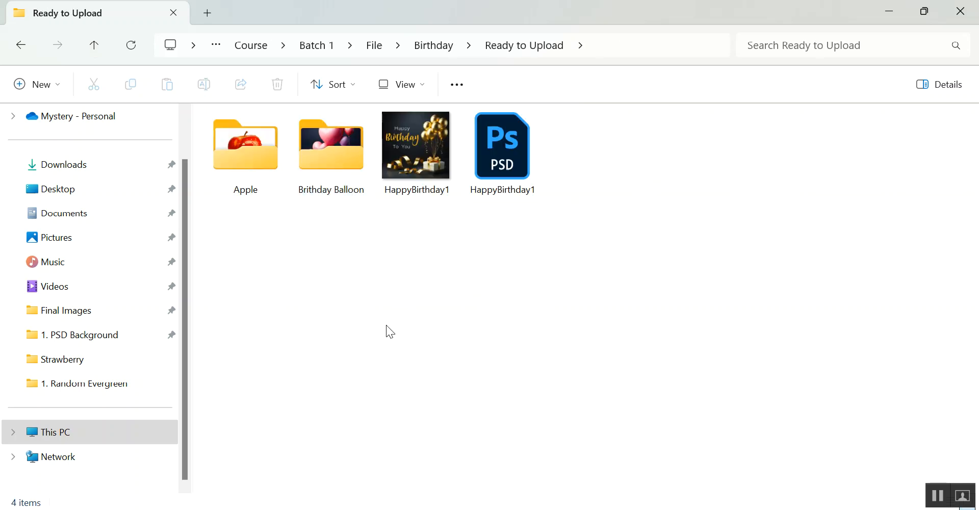
left_click(428, 180)
left_click(523, 187)
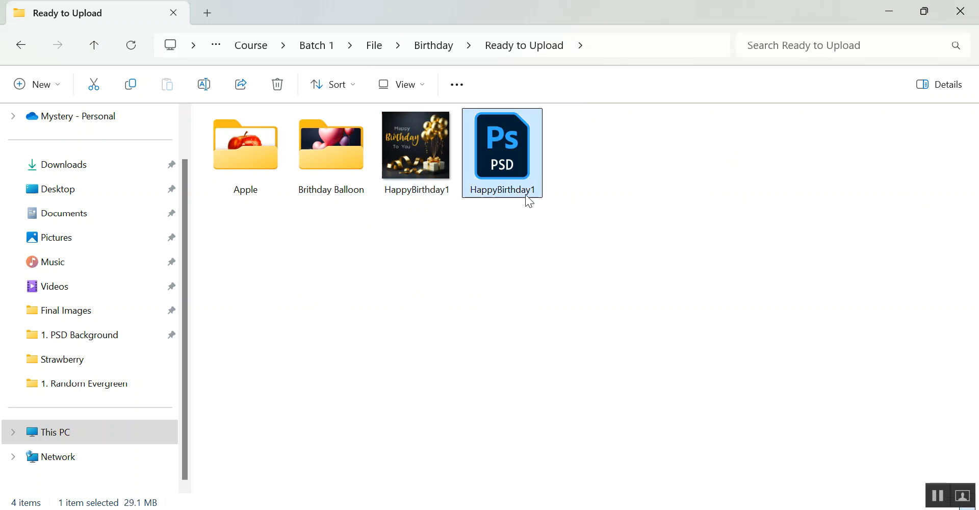
left_click(528, 207)
left_click(516, 149)
left_click(430, 149)
left_click(457, 301)
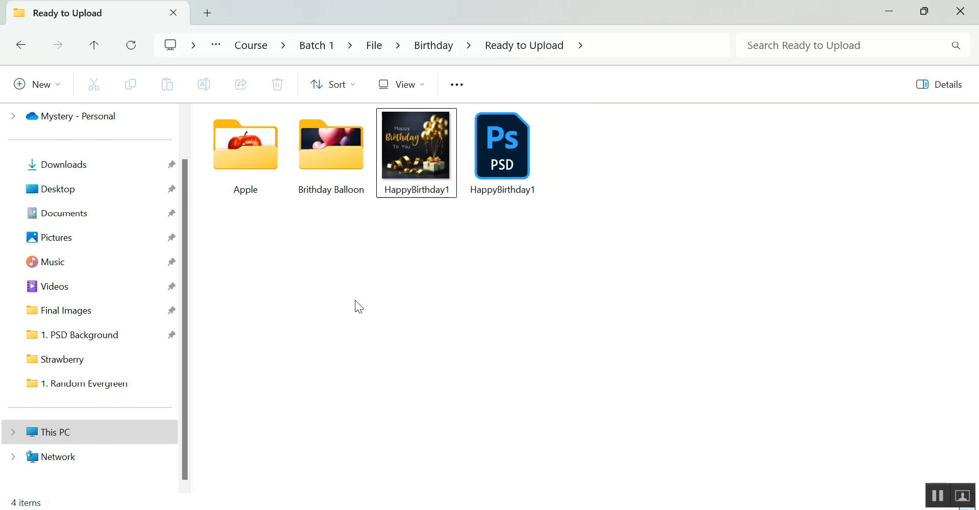
left_click_drag(403, 219, 487, 147)
left_click(626, 305)
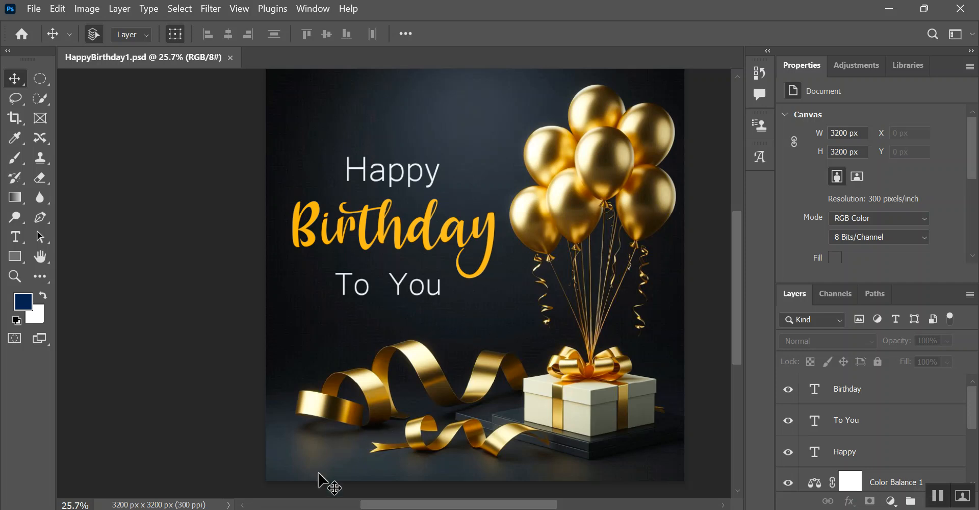
- Switch to File Explorer and open the "Happpy Birthday" cupcake image OIG2.8EzflYJQyicx7A8ayeng from Birthday's Psd folder in Photoshop
key("alt+Tab")
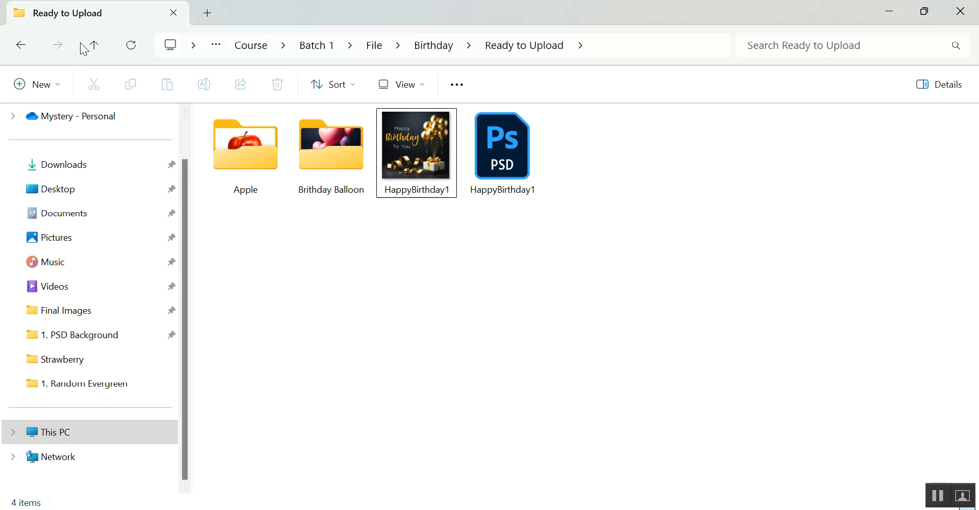
left_click(97, 41)
double_click(246, 151)
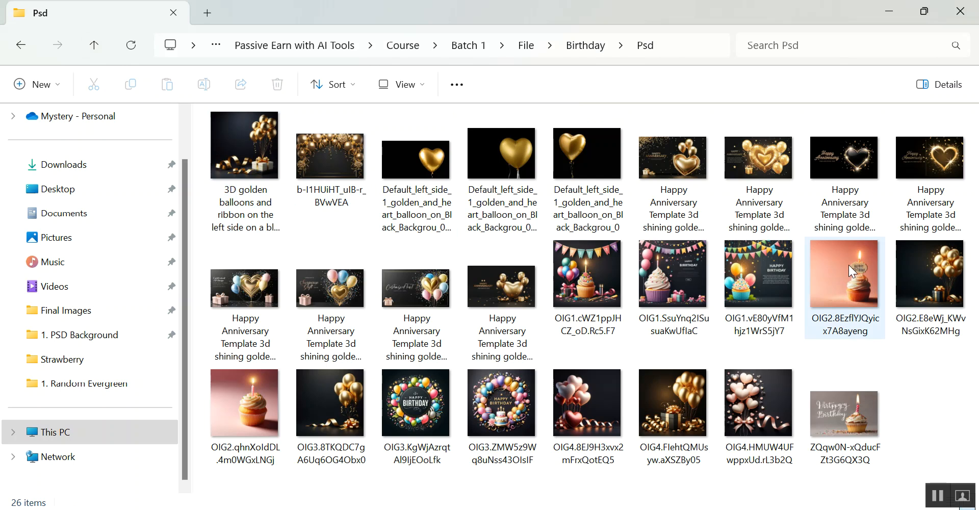
right_click(831, 256)
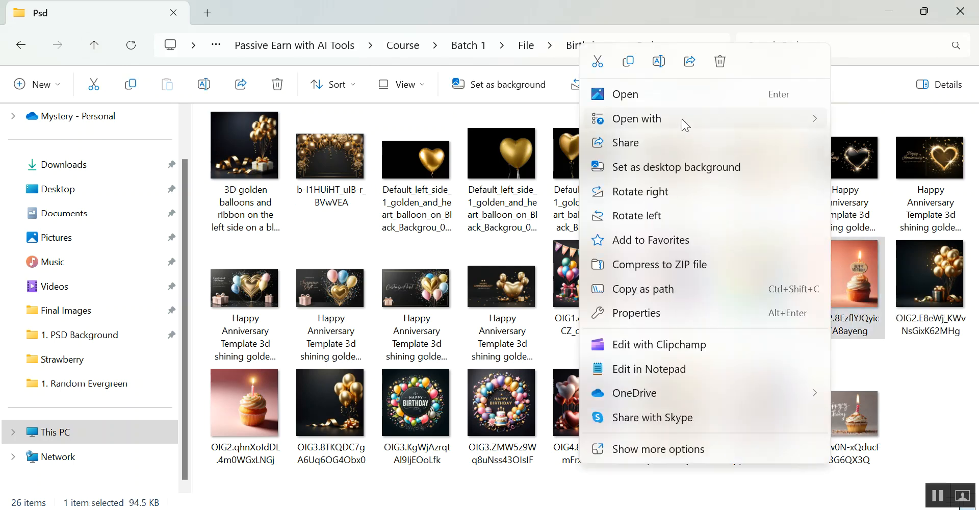
mouse_move(680, 118)
left_click(500, 118)
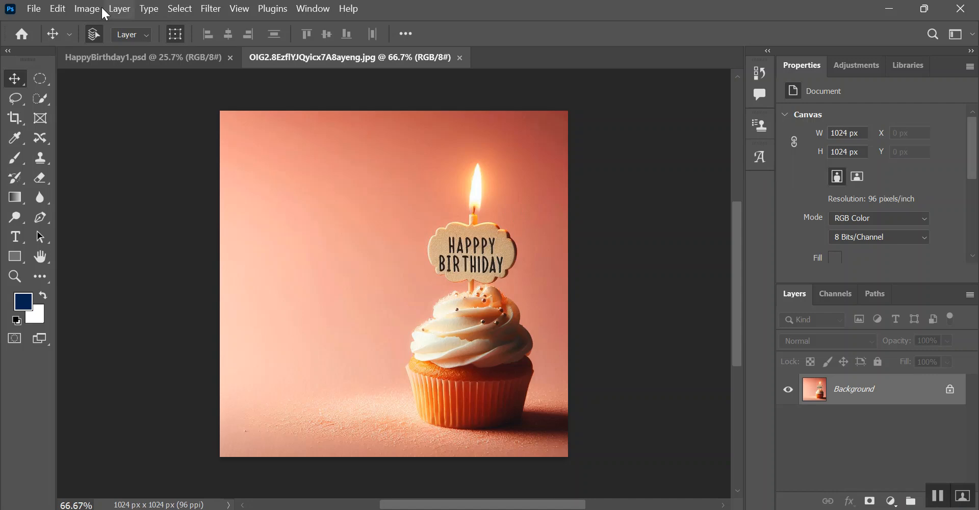
- Resize the cupcake image to 3200 × 3200 pixels at 300 pixels/inch, resampling with Preserve Details 2.0
left_click(96, 7)
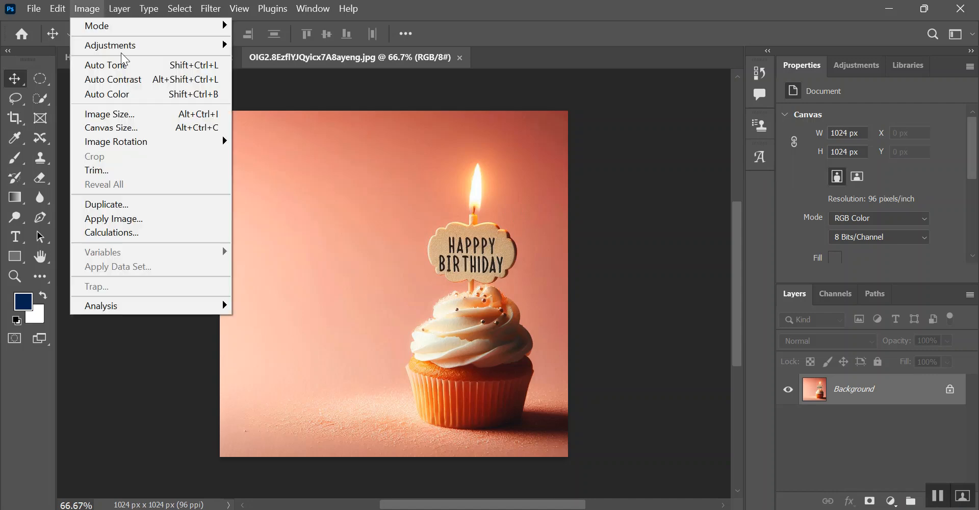
left_click(109, 114)
left_click(611, 267)
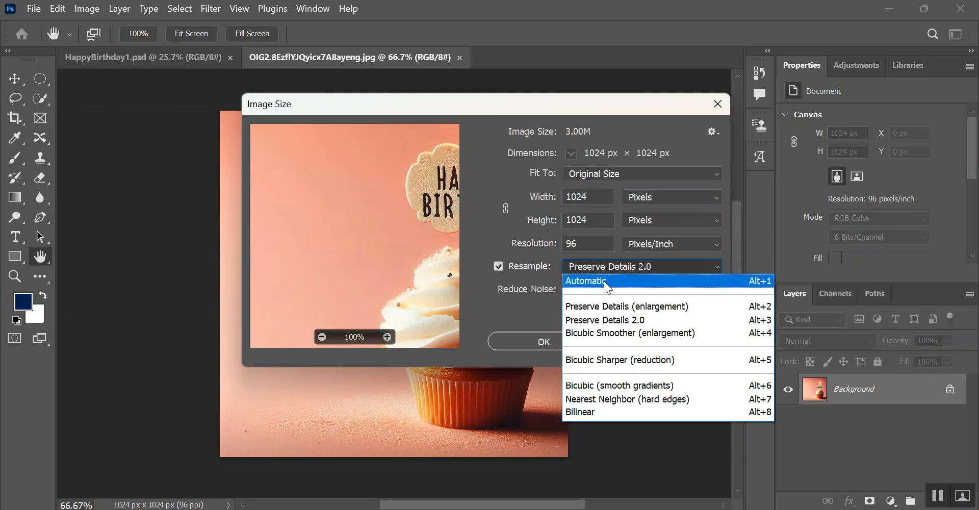
left_click(607, 281)
left_click(586, 243)
type("300")
left_click(628, 266)
left_click(638, 318)
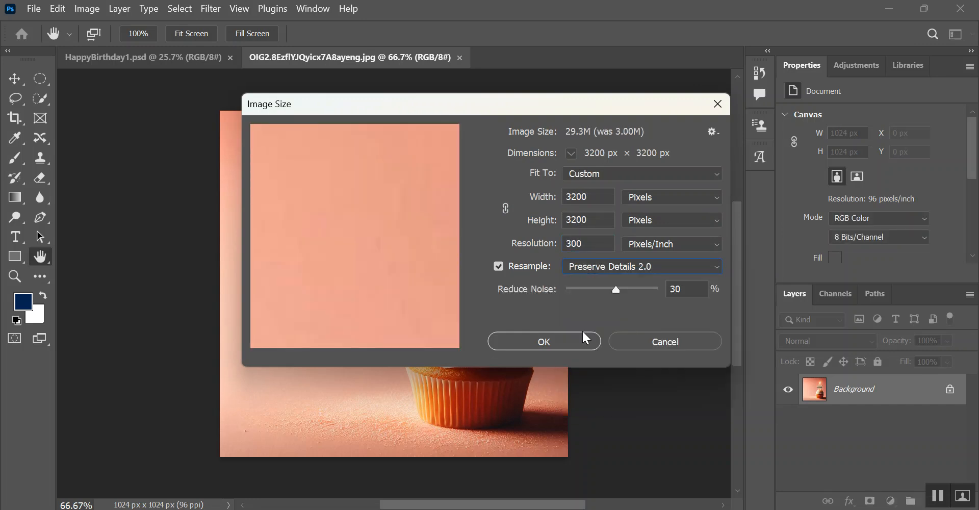
left_click(568, 335)
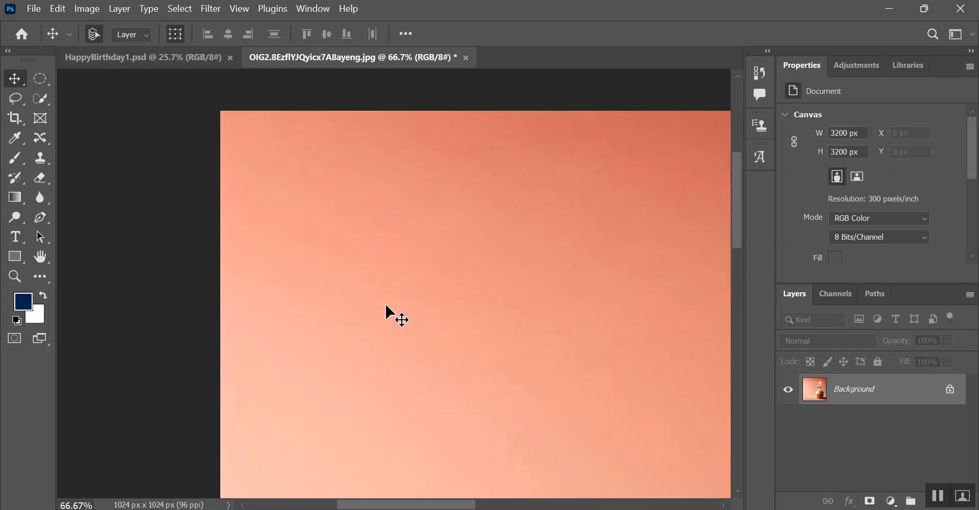
- Add a Hue/Saturation adjustment layer to the cupcake image with hue +5, saturation +4 and lightness +1
scroll(396, 305, "down", 7)
left_click_drag(493, 489, 530, 424)
left_click(459, 169)
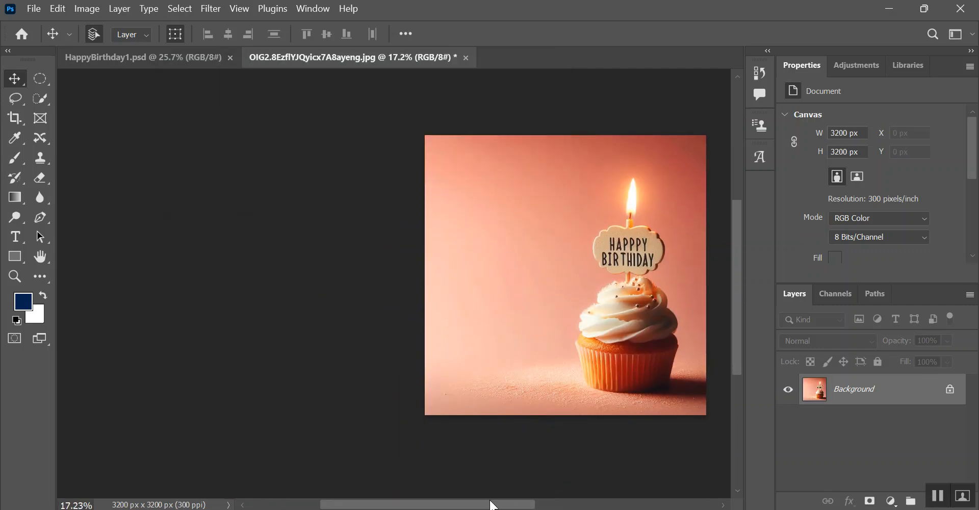
left_click_drag(493, 505, 555, 505)
left_click(892, 501)
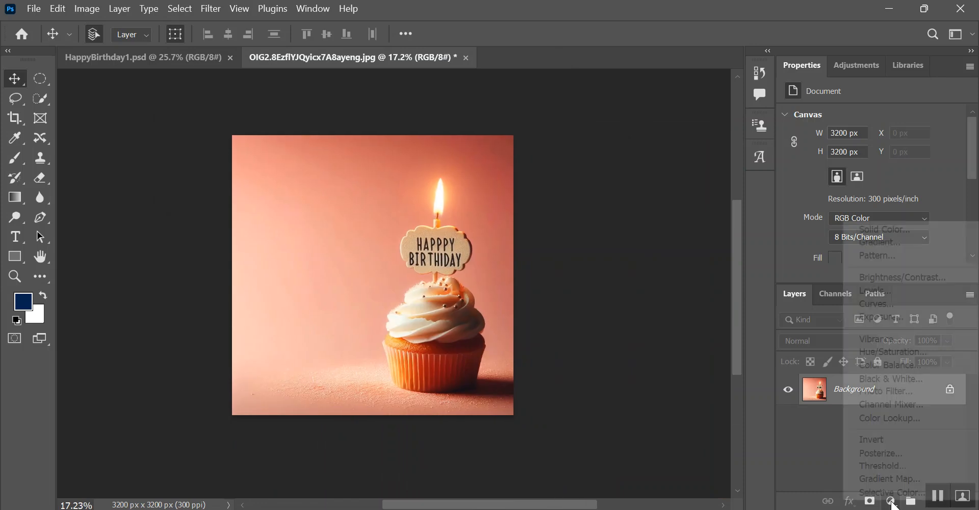
left_click(892, 349)
left_click_drag(873, 176, 875, 204)
left_click(949, 217)
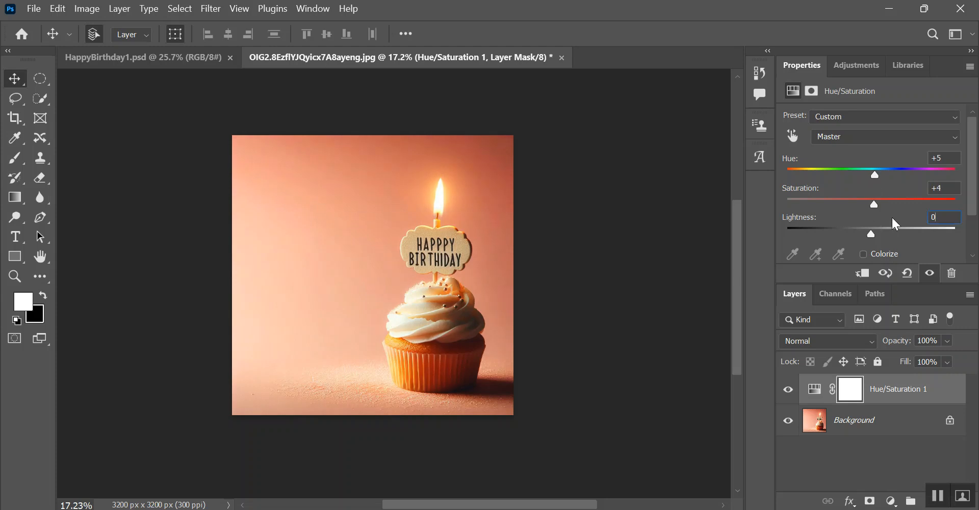
type("1")
- Add a Vibrance adjustment layer with vibrance +6 and saturation +7
left_click(892, 501)
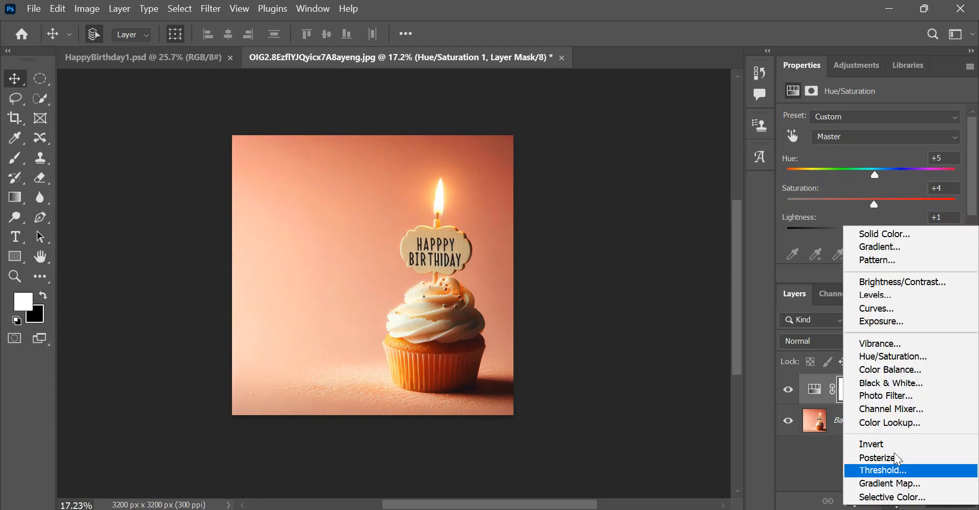
left_click(891, 340)
left_click_drag(874, 128, 877, 128)
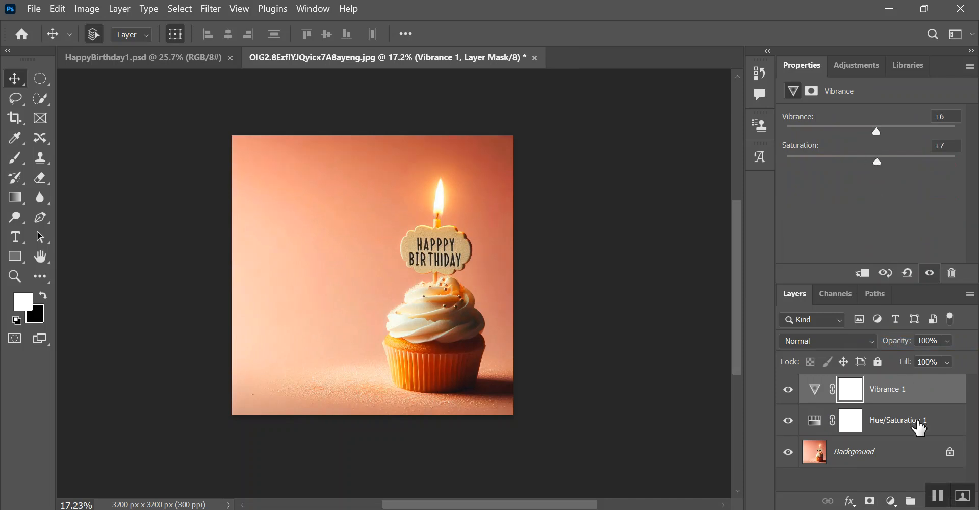
- Add an Exposure adjustment layer with exposure +0.03 and gamma correction 1.07
left_click(892, 501)
left_click(883, 313)
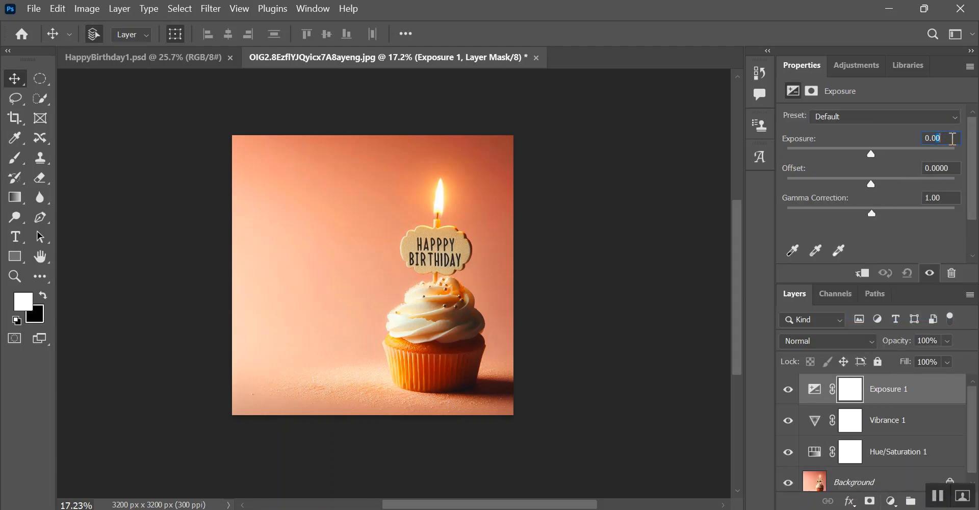
type("3")
left_click_drag(871, 210, 870, 212)
- Add a Color Balance adjustment layer with midtones at Cyan–Red +1, Magenta–Green +3 and Yellow–Blue +4
left_click(892, 501)
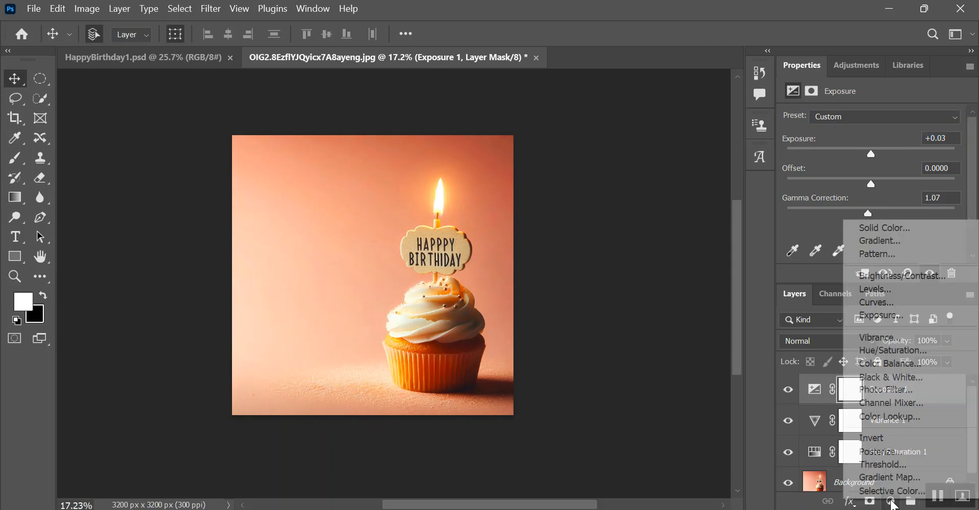
left_click(886, 363)
left_click_drag(849, 148, 855, 201)
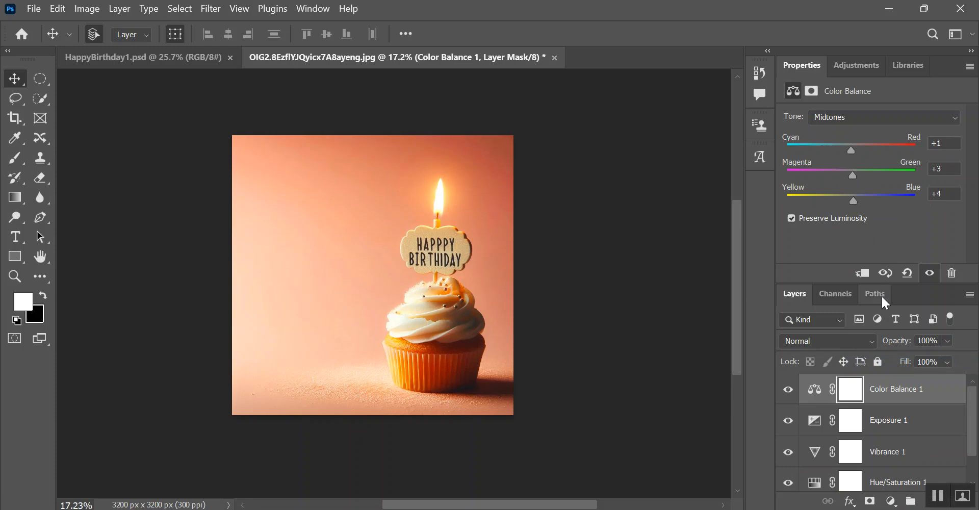
scroll(844, 438, "down", 1)
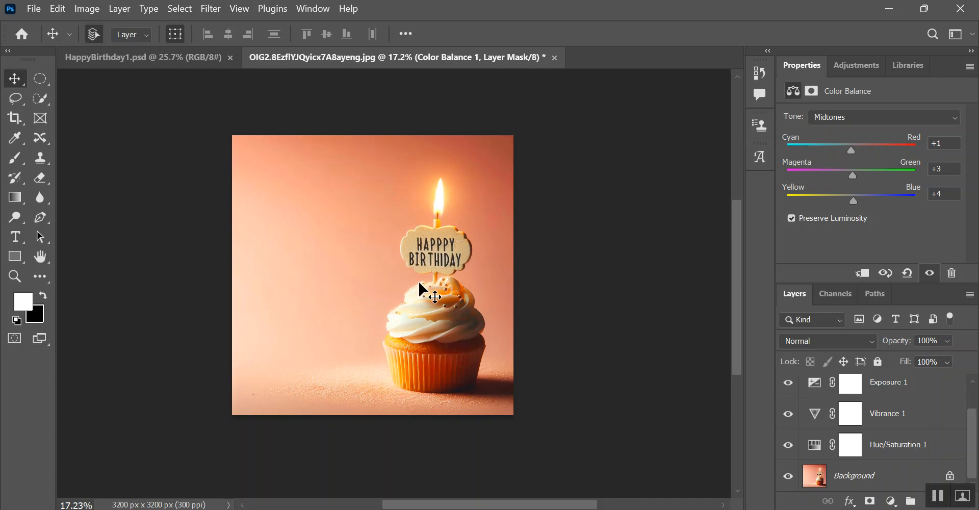
- Start a horizontal text layer in the empty pink area to the left of the candle
left_click(15, 236)
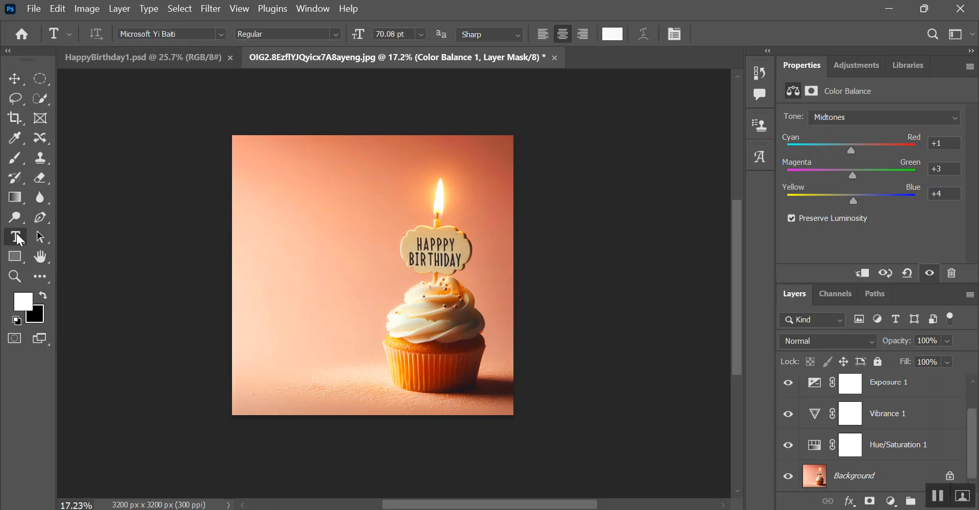
left_click(311, 224)
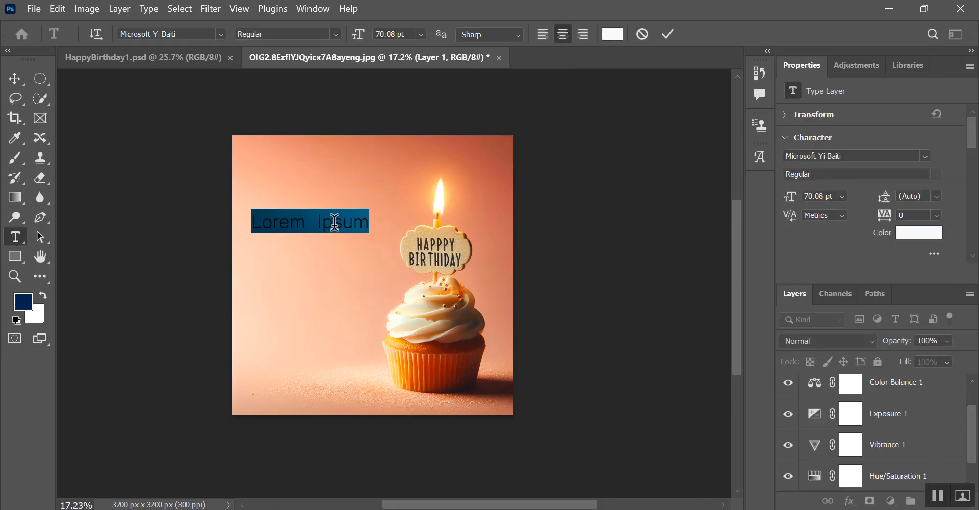
- Switch to Freepik in the browser and examine the AI-generated happy birthday PSD results through page 2 for text layout ideas
left_click(335, 473)
scroll(658, 265, "down", 10)
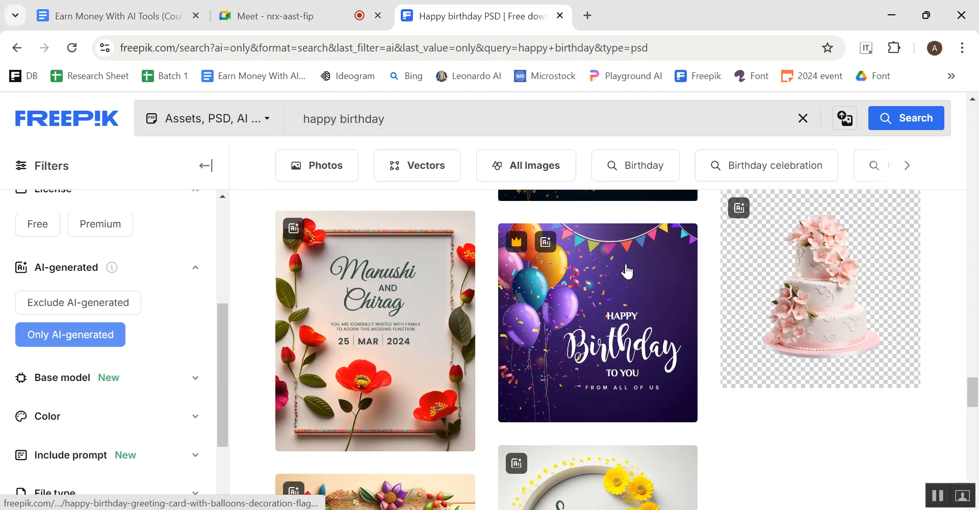
scroll(628, 272, "down", 8)
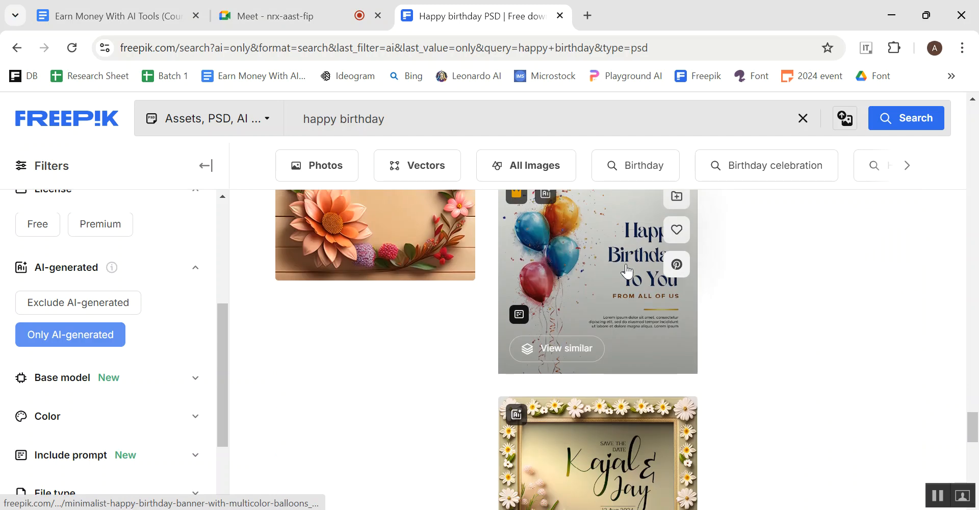
scroll(627, 285, "up", 5)
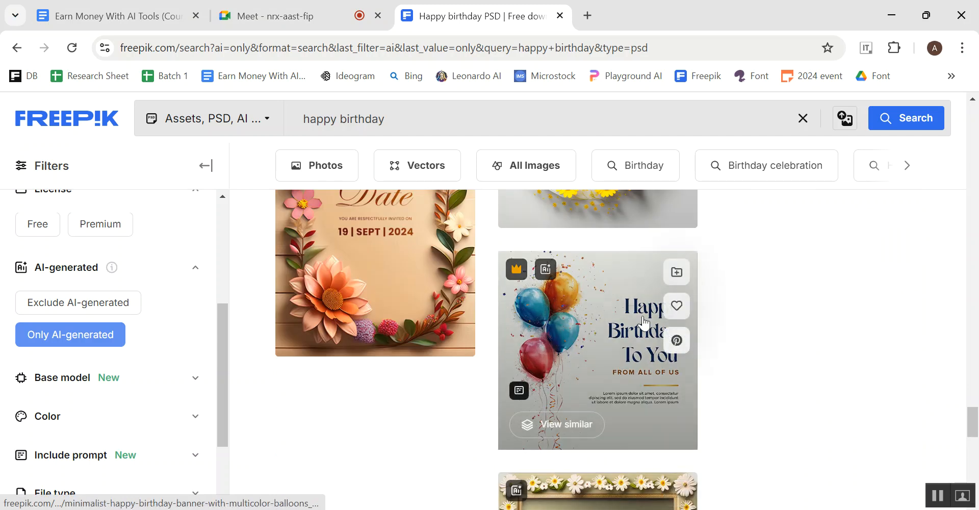
scroll(637, 356, "down", 6)
scroll(637, 356, "down", 2)
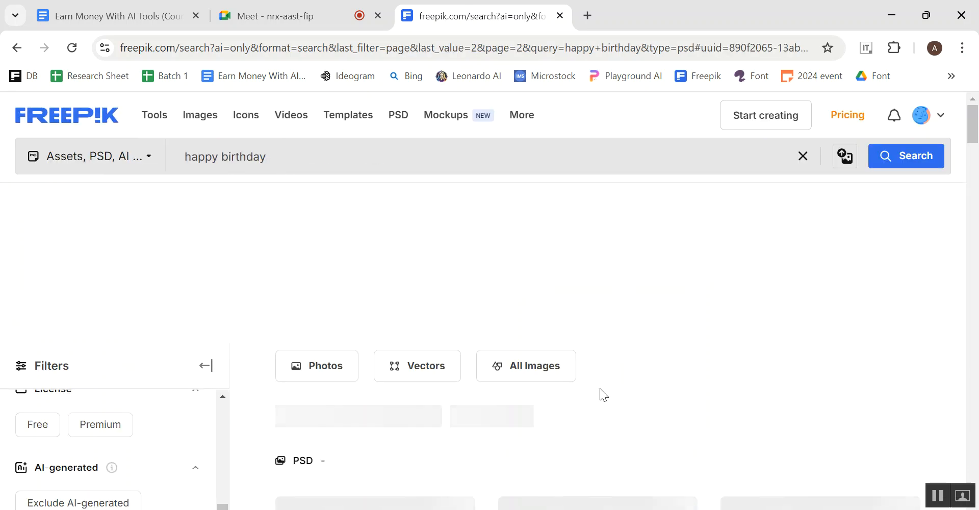
scroll(600, 387, "down", 3)
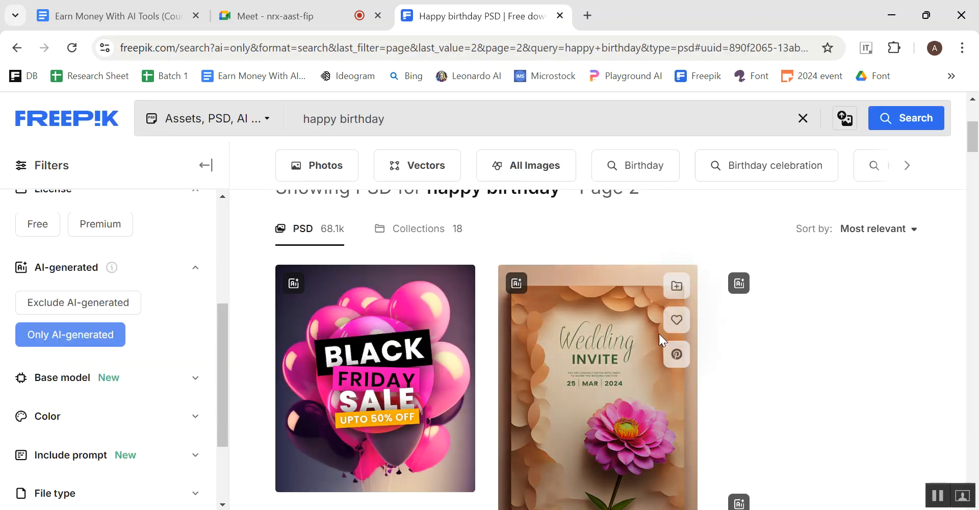
scroll(660, 332, "down", 6)
scroll(591, 336, "down", 8)
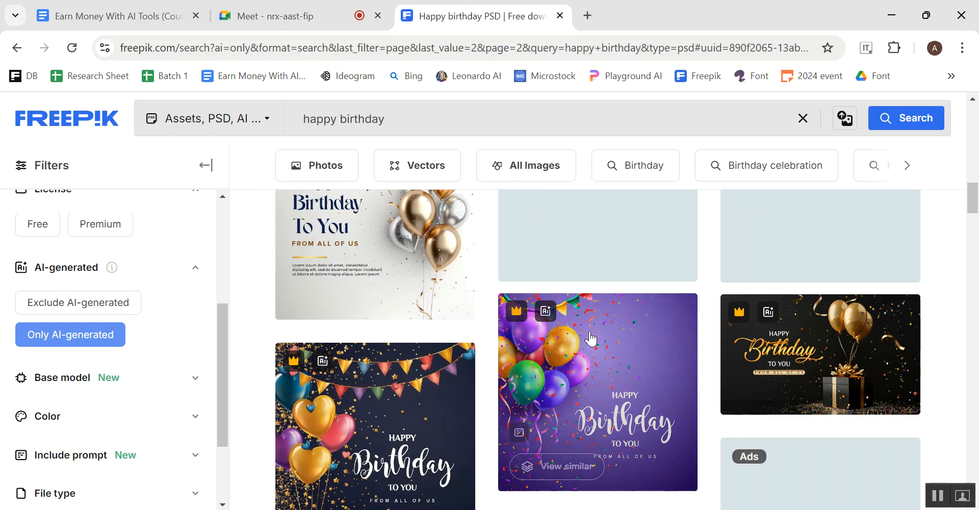
scroll(592, 335, "down", 10)
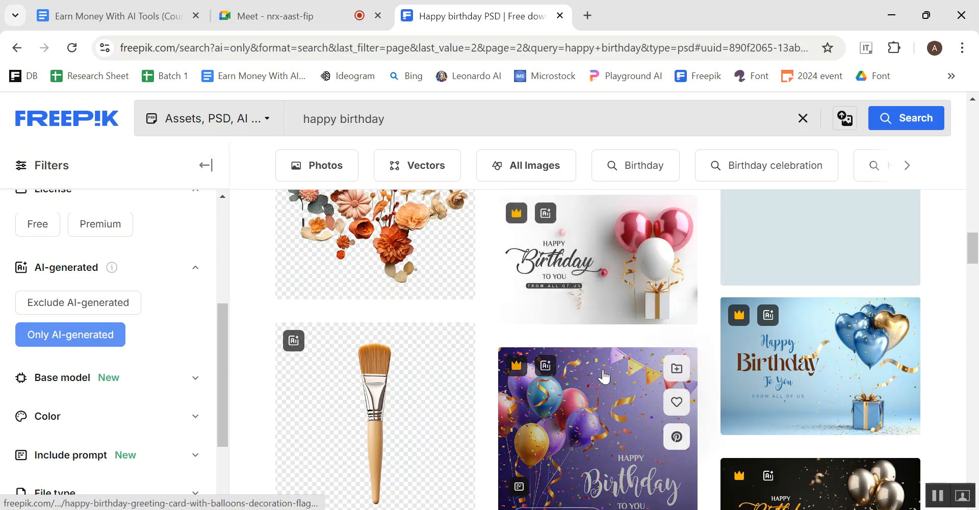
scroll(603, 377, "down", 1)
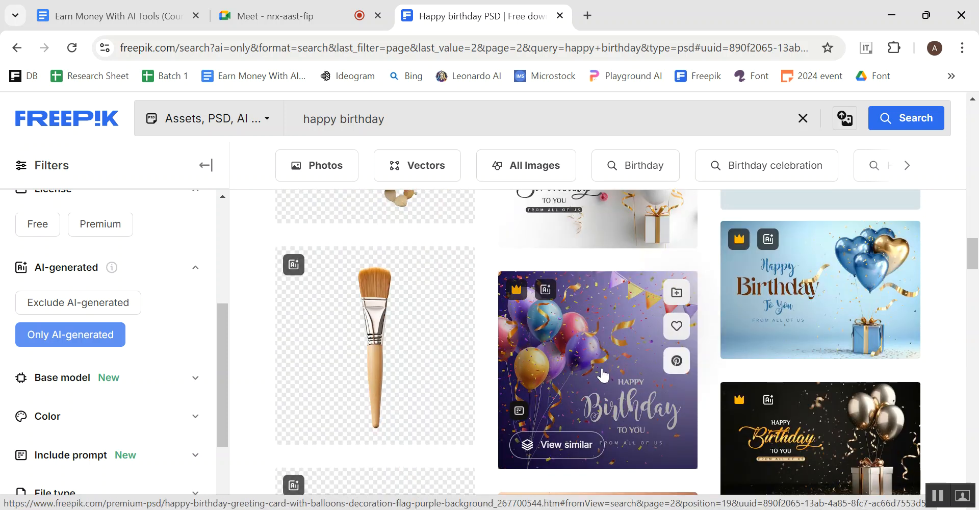
scroll(602, 366, "down", 4)
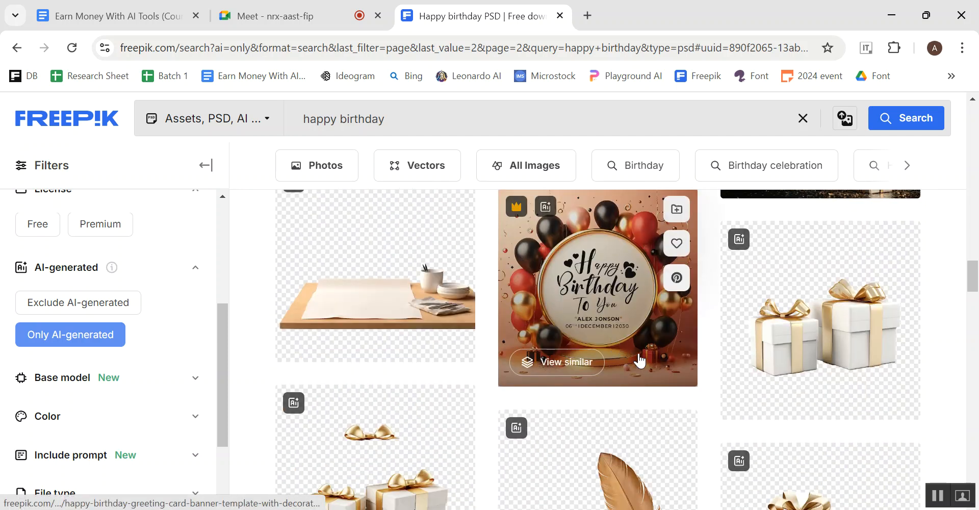
scroll(635, 352, "down", 5)
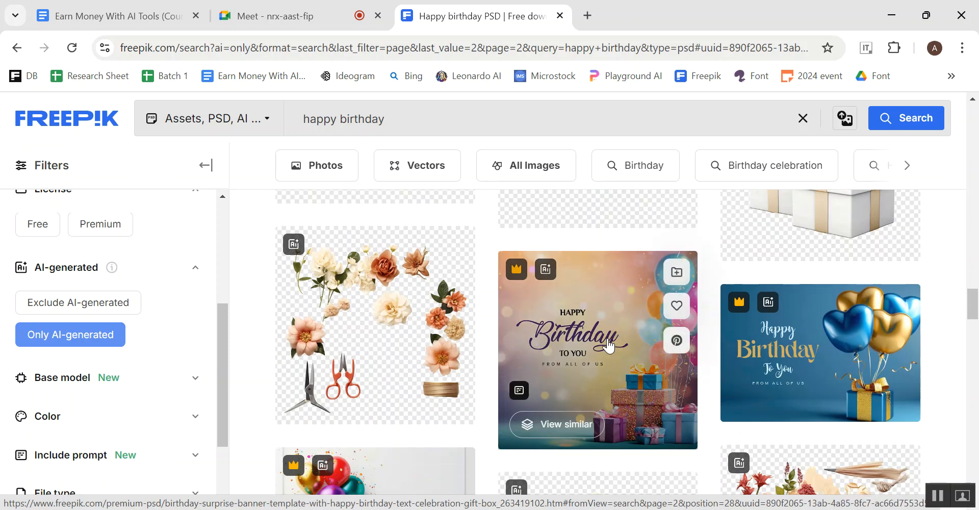
scroll(610, 345, "down", 6)
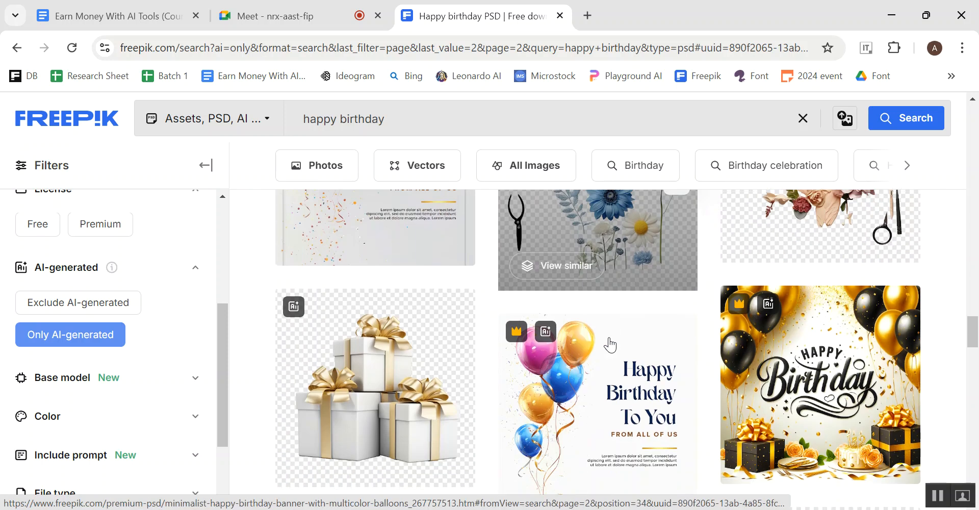
- Examine the remaining AI-generated birthday PSD results on page 2 for text styling and placement ideas
mouse_move(612, 343)
scroll(611, 342, "down", 9)
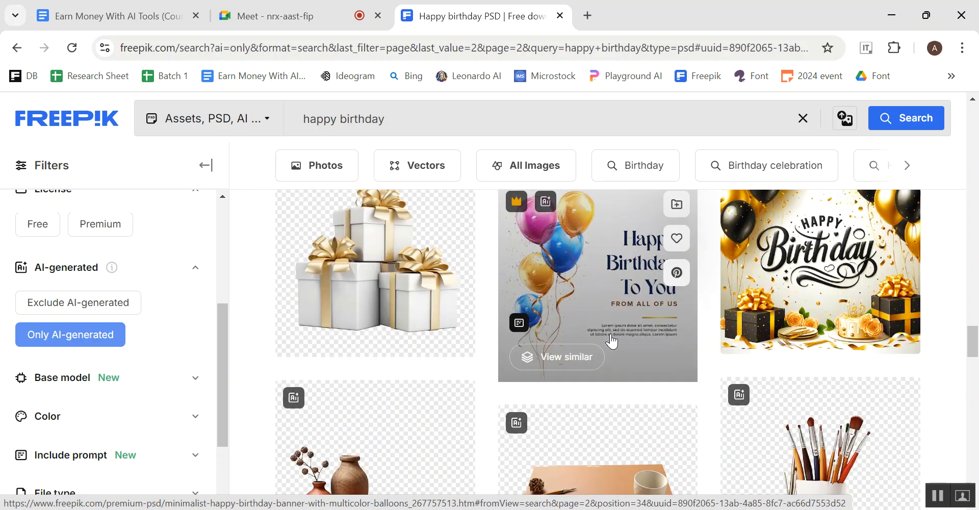
scroll(611, 342, "down", 5)
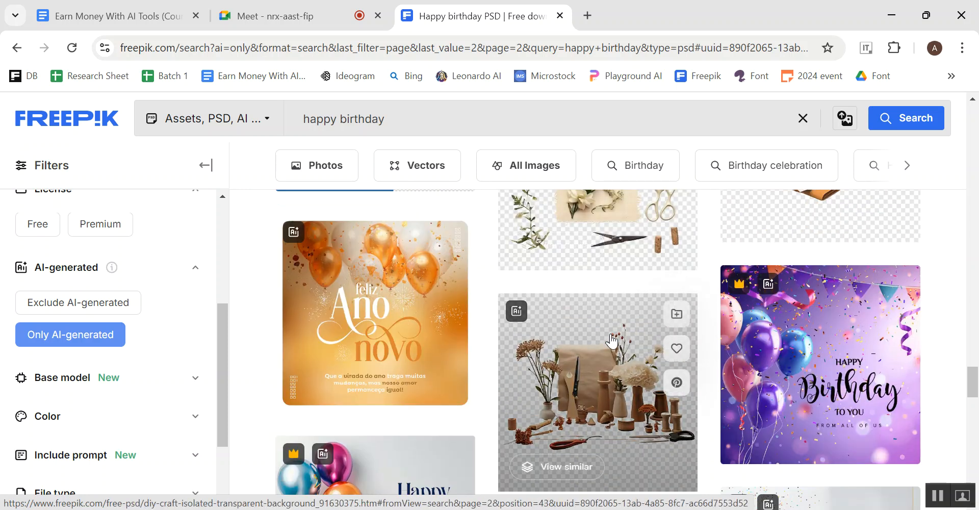
scroll(611, 341, "down", 3)
scroll(611, 342, "down", 6)
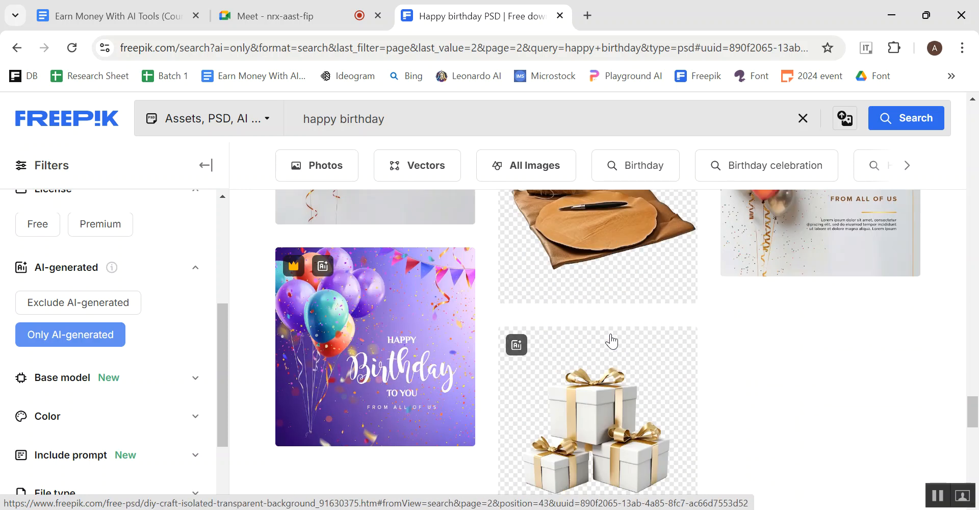
- Switch back to Photoshop, replace the placeholder text with "HAPPY" and scale it up to about 168%
left_click(465, 509)
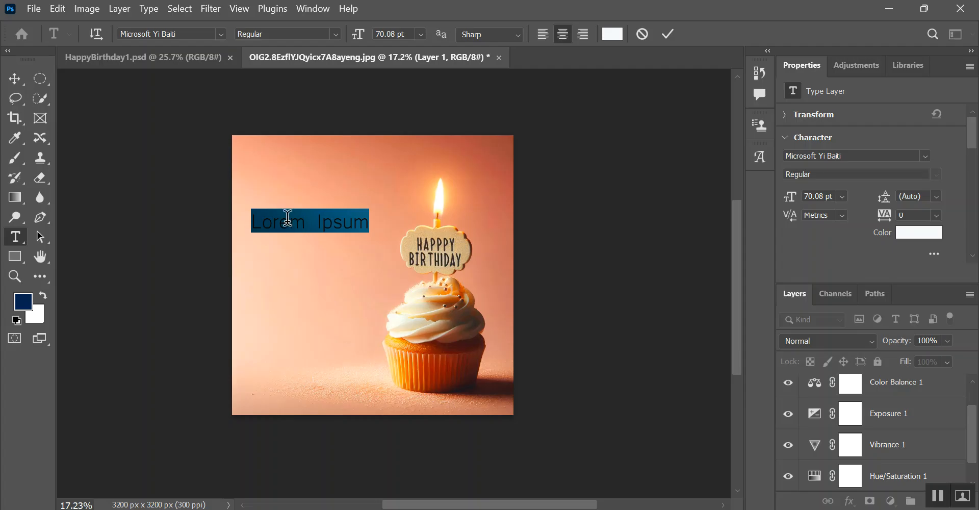
key("BackSpace")
type("HAPPY")
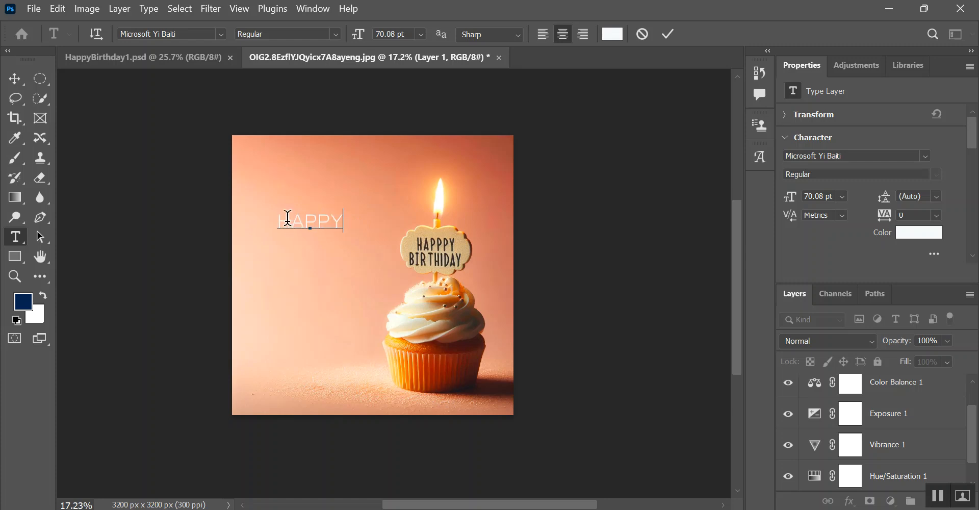
left_click(14, 79)
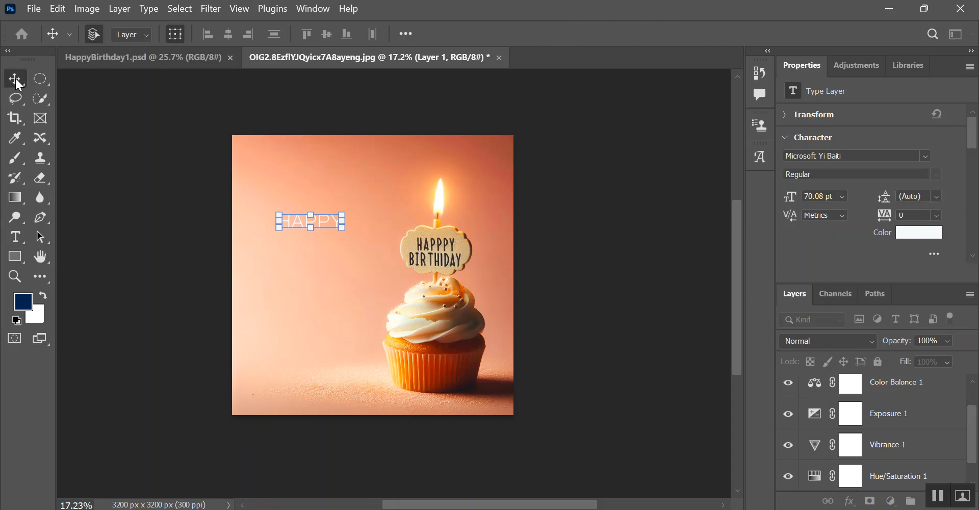
left_click_drag(309, 225, 328, 233)
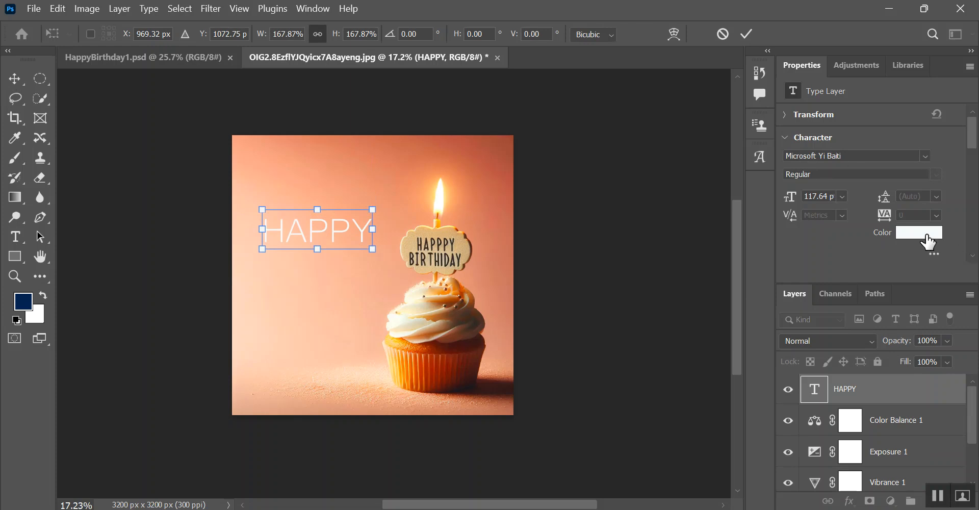
key("Return")
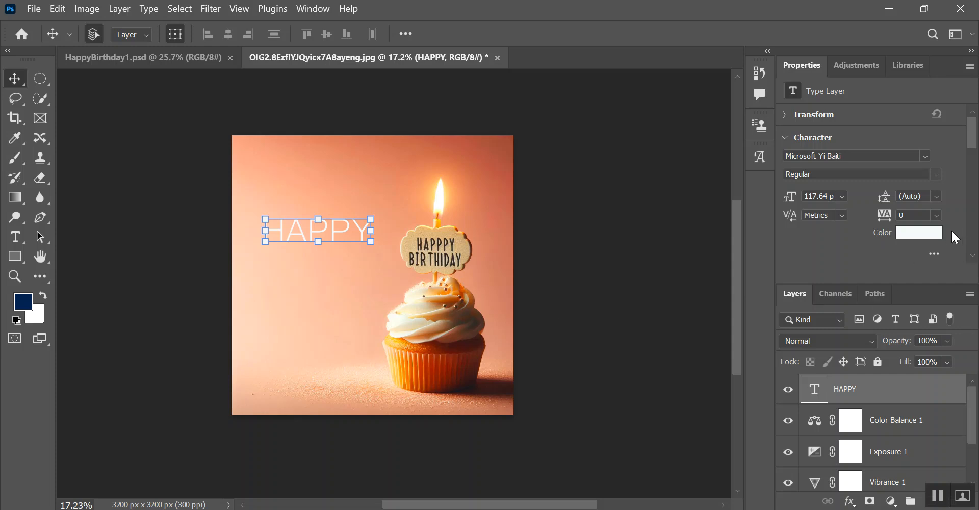
- Set the HAPPY text color to a51d00 and move the text slightly upward in the empty pink area
left_click(927, 233)
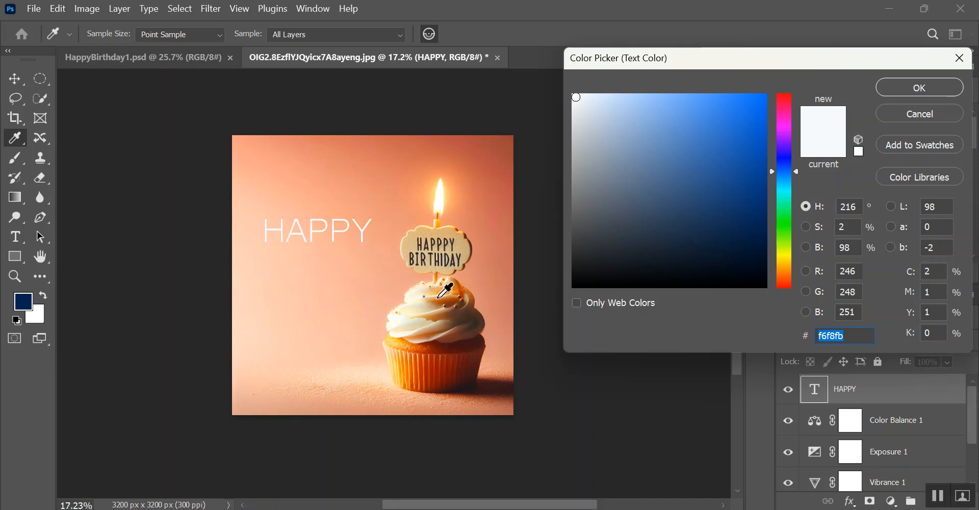
type("a51d00")
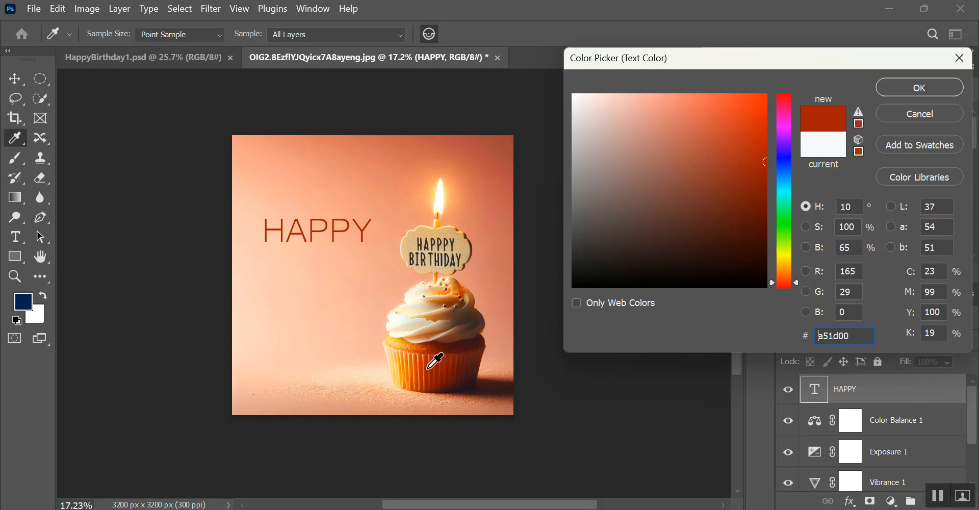
left_click(927, 91)
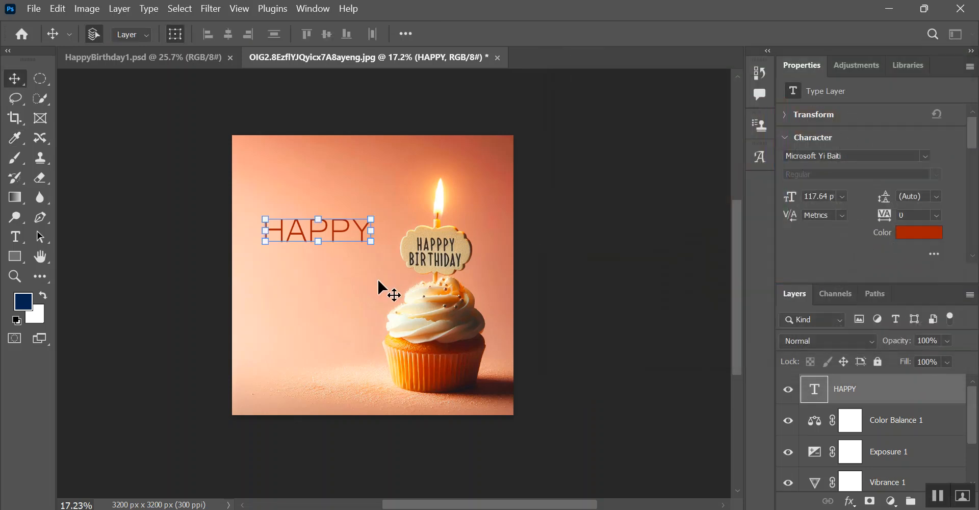
scroll(321, 265, "up", 1)
mouse_move(337, 230)
left_mouse_down()
mouse_move(327, 207)
mouse_move(331, 217)
left_mouse_up()
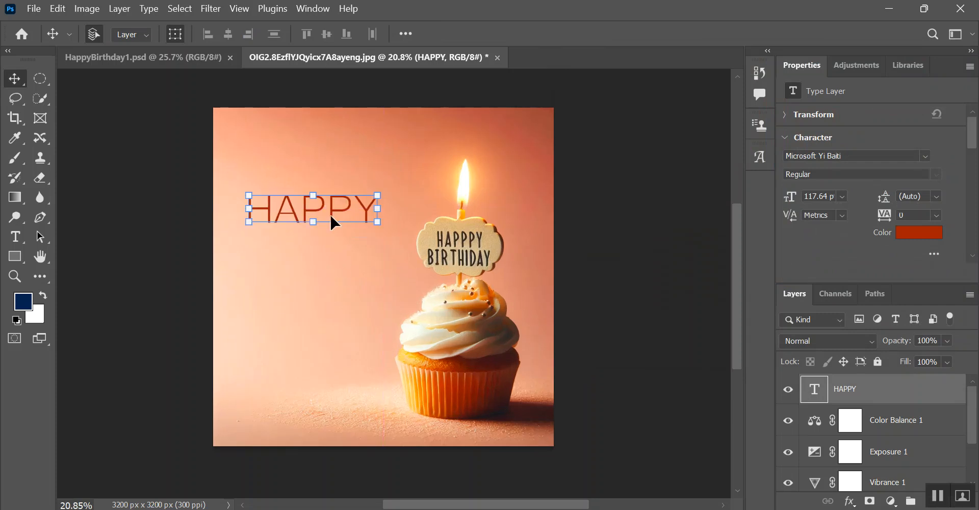
- Set the HAPPY text layer's blend mode to Hard Light
left_click(813, 341)
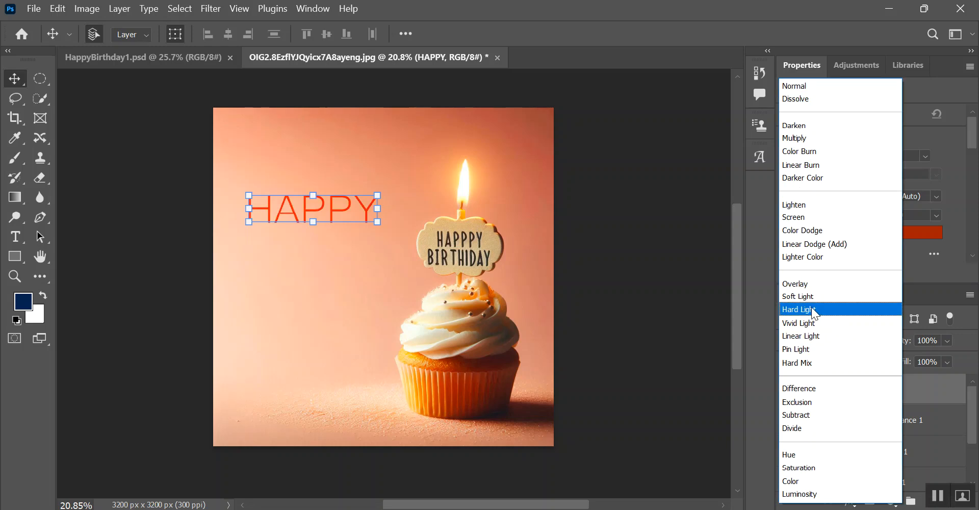
left_click(813, 309)
left_click(339, 258)
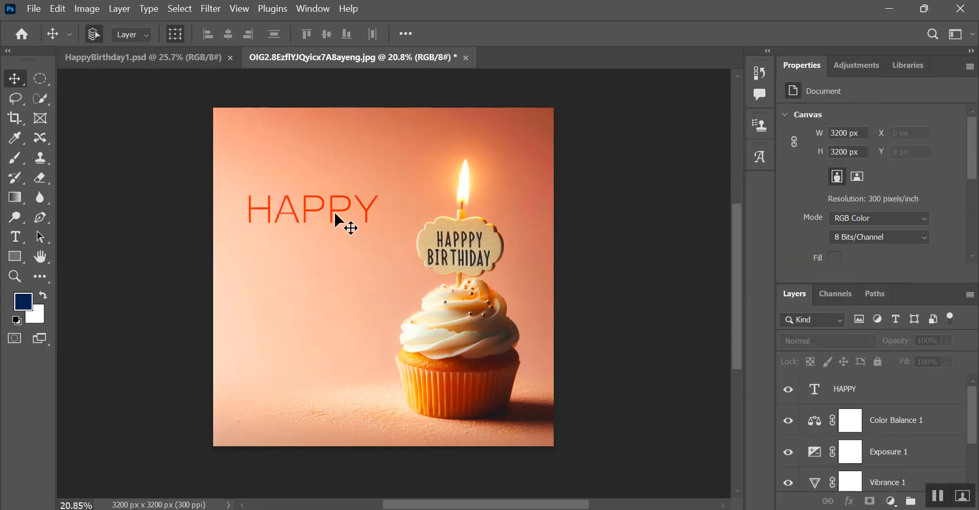
left_click(336, 220)
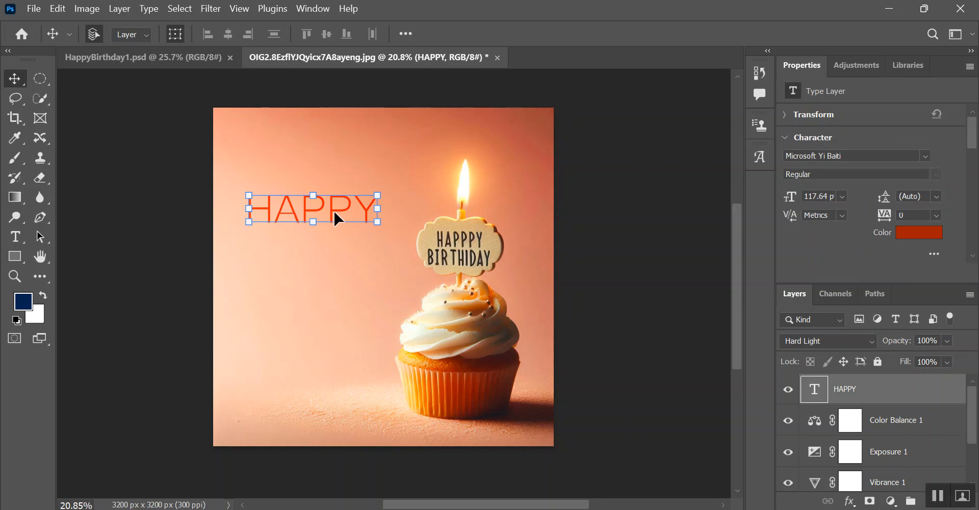
key("ctrl+z")
key("ctrl+z")
left_click(354, 247)
scroll(354, 247, "up", 1)
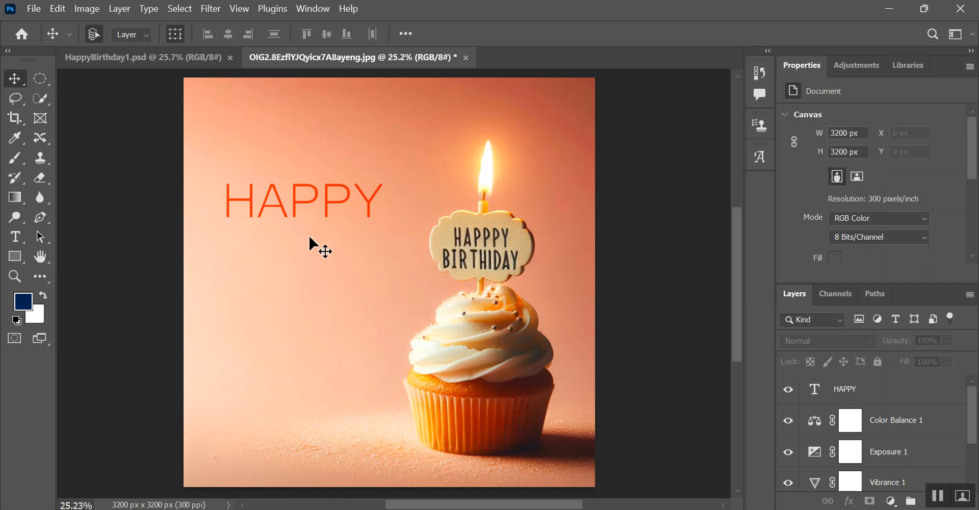
scroll(365, 268, "down", 1)
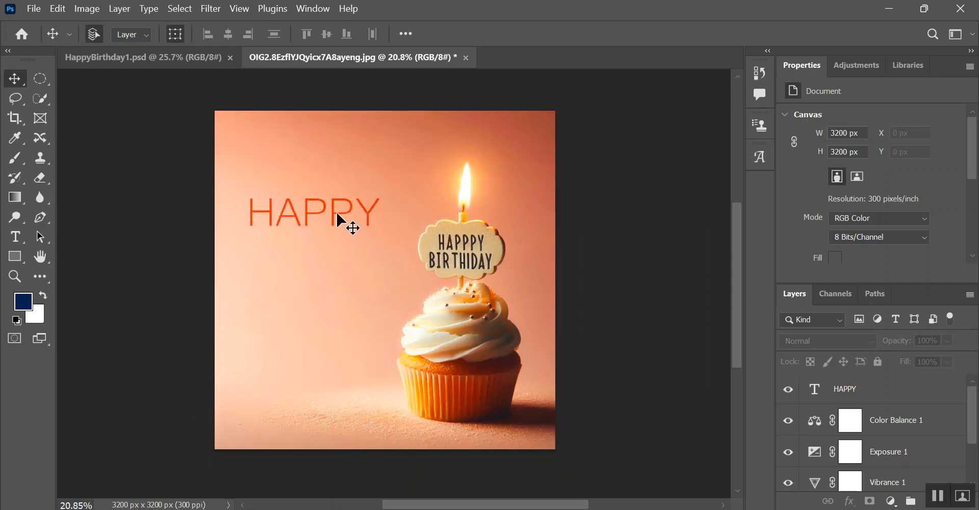
- Add a Drop Shadow effect to the HAPPY text layer with the shadow color set to black (000000)
left_click(317, 217)
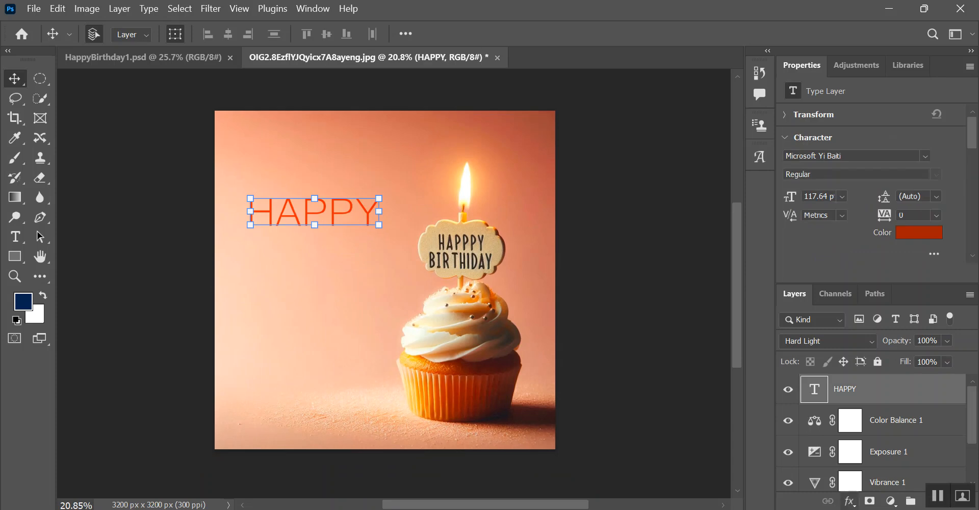
left_click(851, 504)
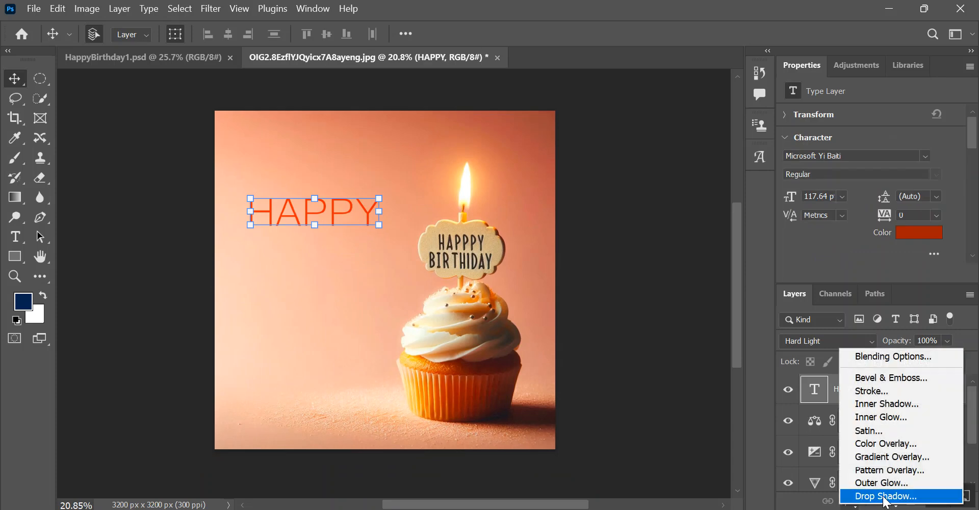
left_click(881, 497)
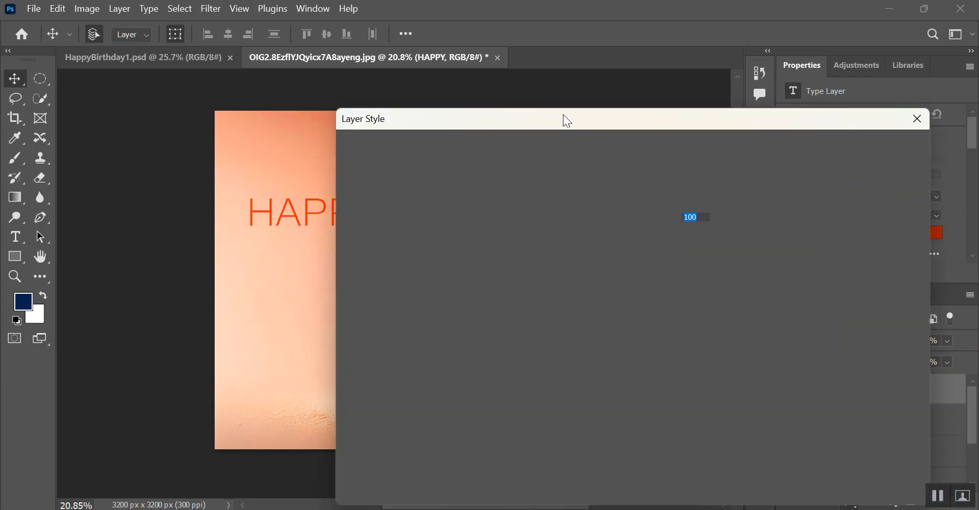
left_click_drag(553, 122, 620, 101)
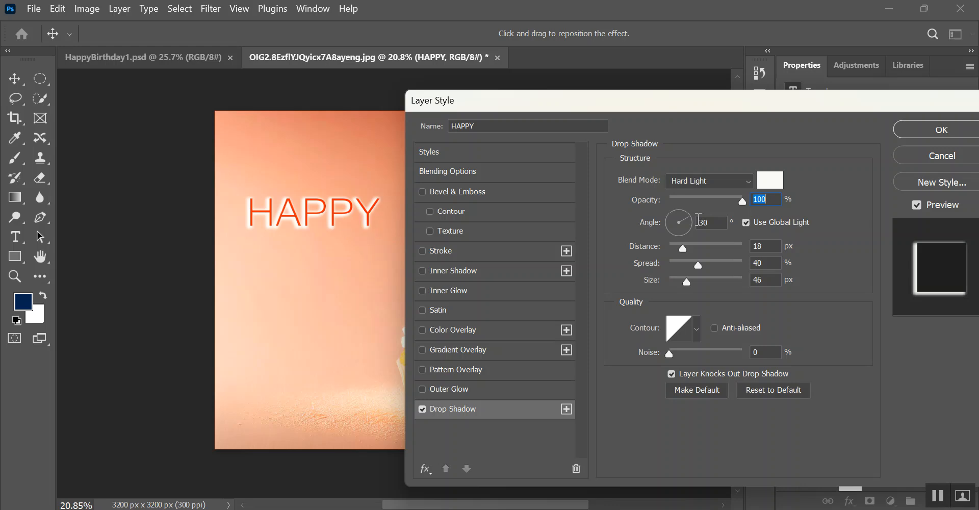
left_click(769, 179)
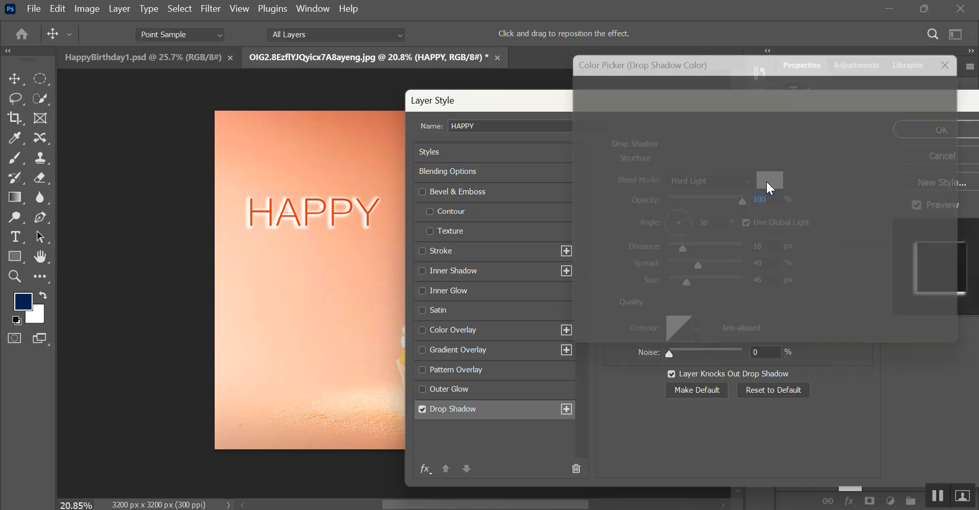
left_click(576, 283)
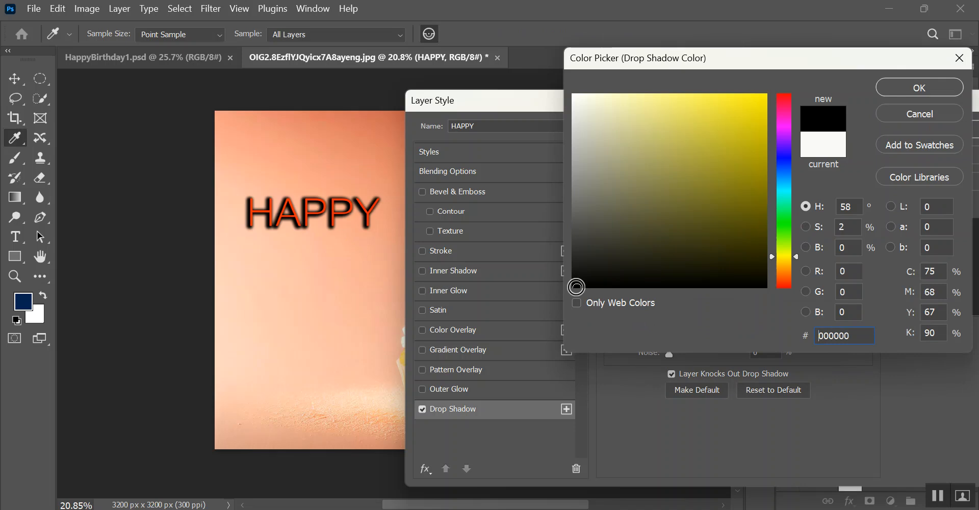
left_click(929, 86)
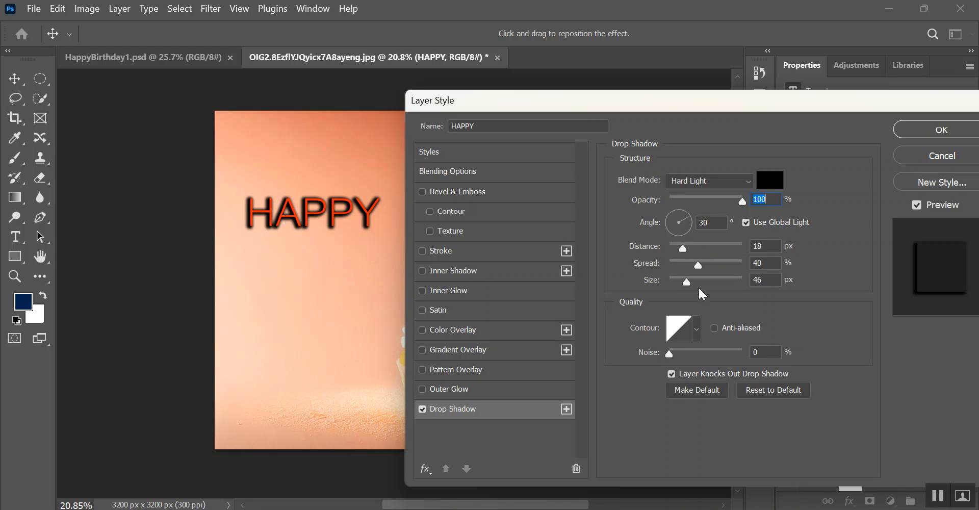
- Set the drop shadow's distance to 2 px, spread to 1% and size to 1 px, and apply the layer style
left_click(767, 246)
type("2")
key("Tab")
type("1")
key("Tab")
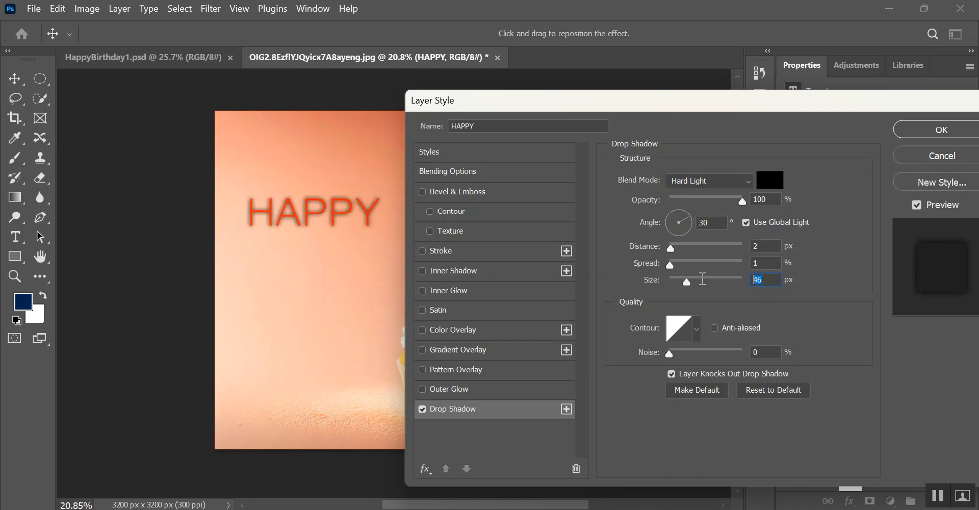
type("1")
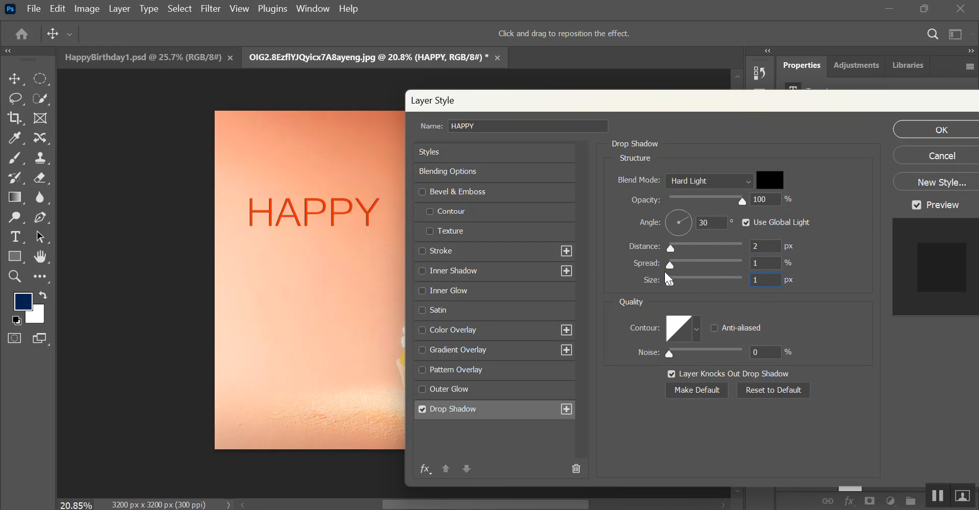
mouse_move(668, 265)
left_mouse_down()
mouse_move(697, 265)
mouse_move(673, 264)
left_mouse_up()
left_click(670, 268)
left_click(942, 131)
- Compare the HAPPY lettering up close with its drop shadow hidden and shown
scroll(351, 235, "up", 5)
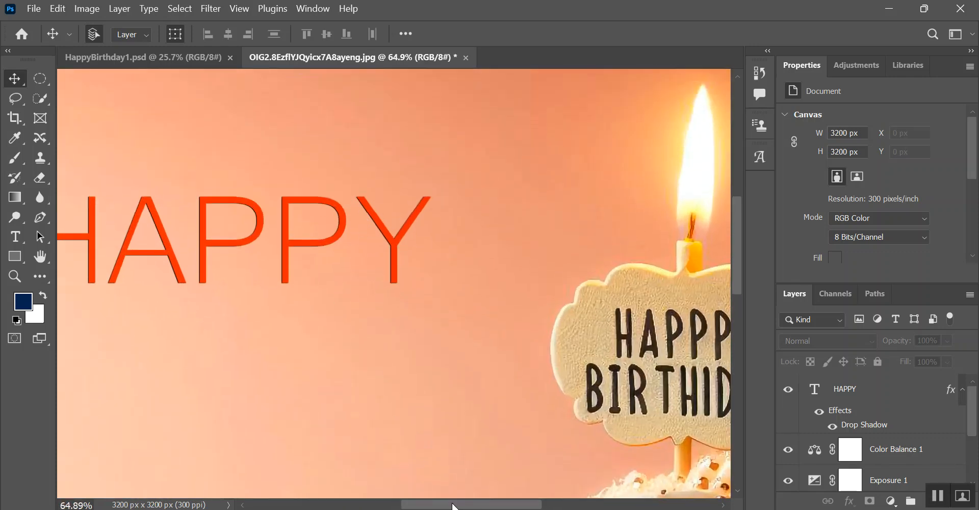
left_click_drag(457, 505, 420, 505)
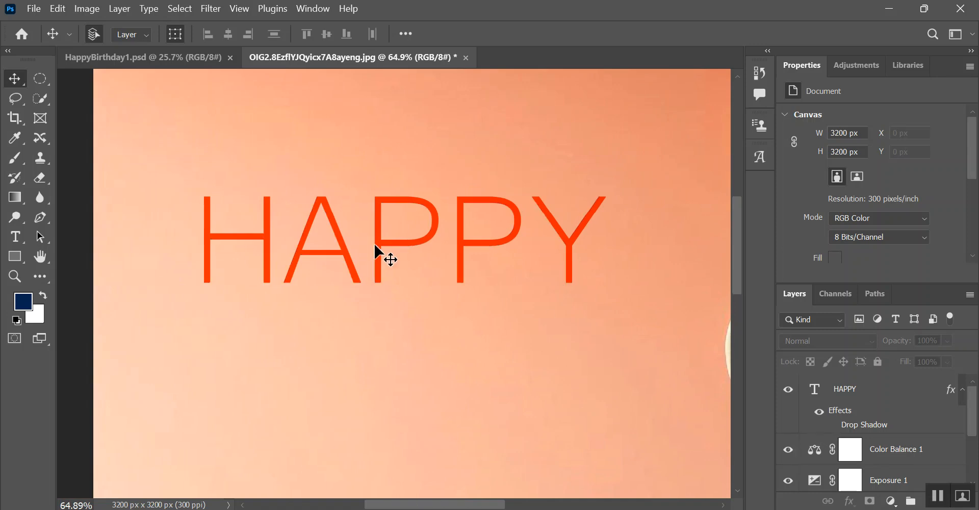
left_click(832, 426)
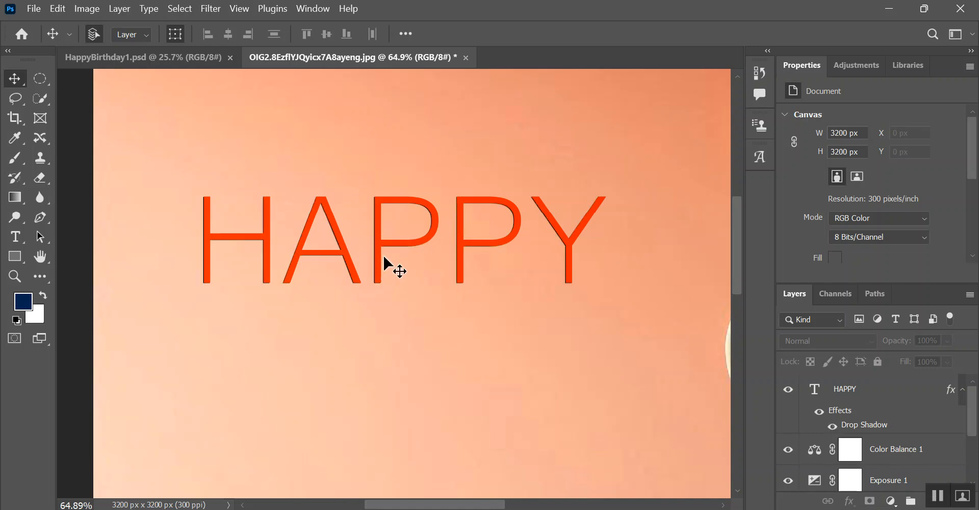
scroll(459, 278, "down", 6)
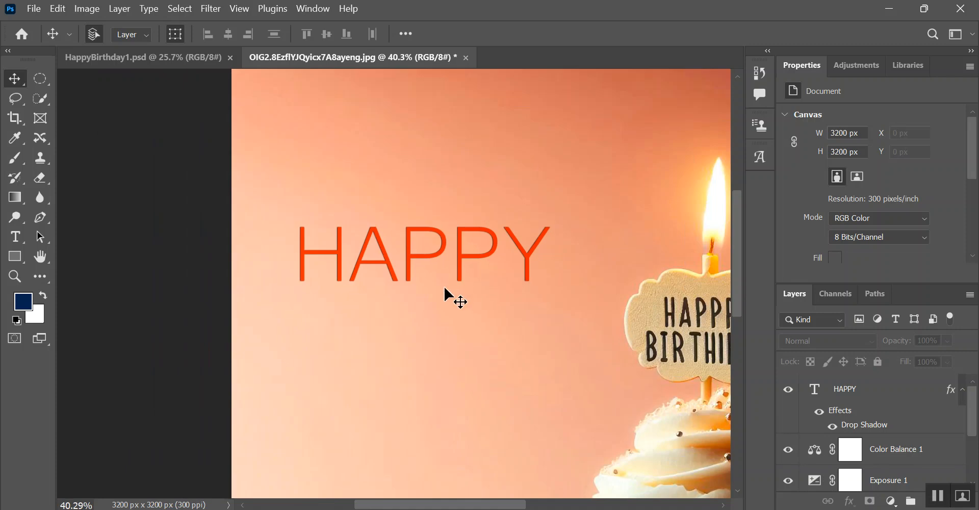
- Duplicate the HAPPY text straight below the original and change the copy's wording to "To YOU"
left_click(453, 219)
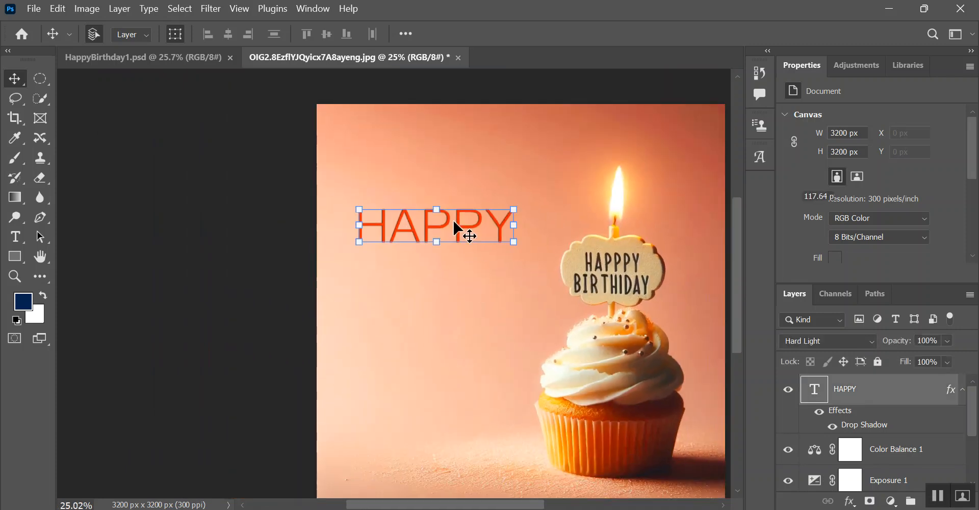
left_click_drag(472, 230, 464, 362)
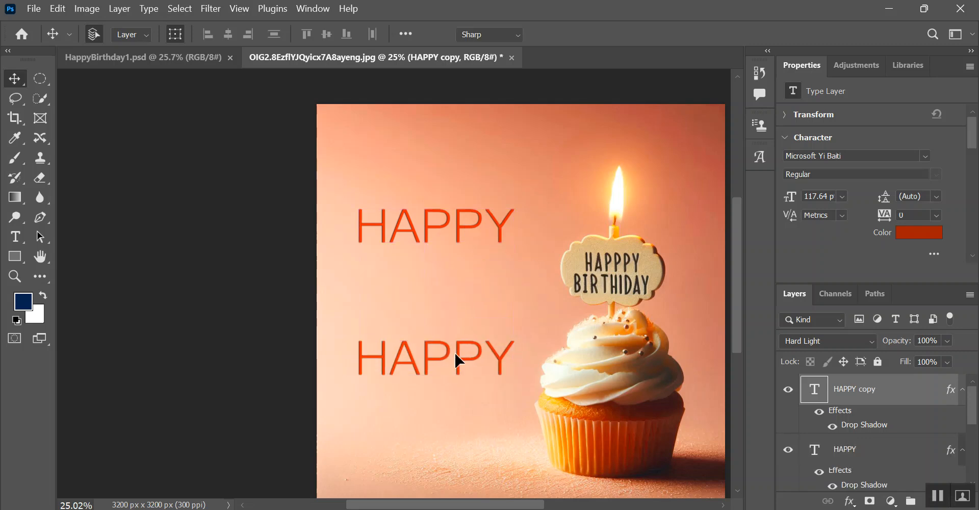
double_click(455, 351)
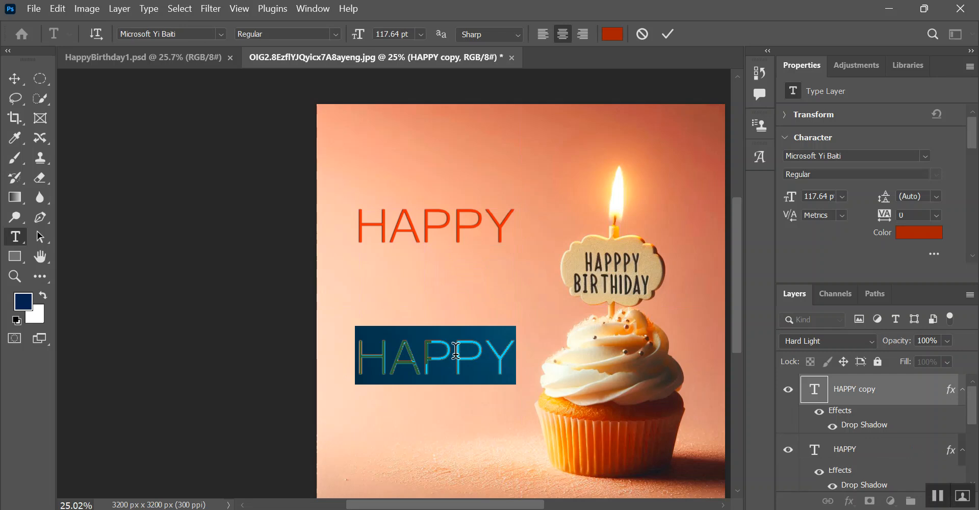
type("To  YOU")
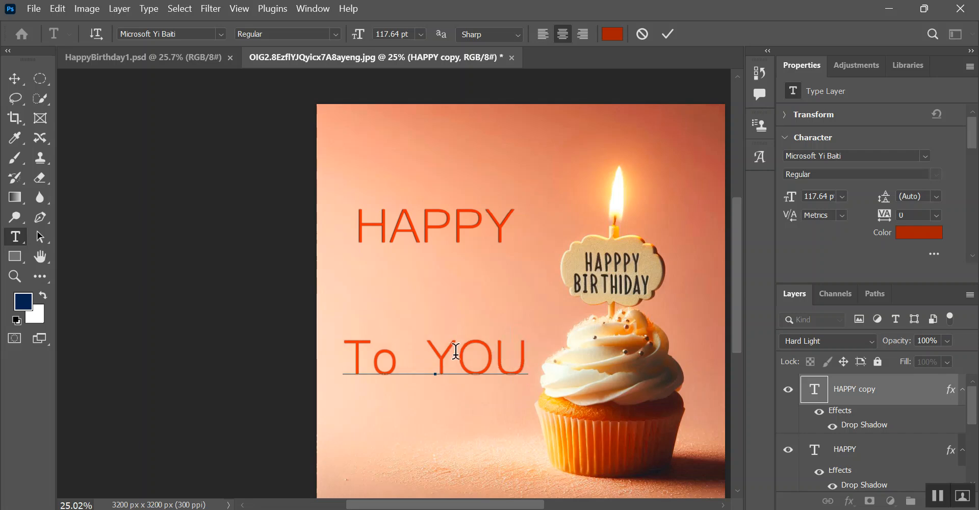
left_click(20, 79)
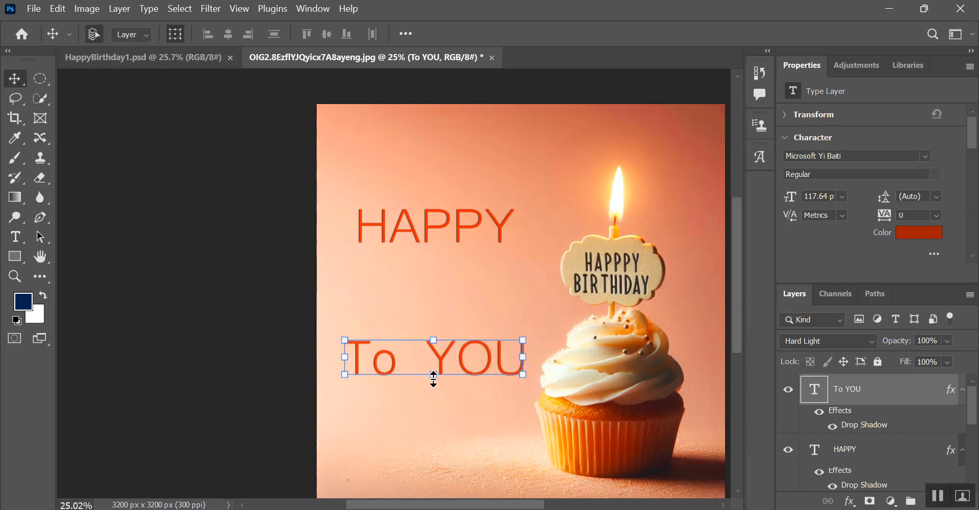
- Scale the "To YOU" text down to about 62% of its size, keeping it centred below HAPPY
left_click_drag(433, 373, 435, 364)
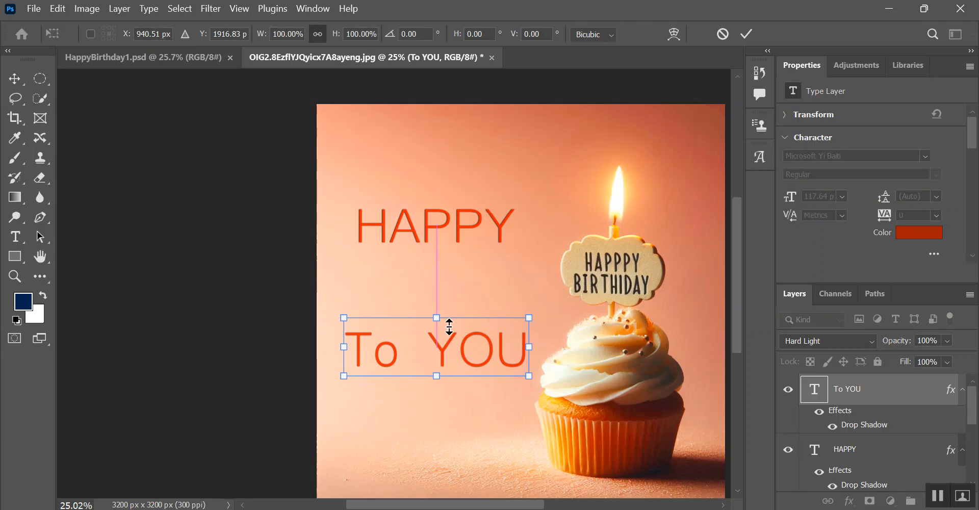
left_click_drag(435, 318, 450, 359)
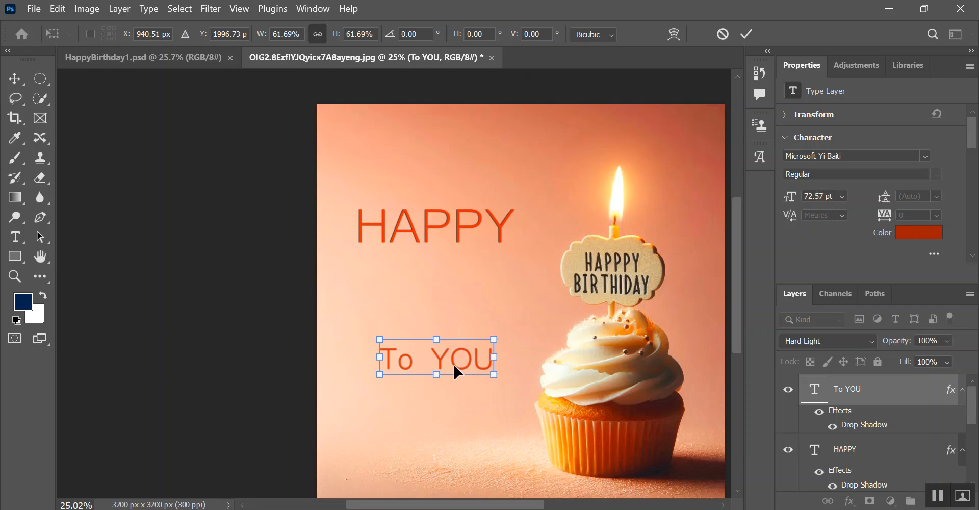
key("Return")
- Set the HAPPY text's font size to 72.57 pt to match the "To YOU" line, and deselect it
left_click(462, 220)
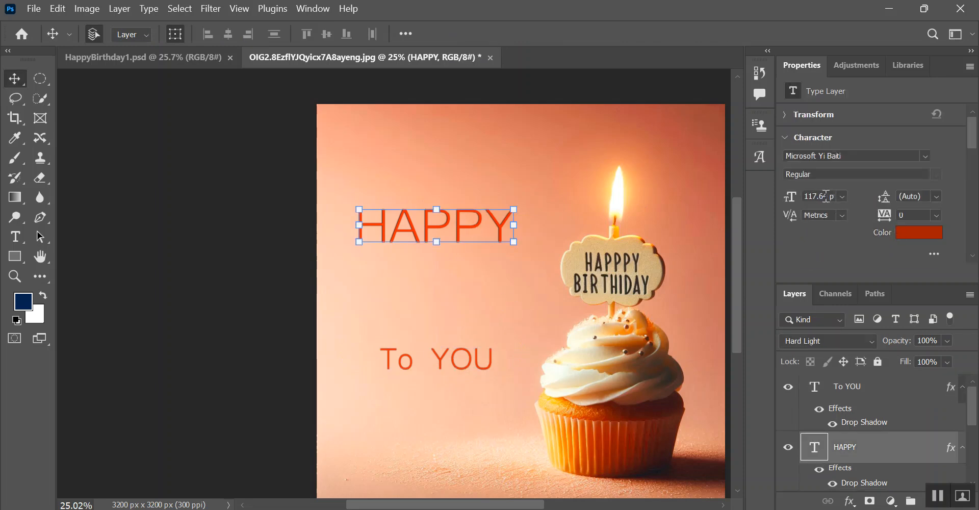
left_click(775, 195)
type("7")
left_click_drag(775, 198, 774, 197)
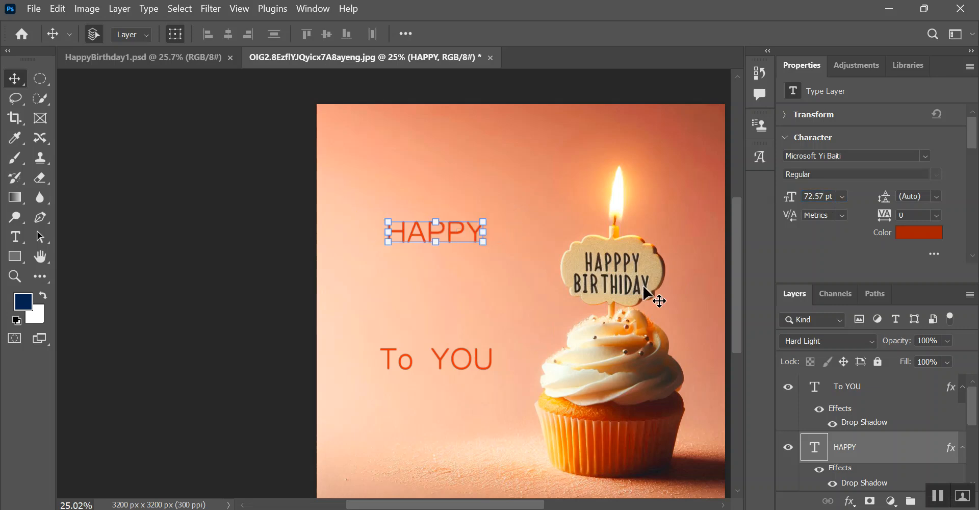
left_click(447, 307)
left_click(448, 242)
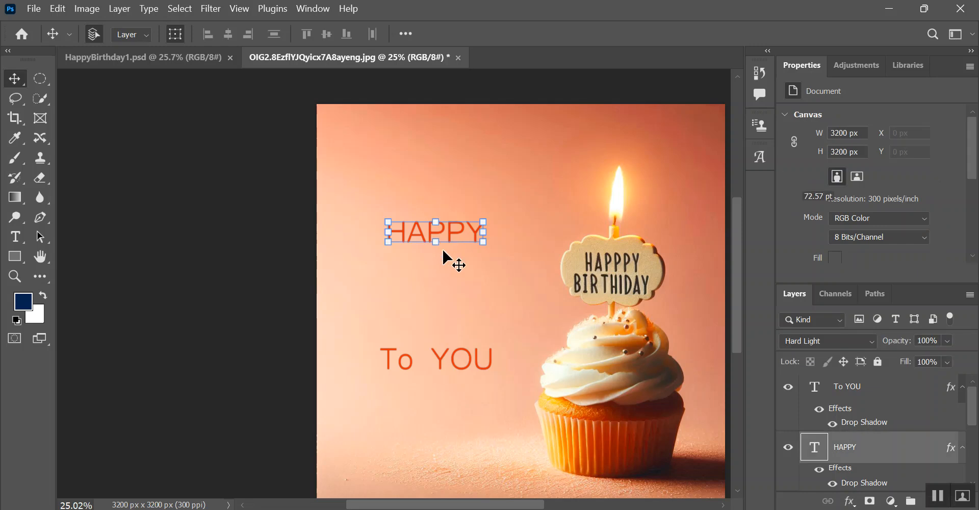
left_click(450, 288)
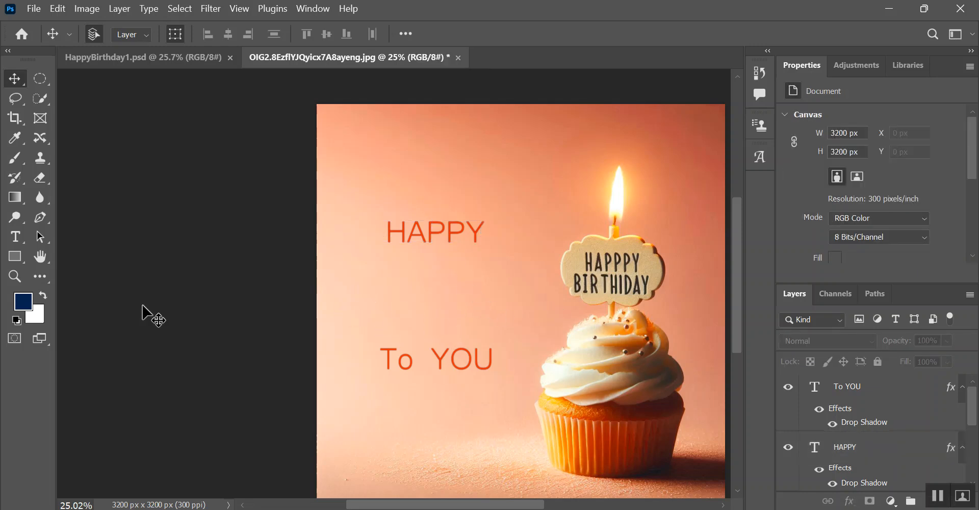
- Add a new text line reading "BIRTHDAY" between HAPPY and "To YOU"
left_click(17, 239)
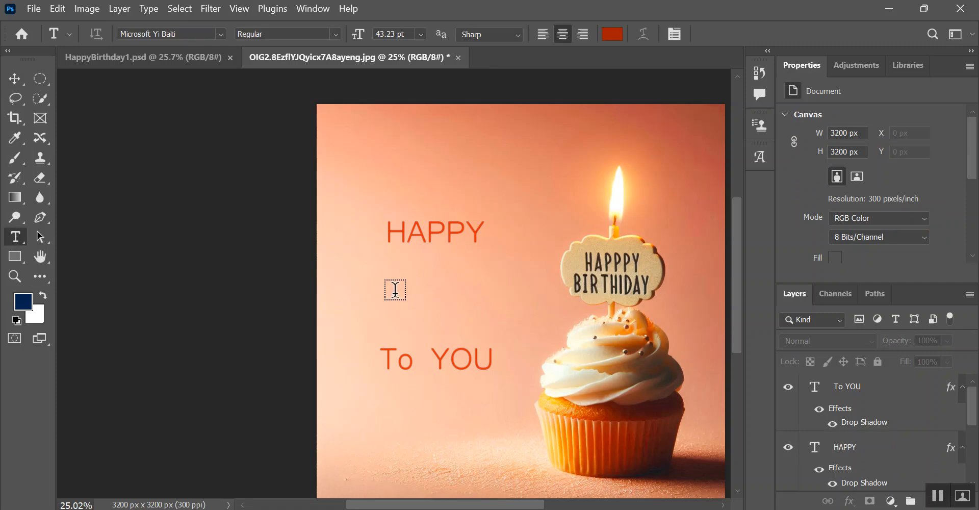
left_click(387, 291)
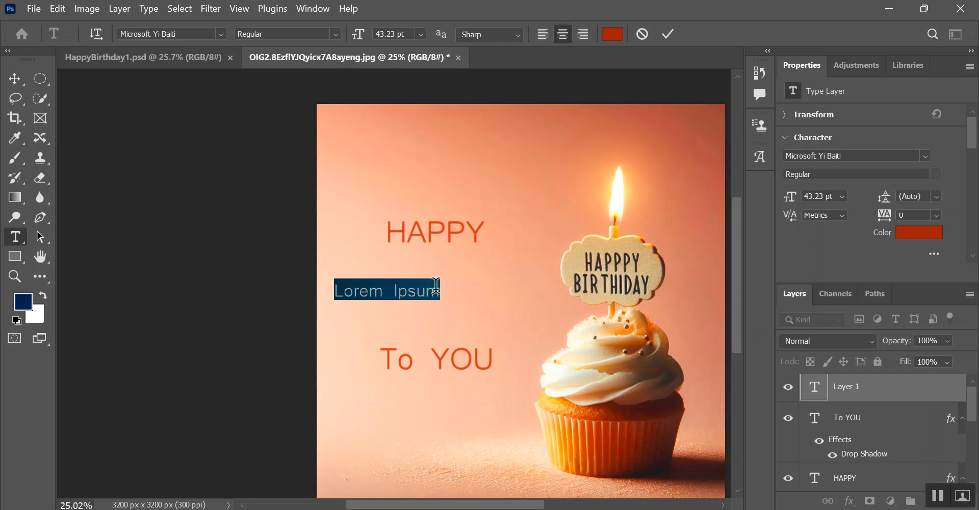
type("Bith")
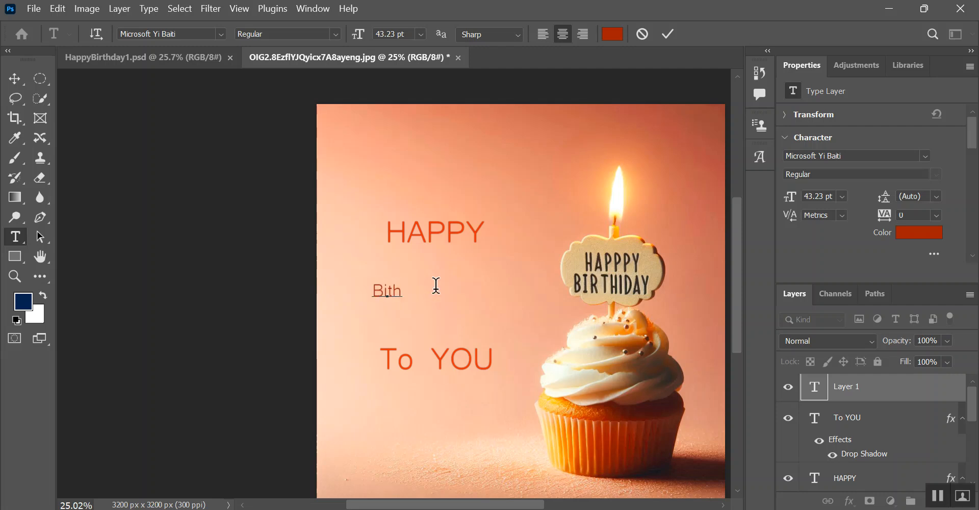
key("BackSpace")
key("BackSpace")
key("BackSpace")
type("IRTHDAY")
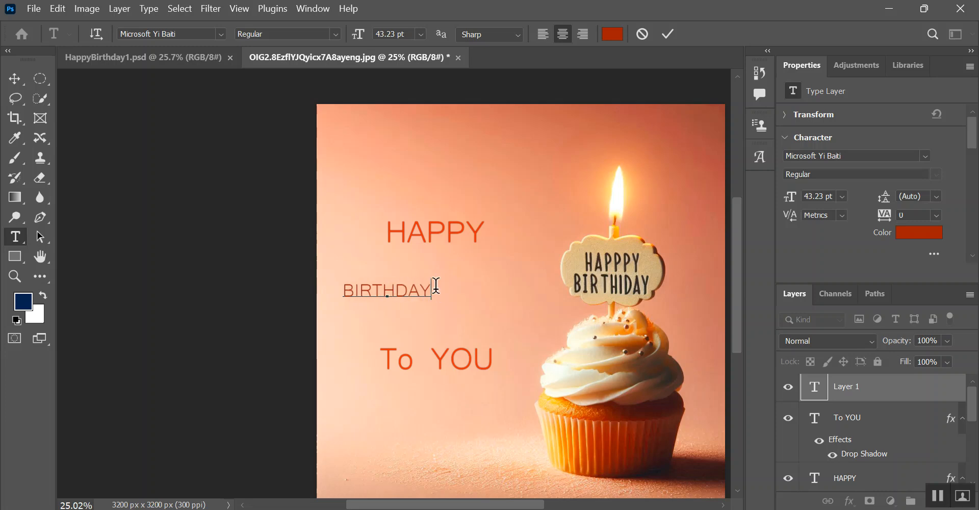
- Enlarge the BIRTHDAY text to about 98.5 pt and centre it between the HAPPY and "To YOU" lines
left_click(14, 79)
left_click_drag(386, 307, 459, 294)
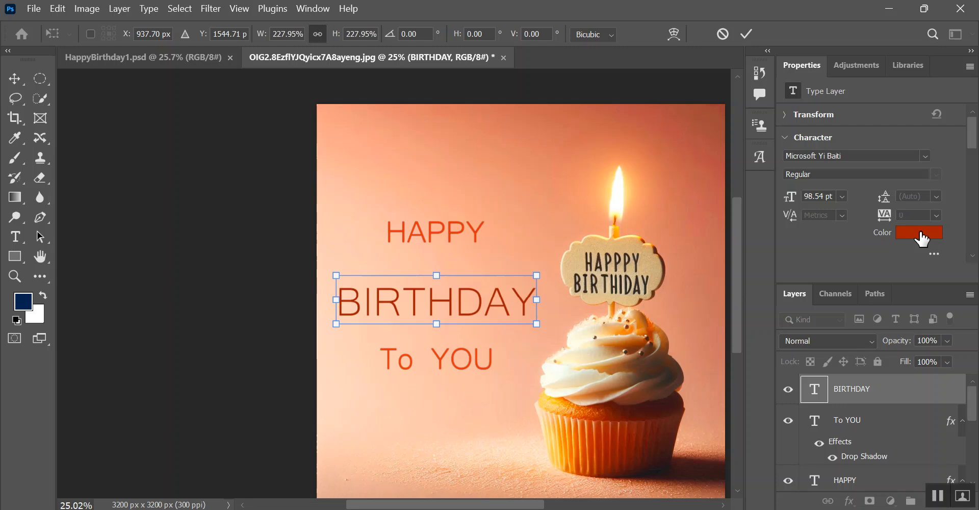
double_click(474, 295)
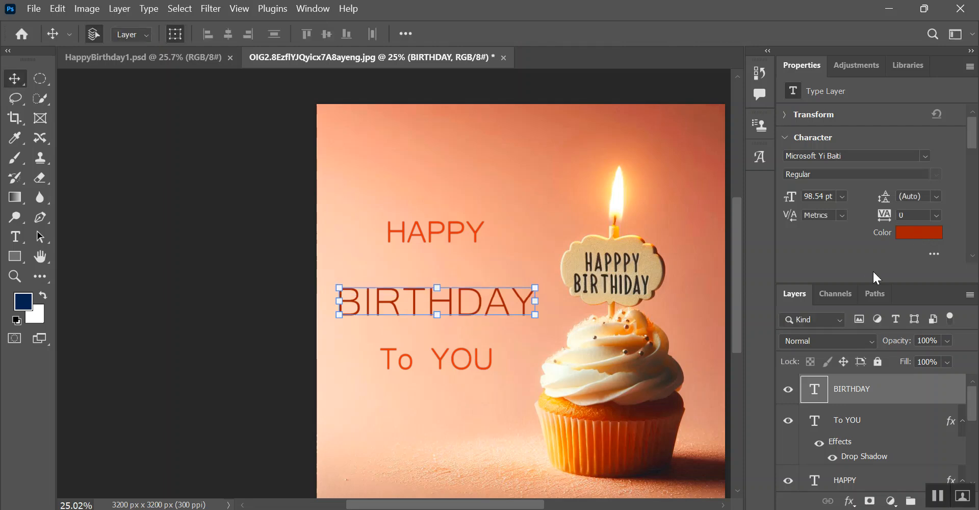
- Try white, cream and black for the BIRTHDAY text, and settle on bright red (fc0d01) as its color
left_click(922, 232)
left_click_drag(719, 68, 830, 105)
left_click(620, 198)
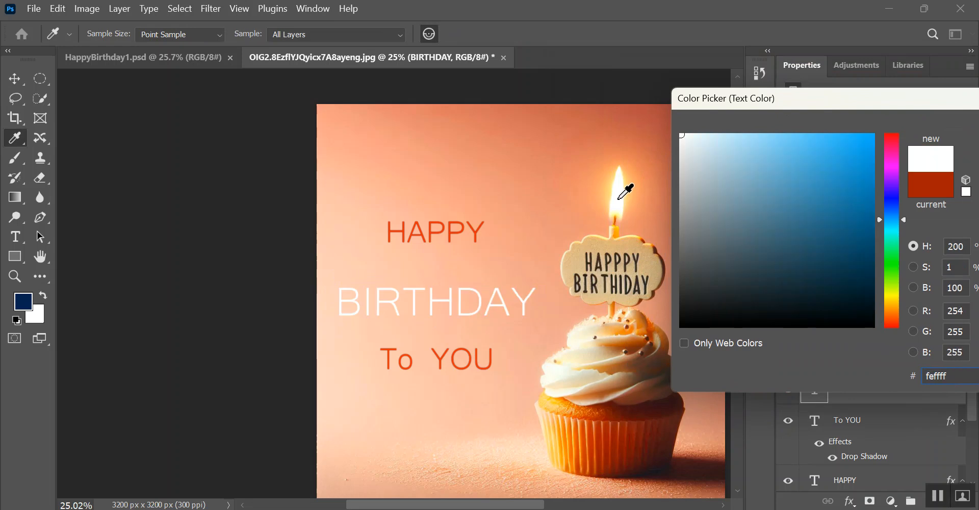
left_click(580, 380)
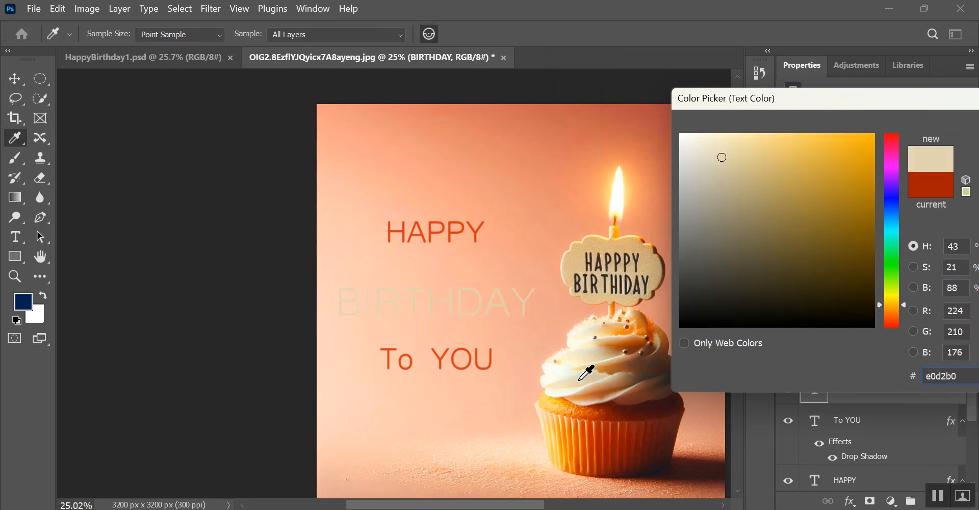
left_click(870, 324)
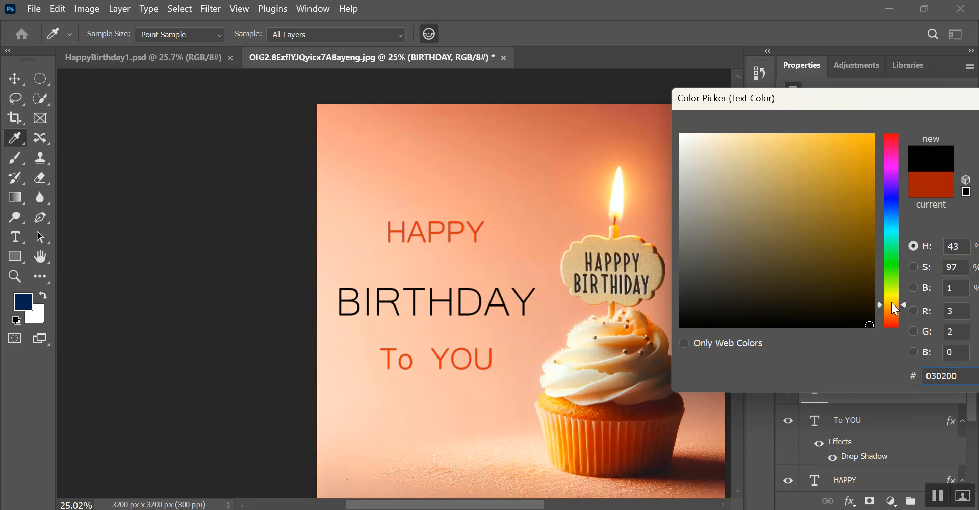
left_click_drag(902, 301, 901, 325)
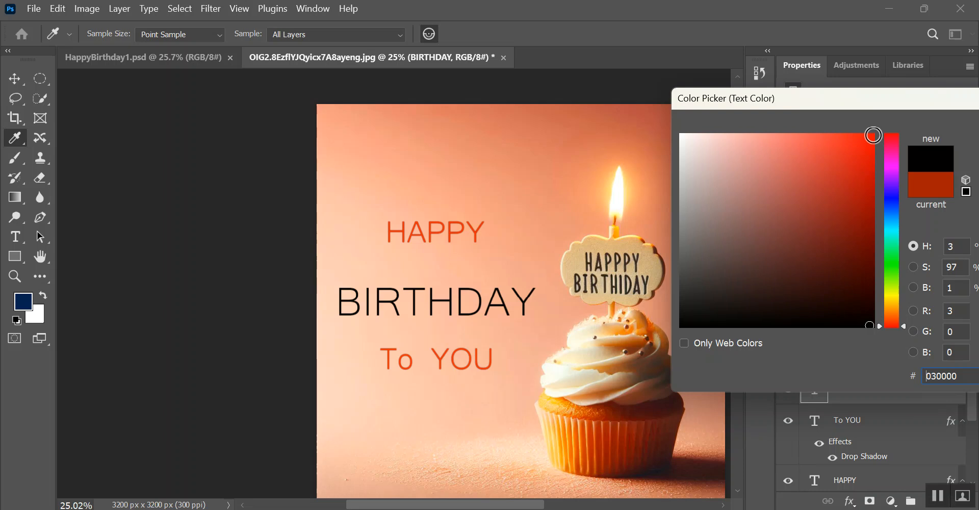
left_click(874, 135)
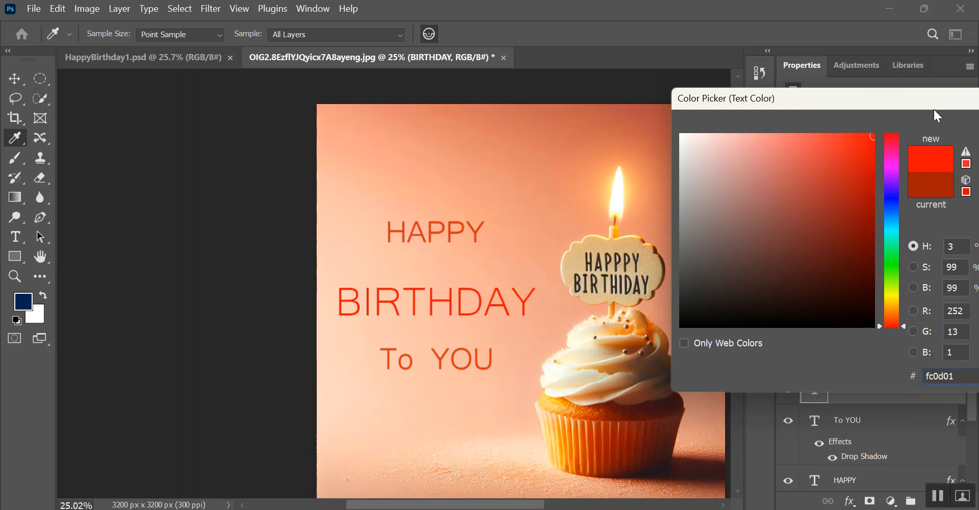
left_click_drag(934, 109, 759, 107)
left_click(864, 138)
- Preview different fonts on the BIRTHDAY text and set it to Halloween Regular
left_click(431, 310)
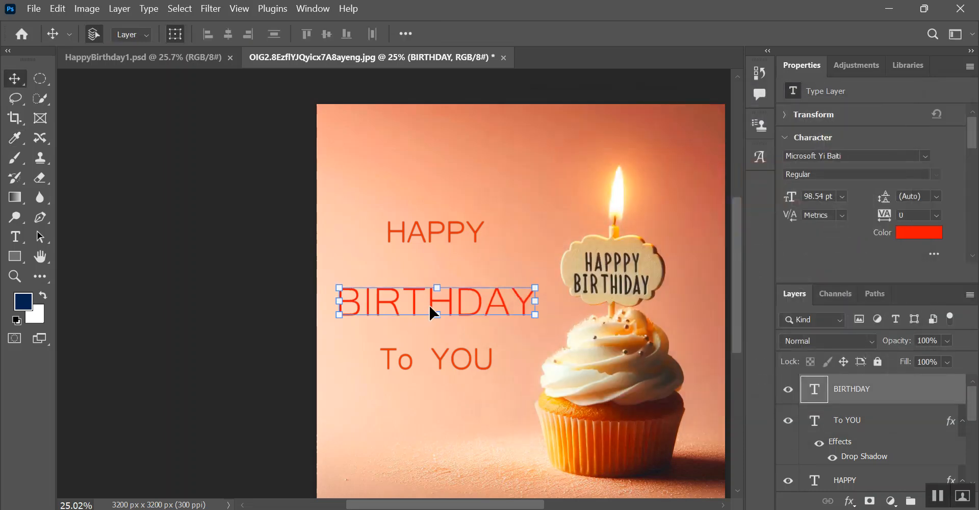
left_click(924, 155)
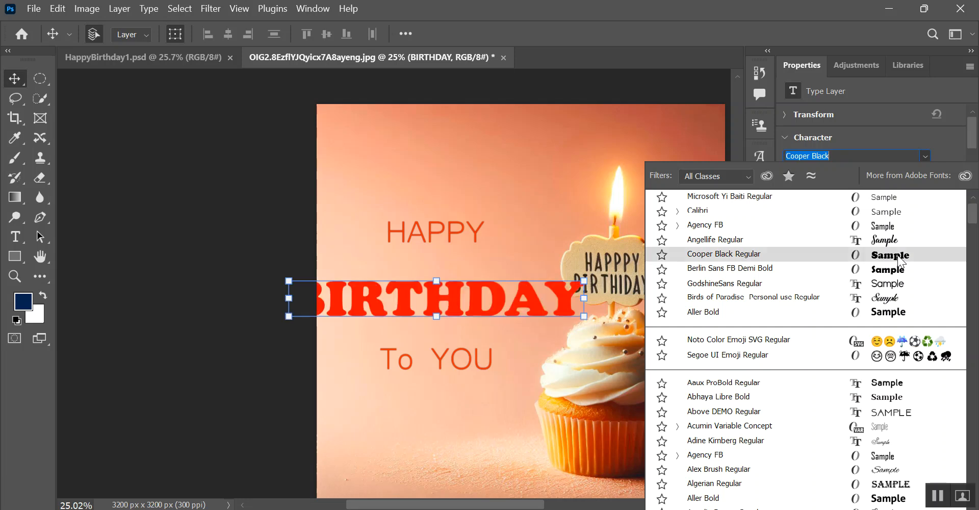
scroll(892, 317, "down", 3)
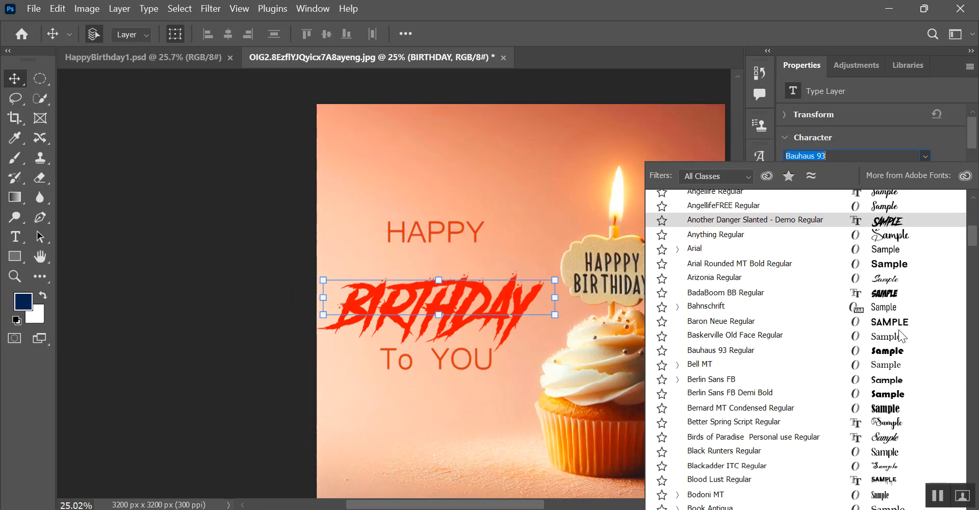
scroll(898, 329, "down", 2)
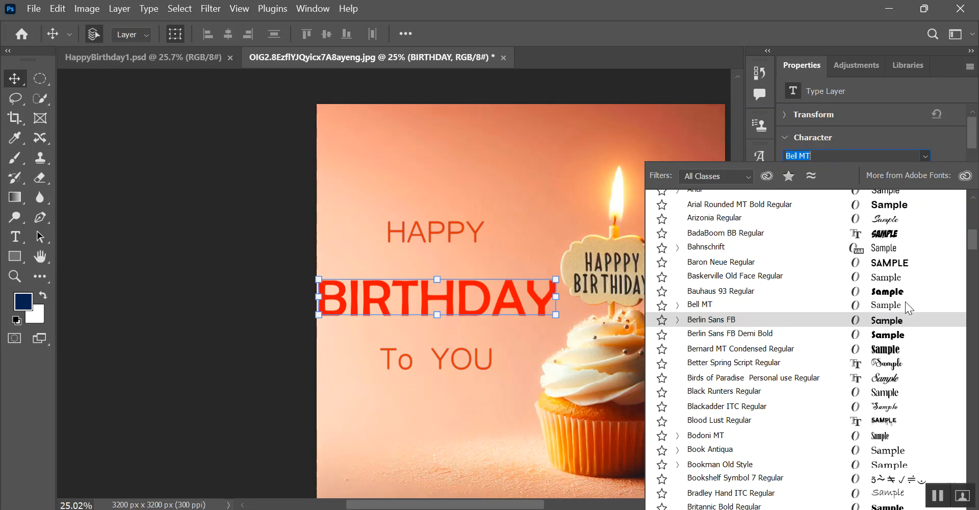
scroll(905, 301, "down", 2)
scroll(874, 346, "down", 3)
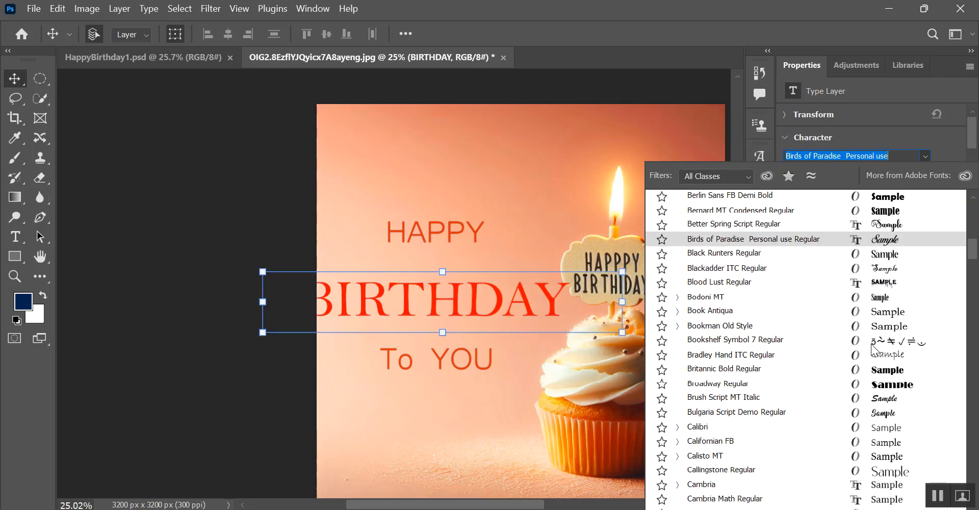
scroll(895, 340, "down", 8)
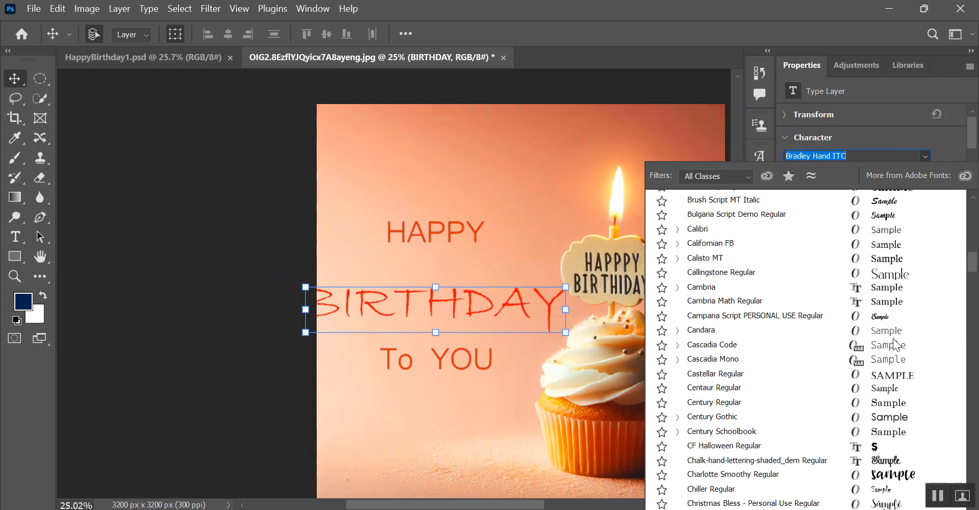
scroll(896, 336, "down", 1)
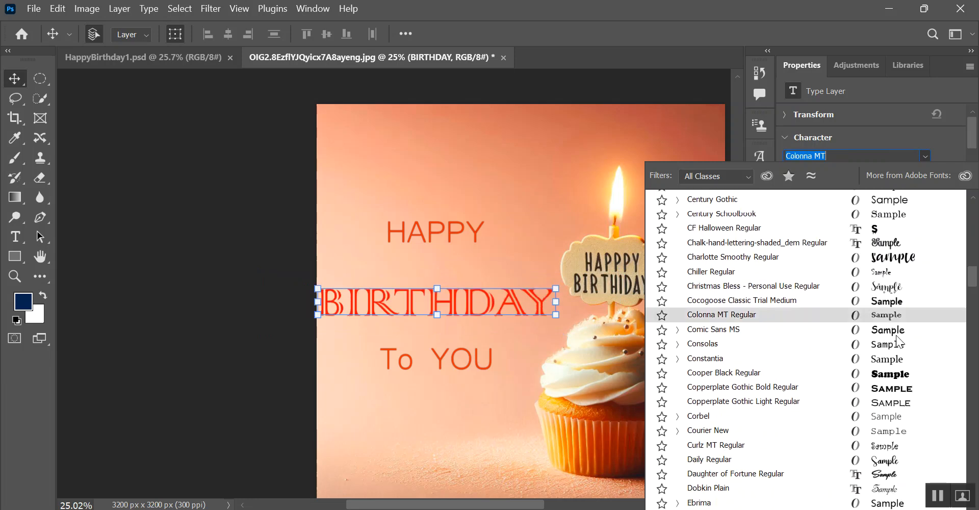
scroll(897, 338, "down", 3)
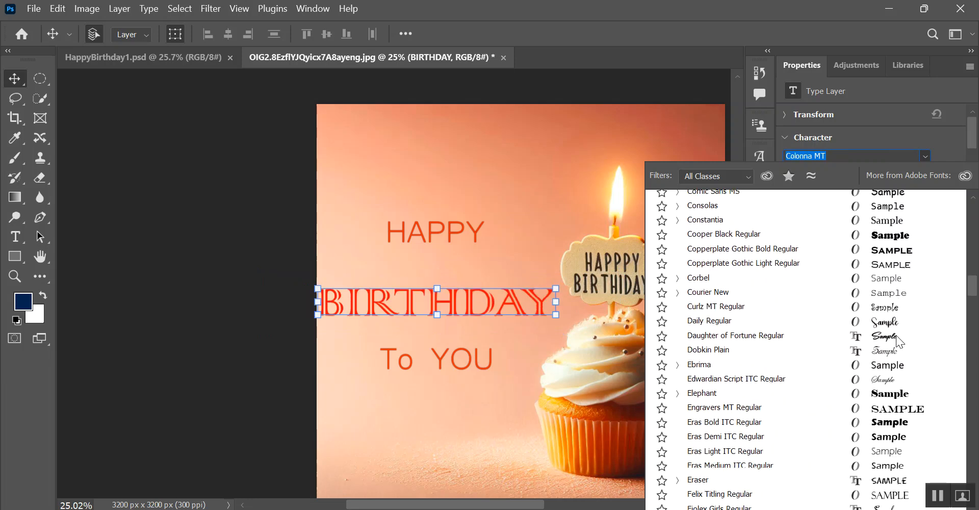
scroll(899, 334, "down", 3)
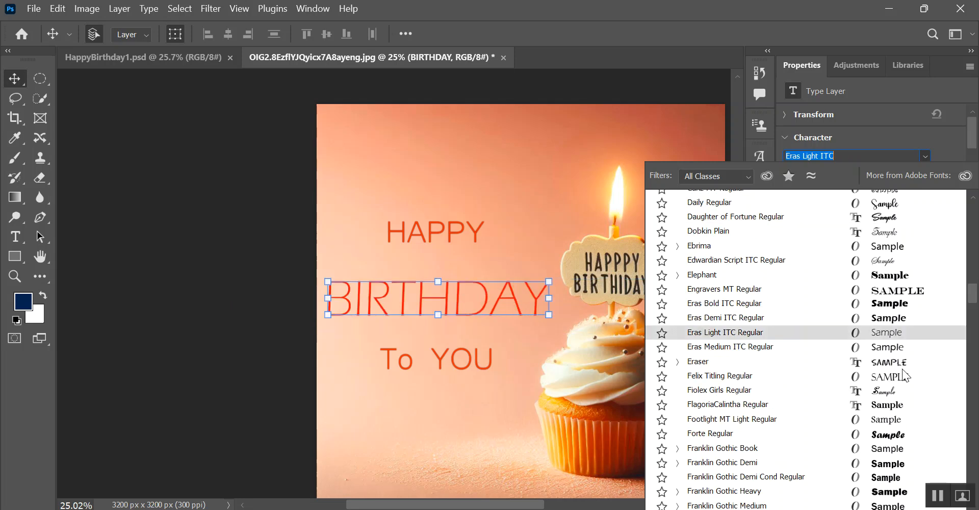
scroll(904, 375, "down", 2)
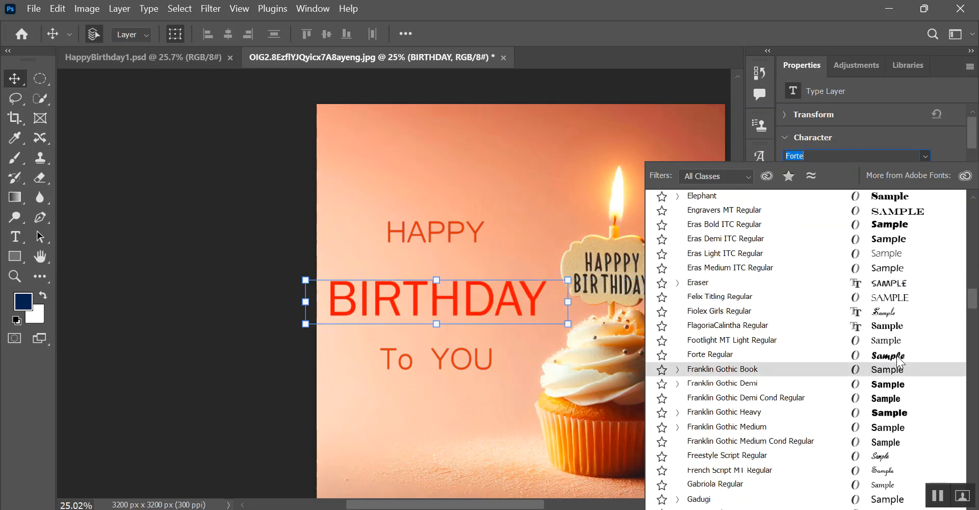
scroll(900, 361, "down", 1)
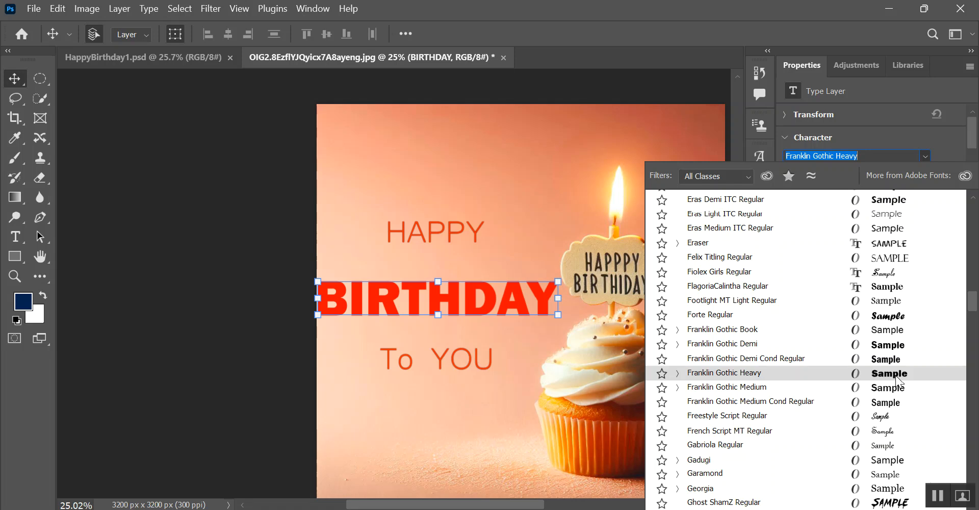
scroll(896, 377, "down", 3)
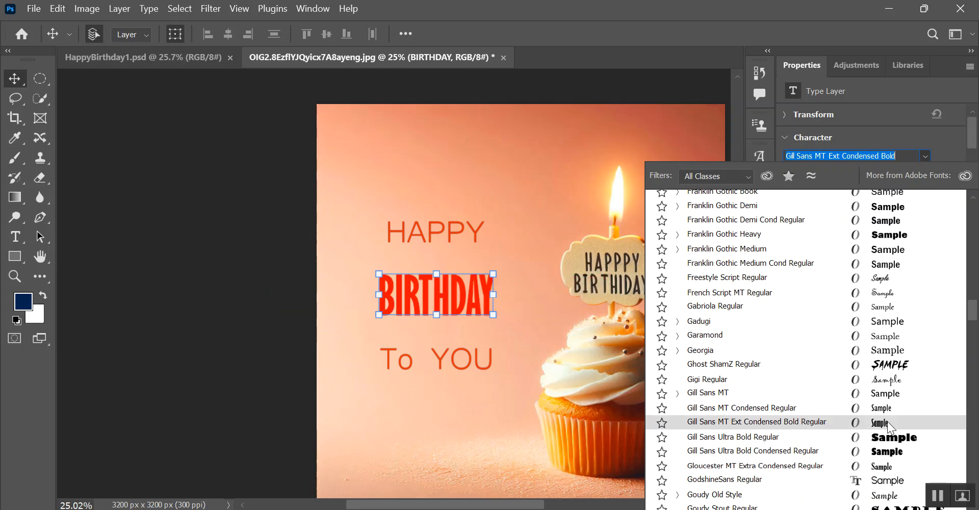
scroll(887, 422, "down", 3)
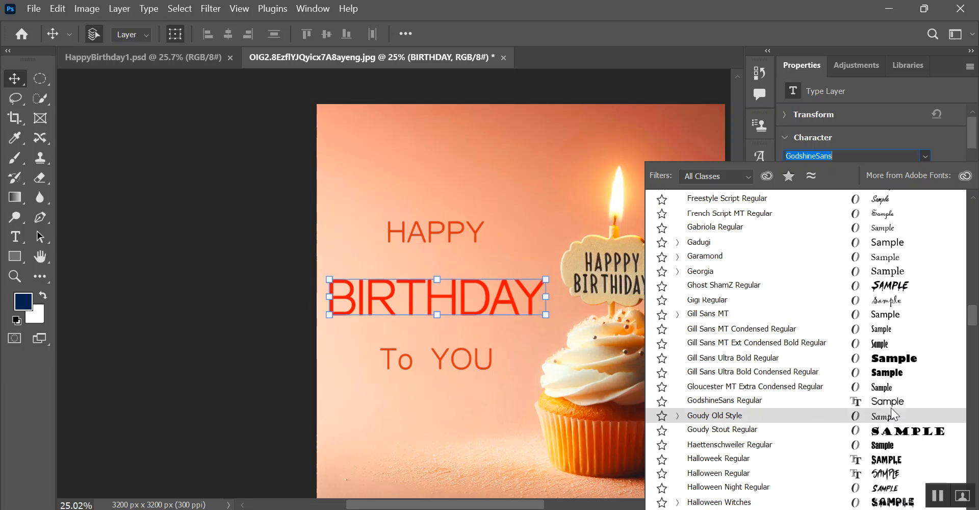
scroll(892, 409, "down", 4)
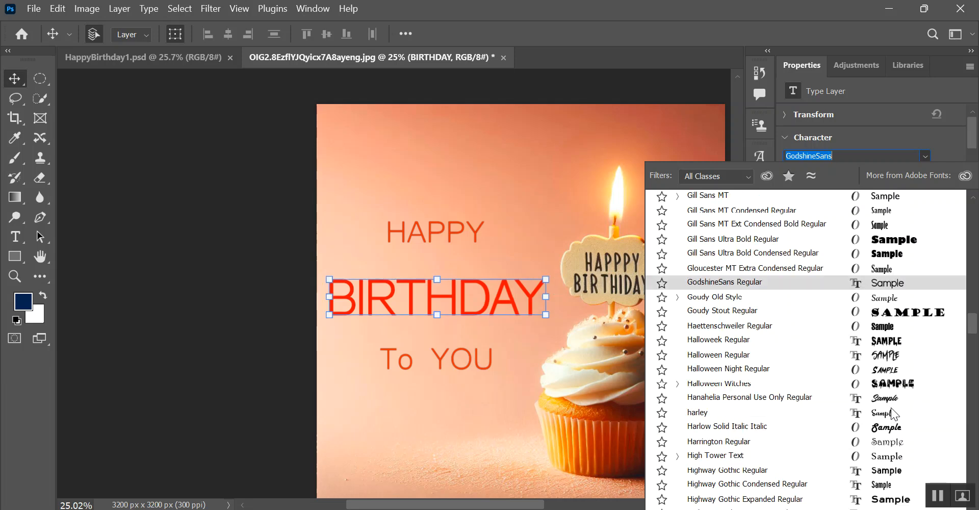
left_click(890, 360)
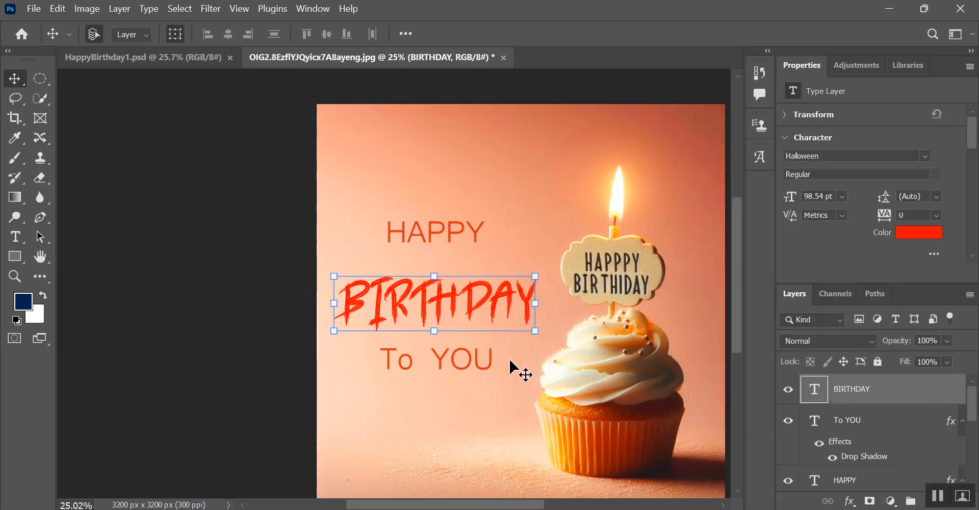
- Enlarge the BIRTHDAY text to about 111 pt and set its layer blend mode to Hard Light
scroll(468, 344, "up", 1)
left_click_drag(431, 259, 433, 252)
left_click_drag(465, 284, 467, 283)
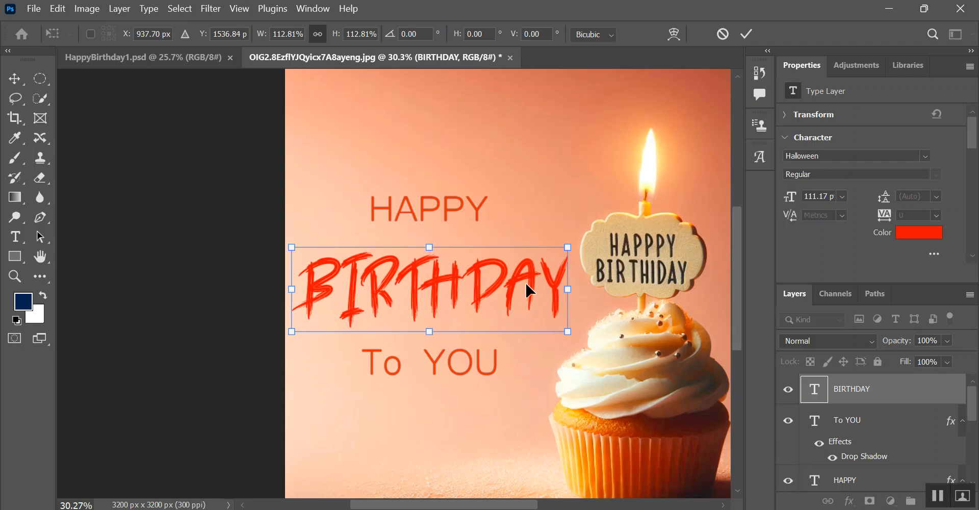
left_click(805, 340)
left_click(806, 317)
key("Return")
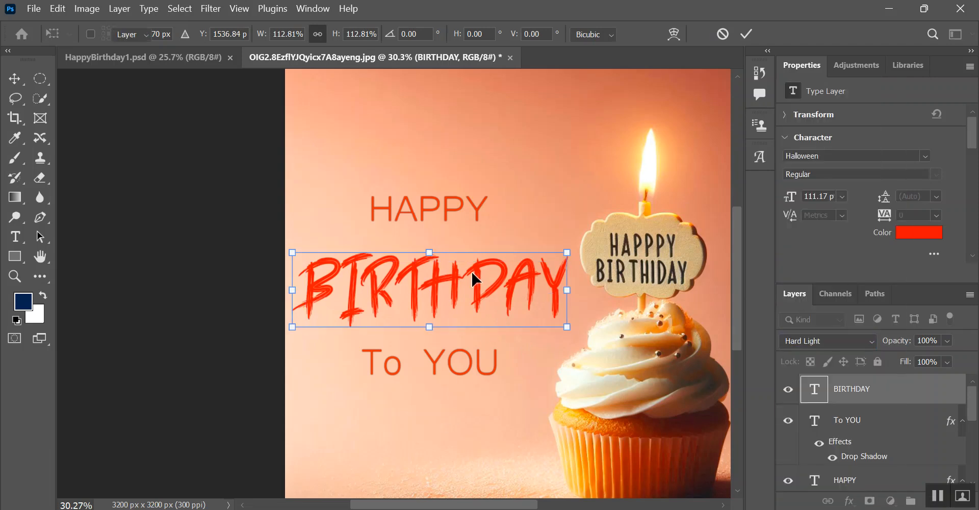
left_click(497, 352)
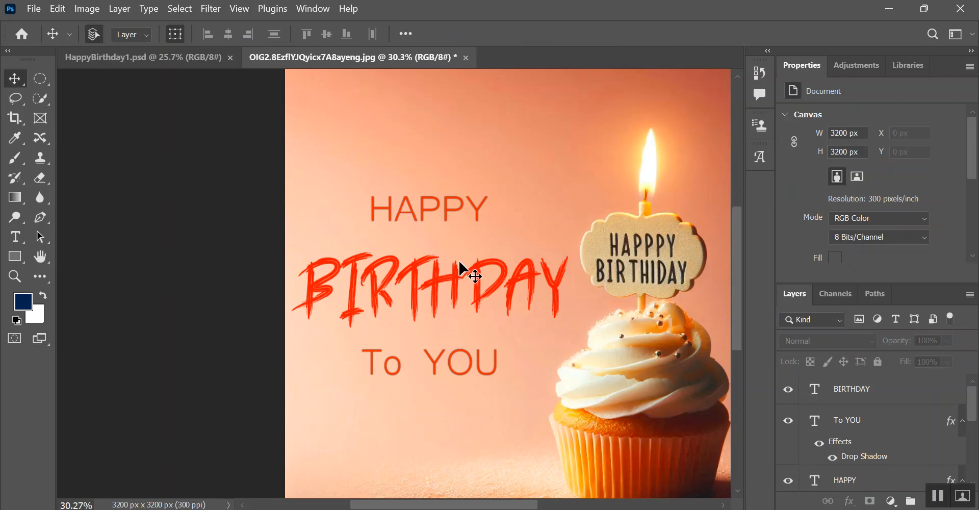
- Preview different fonts on the HAPPY text and set it to Christmas Bless - Personal Use Regular
left_click(438, 204)
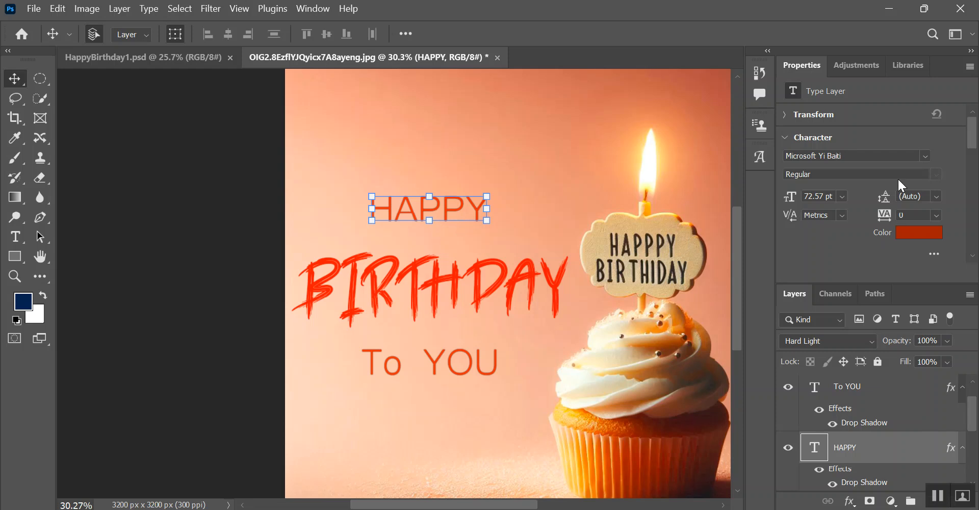
left_click(922, 154)
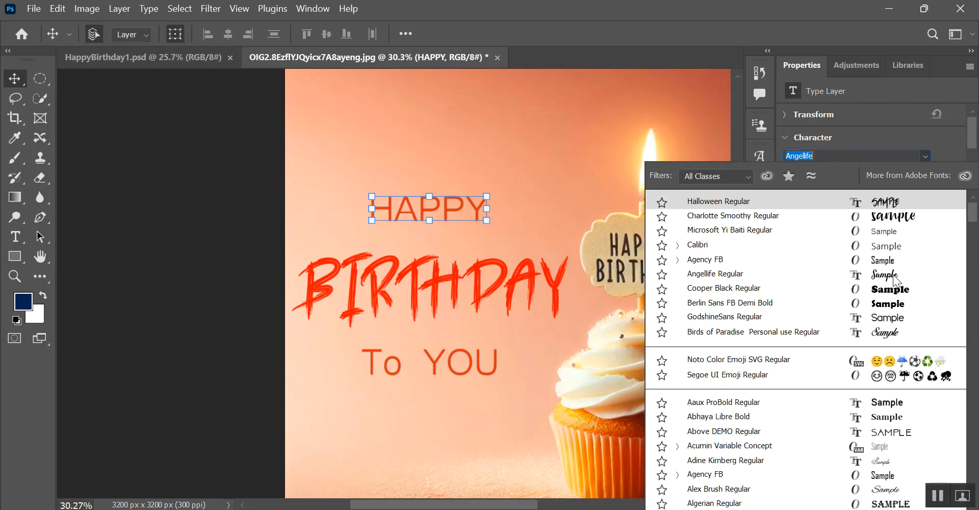
scroll(883, 317, "down", 1)
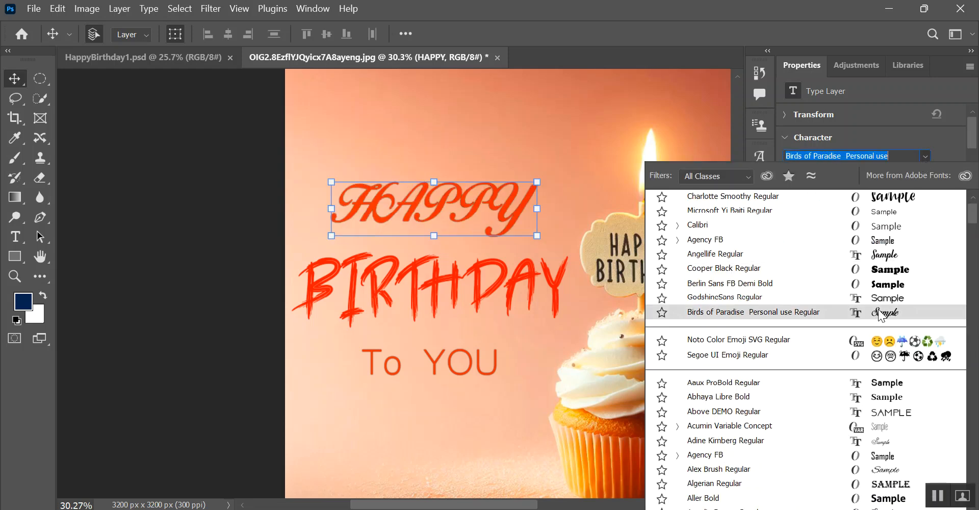
scroll(883, 310, "down", 2)
scroll(895, 358, "down", 4)
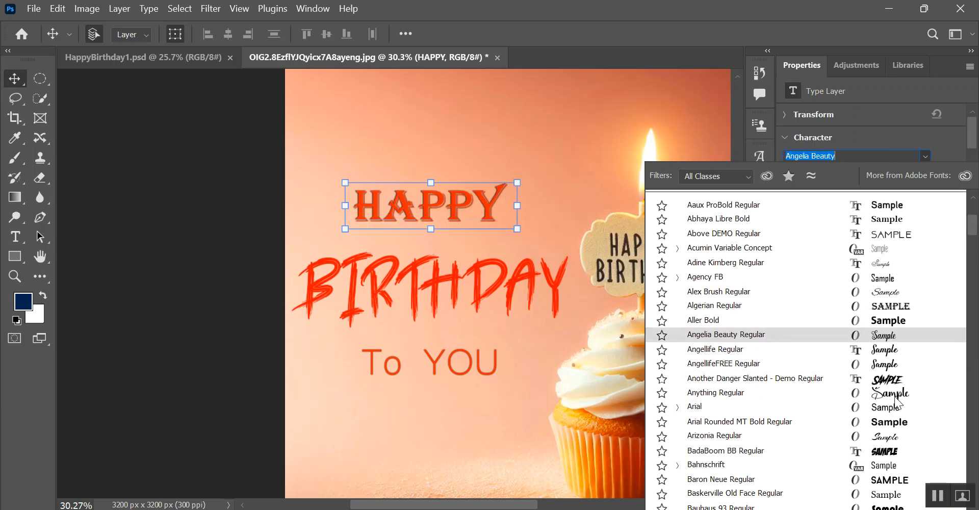
scroll(898, 400, "down", 2)
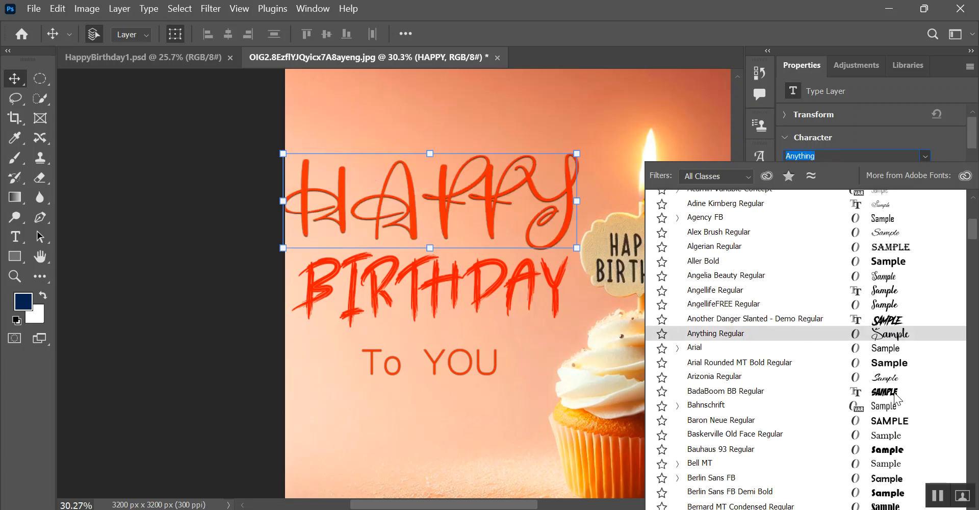
scroll(897, 398, "down", 1)
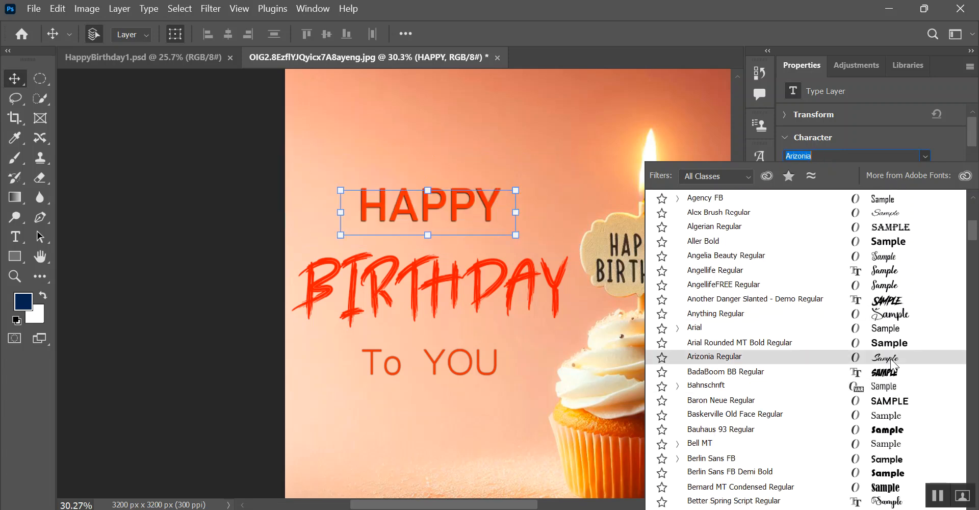
scroll(890, 359, "down", 3)
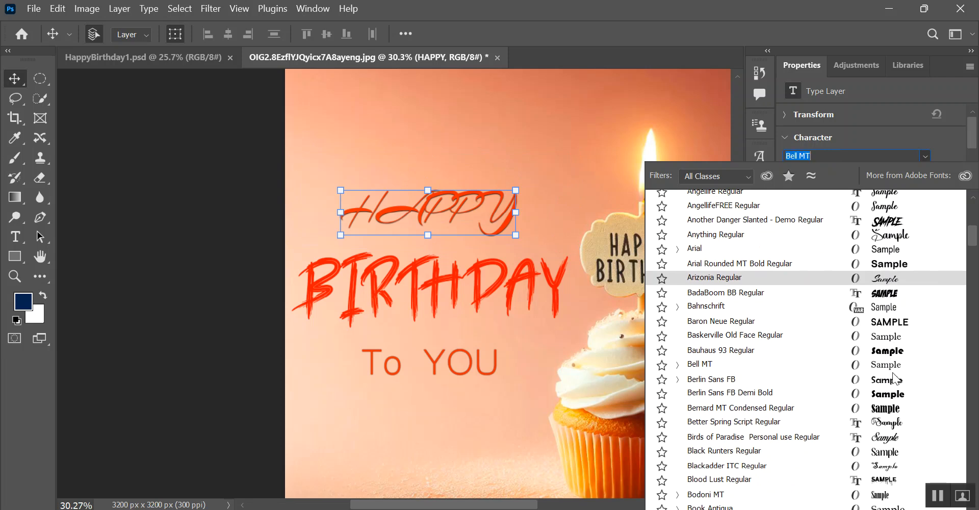
scroll(893, 378, "down", 3)
scroll(894, 378, "down", 1)
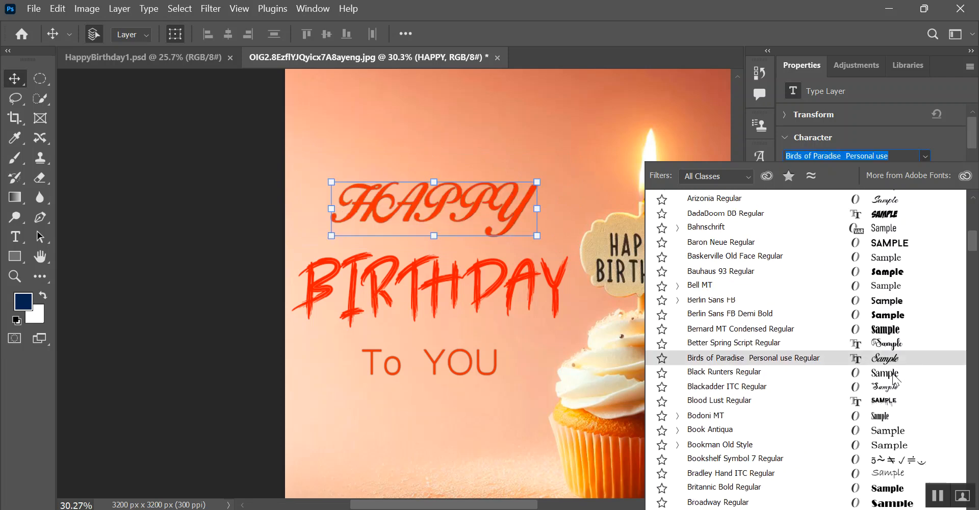
scroll(892, 379, "down", 6)
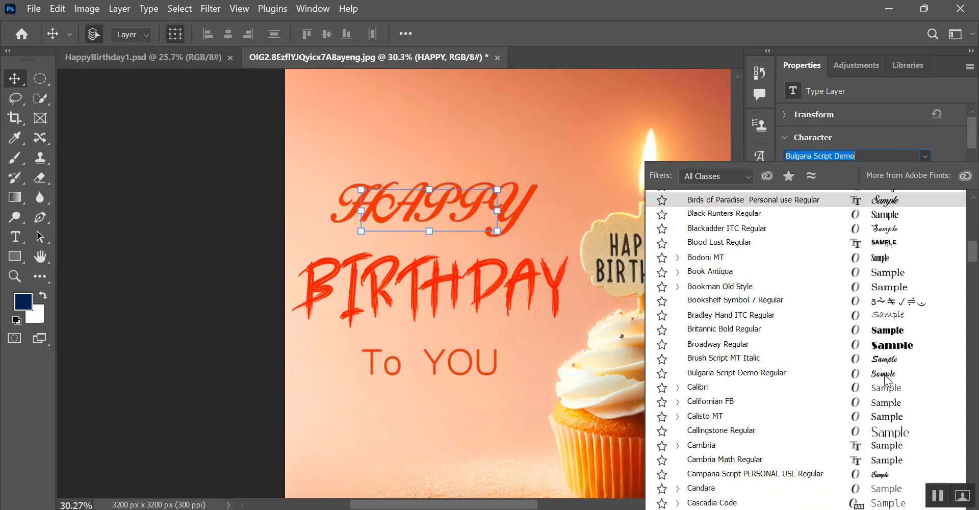
scroll(887, 380, "down", 3)
scroll(887, 380, "down", 7)
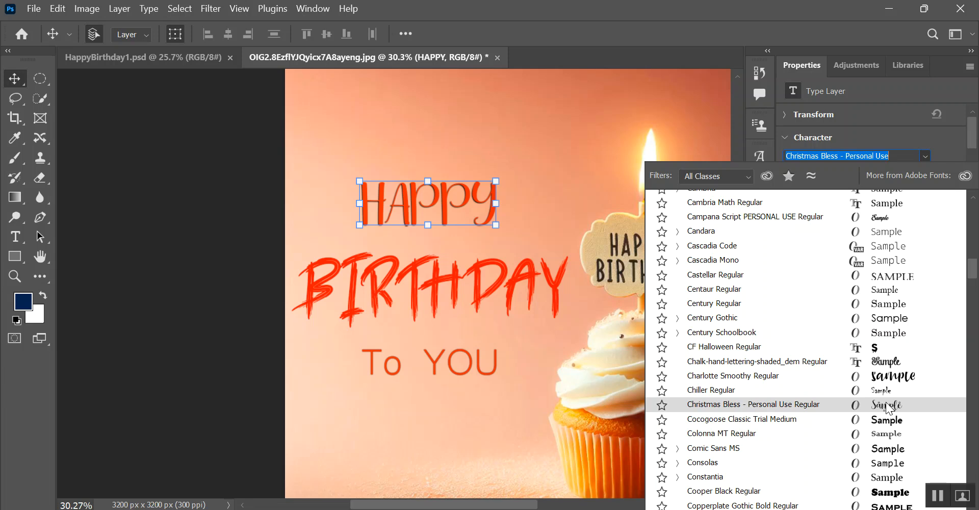
left_click(888, 409)
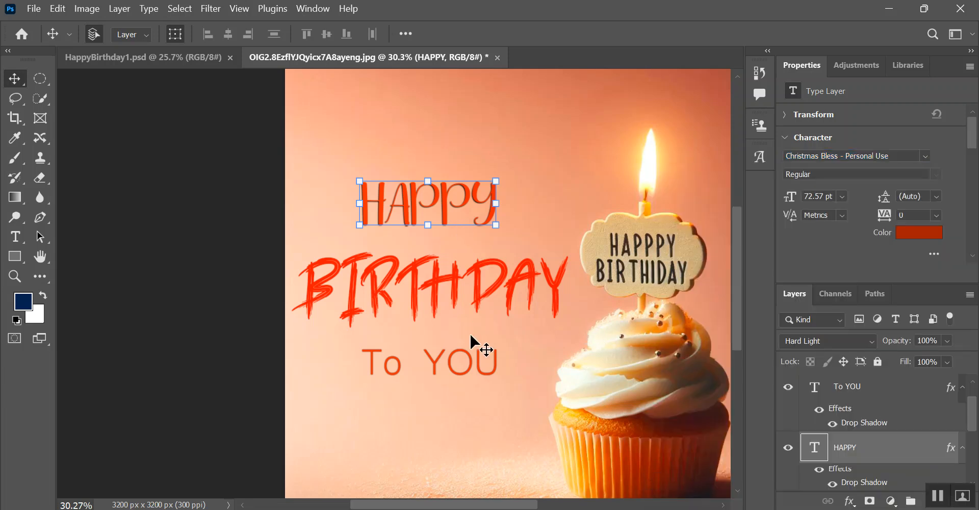
- Change the font of the "To YOU" text to Christmas Bless - Personal Use Regular
left_click(448, 355)
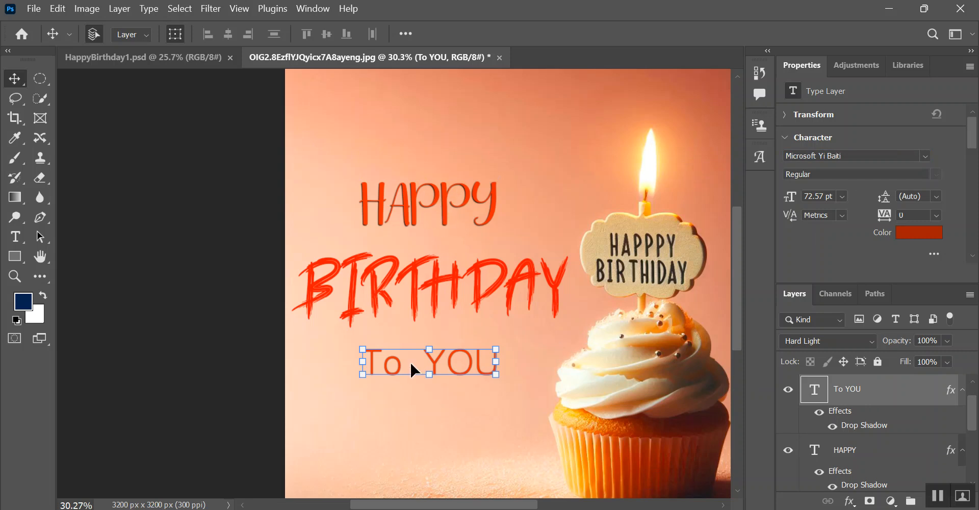
left_click(925, 156)
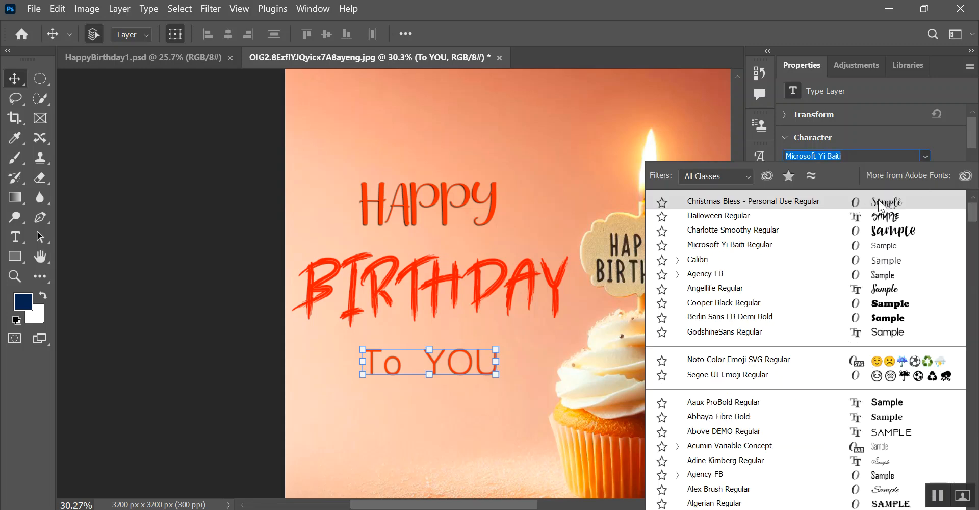
left_click(872, 202)
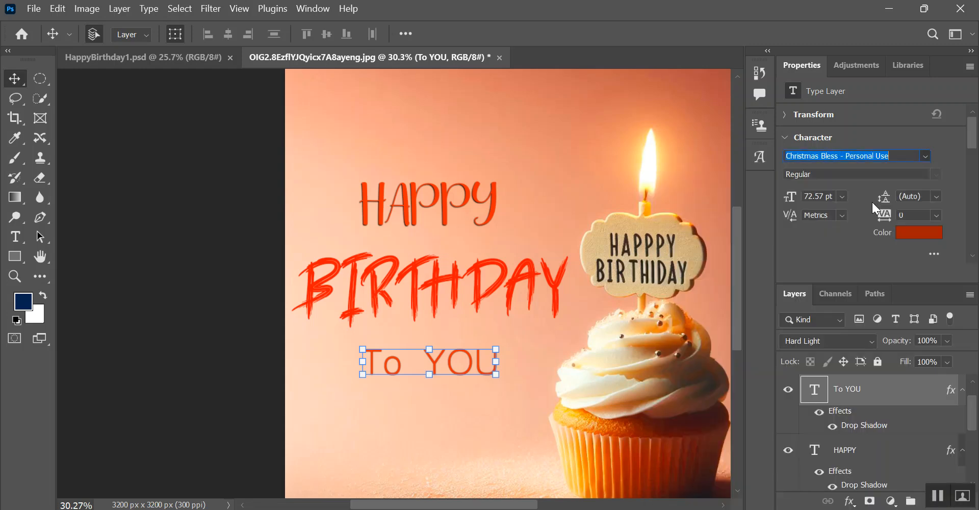
left_click(570, 414)
- Add a drop shadow to the BIRTHDAY text with a distance of 3 px, spread of 2% and size of 2 px
left_click(485, 315)
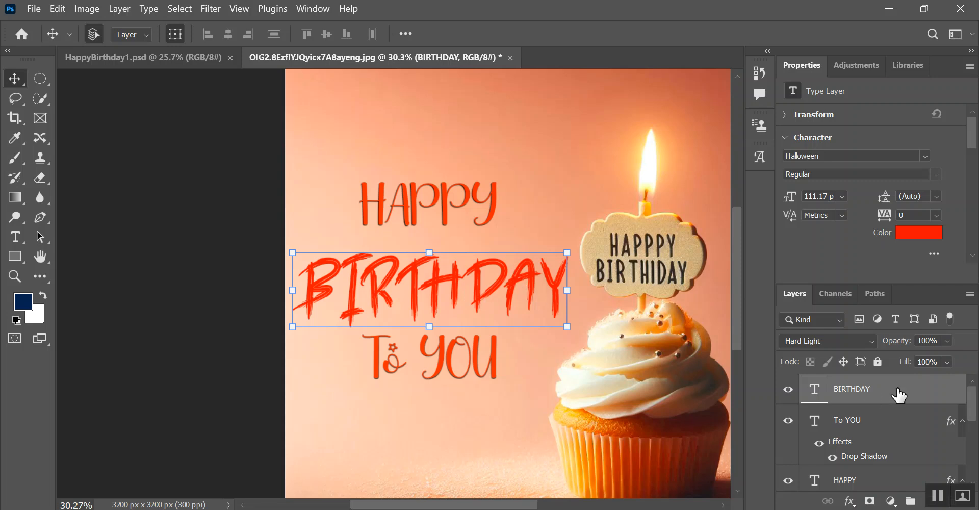
left_click(849, 503)
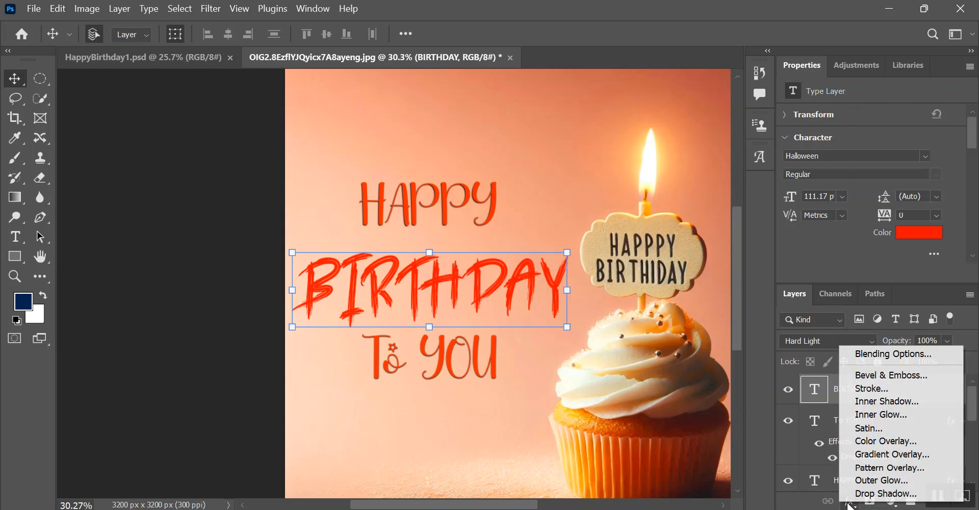
left_click(875, 494)
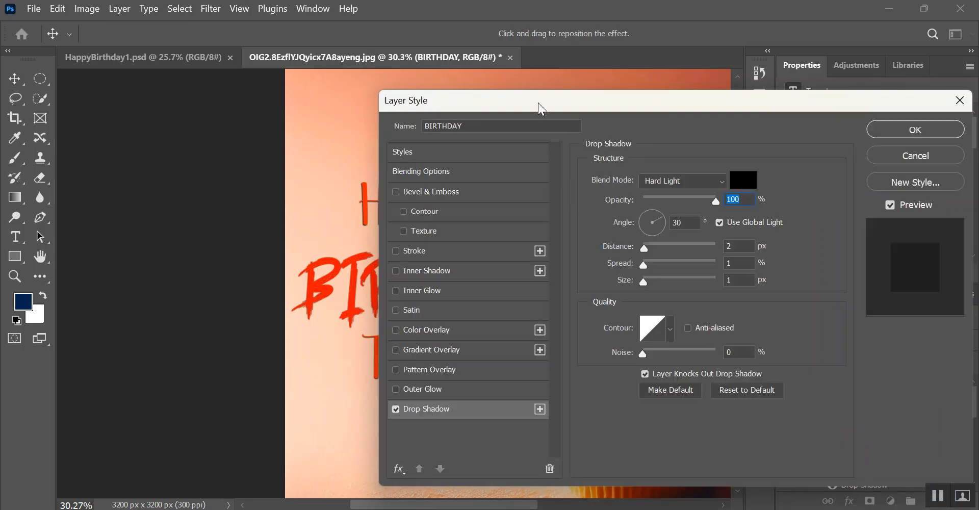
left_click_drag(537, 103, 699, 88)
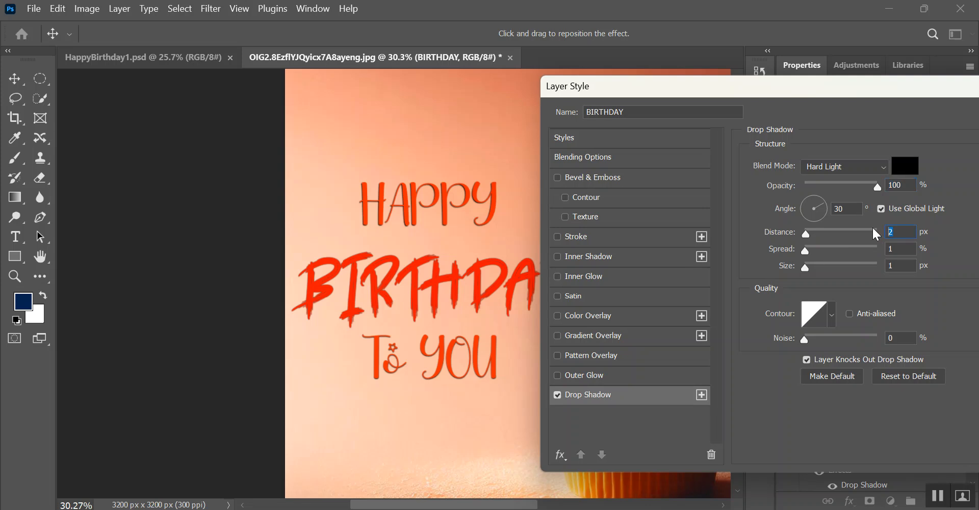
key("Tab")
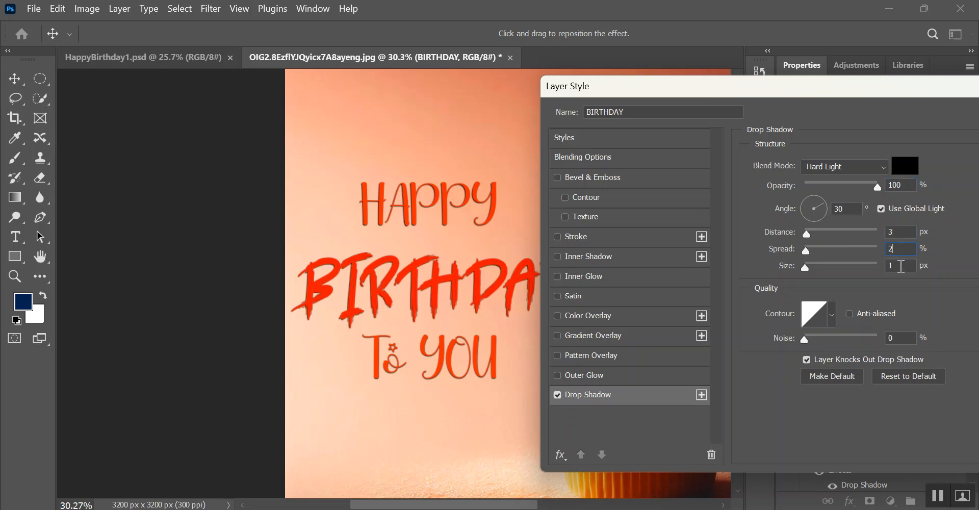
left_click_drag(852, 95, 747, 106)
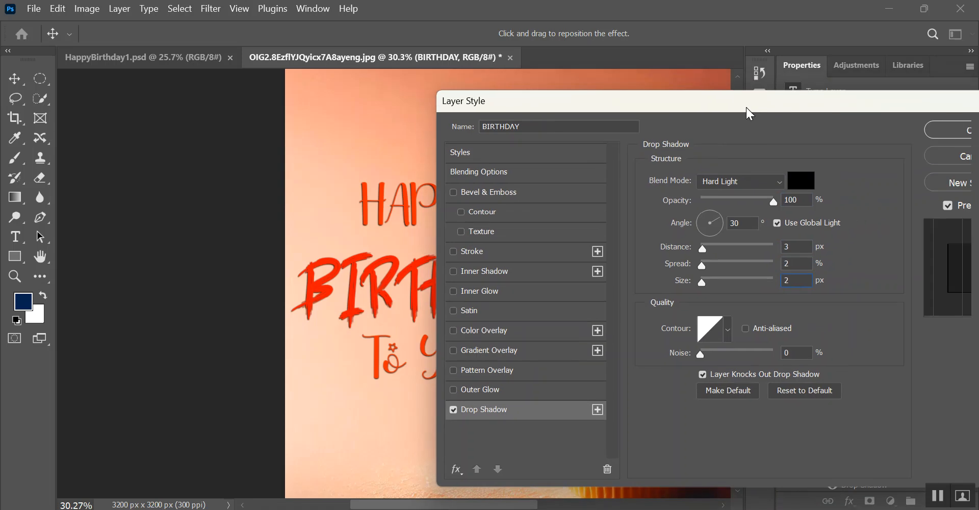
left_click(972, 130)
left_click(462, 431)
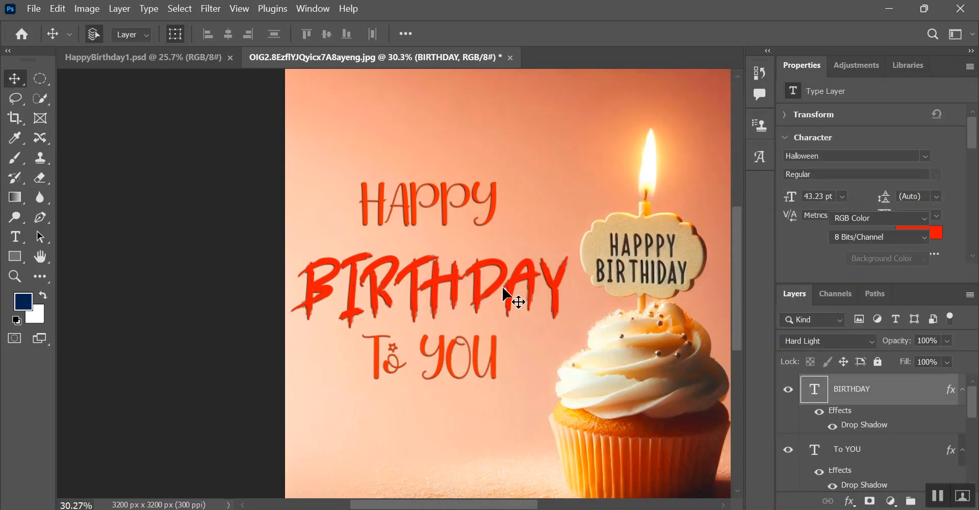
- Try yellow, off-white and blue for the BIRTHDAY drop shadow, and settle on near-black (030303) as its color
scroll(476, 297, "up", 4)
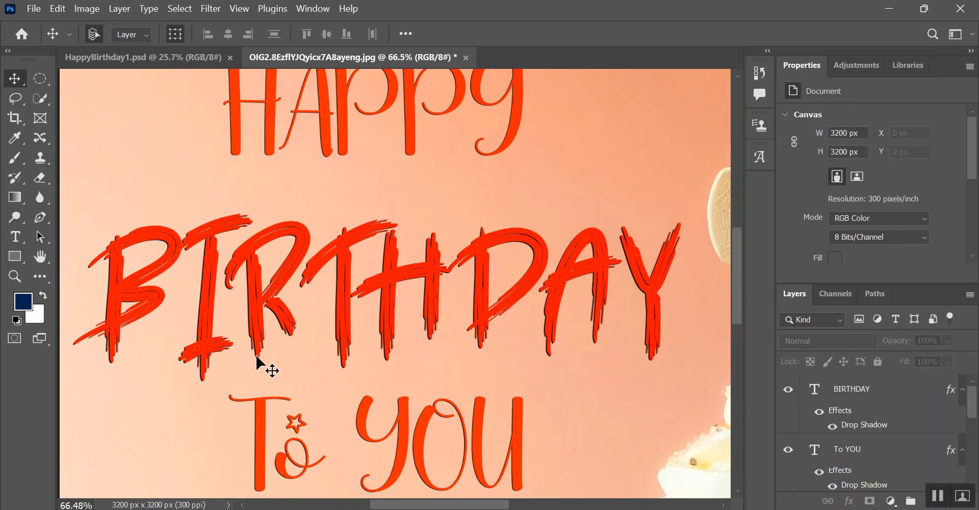
scroll(266, 331, "down", 4)
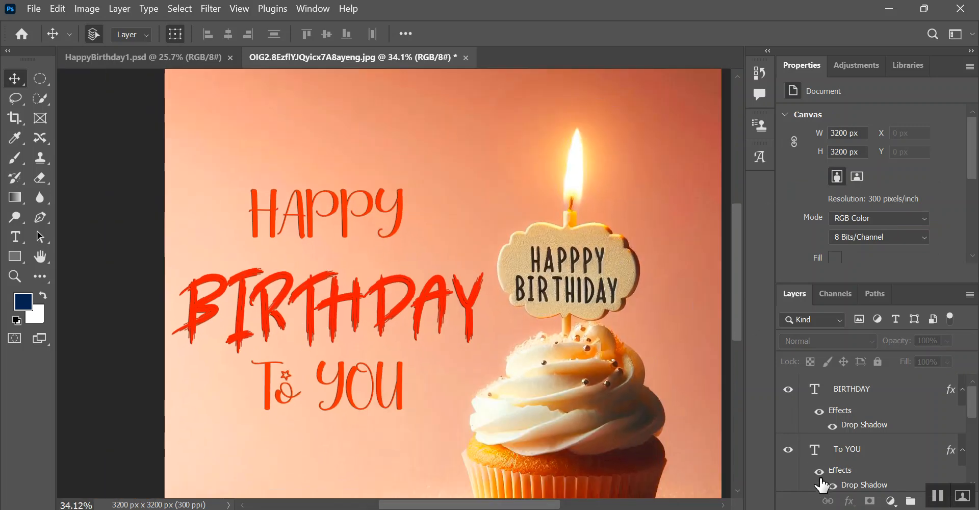
left_click(361, 323)
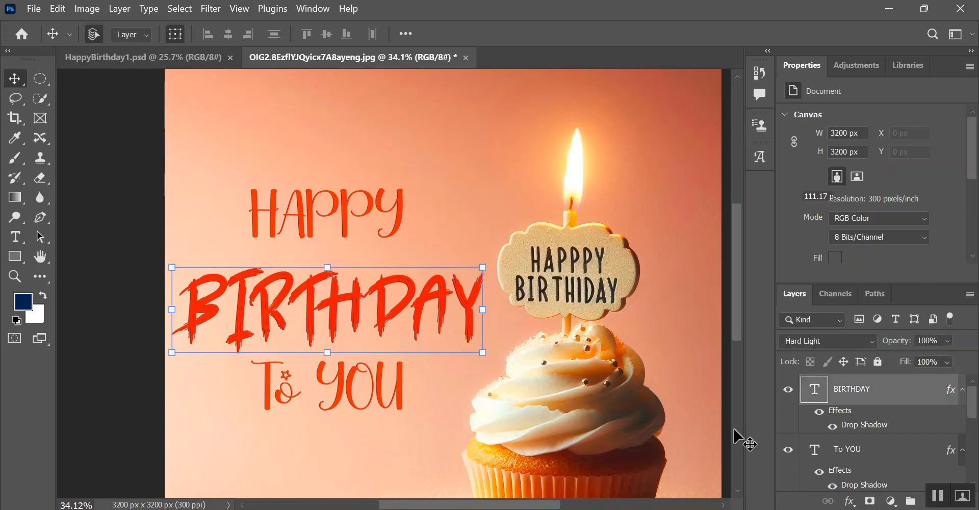
left_click(850, 502)
left_click(872, 496)
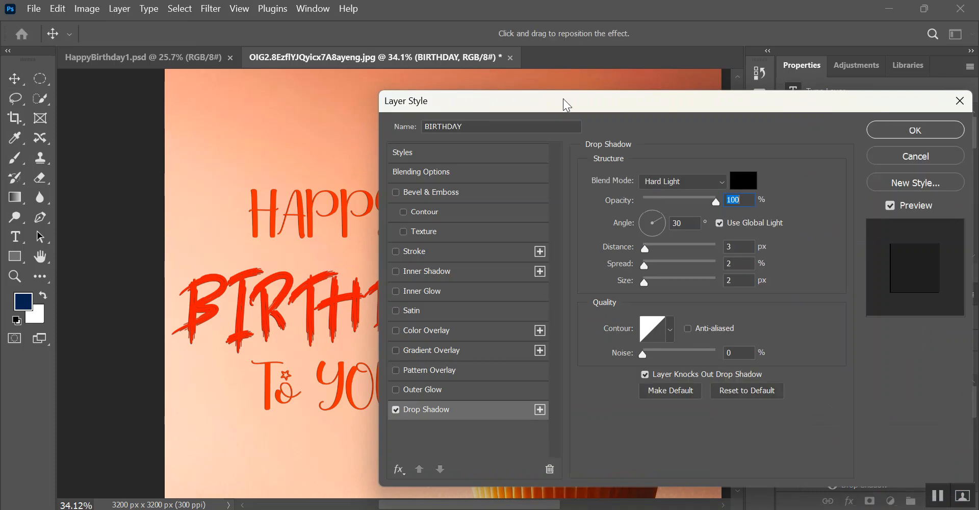
left_click_drag(564, 103, 607, 115)
left_click(913, 198)
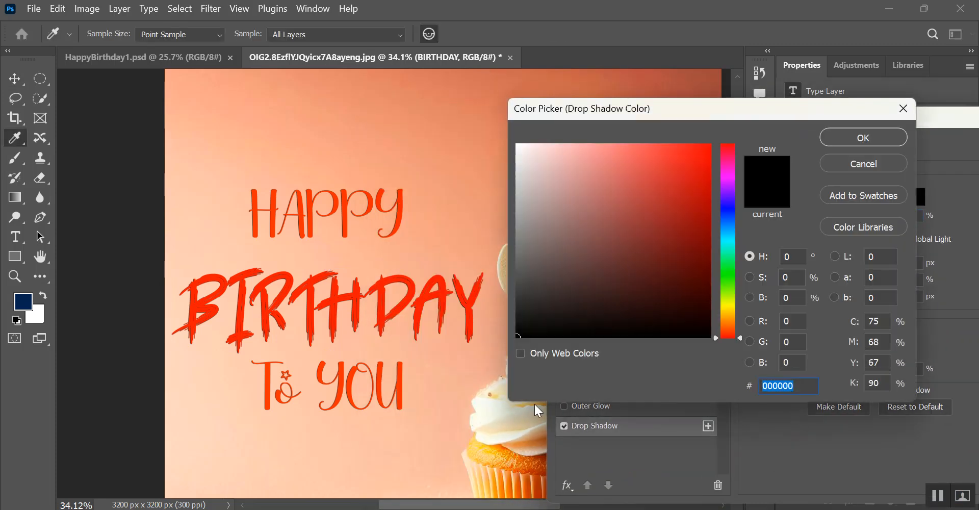
left_click_drag(741, 339, 742, 307)
left_click(706, 146)
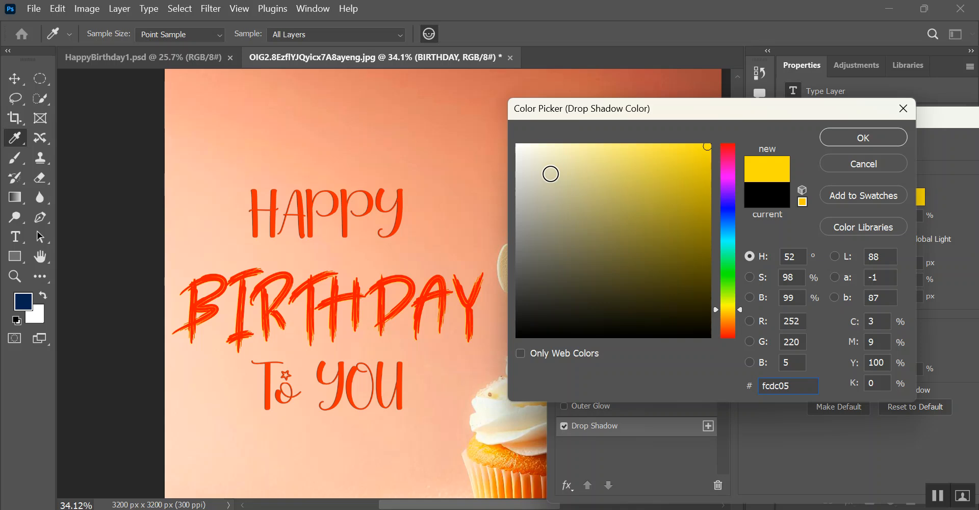
left_click(519, 146)
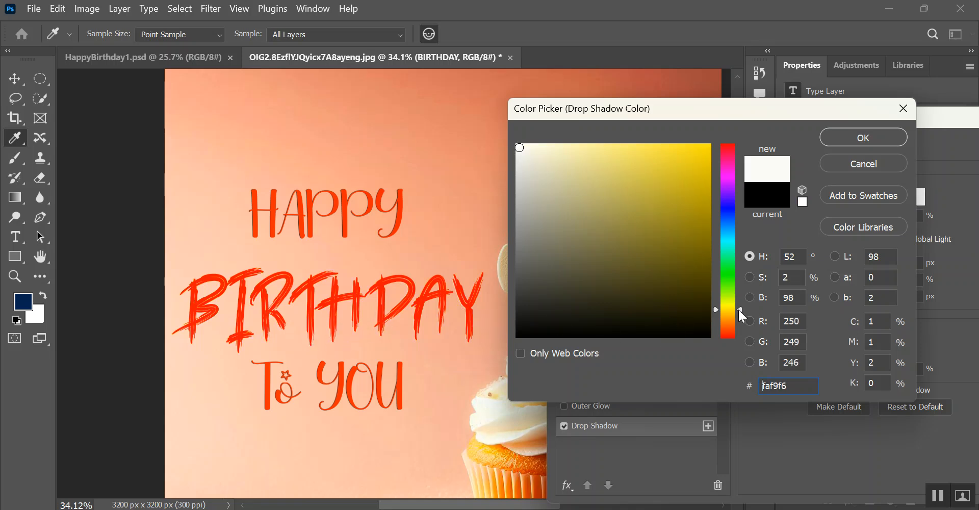
left_click_drag(739, 310, 740, 206)
left_click(704, 145)
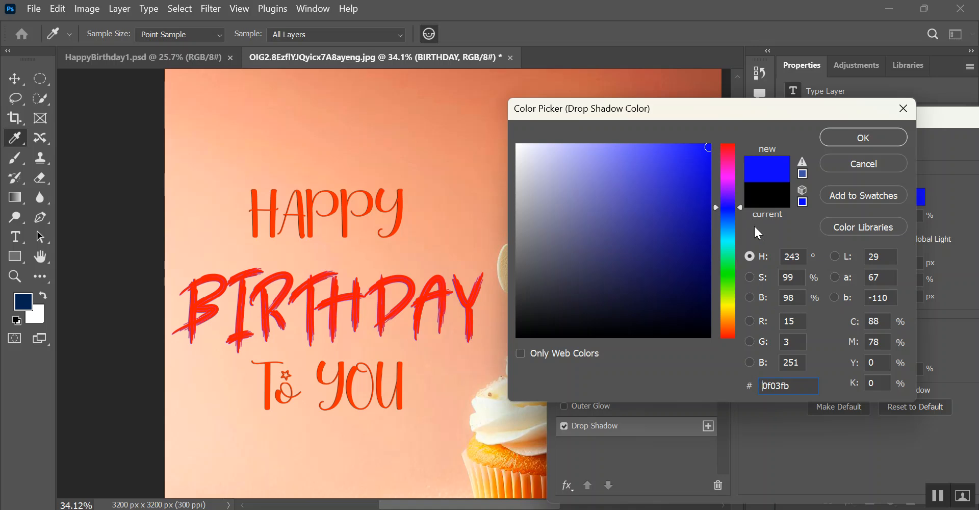
left_click(518, 335)
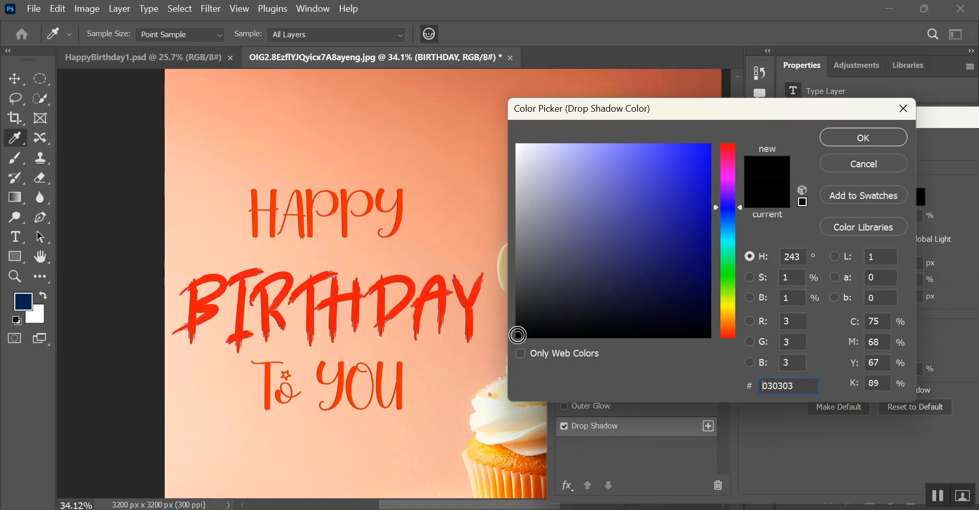
left_click(888, 137)
left_click_drag(938, 120, 721, 138)
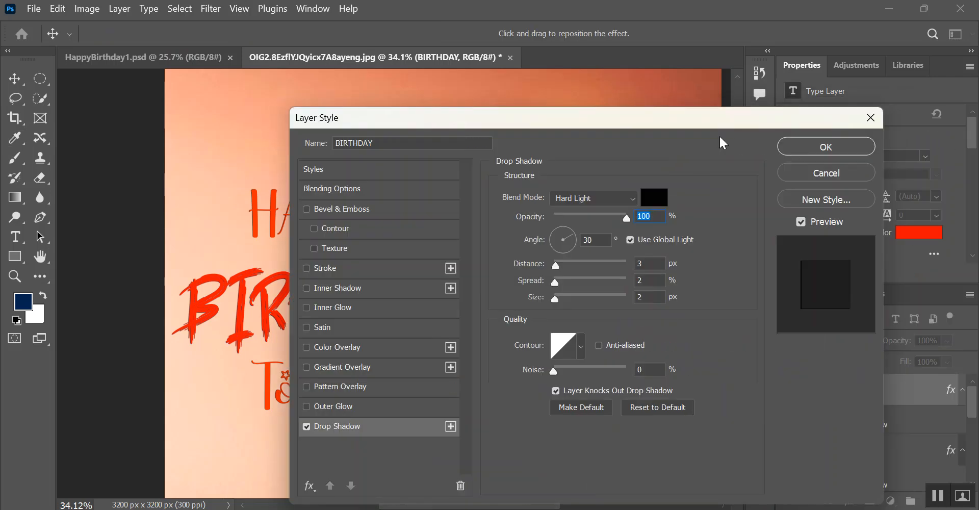
left_click(850, 147)
- Shift the HAPPY and "To YOU" lines slightly toward the cupcake to centre them on BIRTHDAY, and select all three text layers together
scroll(592, 357, "down", 3)
left_click(557, 407)
scroll(549, 365, "down", 2)
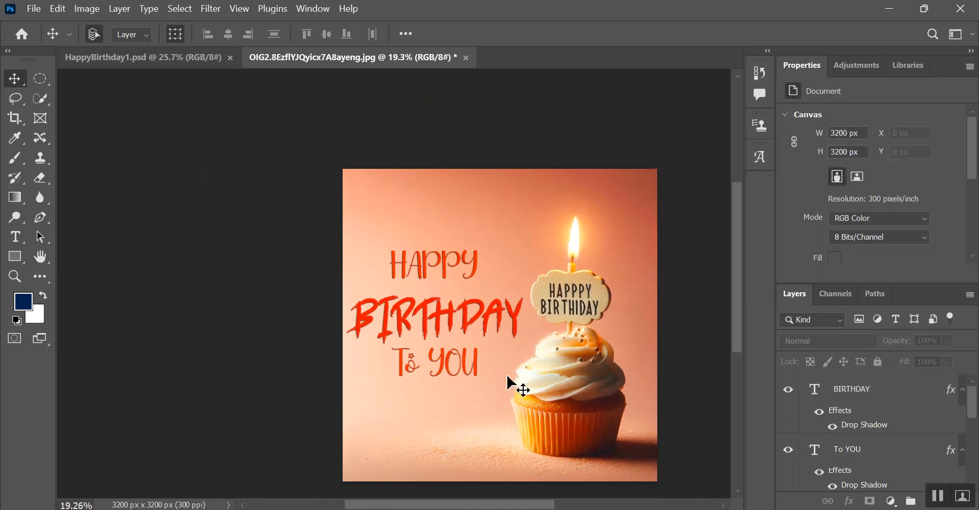
scroll(507, 372, "up", 3)
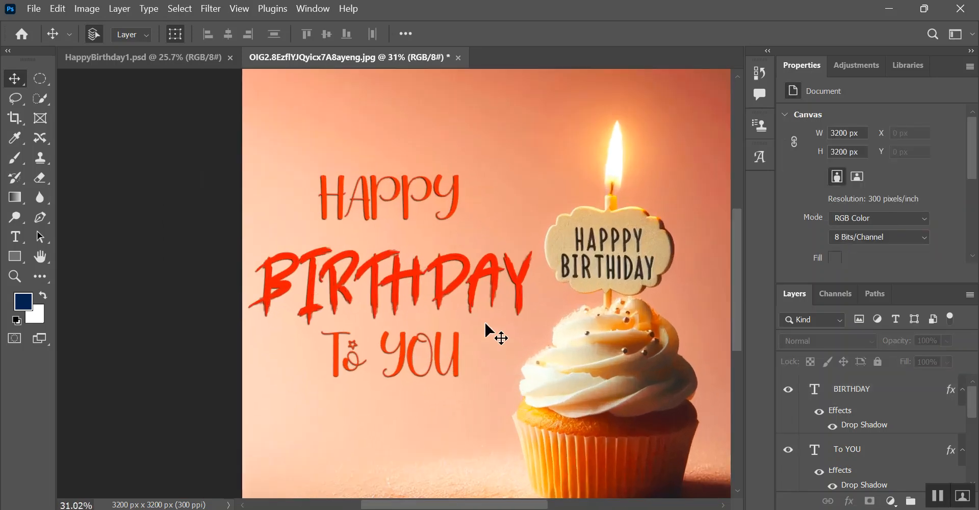
left_click(389, 199)
mouse_move(403, 194)
left_mouse_down()
mouse_move(429, 194)
mouse_move(407, 196)
mouse_move(409, 203)
left_mouse_up()
left_click_drag(427, 349, 438, 357)
left_click(516, 347)
left_click_drag(301, 110, 492, 396)
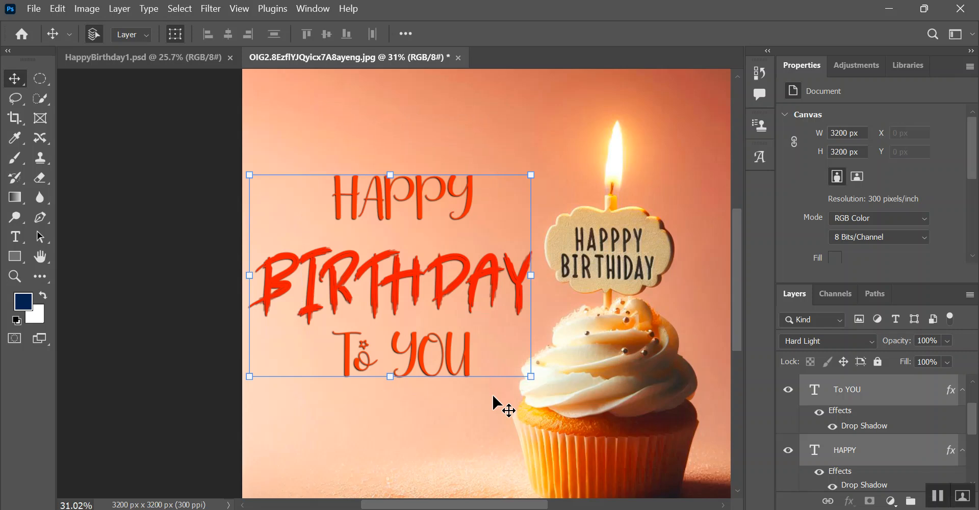
- Move the selected HAPPY BIRTHDAY To YOU text layers slightly higher beside the cupcake and deselect them
mouse_move(528, 377)
left_mouse_down()
mouse_move(477, 330)
mouse_move(562, 397)
mouse_move(528, 359)
mouse_move(527, 371)
left_mouse_up()
scroll(427, 294, "up", 2)
mouse_move(428, 297)
left_mouse_down()
mouse_move(422, 225)
mouse_move(432, 284)
left_mouse_up()
left_click(574, 201)
left_click(577, 156)
scroll(564, 271, "down", 1)
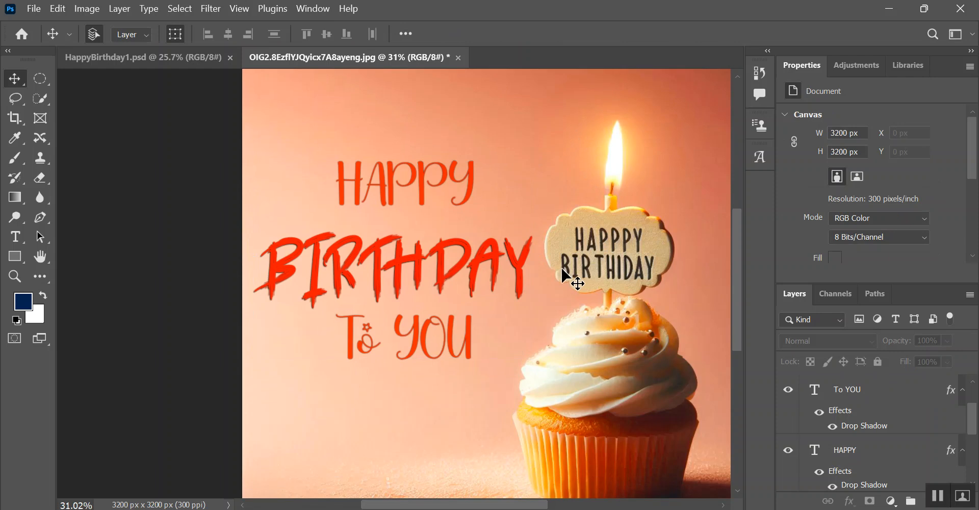
scroll(569, 278, "down", 3)
scroll(564, 291, "up", 3)
scroll(555, 323, "up", 3)
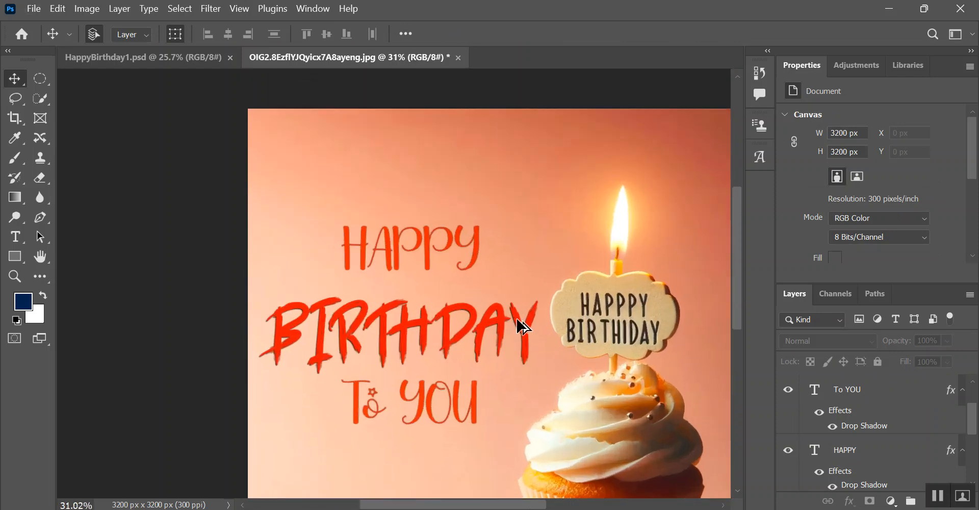
left_click(413, 247)
left_click(112, 88)
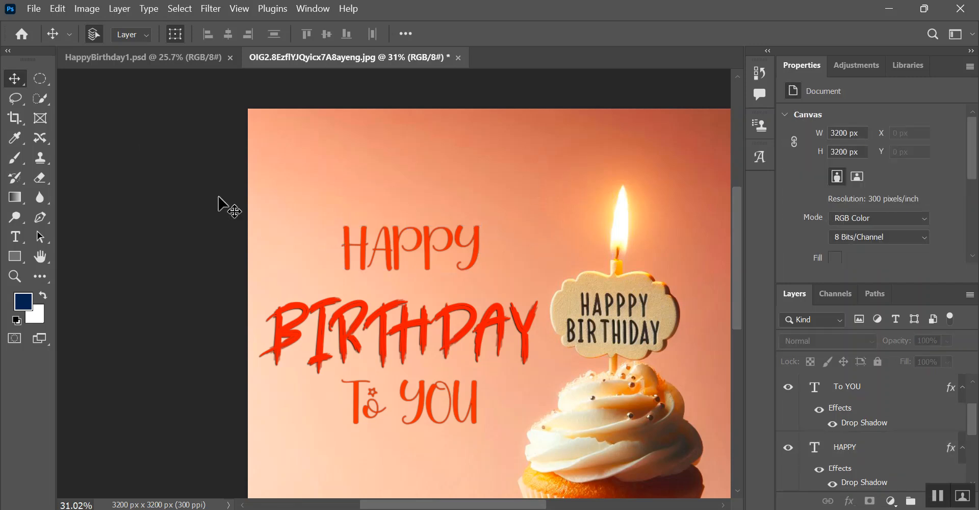
- Export the design for web as a maximum-quality JPEG named HappyBirthday2 in the Ready to Upload folder
key("ctrl+alt+shift+s")
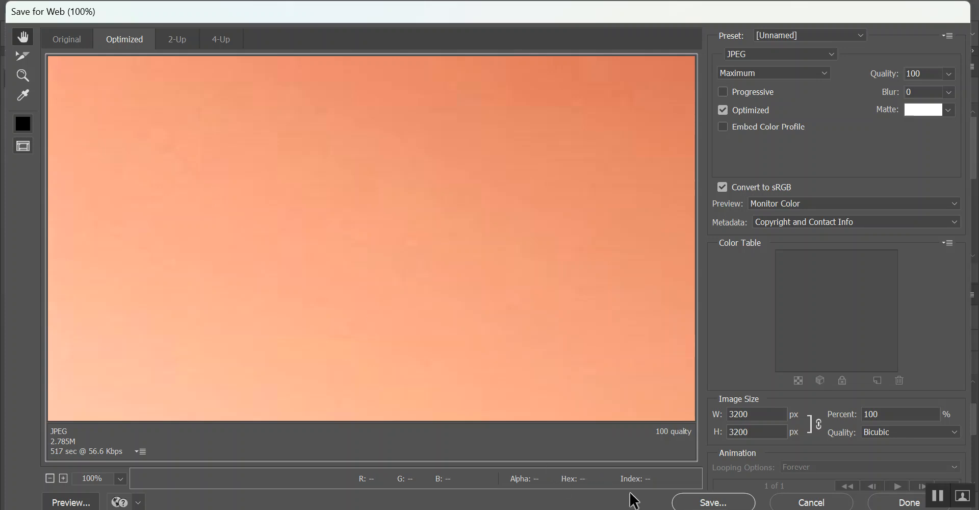
left_click(701, 499)
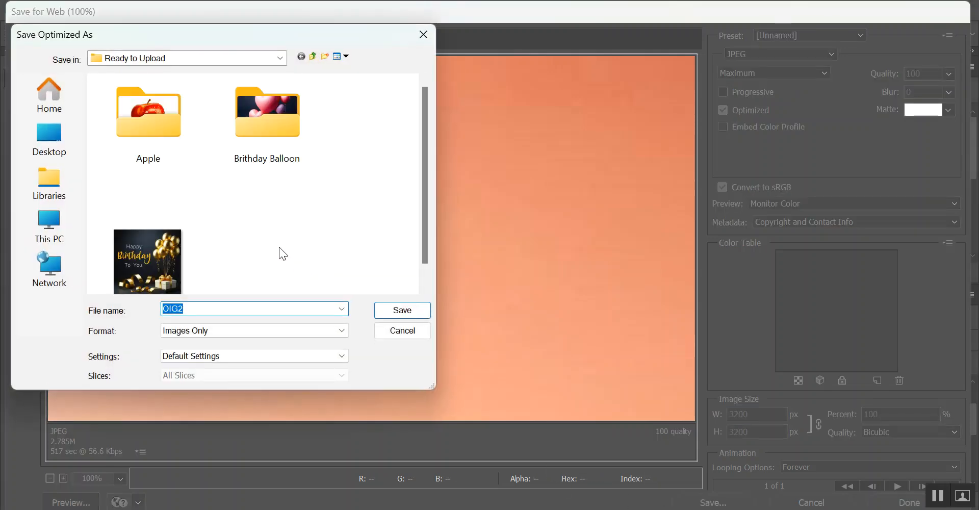
scroll(265, 240, "down", 1)
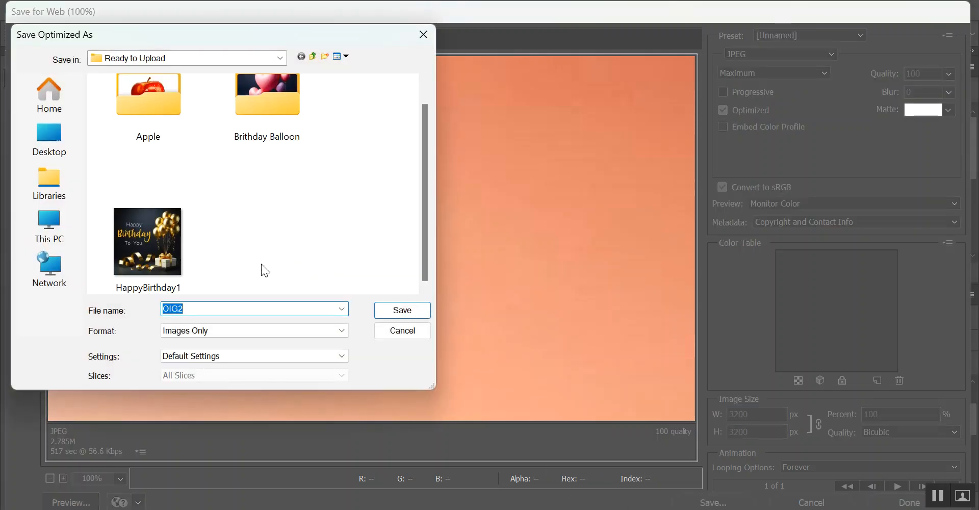
left_click(150, 254)
double_click(228, 313)
left_click_drag(216, 309, 275, 308)
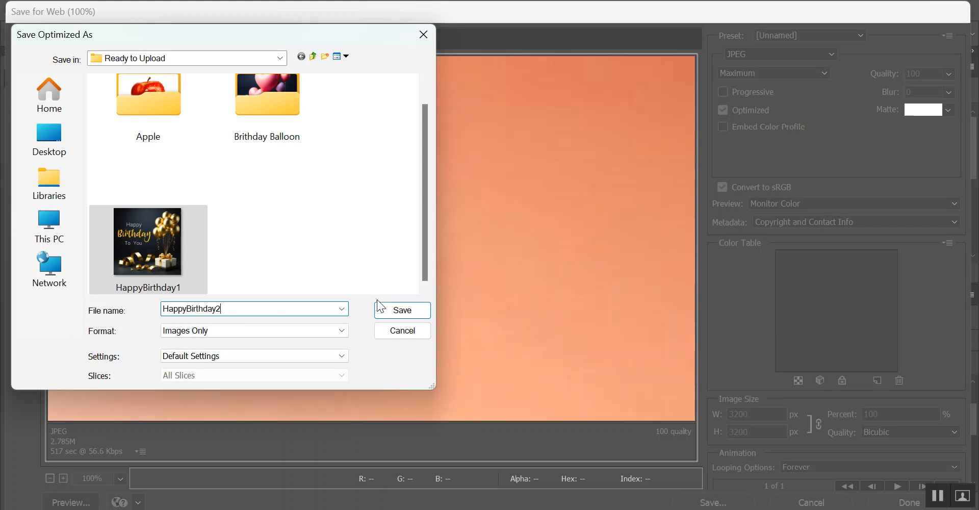
type("2")
left_click(402, 311)
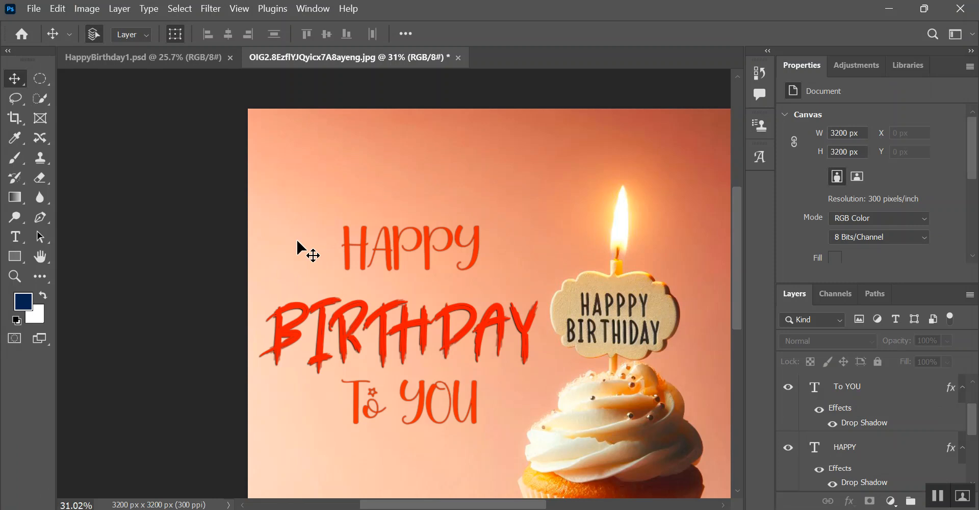
- Save the layered document as a Photoshop file named HappyBirthday2 in the Birthday > Ready to Upload folder
scroll(421, 214, "down", 2)
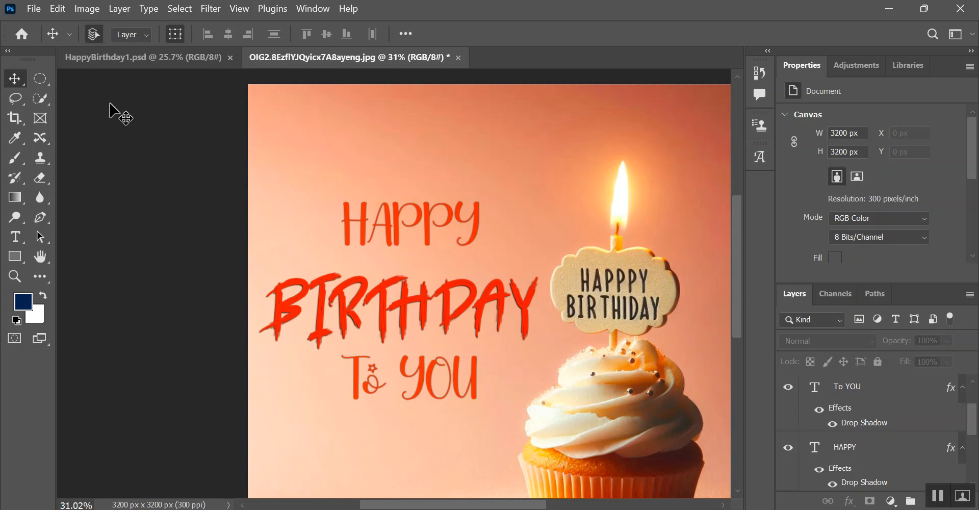
left_click(33, 9)
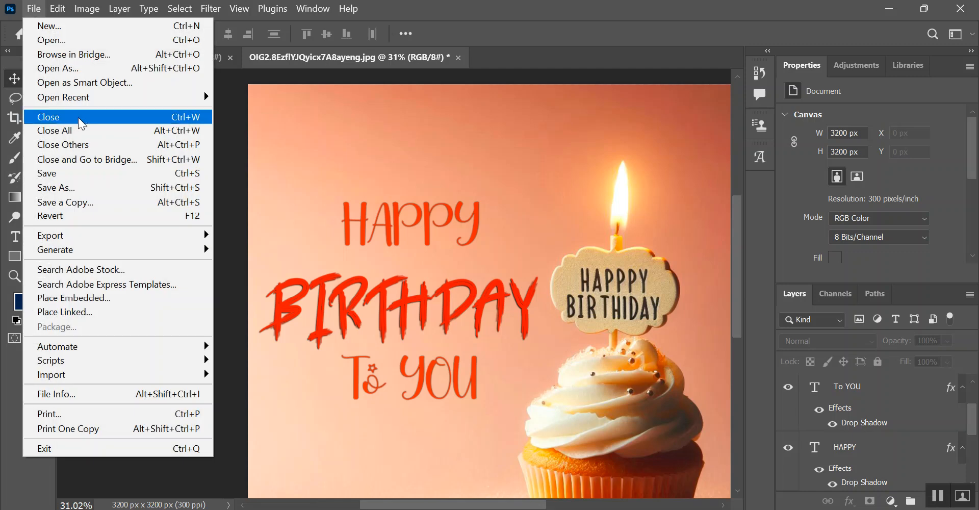
left_click(72, 187)
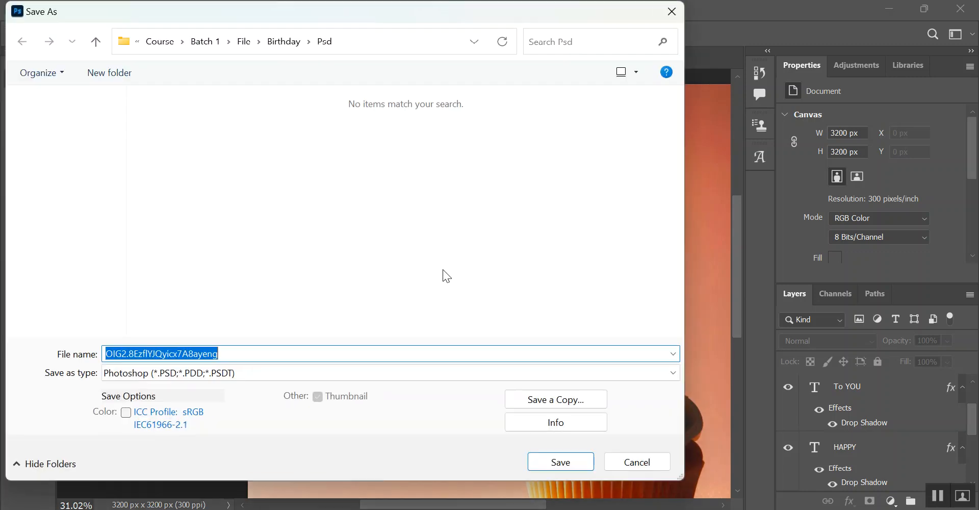
left_click(281, 44)
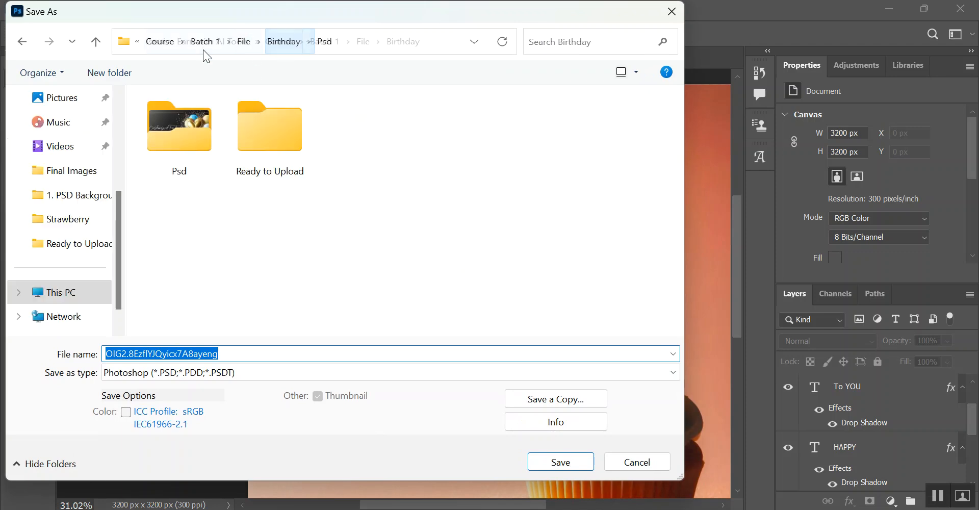
double_click(264, 134)
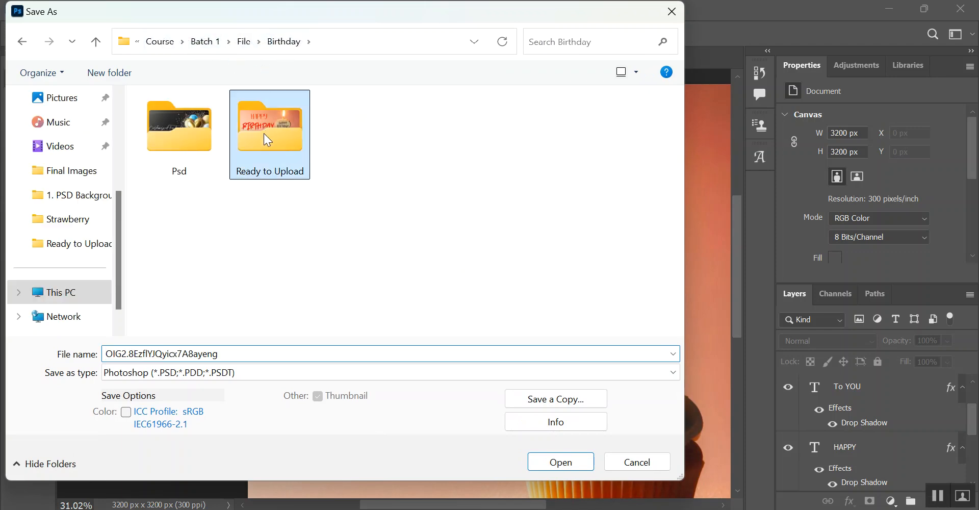
left_click(380, 156)
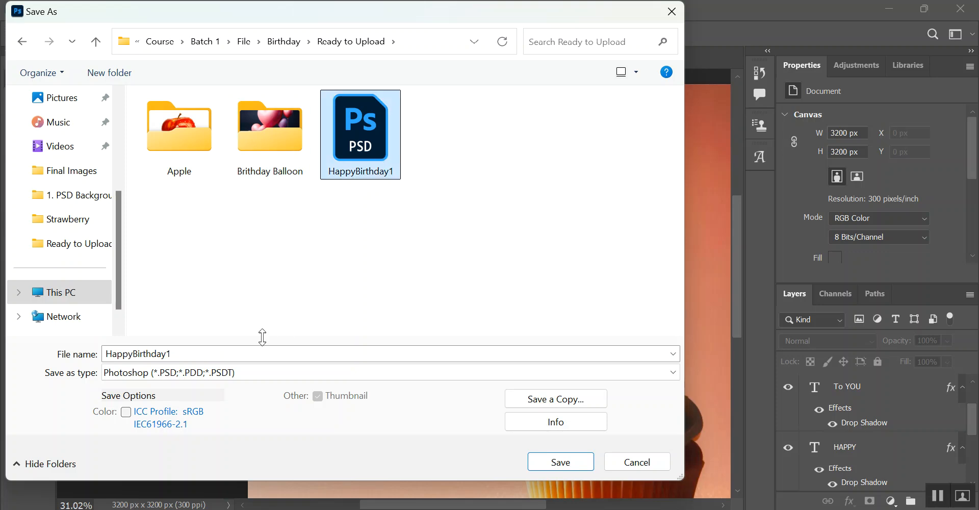
double_click(197, 356)
left_click_drag(166, 354, 233, 353)
type("2")
left_click(587, 462)
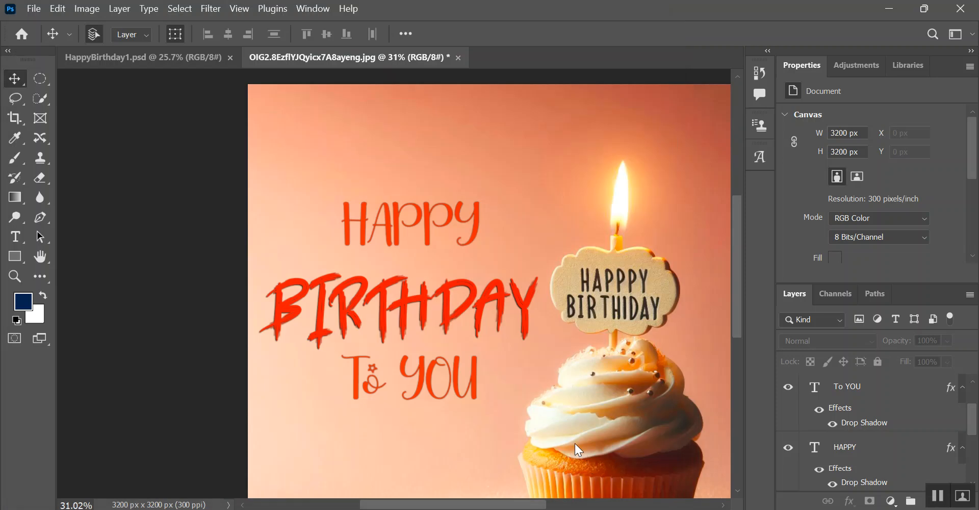
left_click(656, 134)
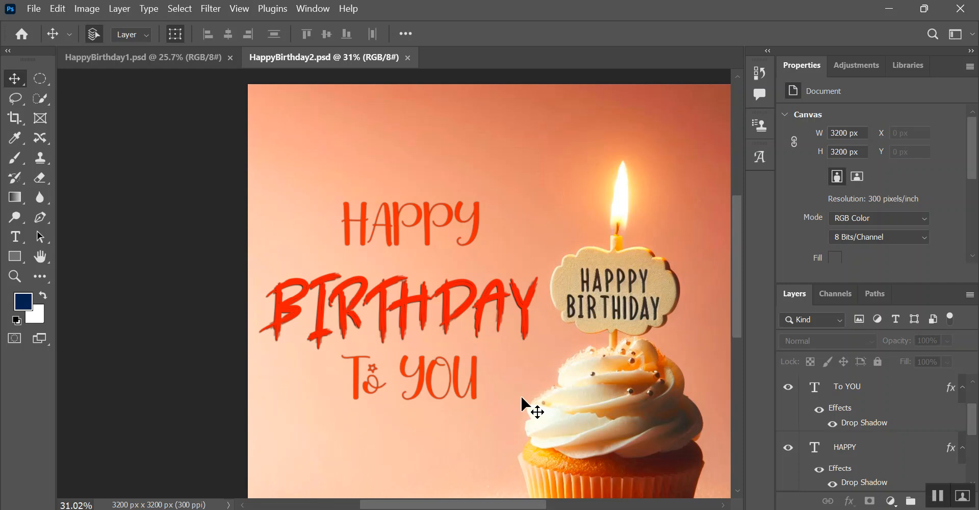
- Check the whole cupcake birthday design on the canvas and close Photoshop
scroll(596, 382, "down", 1)
scroll(595, 383, "down", 3)
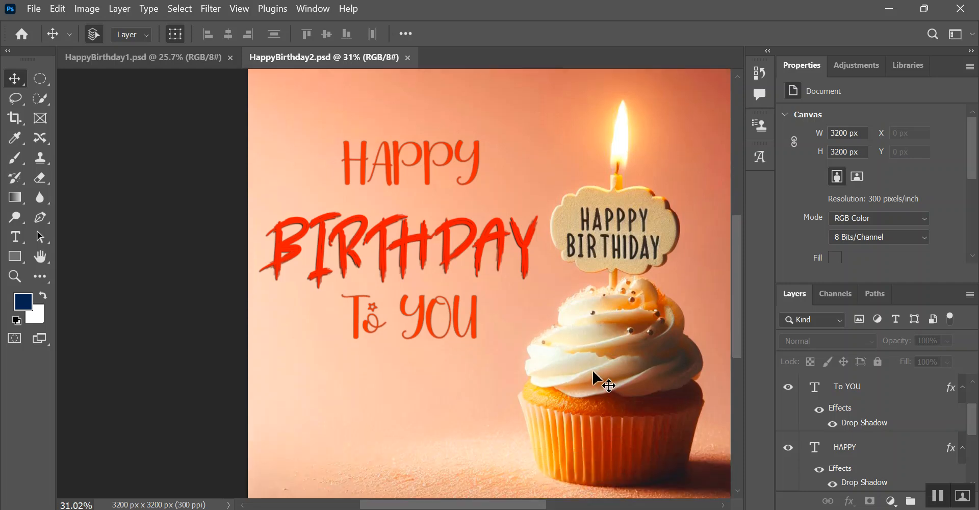
scroll(591, 365, "down", 2)
scroll(567, 326, "down", 1)
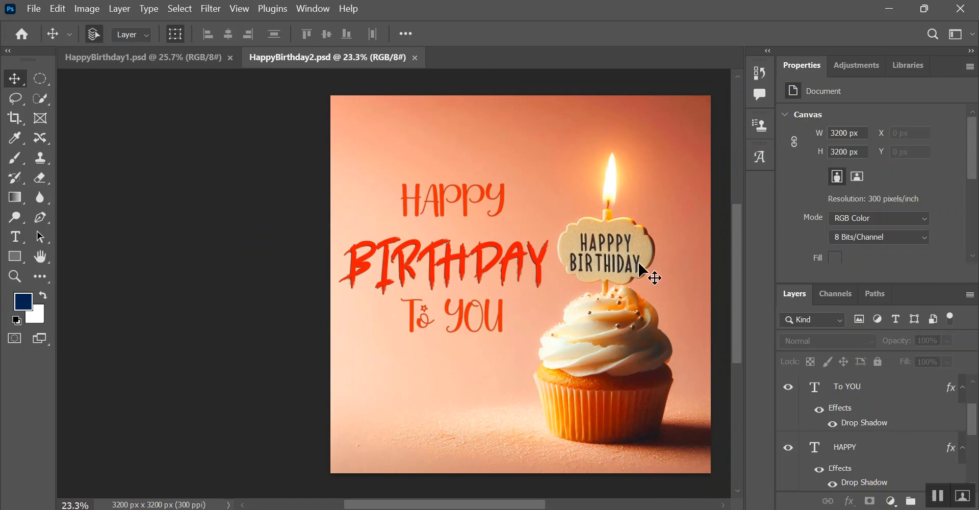
left_click(959, 10)
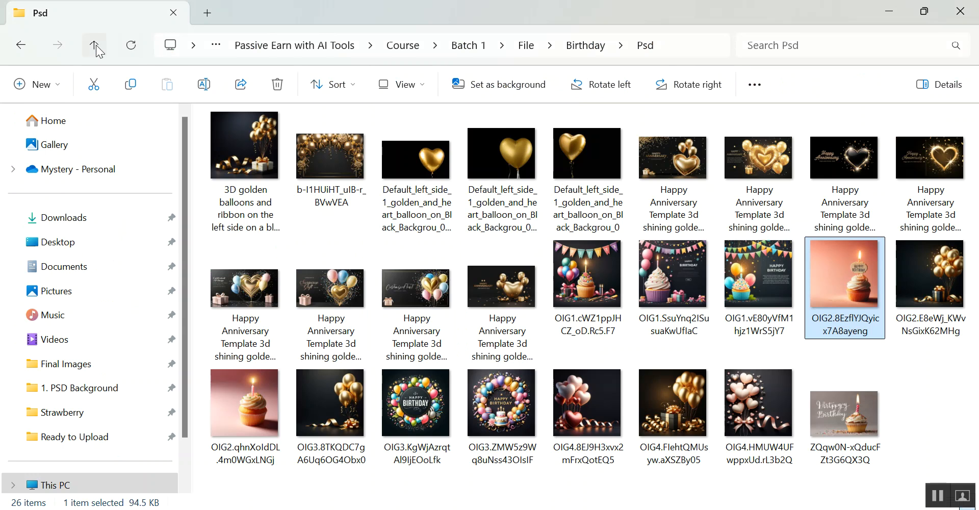
- Go to Birthday's Ready to Upload folder in File Explorer, preview the HappyBirthday1 JPEG, and close the preview
left_click(96, 45)
double_click(327, 138)
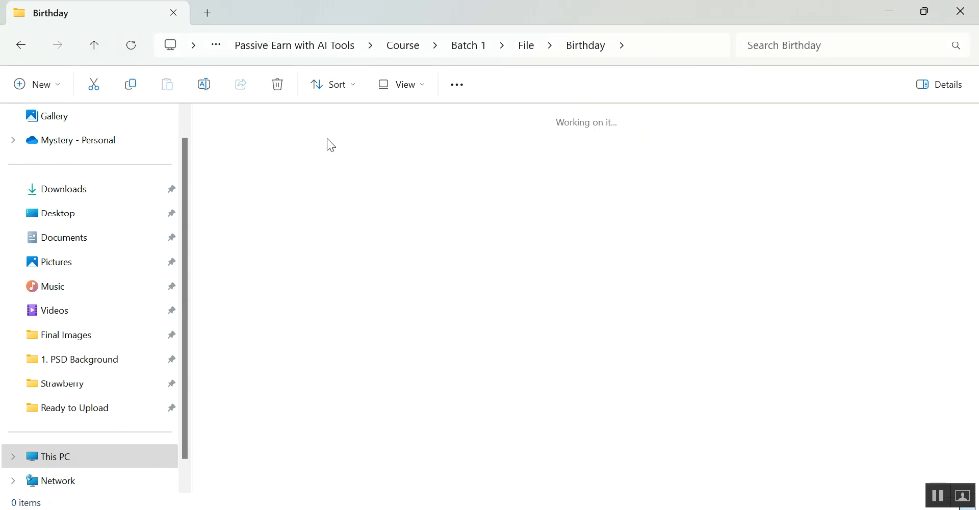
left_click(411, 136)
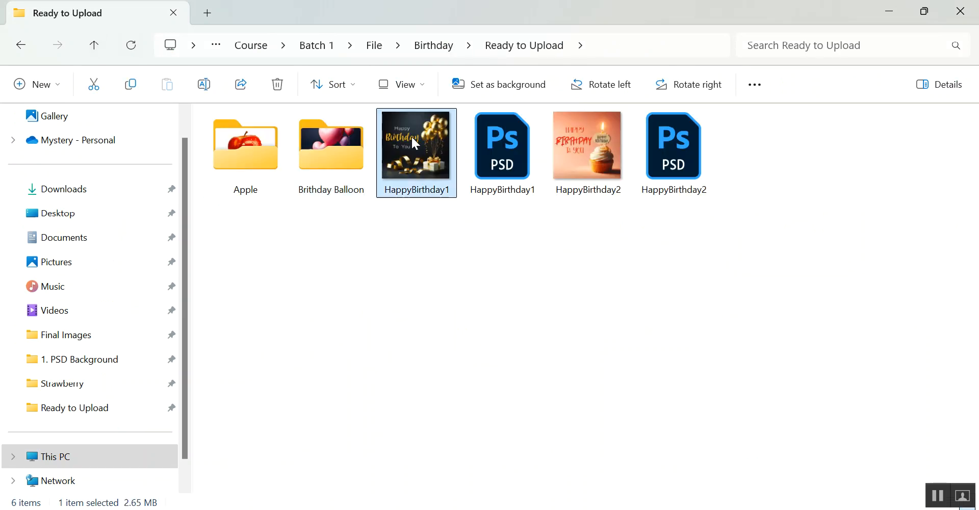
double_click(411, 135)
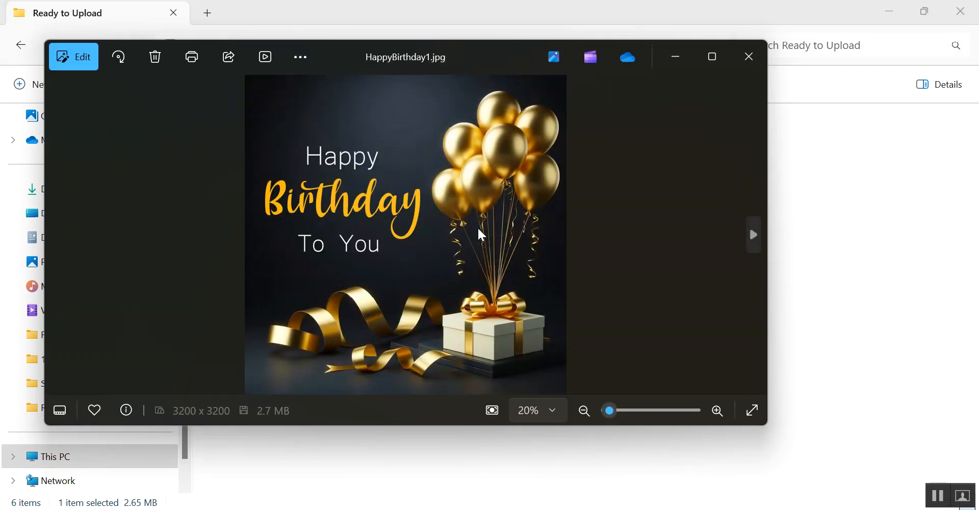
left_click(749, 56)
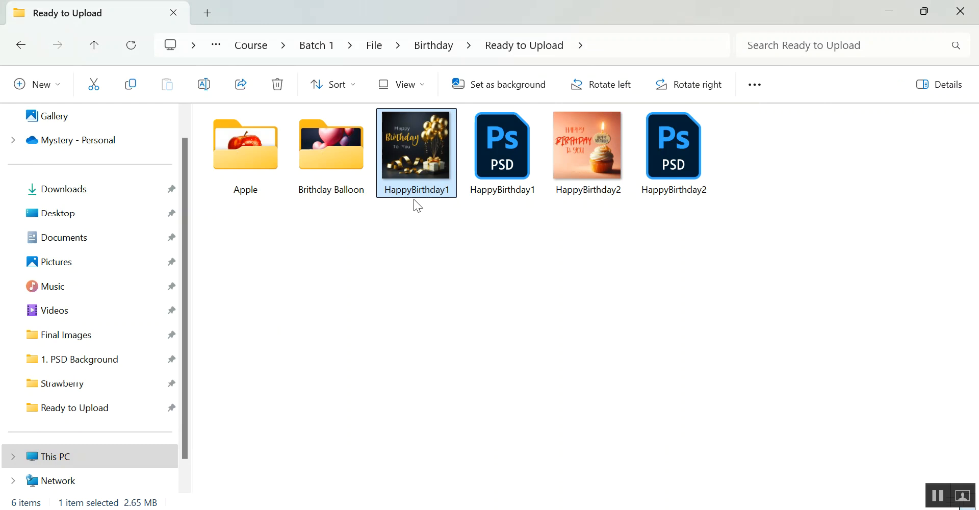
- Open the HappyBirthday1 PSD from the folder in Photoshop to check it, and close Photoshop again
left_click_drag(515, 234, 439, 160)
left_click(514, 388)
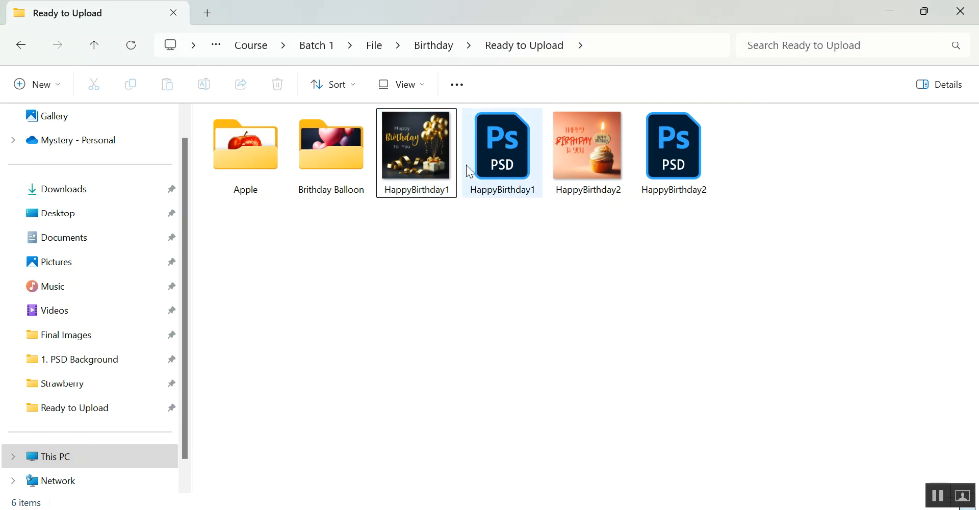
double_click(506, 130)
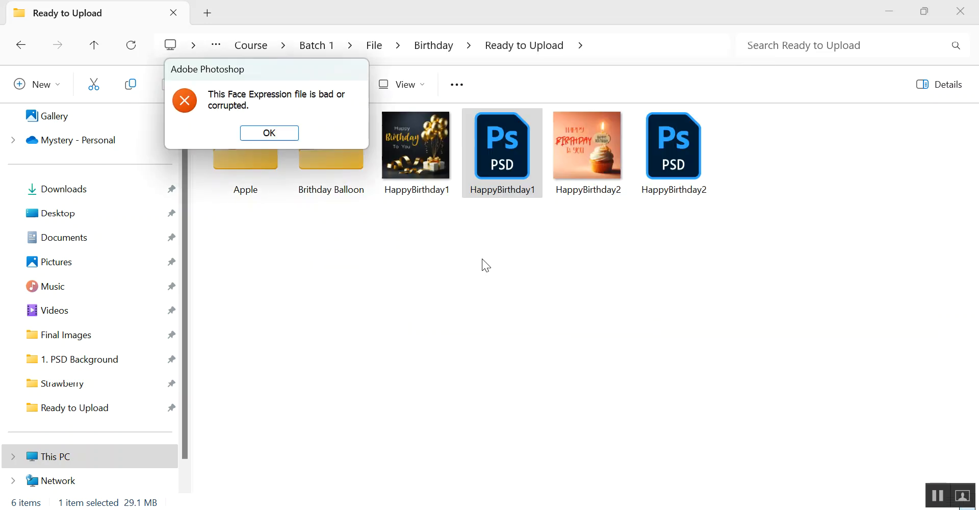
left_click(265, 131)
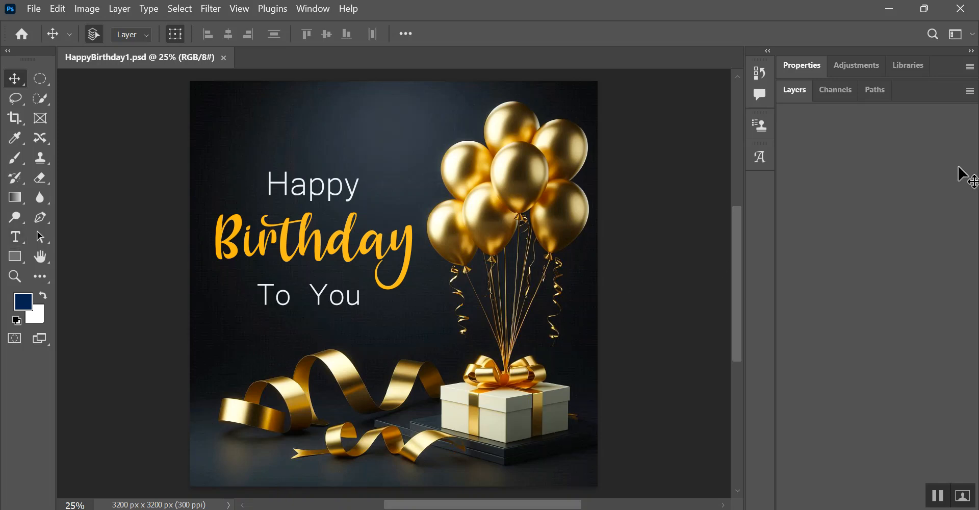
left_click(972, 7)
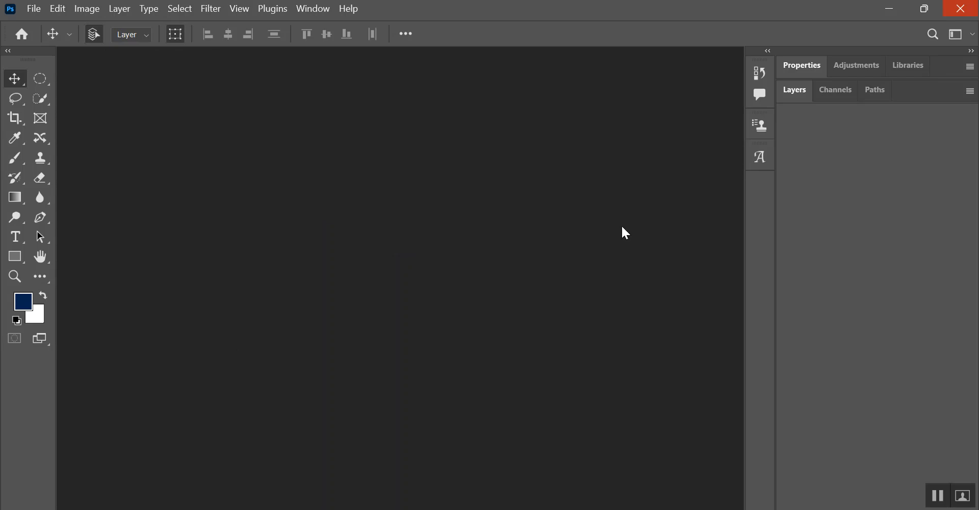
left_click_drag(512, 225, 439, 193)
left_click(692, 278)
left_click_drag(680, 225, 574, 189)
left_click(568, 337)
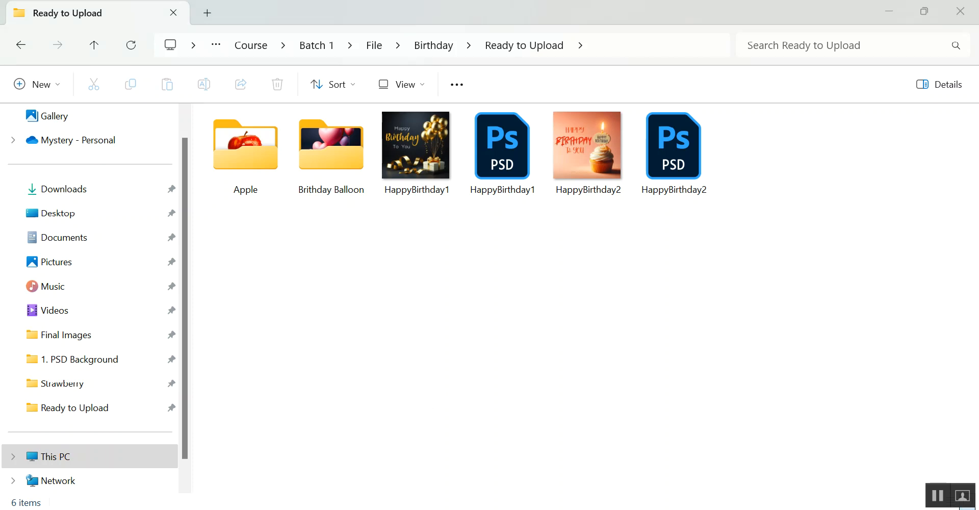
- Switch to Chrome and open the bookmarked 2024 event calendar in a new tab
left_click(338, 477)
left_click(302, 7)
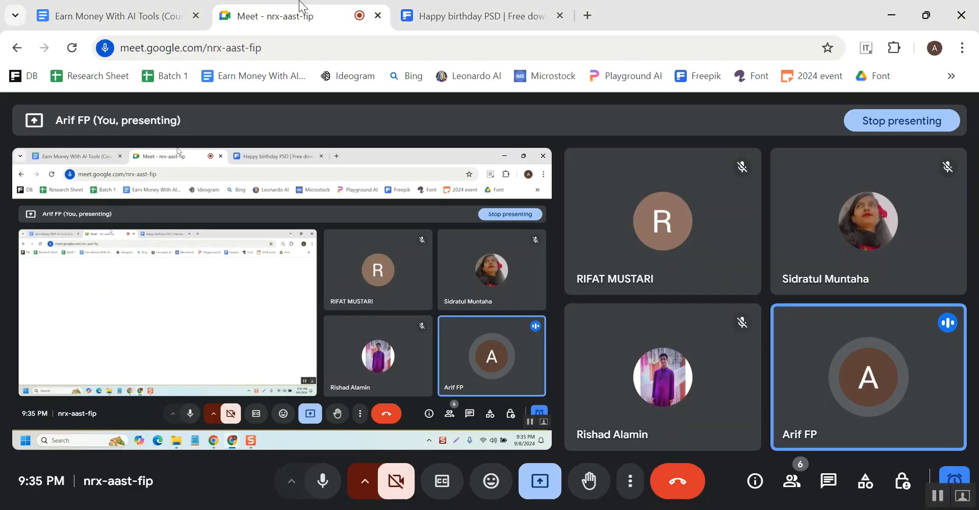
mouse_move(838, 385)
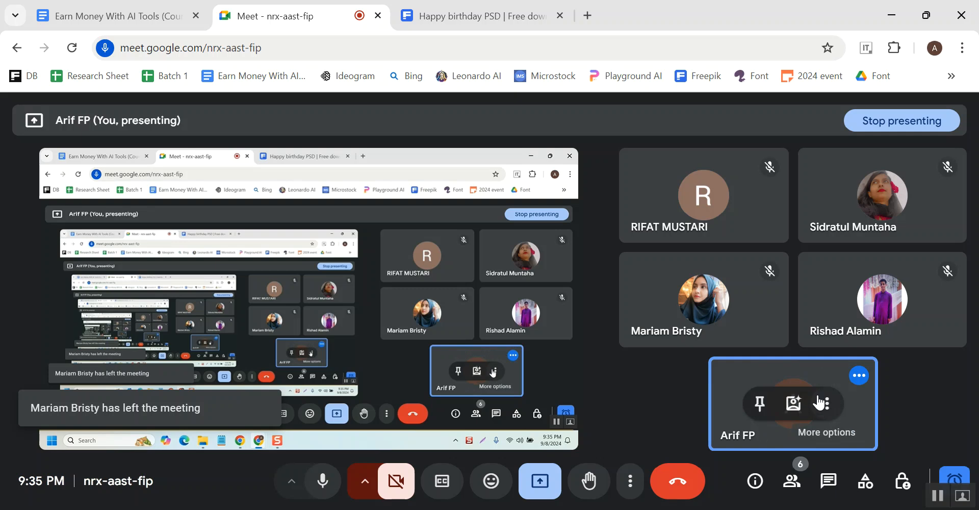
left_click(521, 15)
left_click(588, 16)
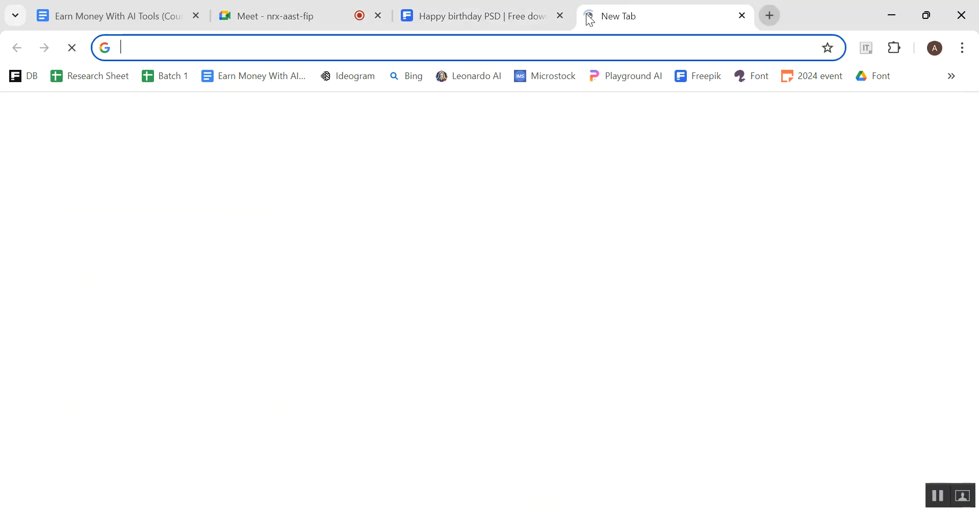
left_click(818, 75)
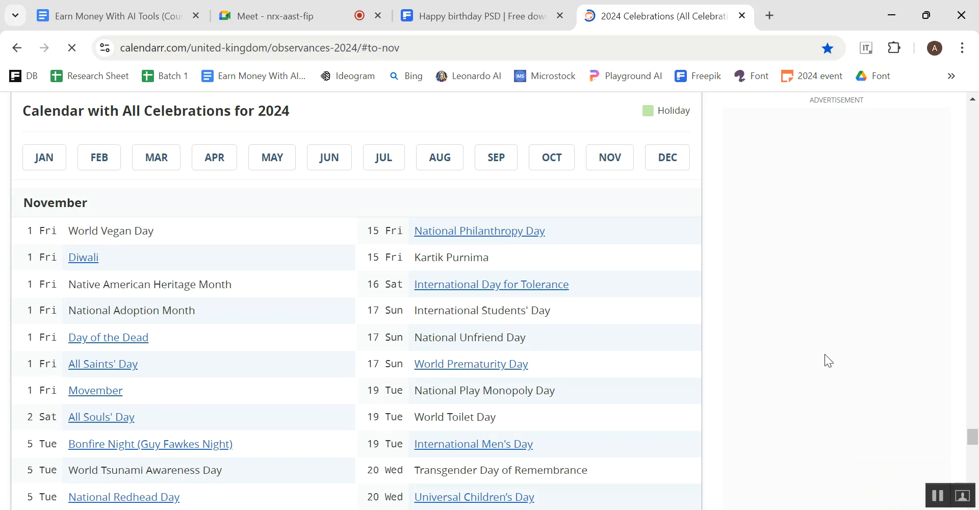
- Look through the November and December 2024 celebrations for upcoming events
scroll(405, 312, "down", 12)
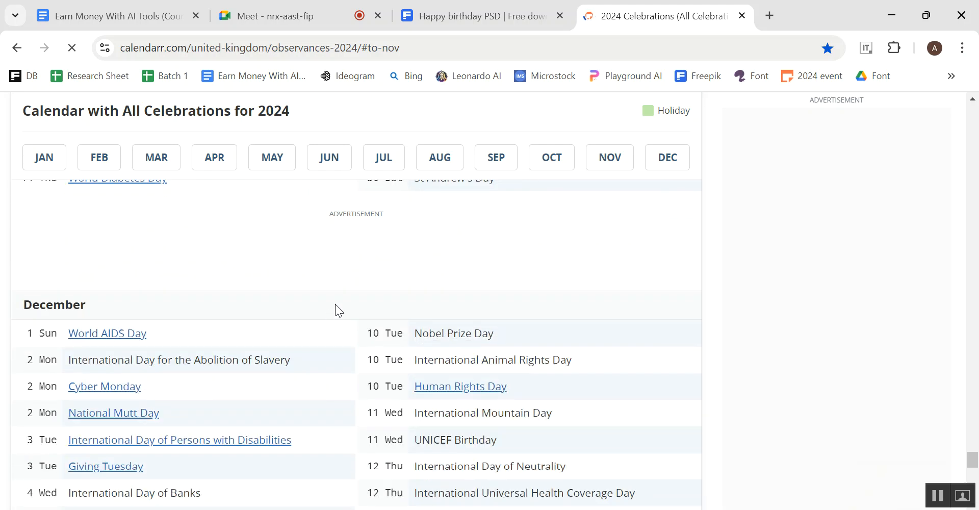
scroll(335, 323, "up", 3)
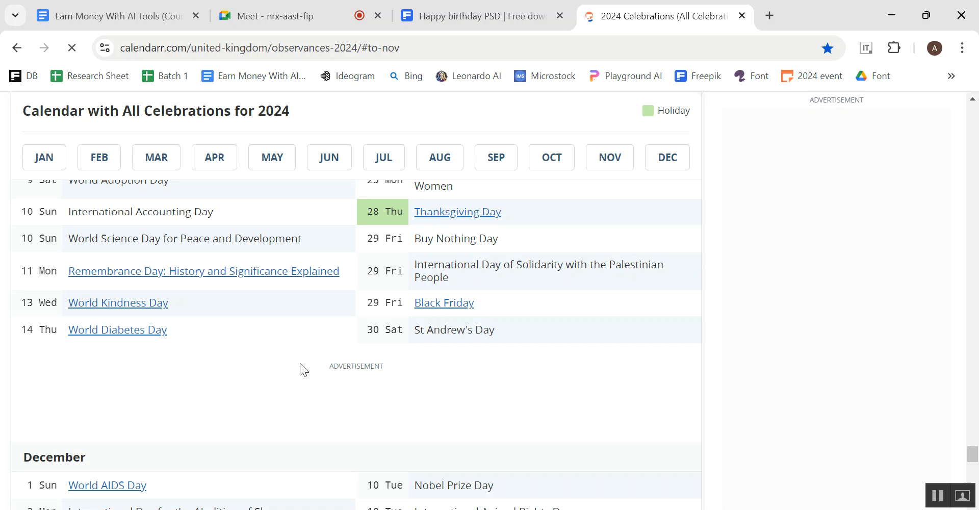
scroll(300, 363, "down", 16)
scroll(285, 353, "up", 5)
scroll(285, 355, "up", 2)
scroll(351, 406, "up", 1)
scroll(317, 329, "down", 3)
scroll(356, 360, "up", 3)
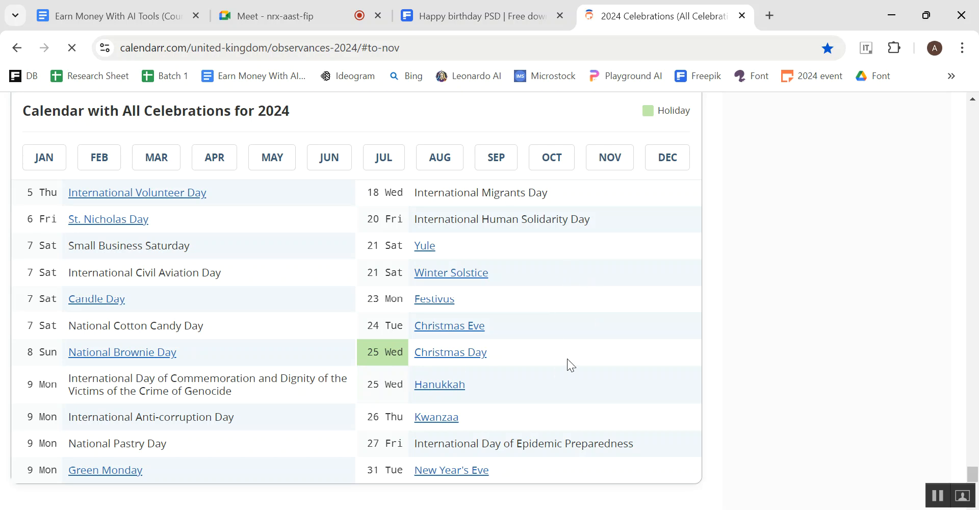
- Copy the 25 December event name "Christmas Day" from the celebrations calendar
left_click_drag(507, 356, 414, 354)
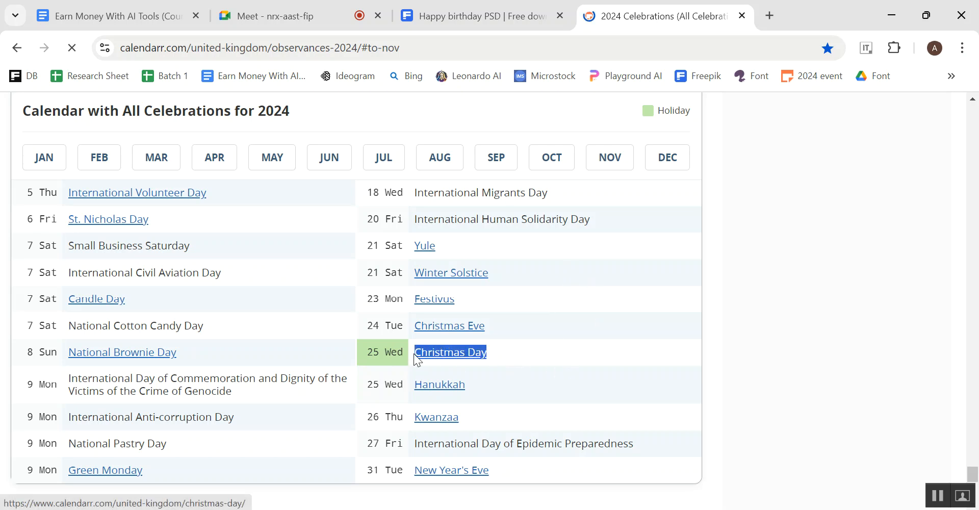
right_click(462, 352)
left_click(484, 220)
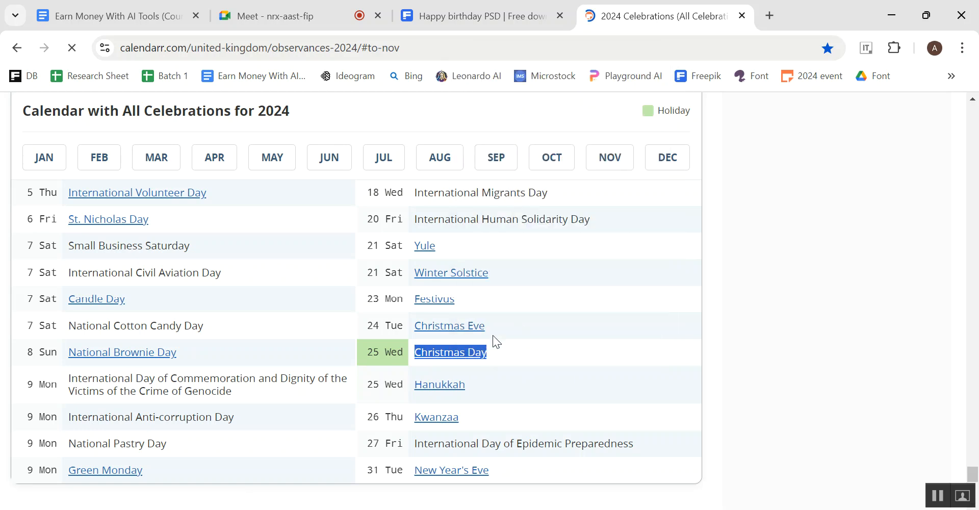
right_click(462, 354)
left_click(490, 218)
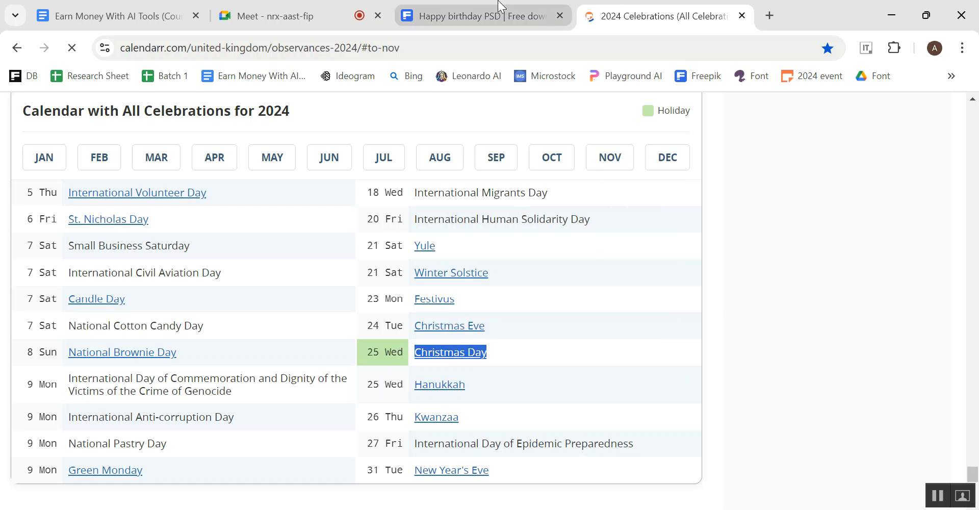
- Return to Freepik and replace the "happy birthday" search with the copied "Christmas Day", then run the search
left_click(480, 15)
triple_click(350, 119)
right_click(350, 118)
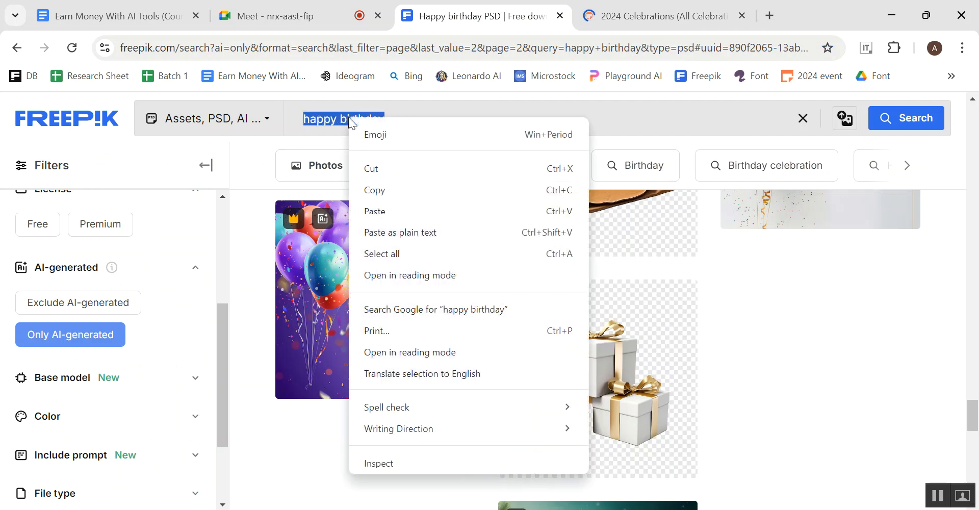
left_click(400, 209)
left_click(892, 125)
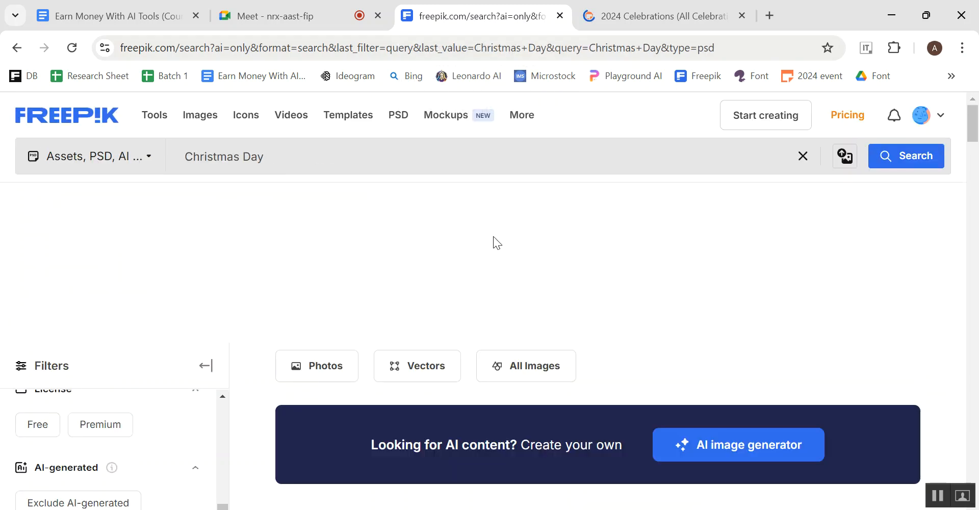
- Look through the AI-generated PSD results for Christmas Day and check the applied filters
scroll(495, 240, "down", 4)
scroll(118, 371, "up", 5)
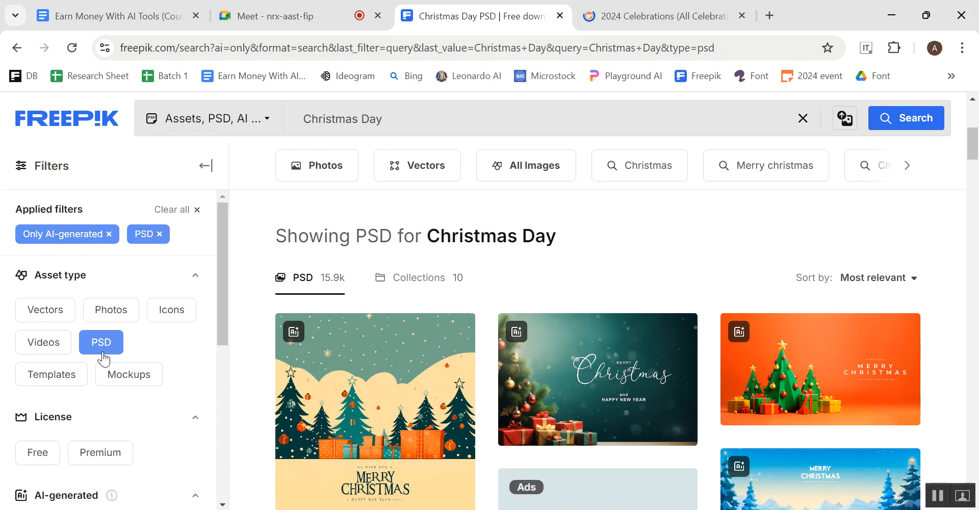
scroll(619, 267, "down", 8)
scroll(636, 330, "down", 10)
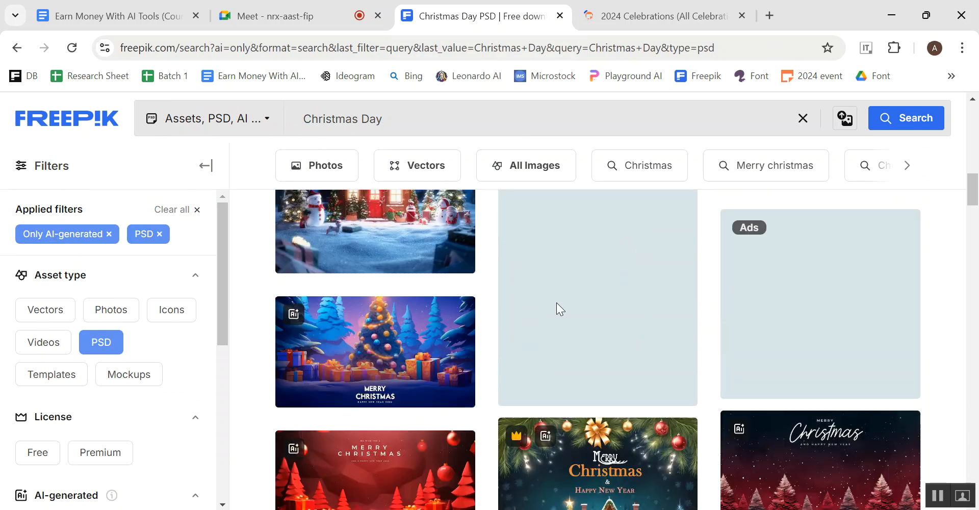
scroll(607, 292, "down", 5)
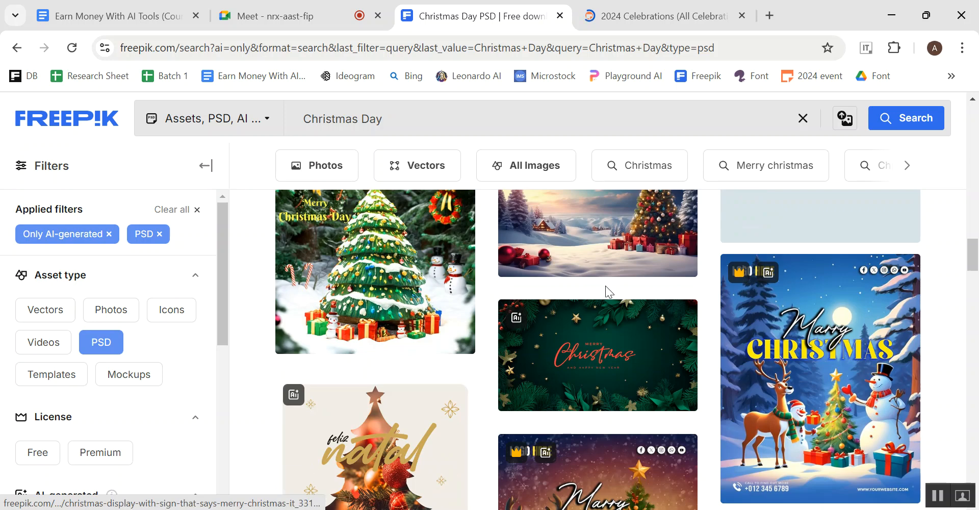
scroll(388, 311, "up", 5)
scroll(388, 306, "up", 20)
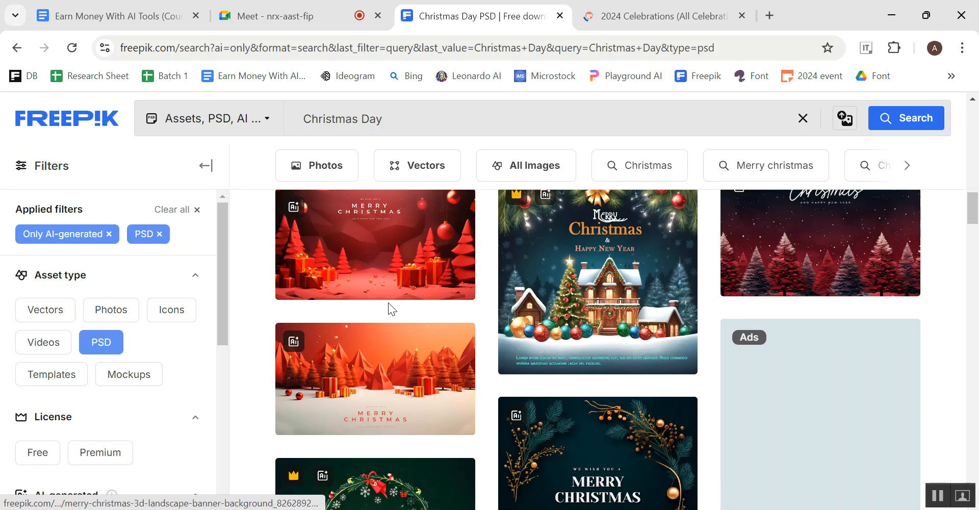
scroll(629, 322, "up", 5)
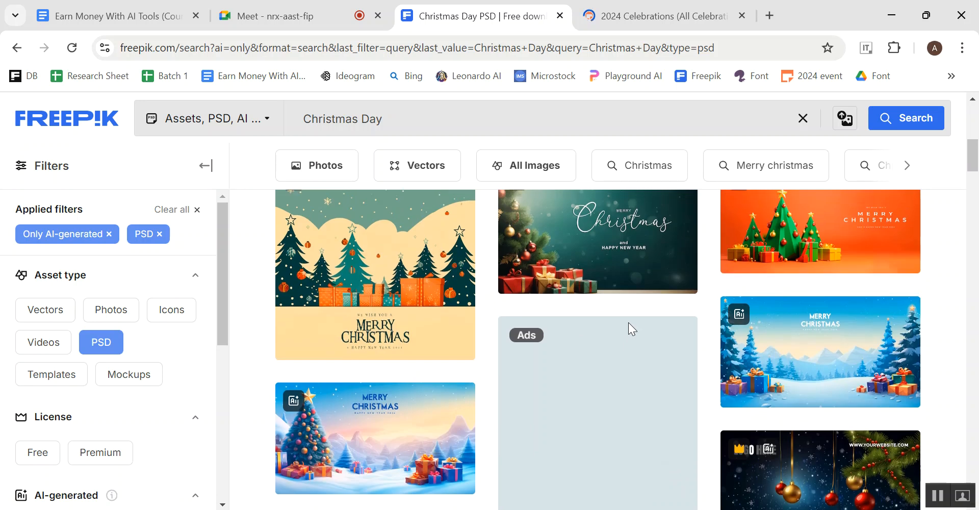
- Open the green Merry Christmas design with tree and gifts, and copy its title from the details
left_click(605, 289)
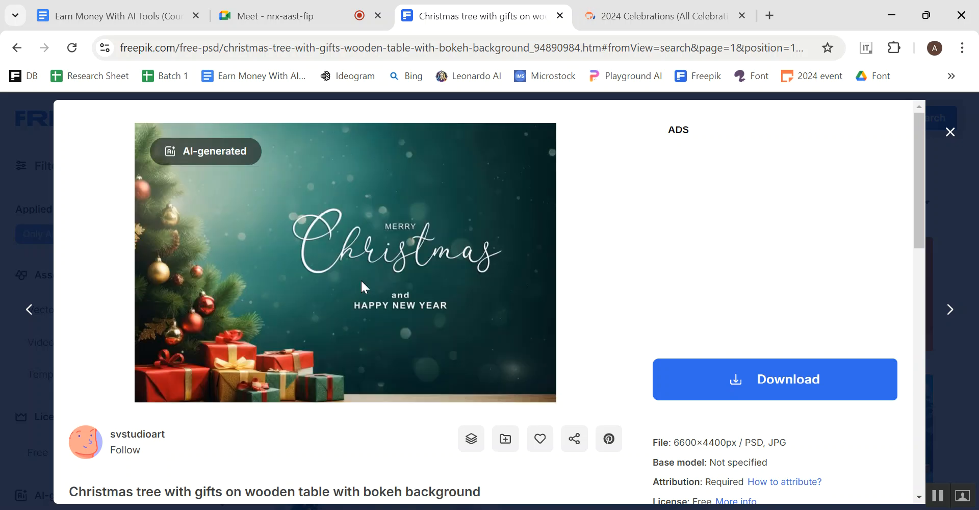
scroll(363, 281, "down", 3)
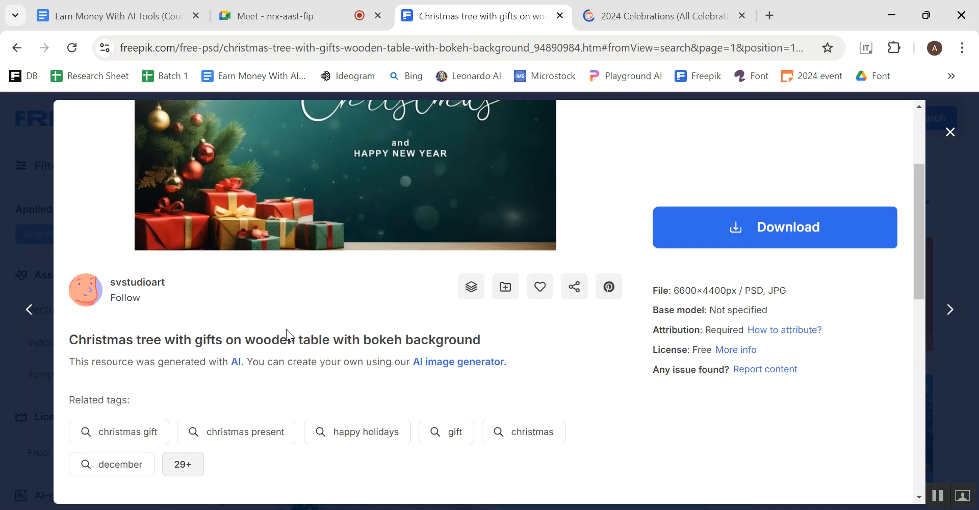
scroll(296, 332, "up", 2)
triple_click(415, 411)
right_click(418, 412)
left_click(482, 255)
scroll(476, 250, "up", 2)
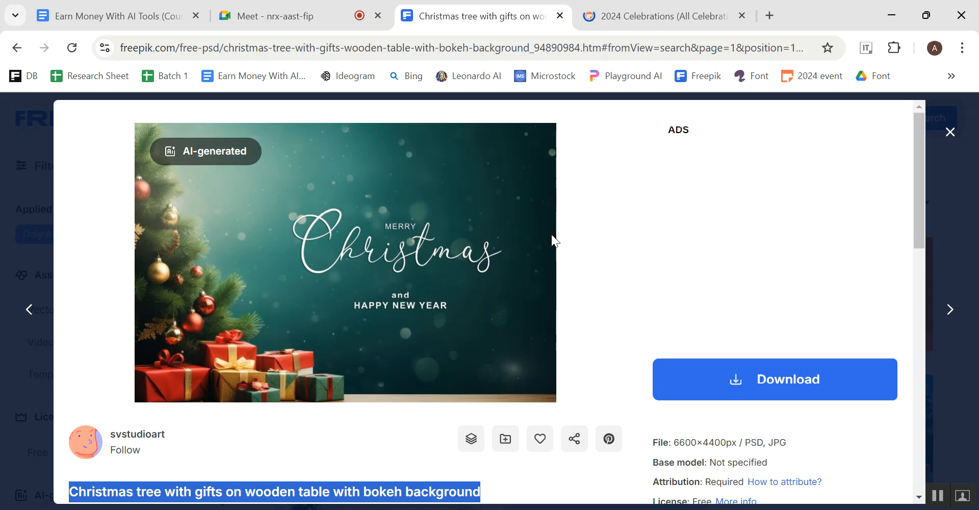
- Open the bookmarked Ideogram site in a new tab and review the Freepik Christmas reference before returning to Ideogram
left_click(771, 16)
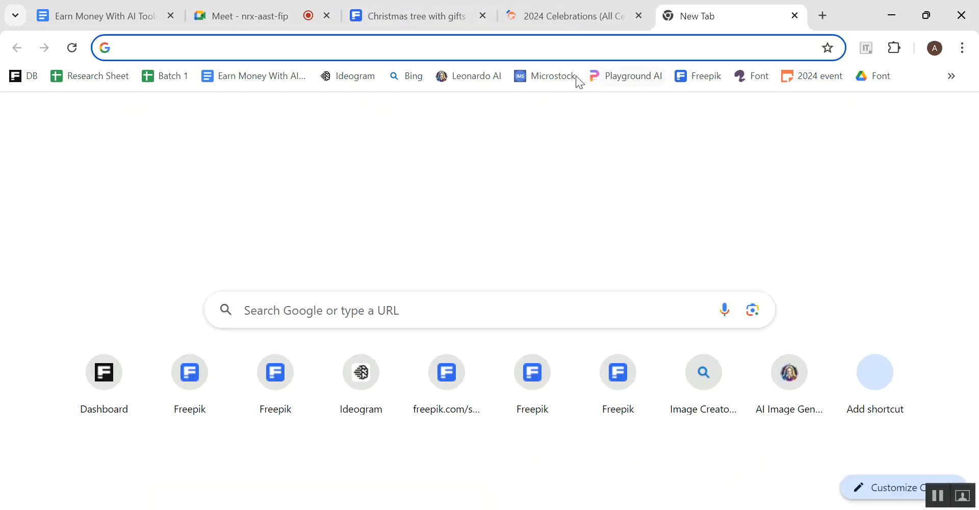
left_click(341, 75)
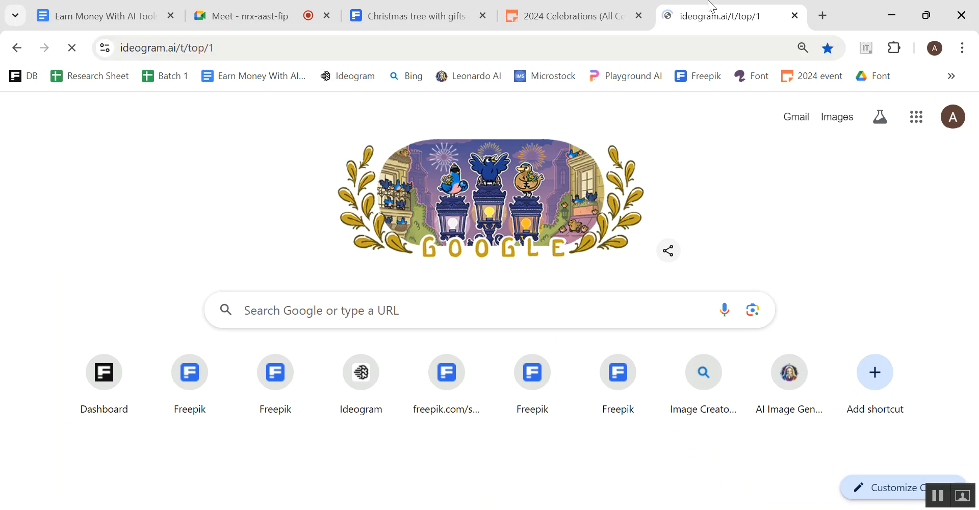
left_click(561, 7)
left_click(719, 9)
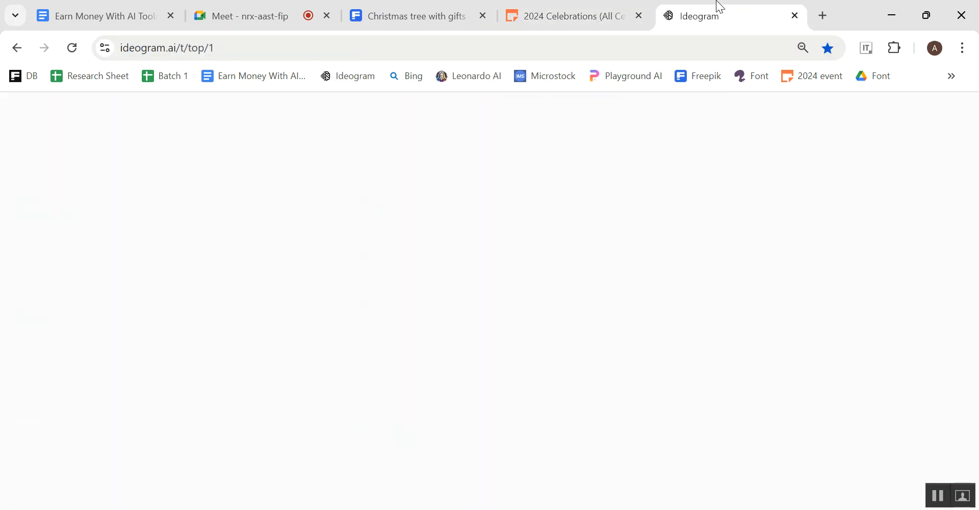
left_click(597, 7)
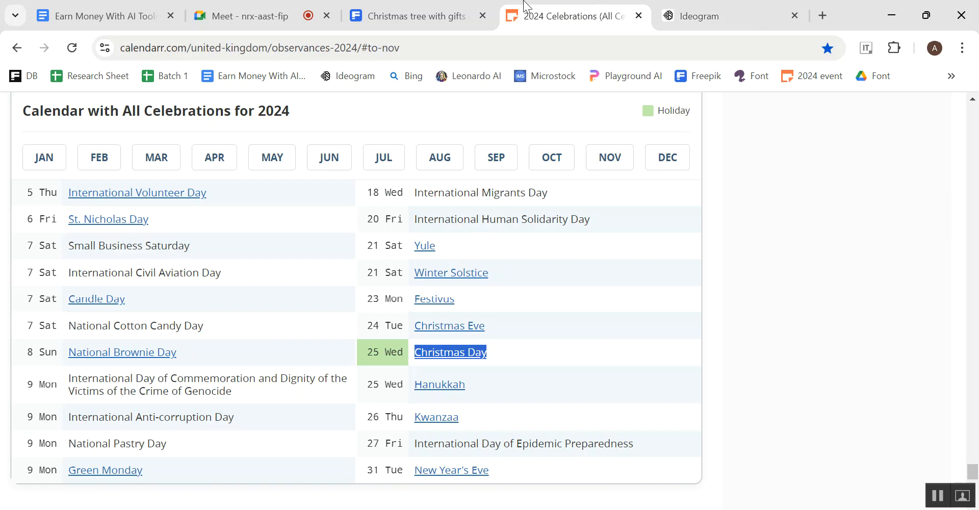
left_click(411, 7)
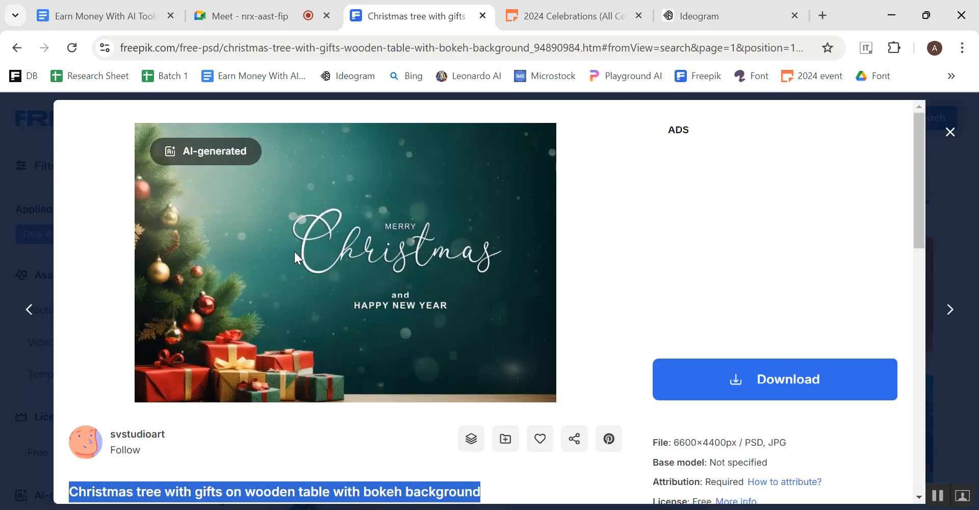
left_click(685, 7)
- Paste the copied title as the Ideogram prompt and prefix it, giving "left side Christmas tree with gifts on wooden table with bokeh background"
right_click(341, 217)
left_click(395, 387)
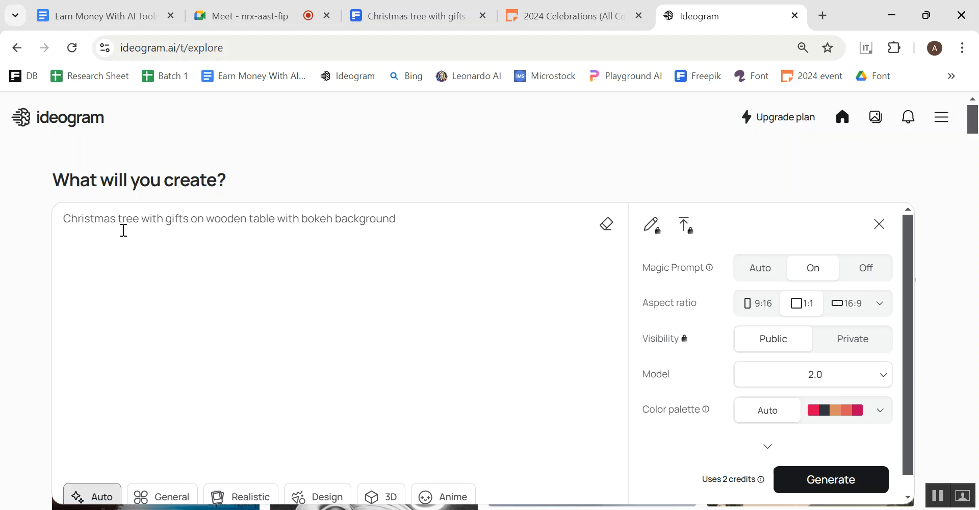
type("left")
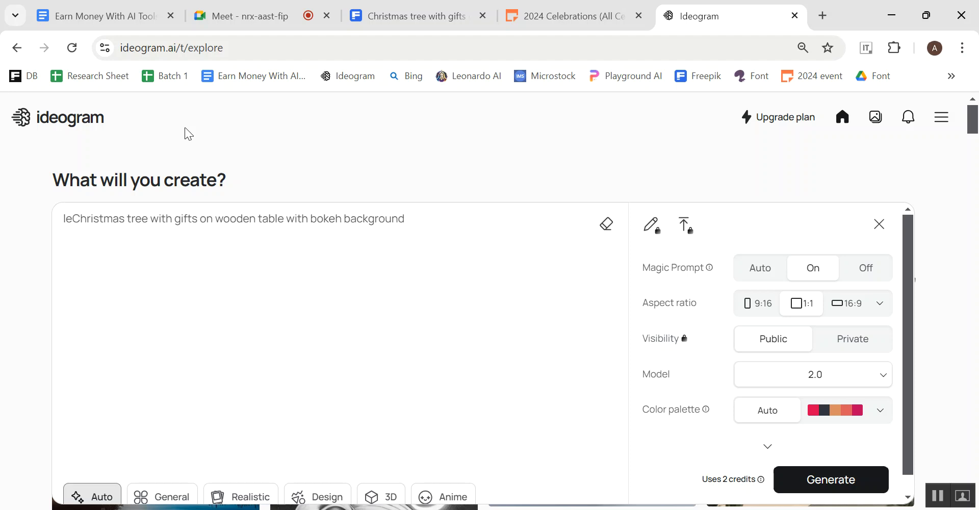
type(" side")
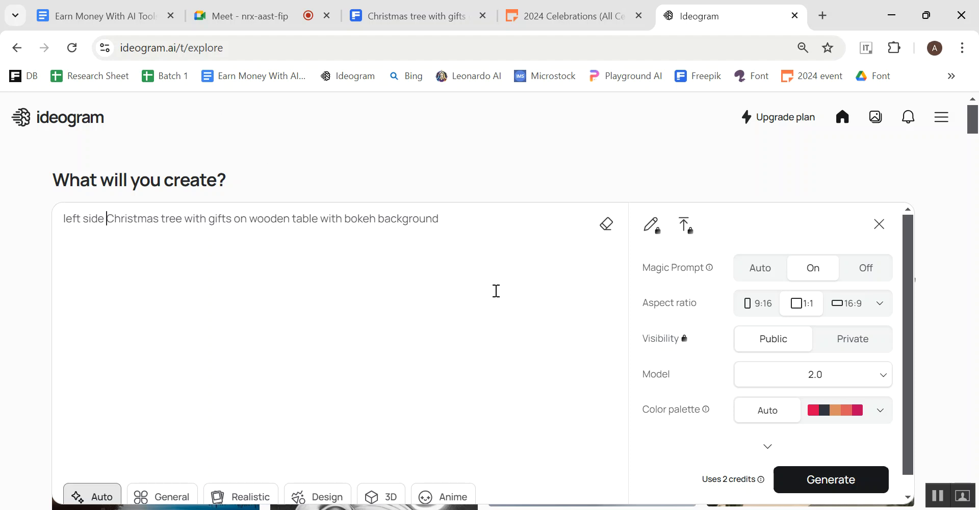
- Set the aspect ratio to 16:9 landscape and generate the images
left_click(878, 305)
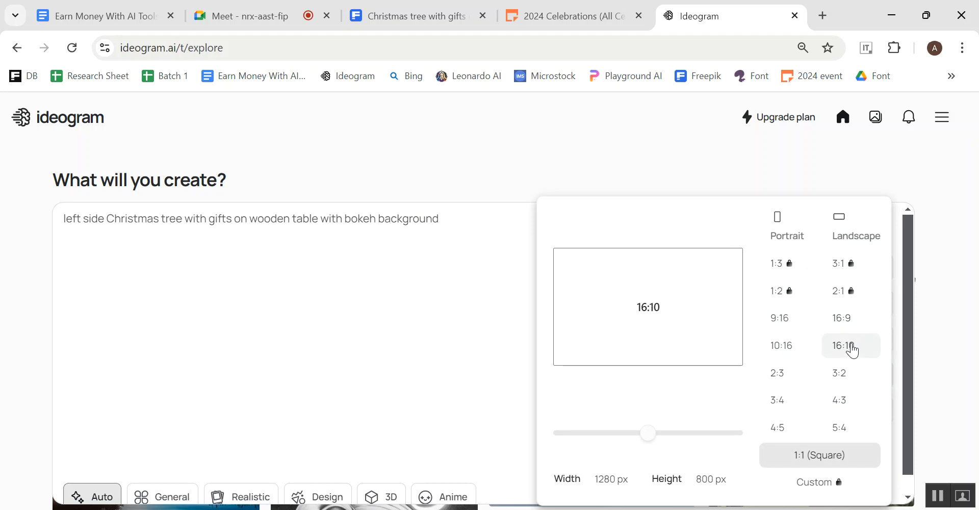
left_click(857, 321)
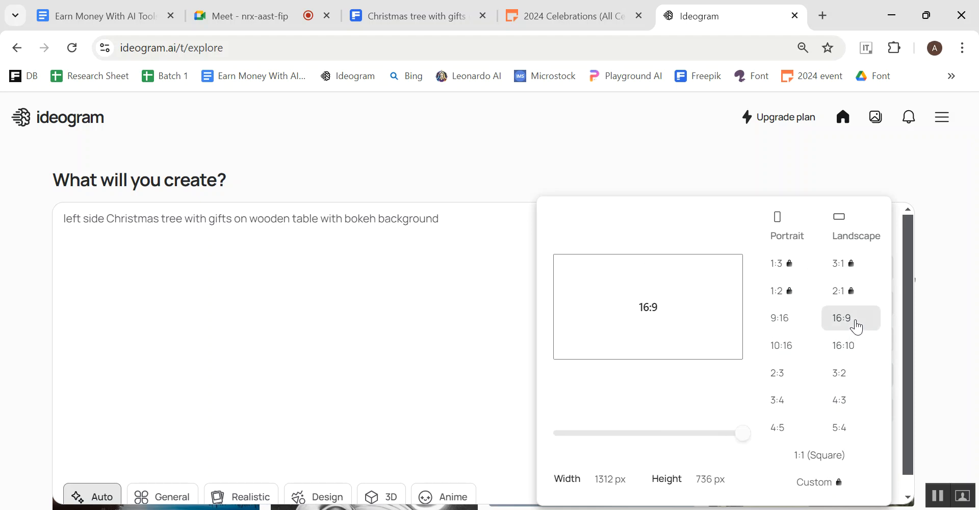
left_click(825, 479)
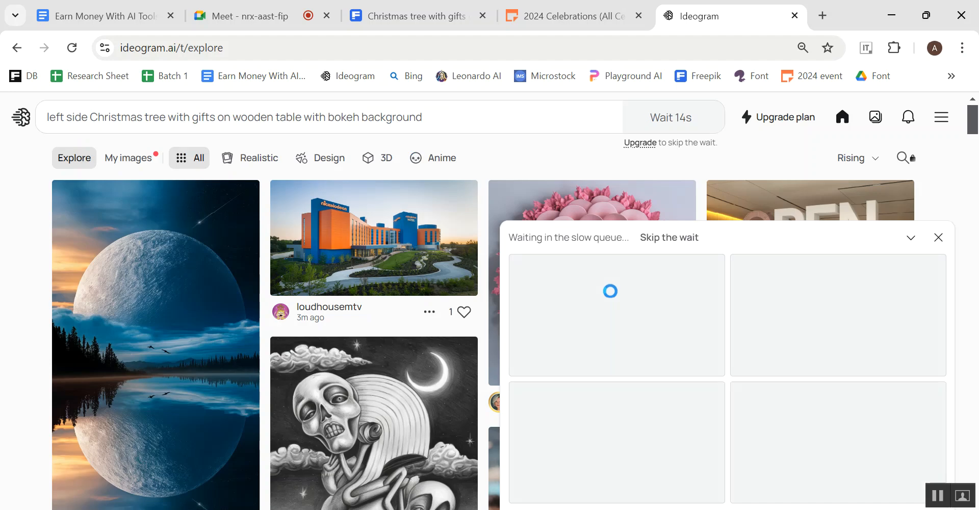
- View the generated Christmas images and open the one with gifts on the table and a lit lamp
left_click(584, 241)
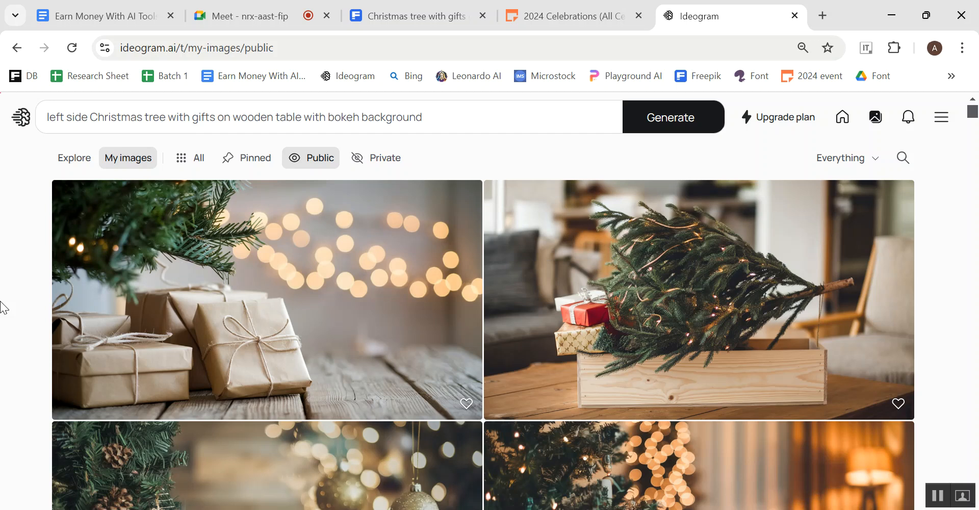
scroll(330, 335, "down", 4)
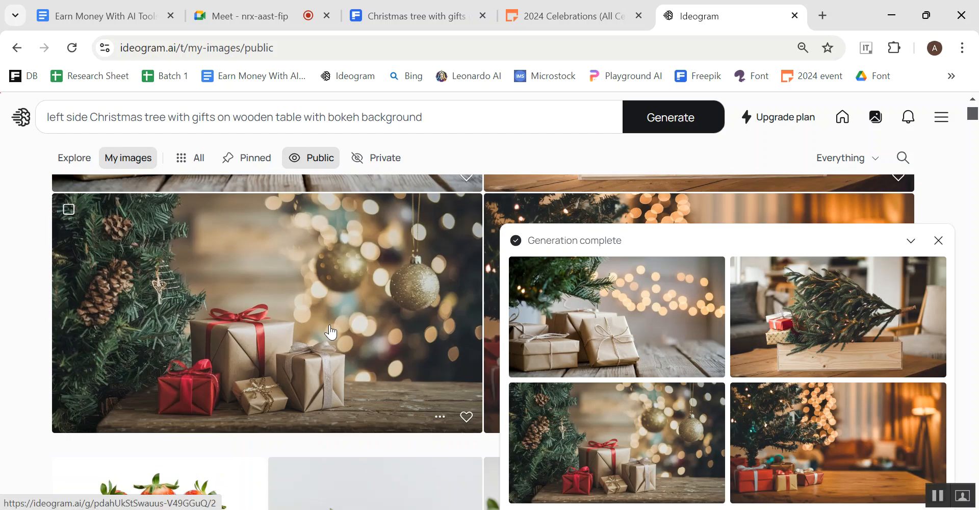
left_click(824, 426)
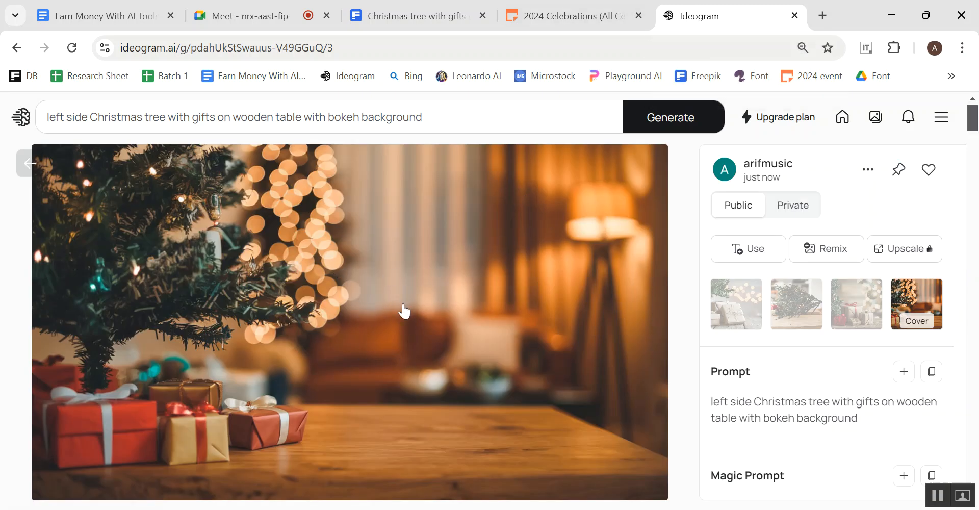
- Open the Christmas image at full size in a new tab and save it as a WEBP file in Downloads
right_click(370, 210)
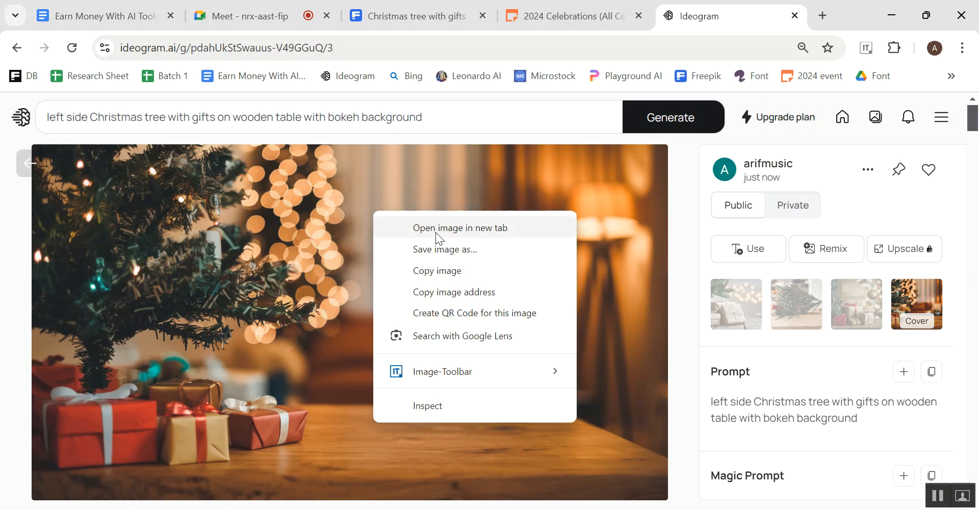
left_click(470, 233)
left_click(737, 15)
right_click(342, 150)
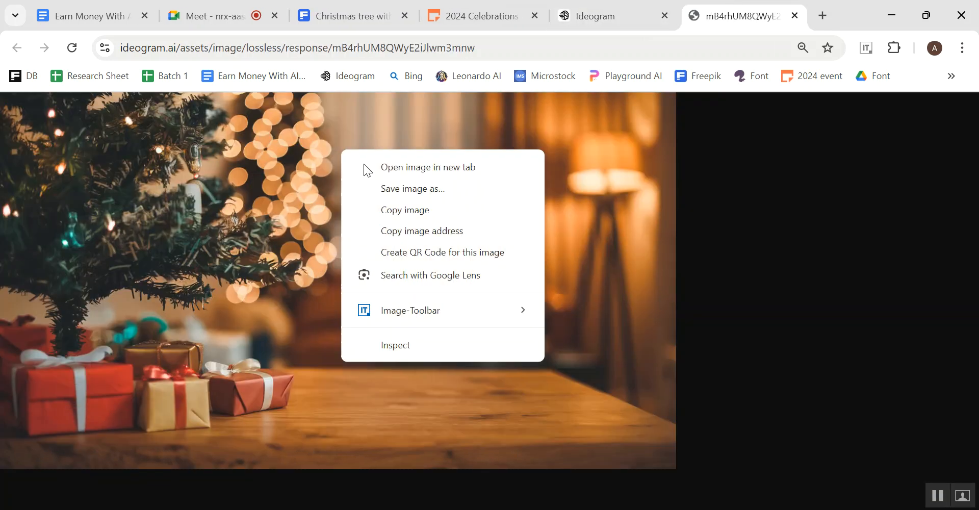
left_click(414, 189)
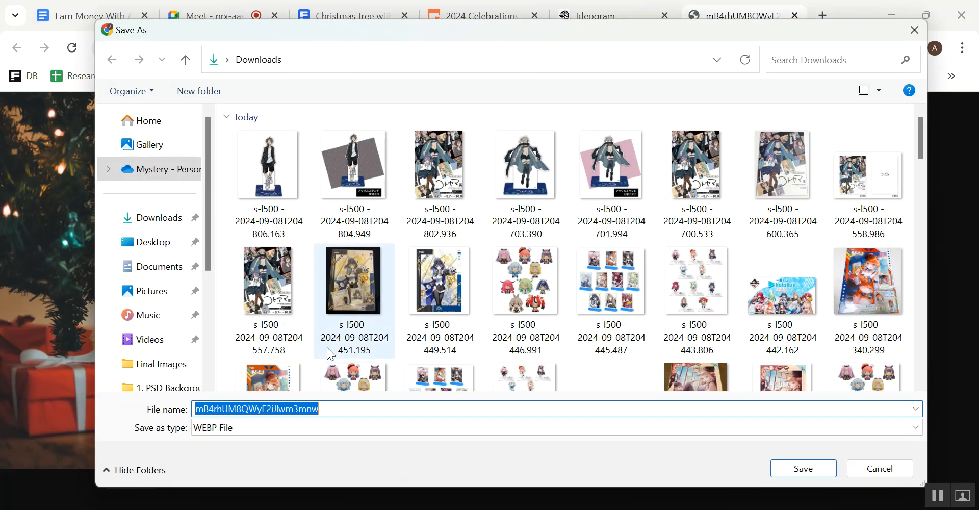
left_click(804, 468)
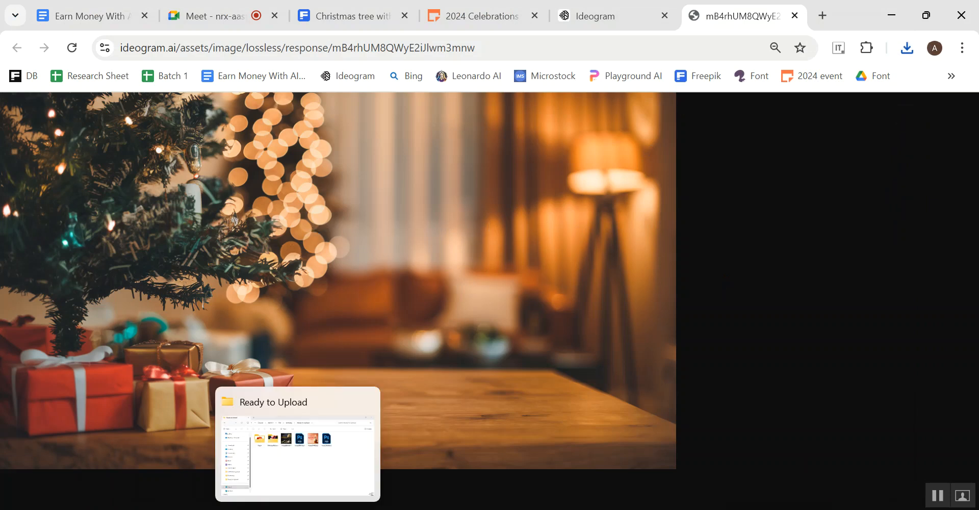
- Go to the Downloads folder in File Explorer and start opening the newly saved Christmas image with another program
left_click(299, 449)
left_click(76, 197)
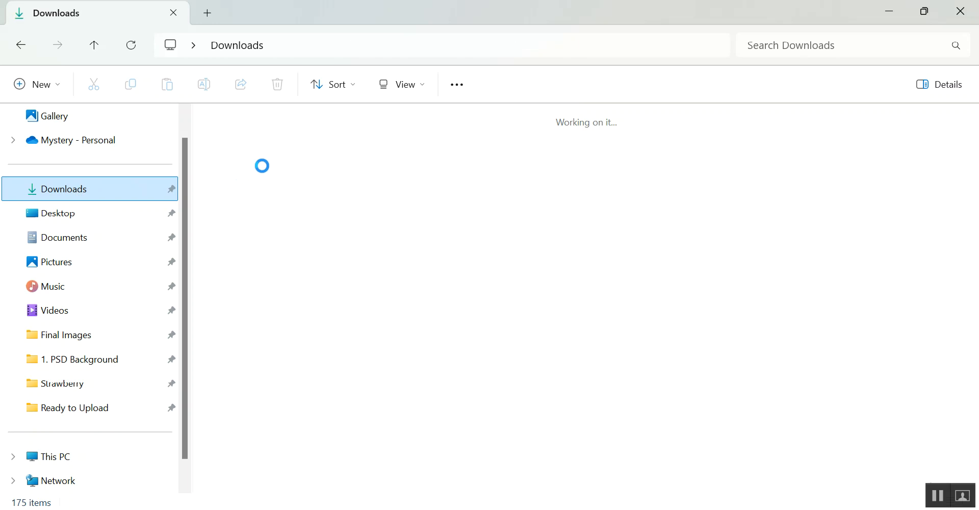
right_click(231, 152)
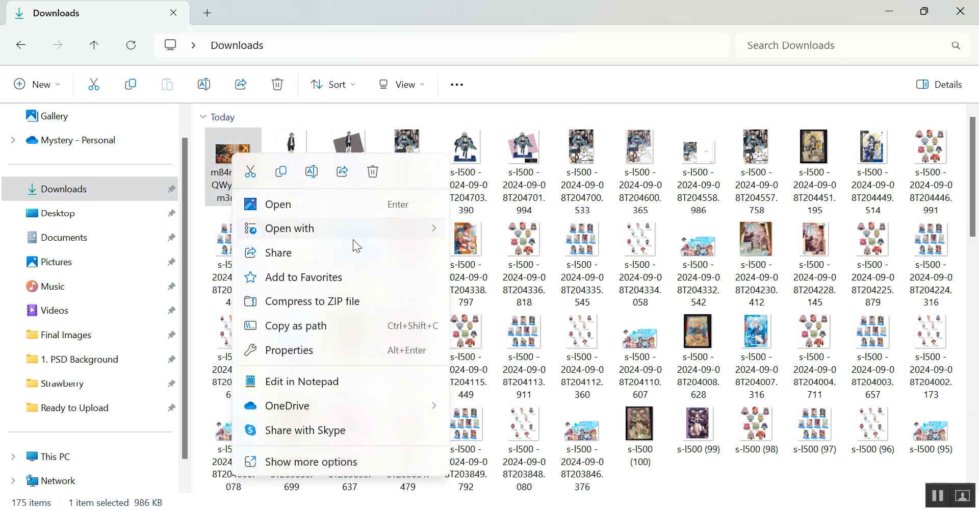
mouse_move(406, 233)
- Switch back to Chrome and view the Merry Christmas reference design on Freepik
left_click(399, 509)
left_click(352, 462)
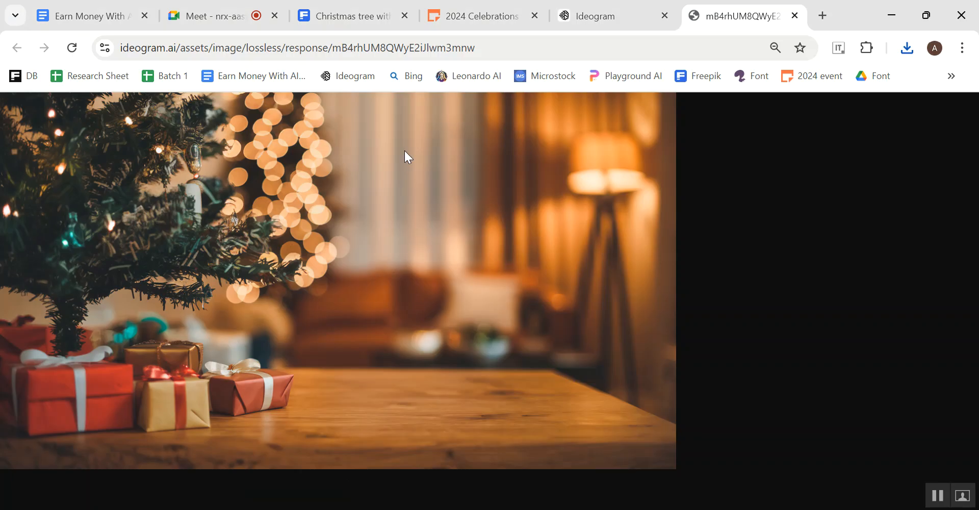
left_click(384, 13)
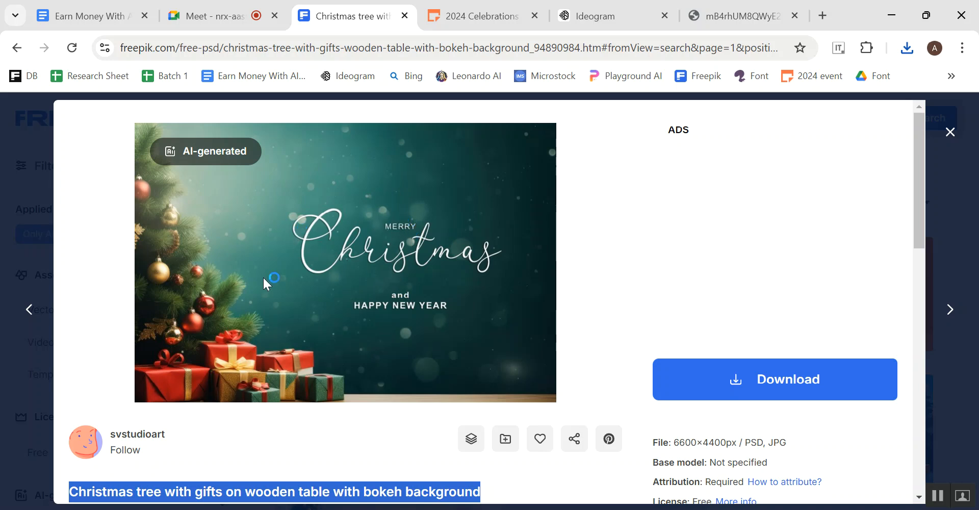
- Close the Merry Christmas reference preview and browse the AI-generated Christmas Day PSD designs on Freepik for layout ideas
left_click(22, 346)
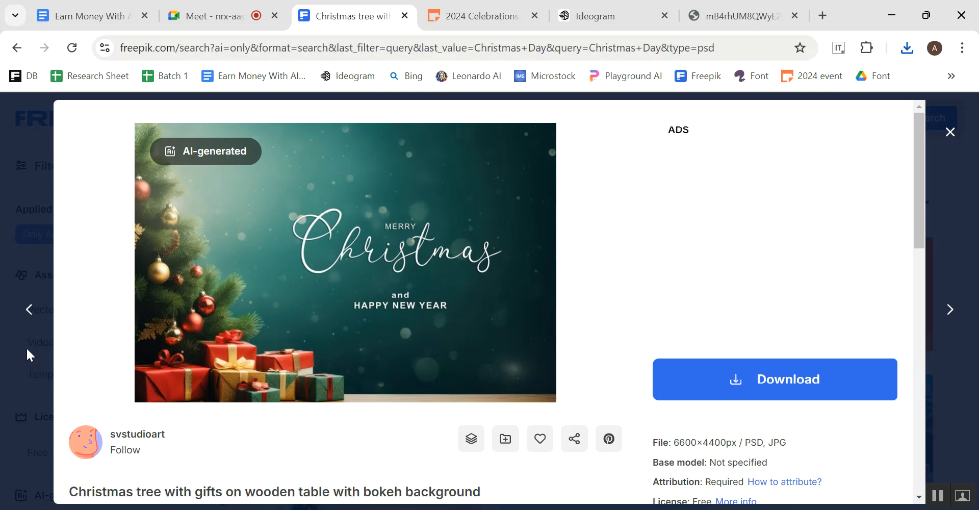
scroll(618, 335, "down", 10)
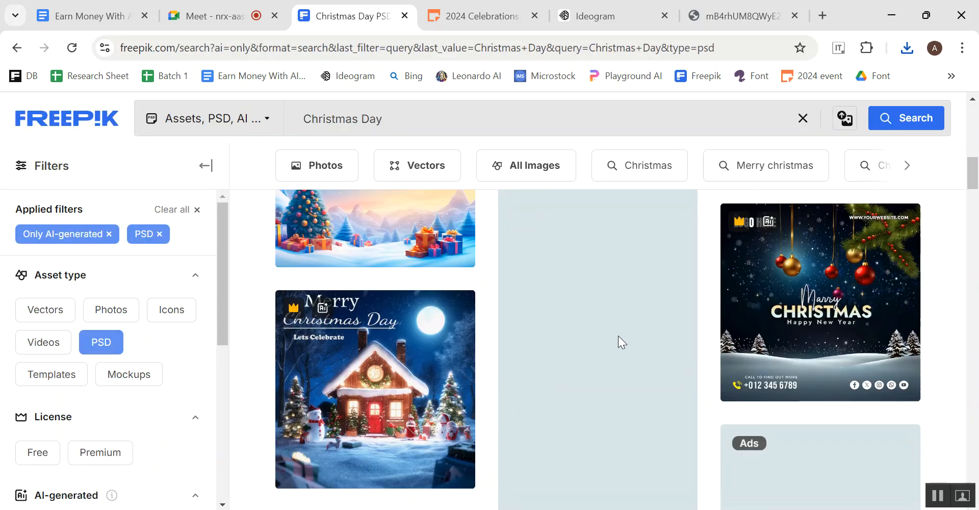
scroll(620, 329, "down", 4)
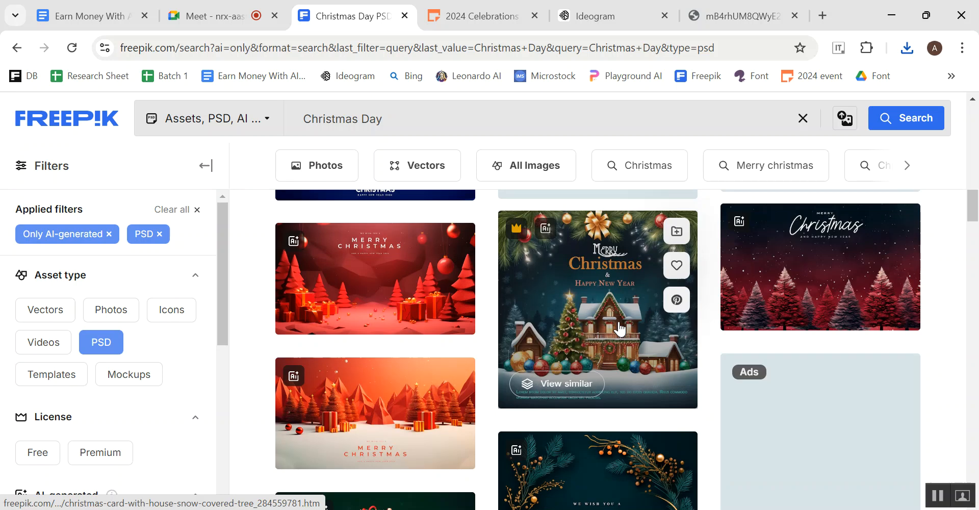
scroll(456, 359, "down", 10)
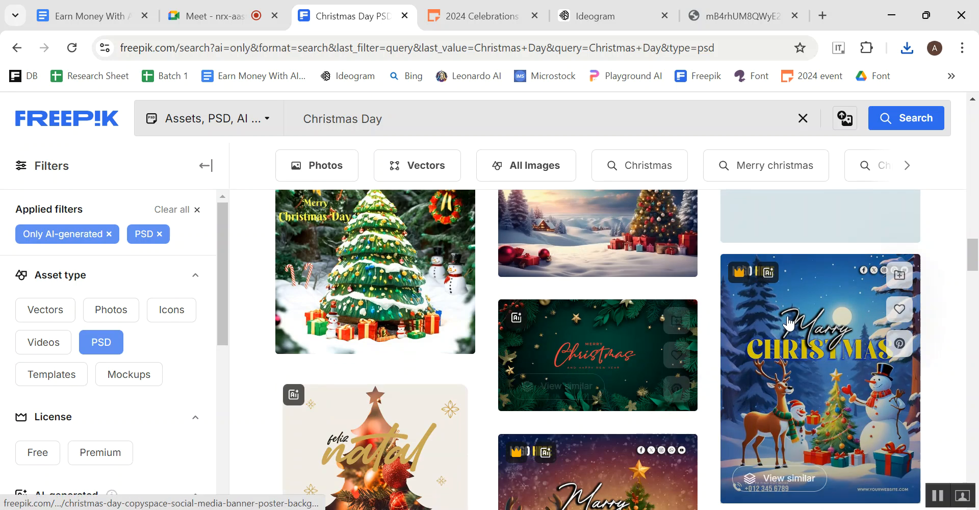
scroll(774, 357, "down", 6)
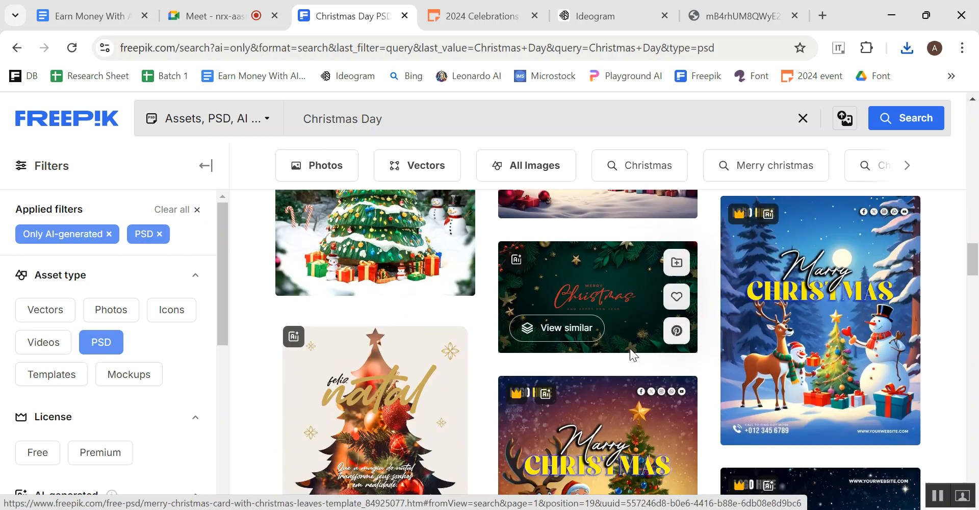
scroll(596, 364, "down", 5)
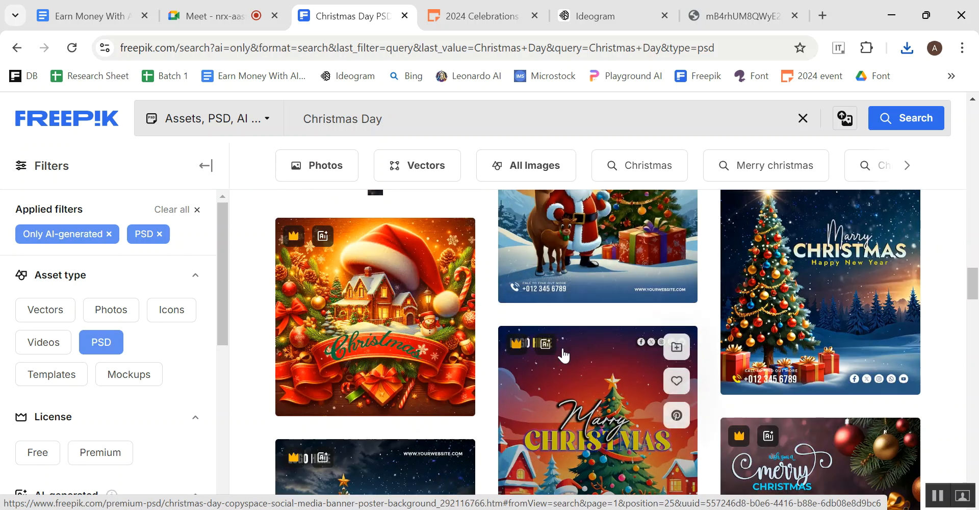
scroll(561, 337, "down", 6)
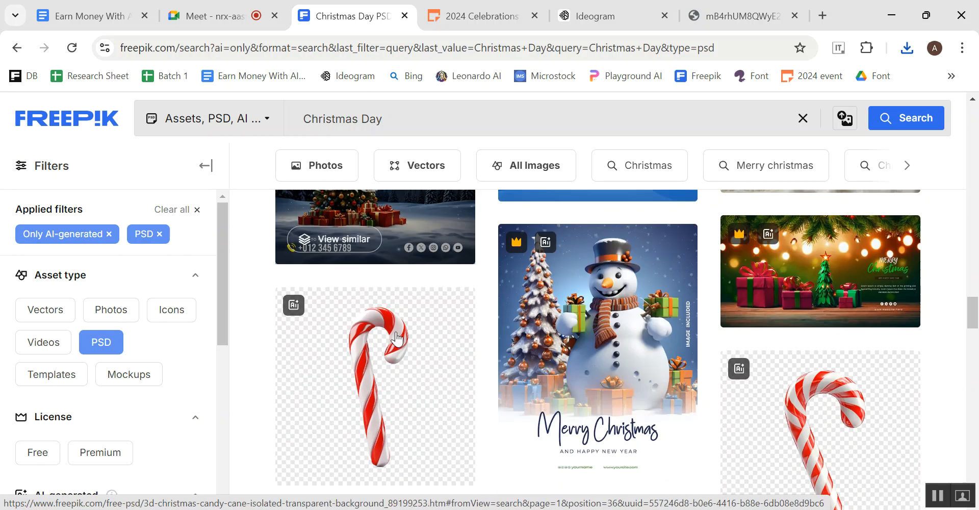
scroll(633, 326, "down", 6)
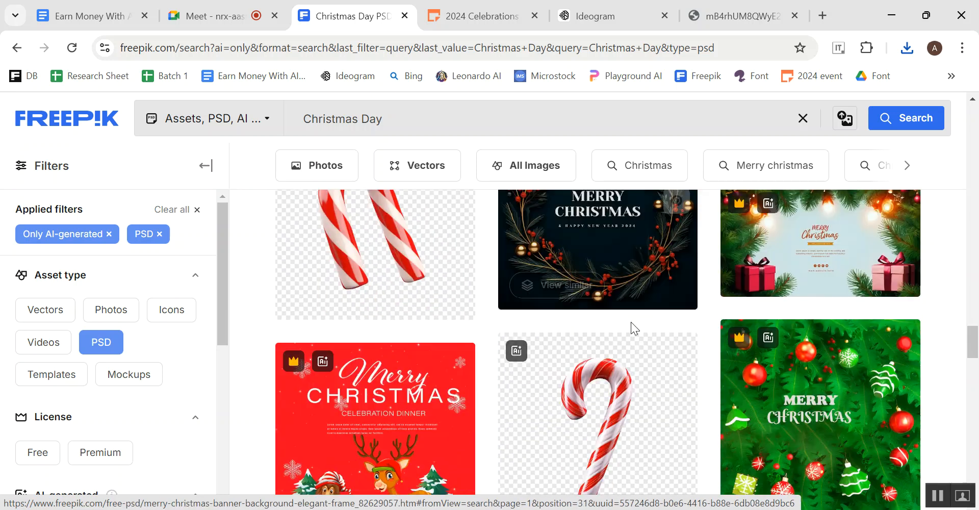
scroll(574, 332, "down", 6)
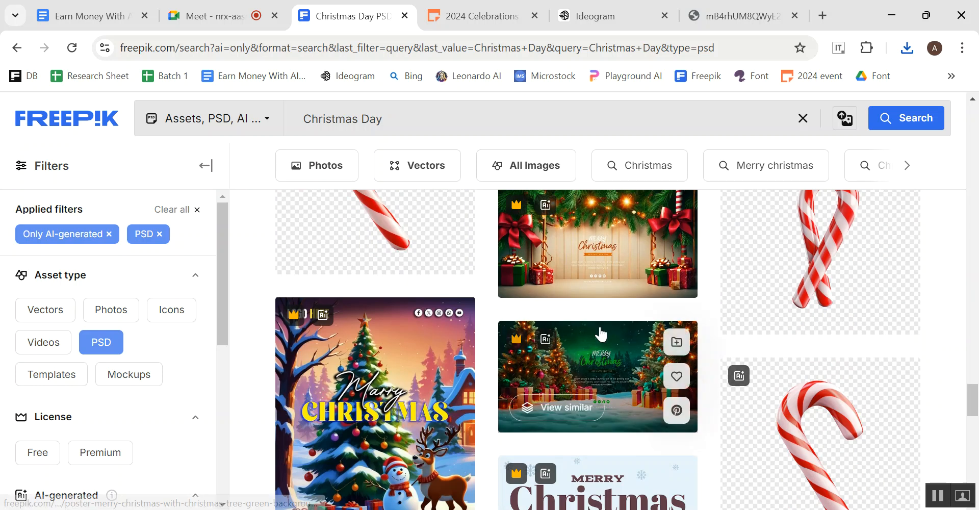
scroll(587, 329, "down", 4)
scroll(597, 333, "down", 4)
scroll(597, 332, "up", 8)
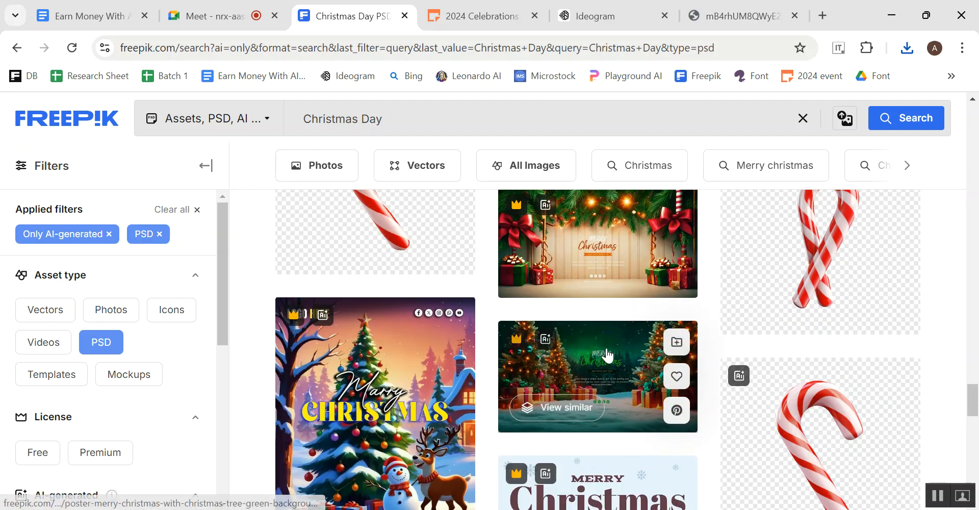
- Minimize Chrome, dismiss Photoshop's startup error dialog and bring Photoshop to the front with the saved Christmas image
left_click(438, 509)
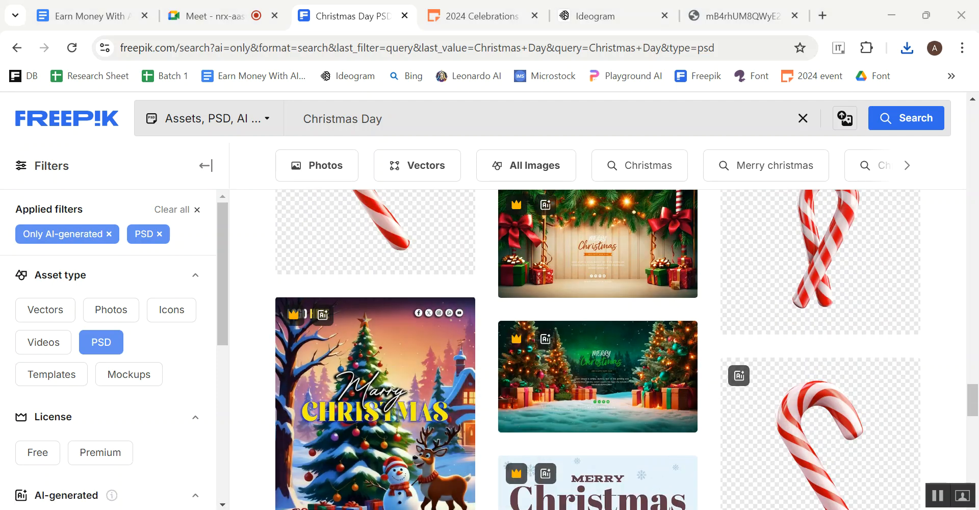
left_click(897, 11)
left_click(897, 10)
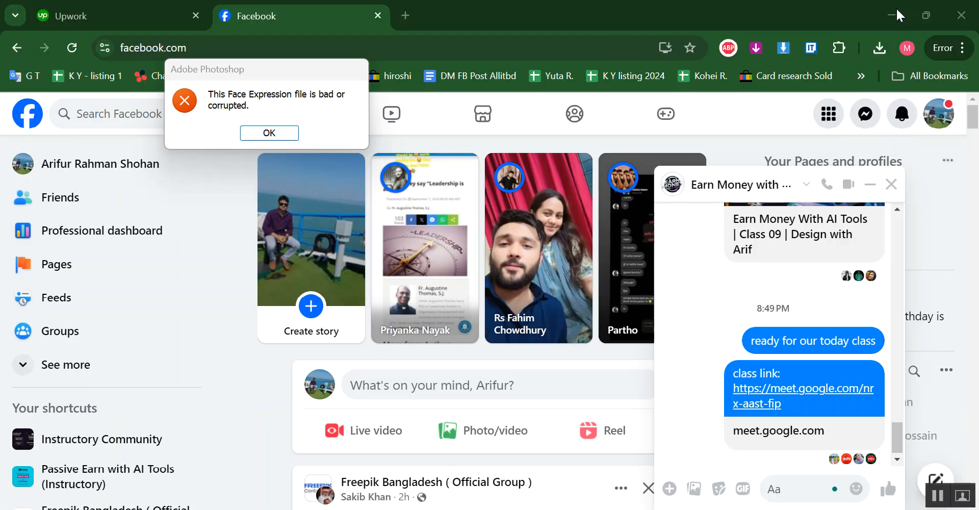
left_click(287, 134)
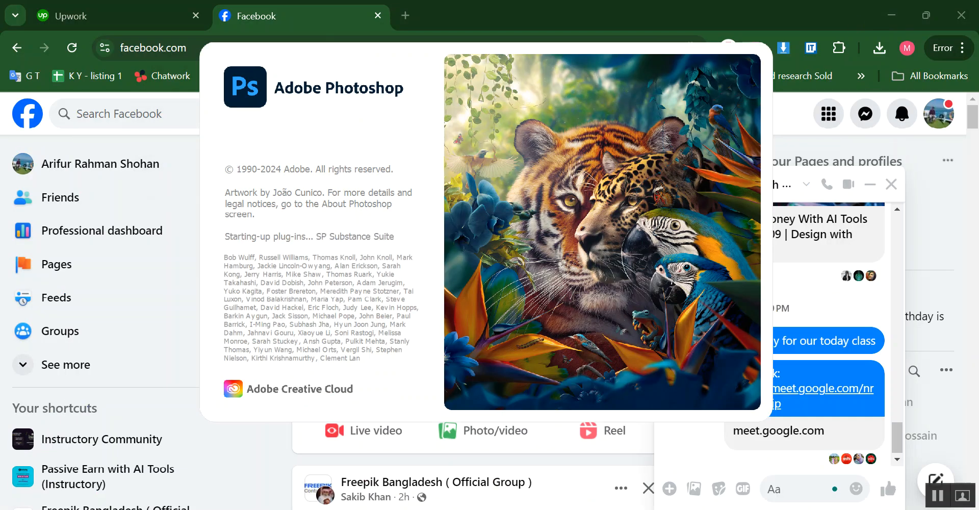
mouse_move(400, 509)
left_click(327, 454)
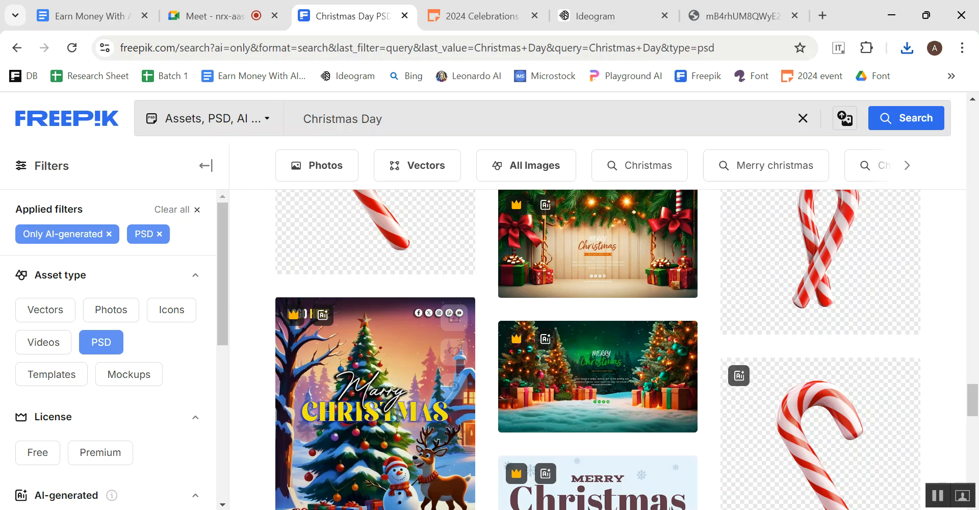
left_click(399, 509)
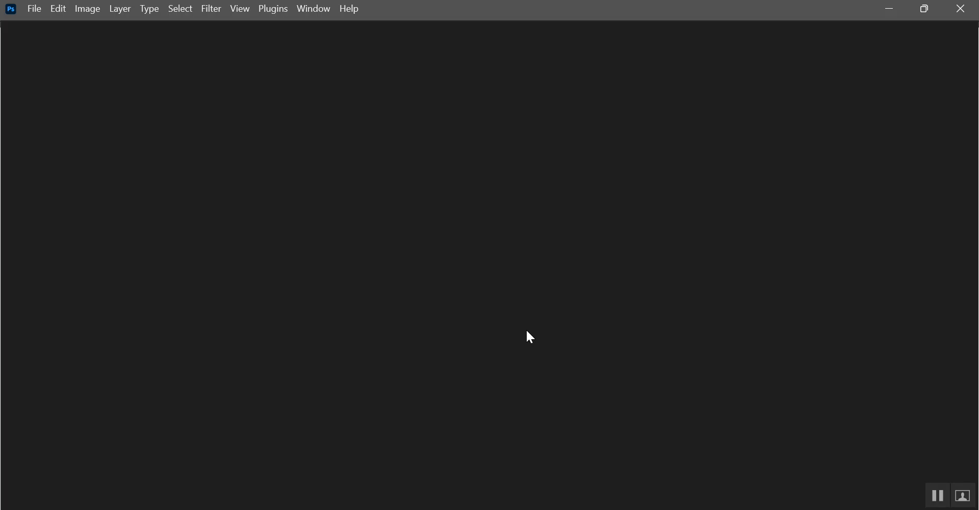
mouse_move(466, 509)
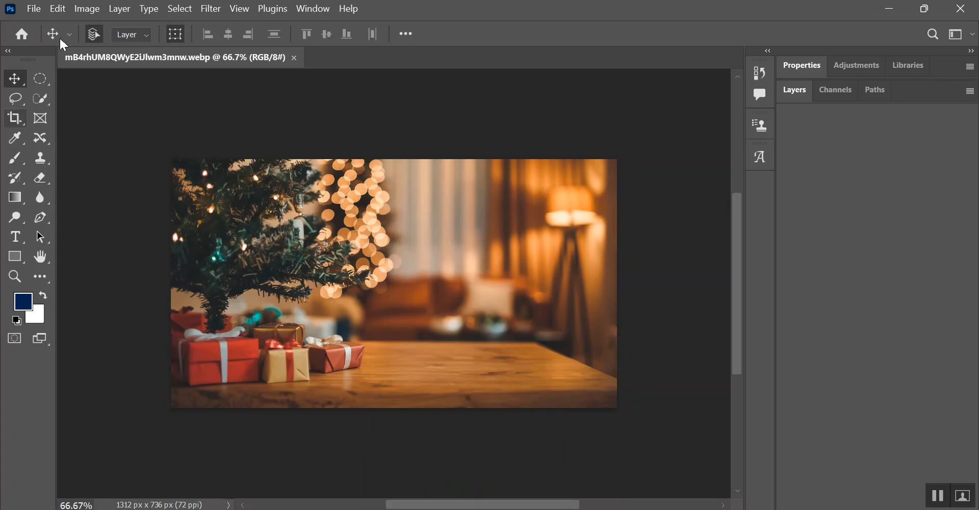
- Resize the Christmas image to a resolution of 300 pixels/inch, resampling with Preserve Details 2.0
left_click(85, 9)
left_click(131, 114)
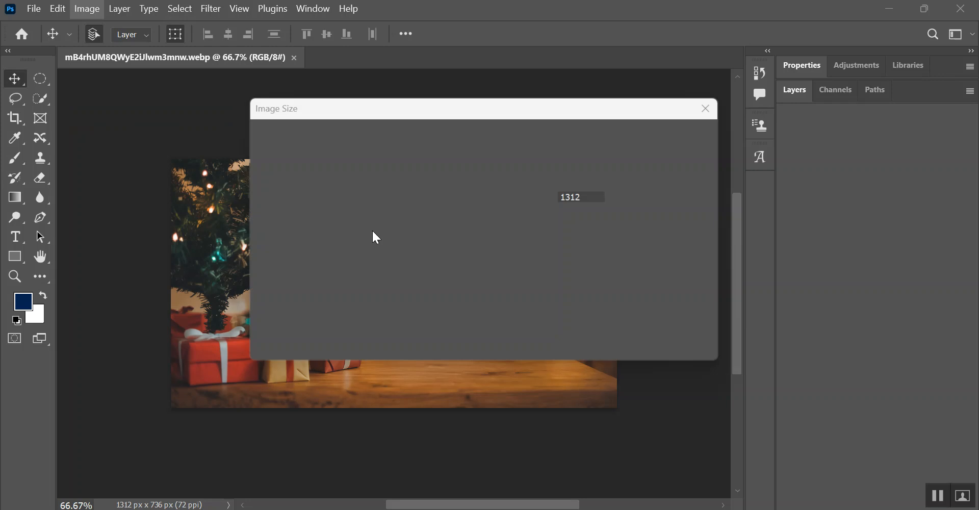
left_click(587, 267)
left_click(589, 282)
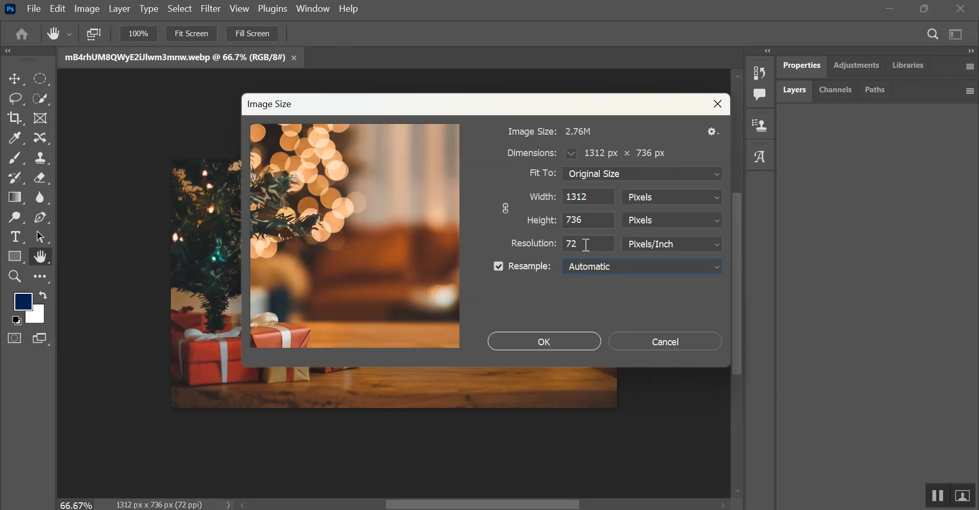
type("300")
left_click(600, 265)
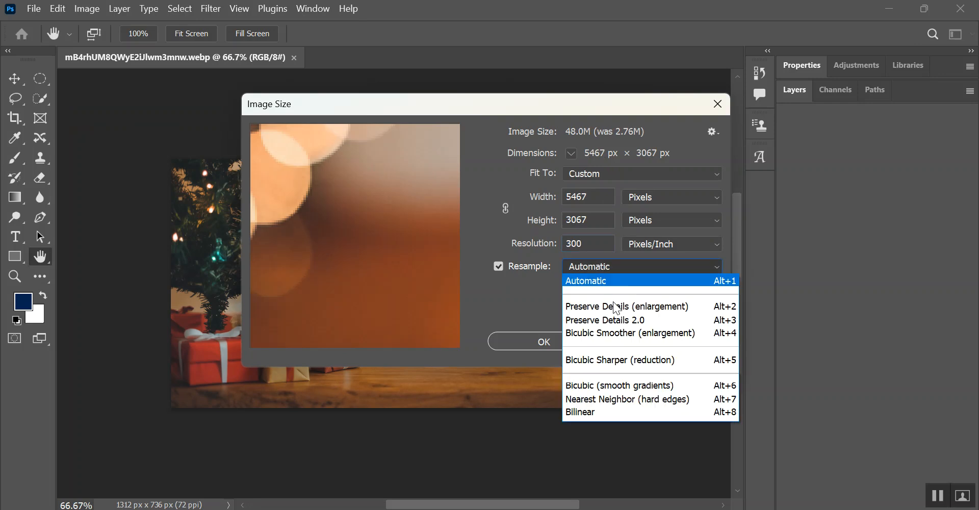
left_click(617, 321)
left_click(562, 343)
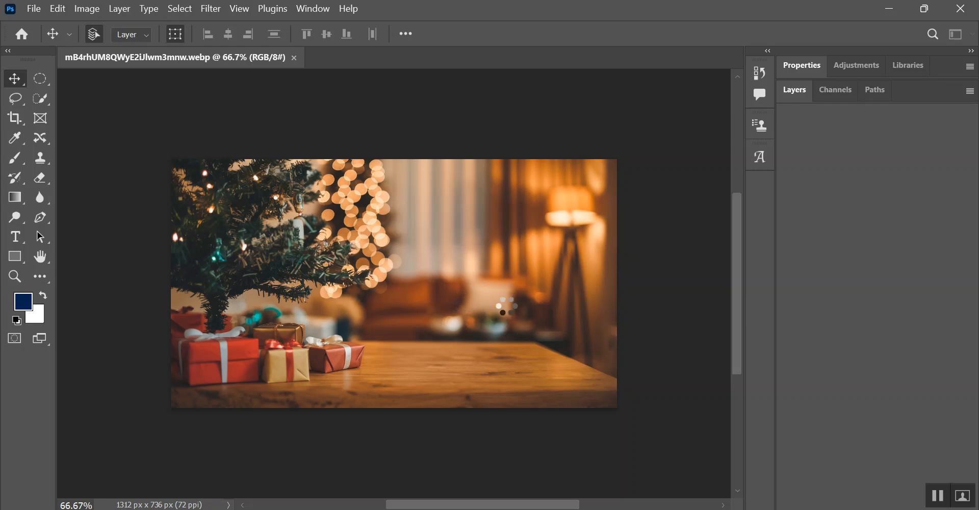
- Add a Hue/Saturation adjustment layer above the background with slightly raised hue, saturation +3 and lightness +2
scroll(543, 327, "down", 6)
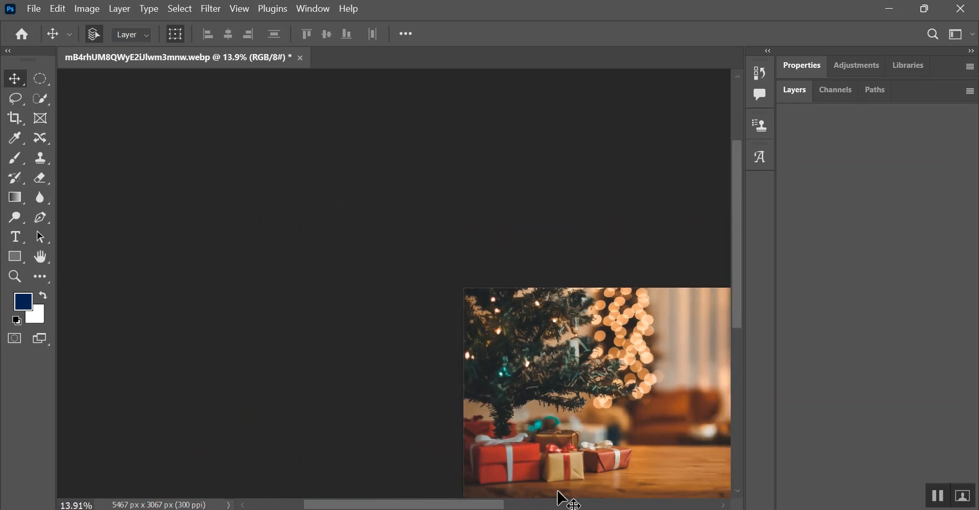
left_click_drag(495, 504, 567, 504)
scroll(609, 451, "down", 3)
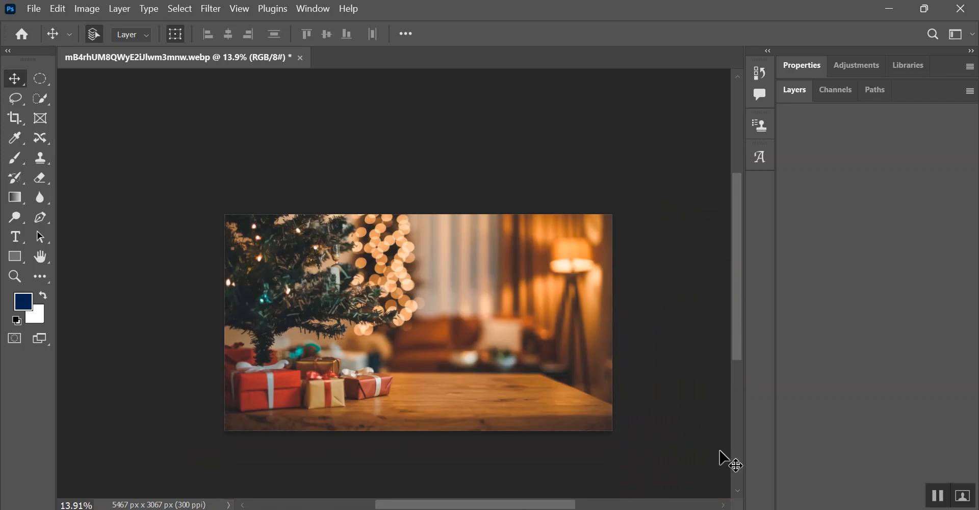
left_click(802, 67)
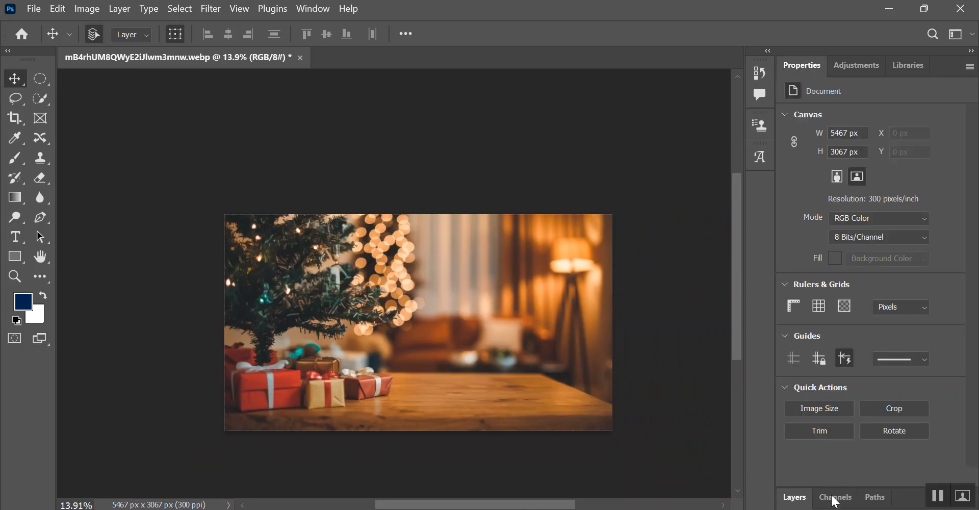
left_click(811, 501)
left_click(892, 502)
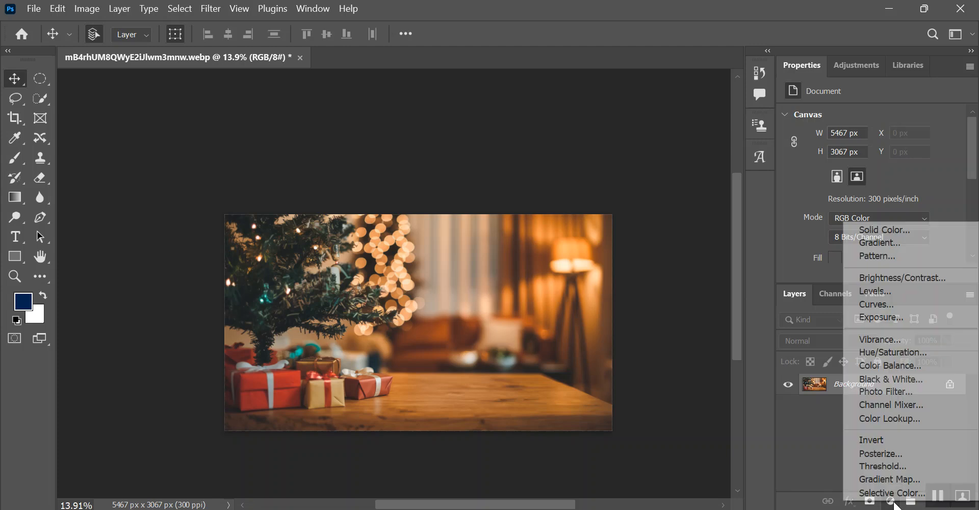
left_click(899, 359)
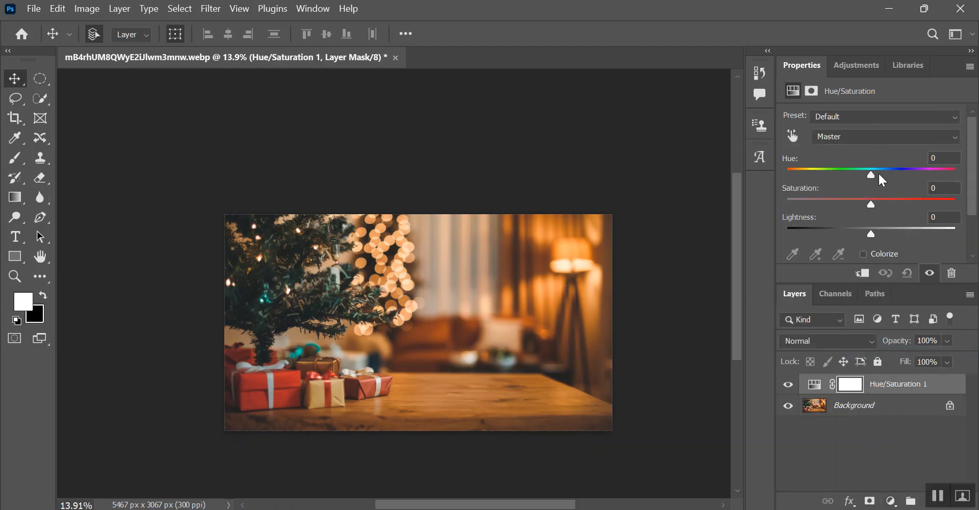
left_click_drag(872, 203, 875, 202)
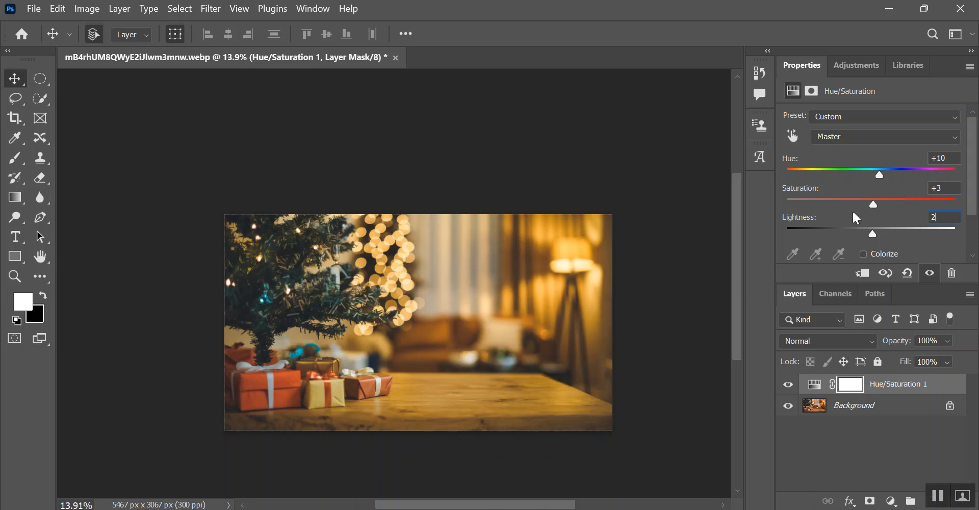
left_click_drag(880, 175, 876, 176)
- Add a Vibrance adjustment layer with vibrance +10 and saturation +10, and an Exposure adjustment layer at default values
left_click(892, 502)
left_click(873, 338)
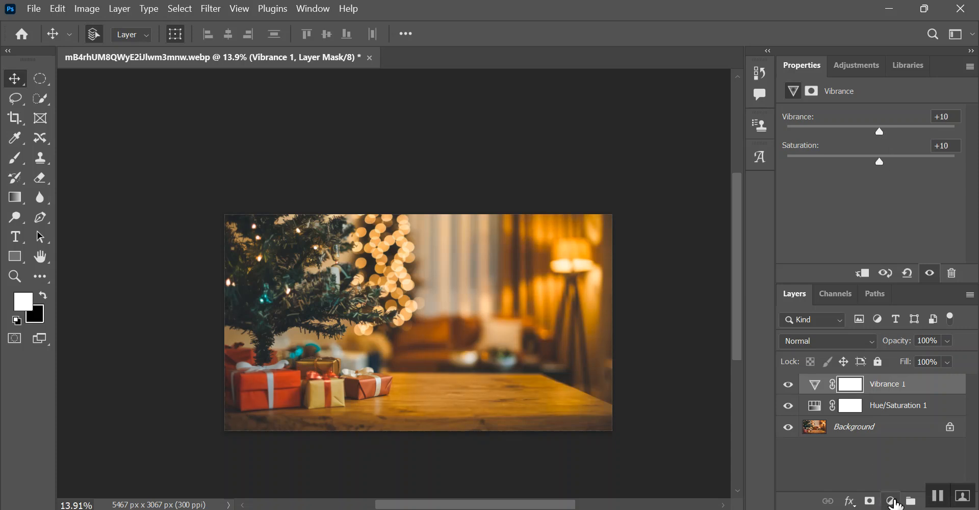
left_click(892, 502)
left_click(880, 317)
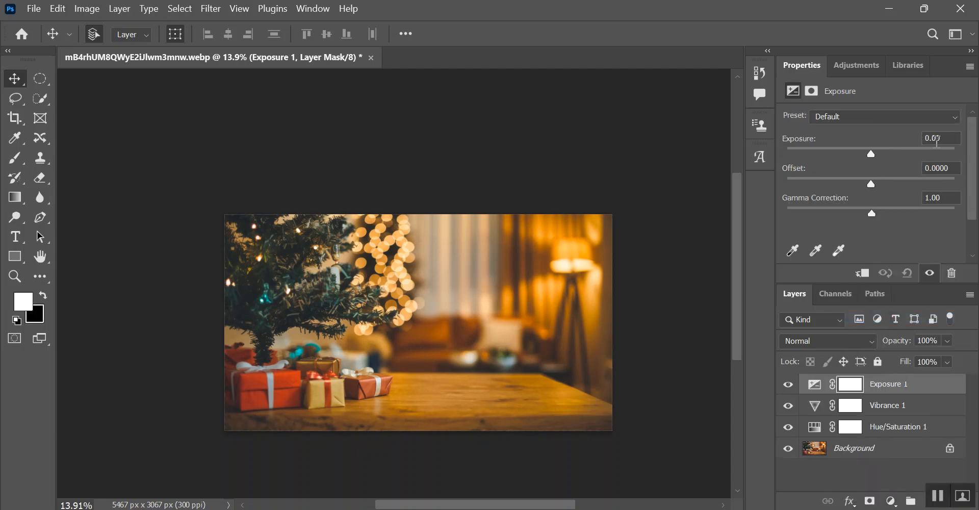
- Add a Color Balance adjustment layer with midtones at Cyan-Red +3, Magenta-Green +5 and Yellow-Blue +3
left_click(892, 502)
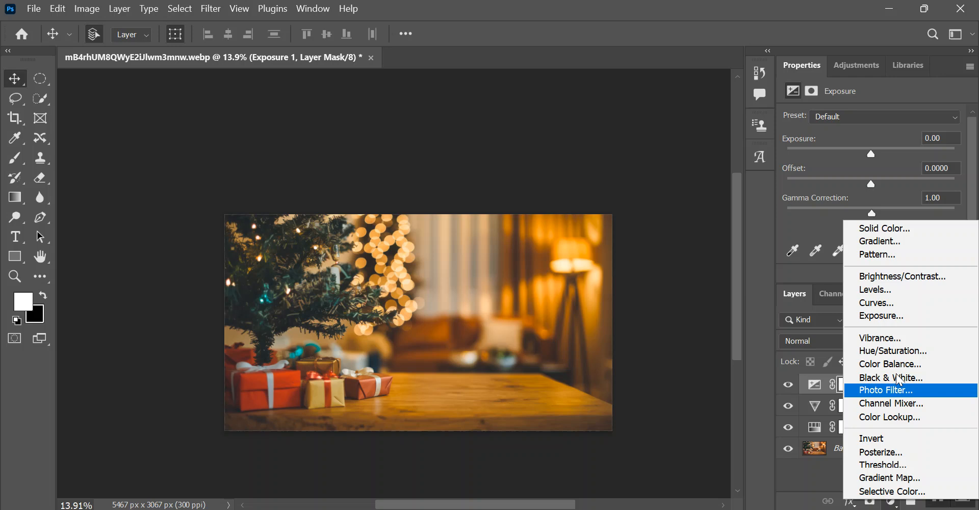
left_click(893, 364)
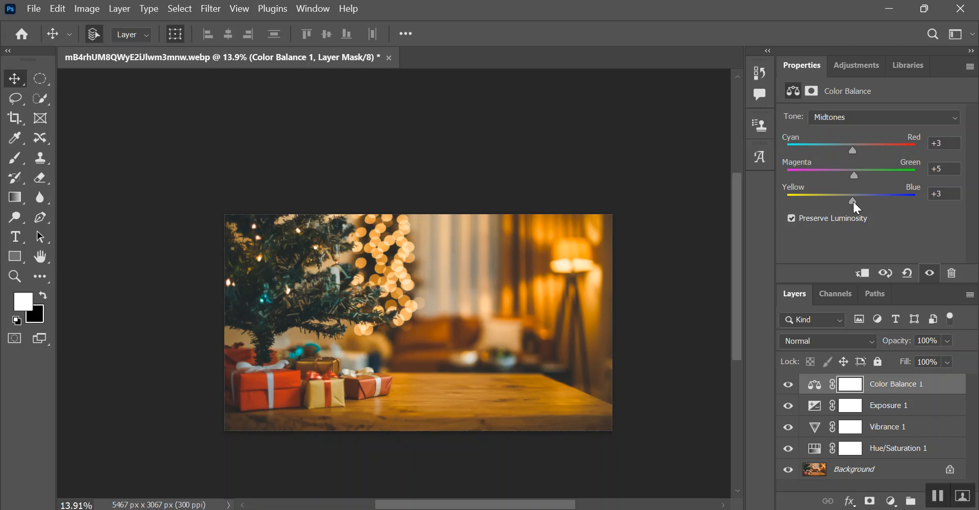
scroll(520, 383, "up", 3)
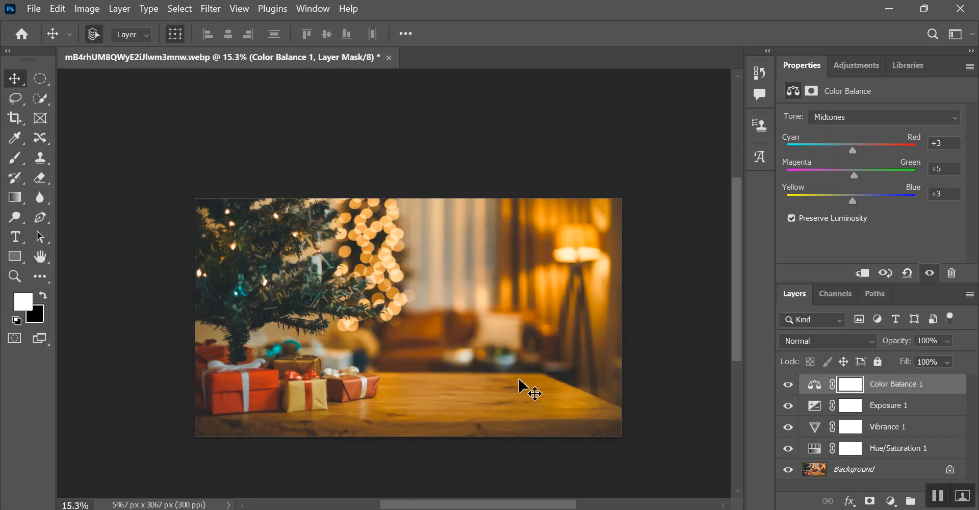
scroll(383, 338, "down", 1)
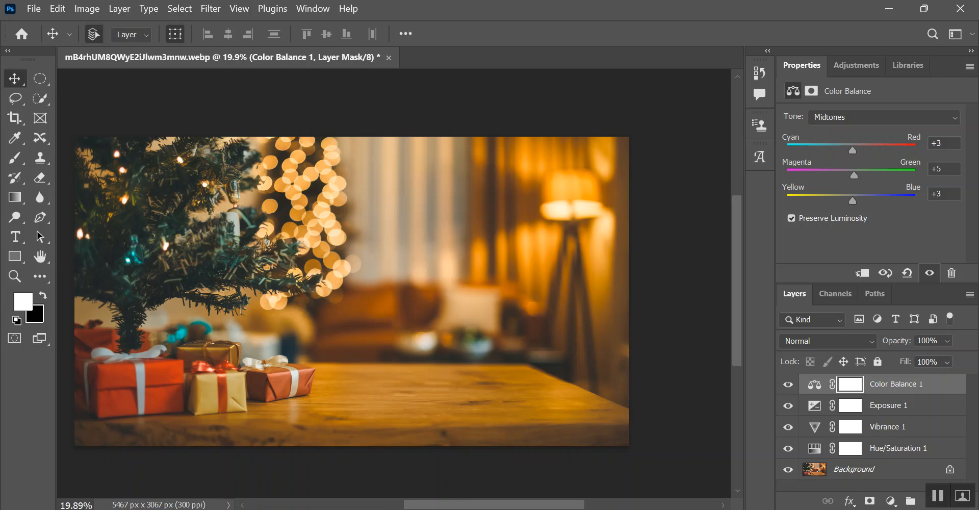
- Switch to Chrome and examine the text layouts of the Christmas designs in the Freepik results
left_click(399, 509)
left_click(359, 466)
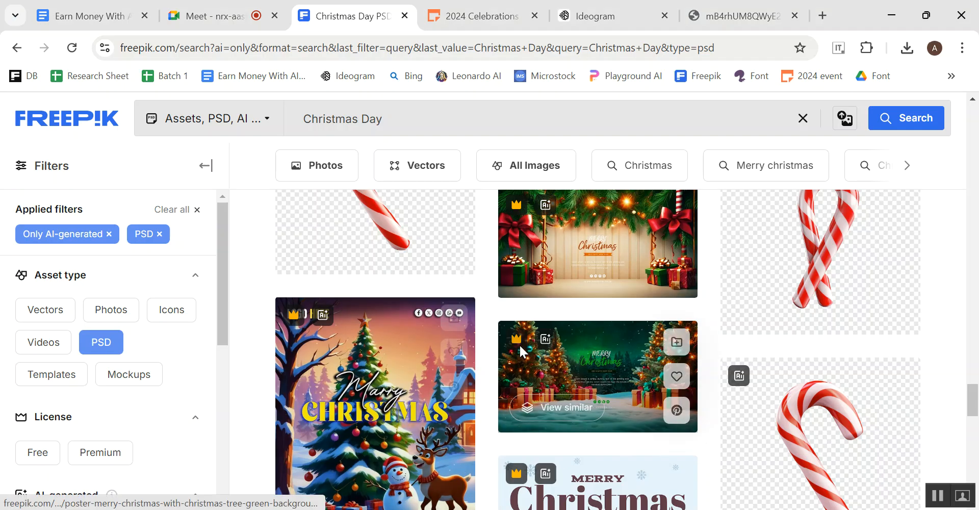
scroll(612, 306, "up", 2)
scroll(618, 297, "up", 3)
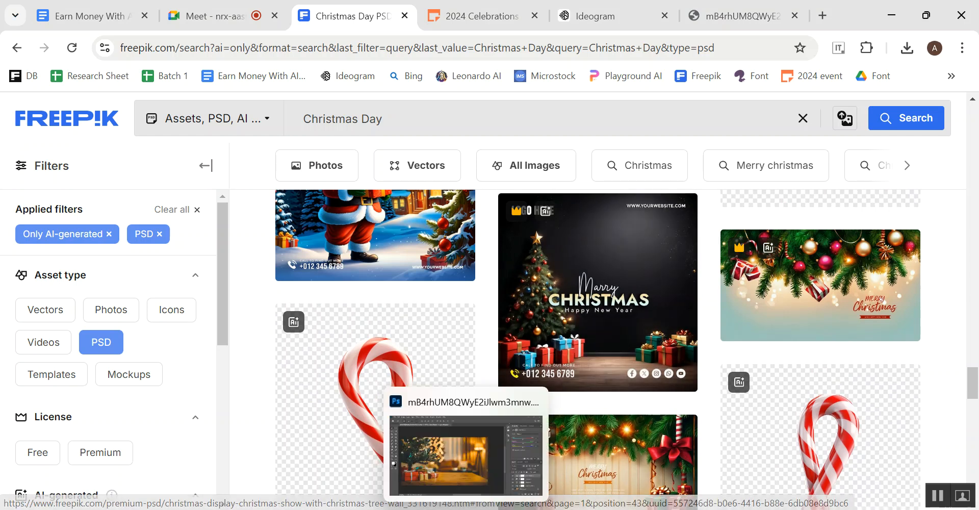
- Switch to Photoshop and add the text "Merry" over the blurred curtain area of the Christmas background
left_click(466, 444)
left_click(15, 238)
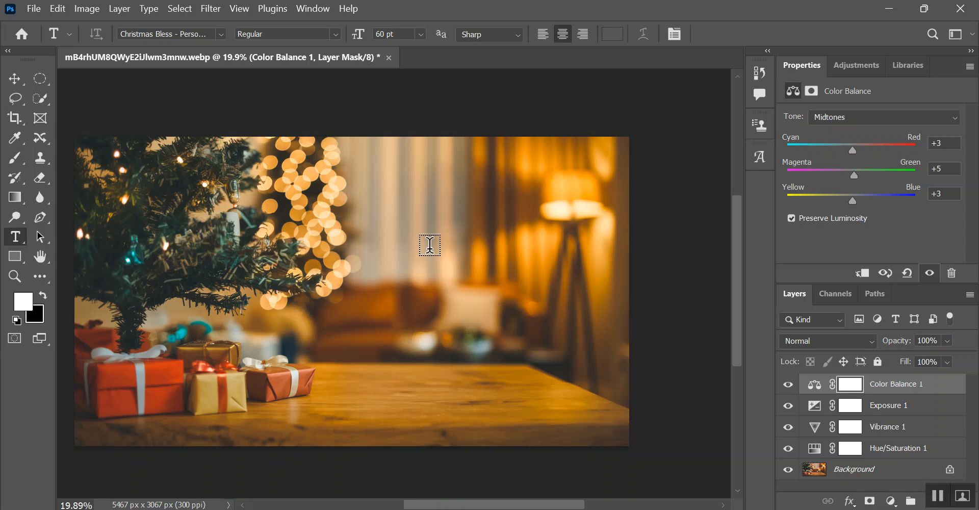
left_click(429, 244)
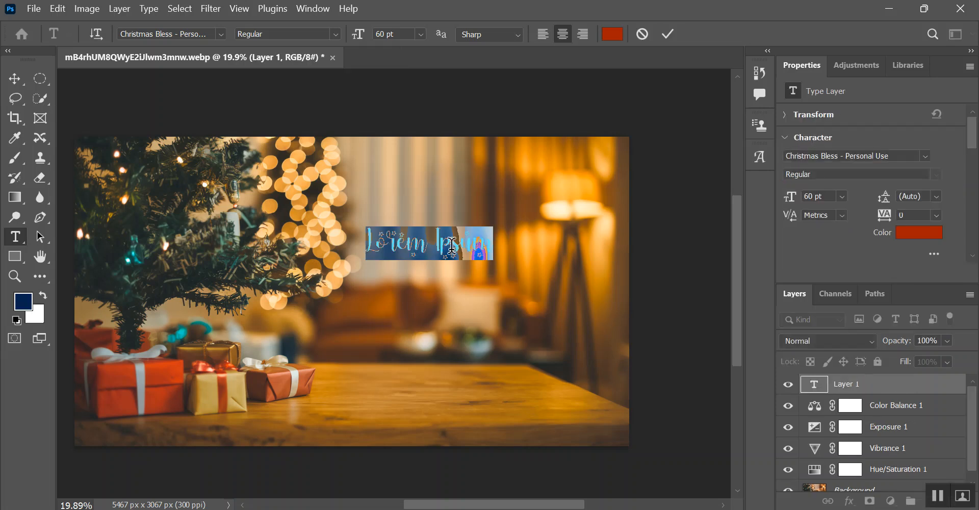
type("Merry")
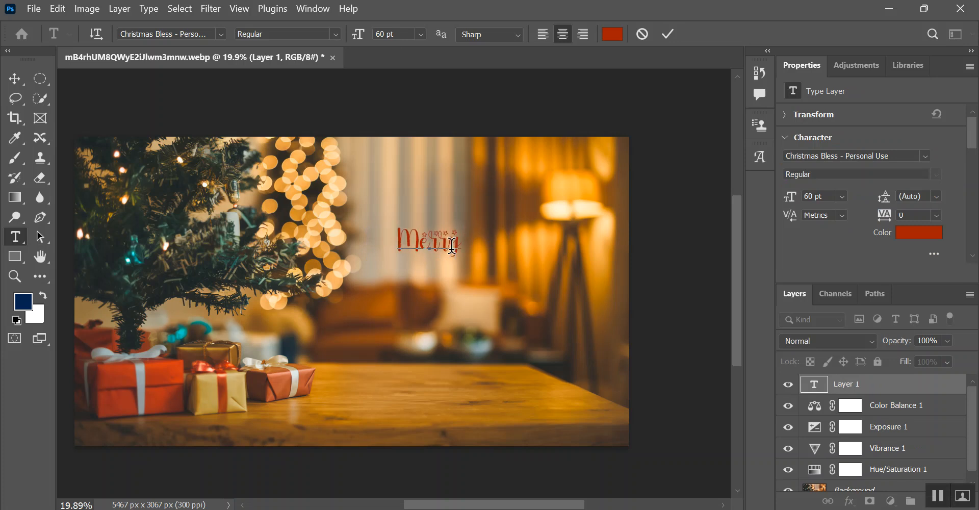
left_click(15, 79)
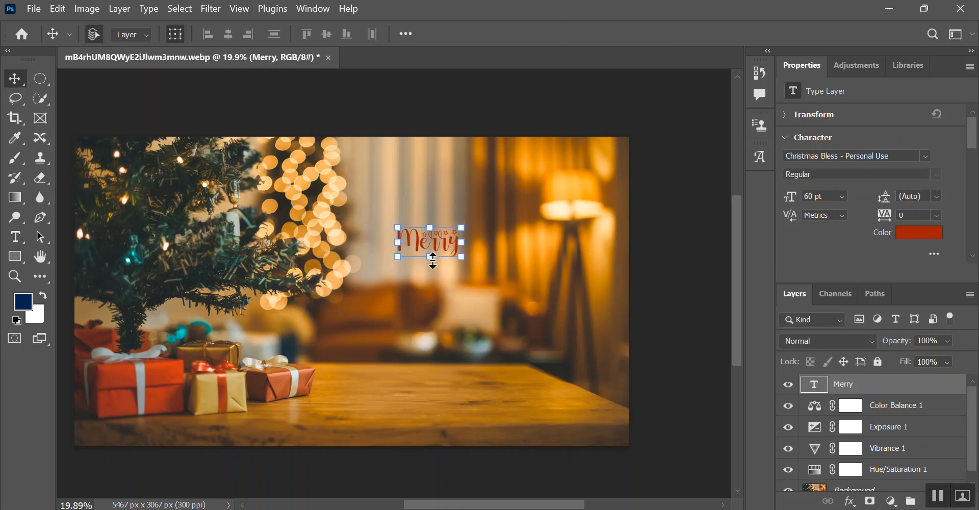
- Enlarge the Merry text to about 165%, shift it slightly toward the lamp and set its layer's blend mode to Hard Light
left_click_drag(430, 269, 474, 263)
left_click(819, 345)
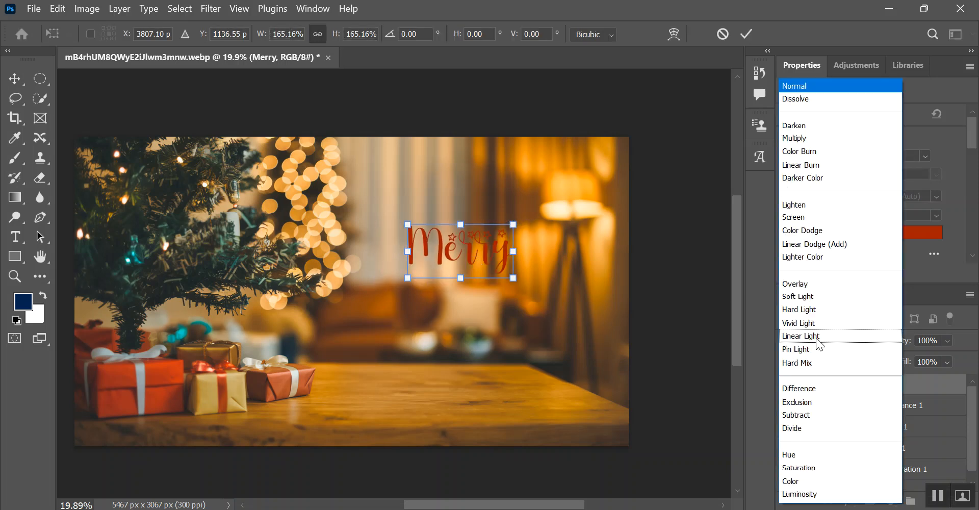
left_click(807, 307)
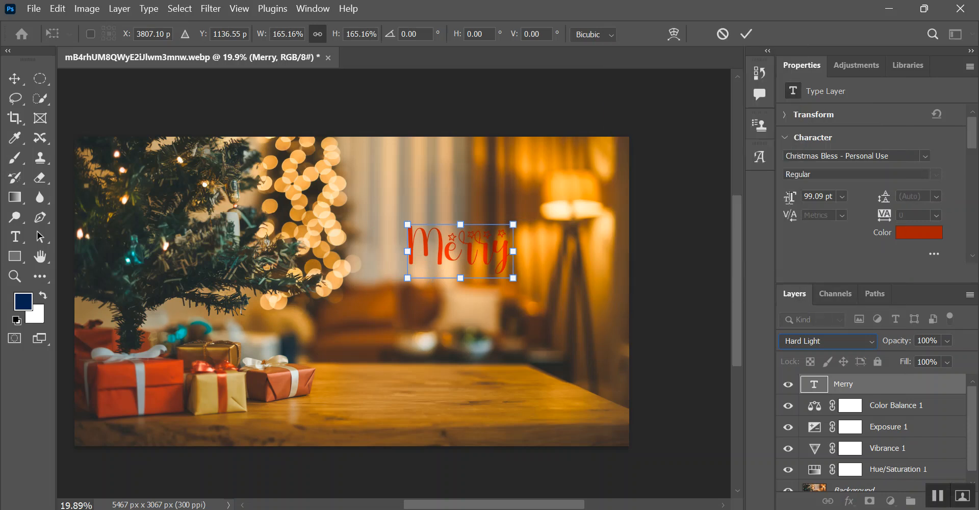
key("Return")
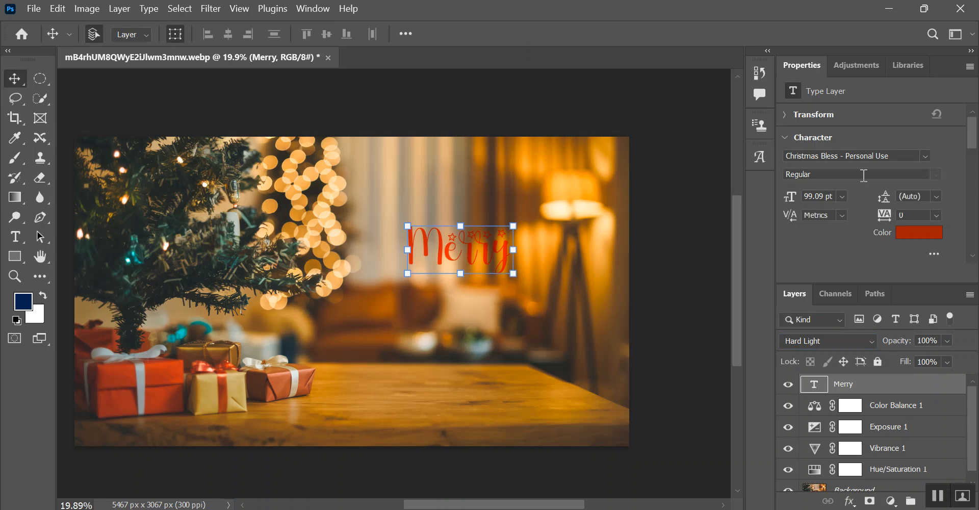
- Change the Merry text's font to Baron Neue Regular
left_click(926, 156)
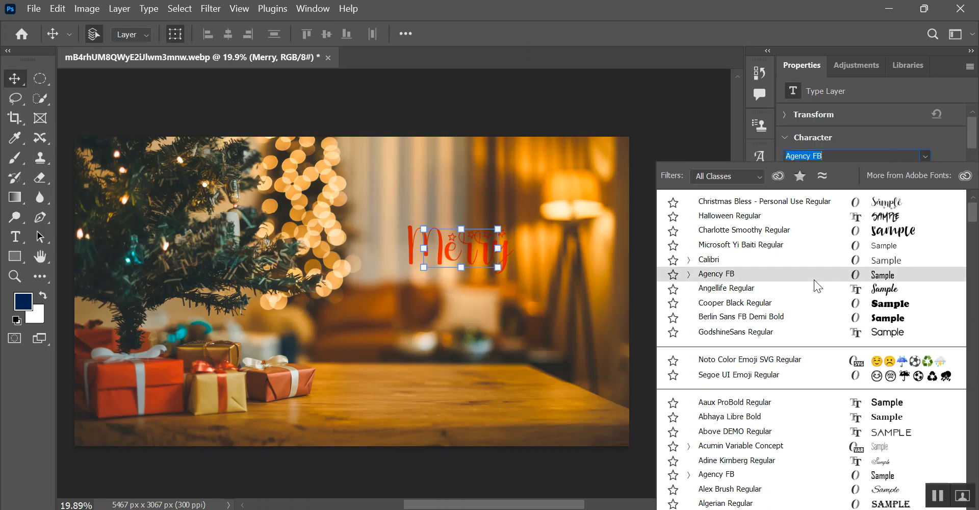
scroll(821, 292, "down", 1)
scroll(821, 292, "down", 5)
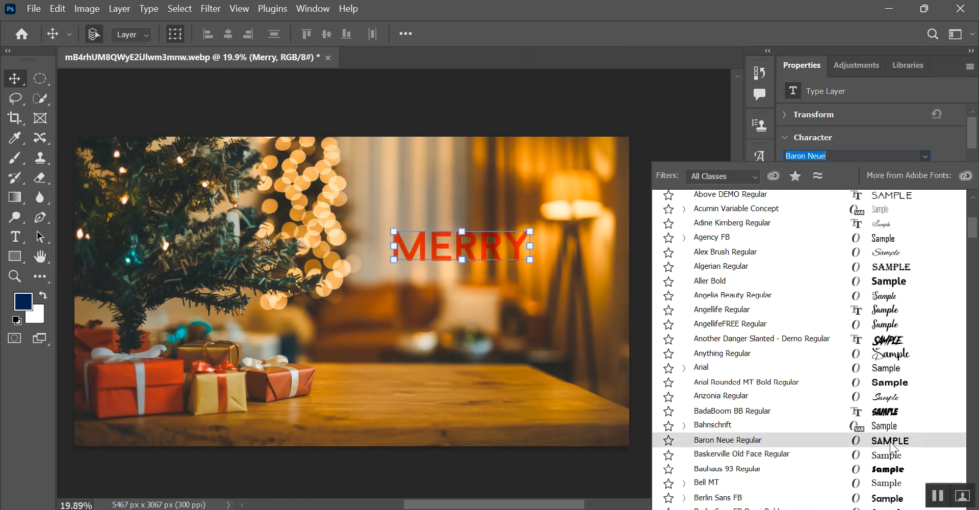
left_click(891, 447)
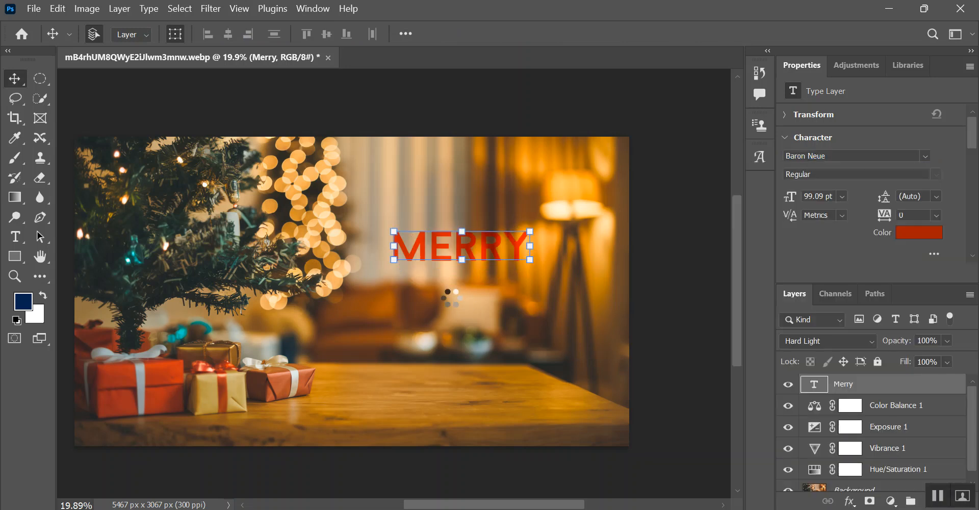
- Set the Merry text's color to near-black #050505
scroll(514, 275, "up", 3)
mouse_move(448, 234)
left_mouse_down()
mouse_move(435, 238)
mouse_move(447, 243)
left_mouse_up()
scroll(461, 326, "down", 3)
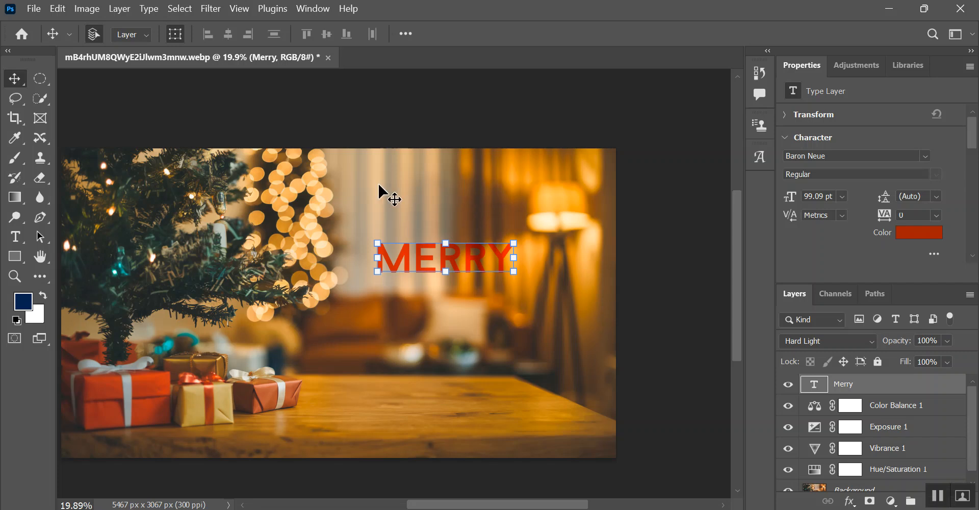
left_click(916, 236)
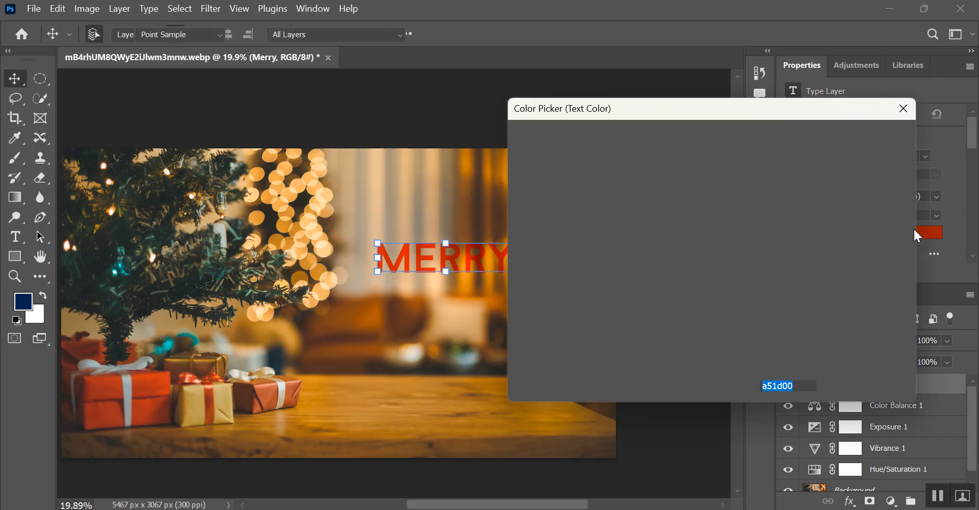
left_click(516, 333)
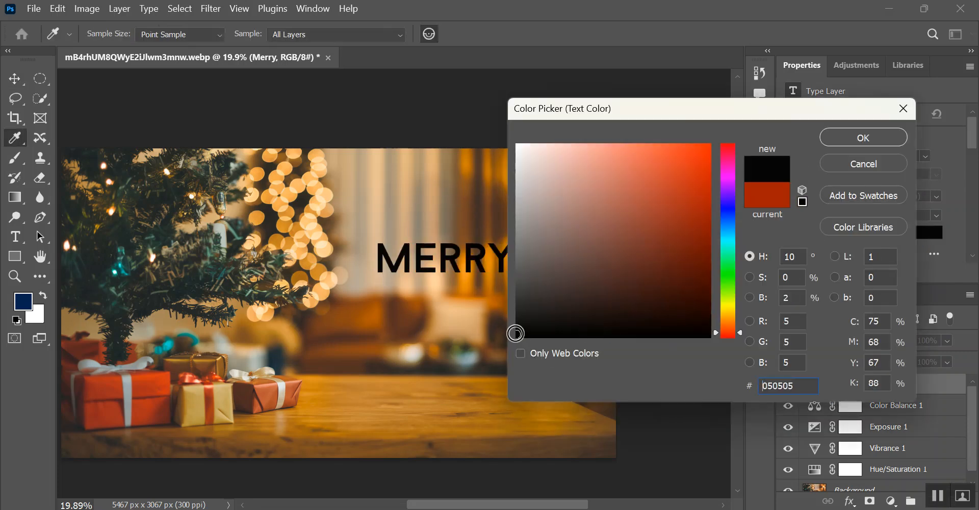
left_click(841, 137)
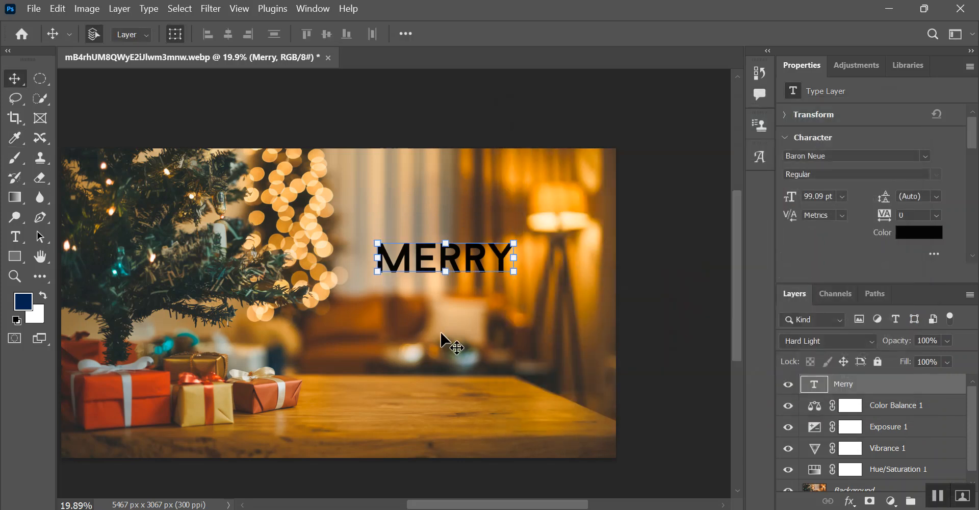
- Move the Merry text higher on the curtain and scale it down to about 71%, giving a size of 70.31 pt
left_click_drag(443, 266, 437, 222)
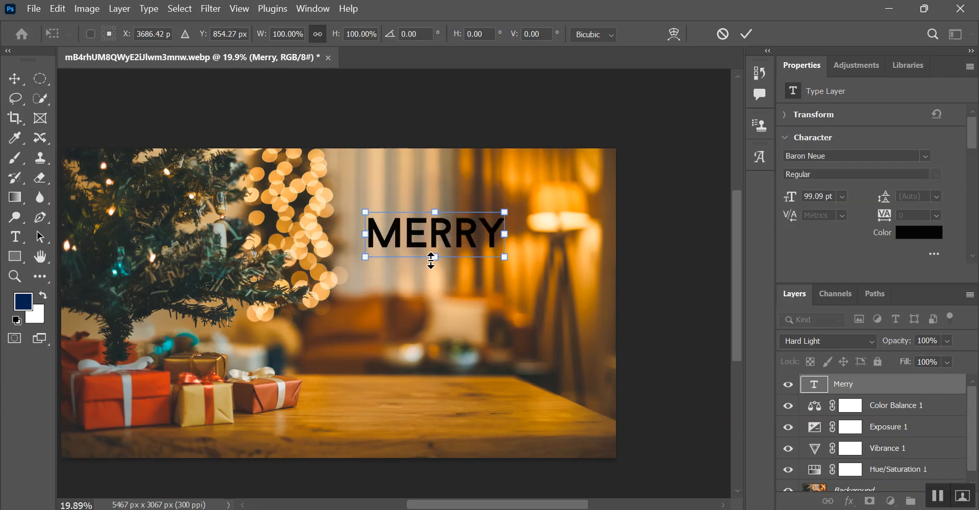
left_click_drag(434, 255, 435, 227)
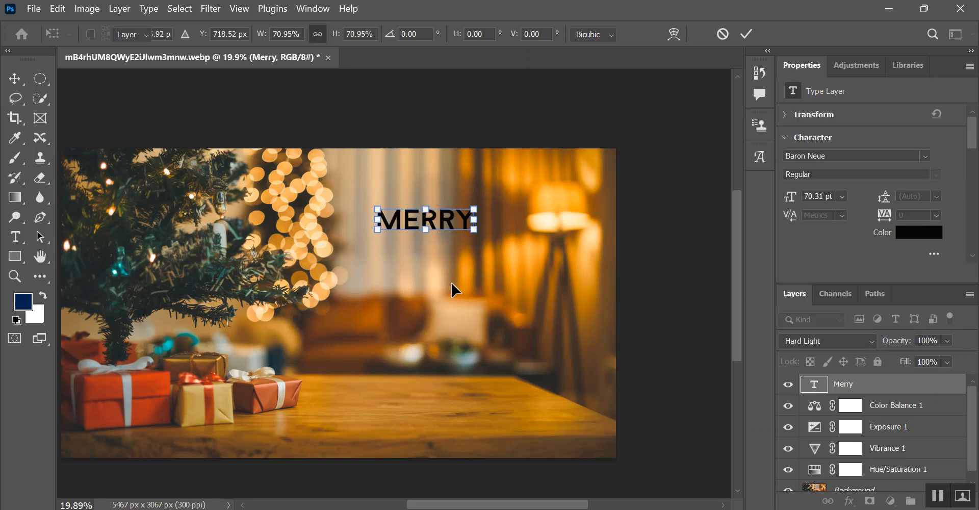
left_click(463, 339)
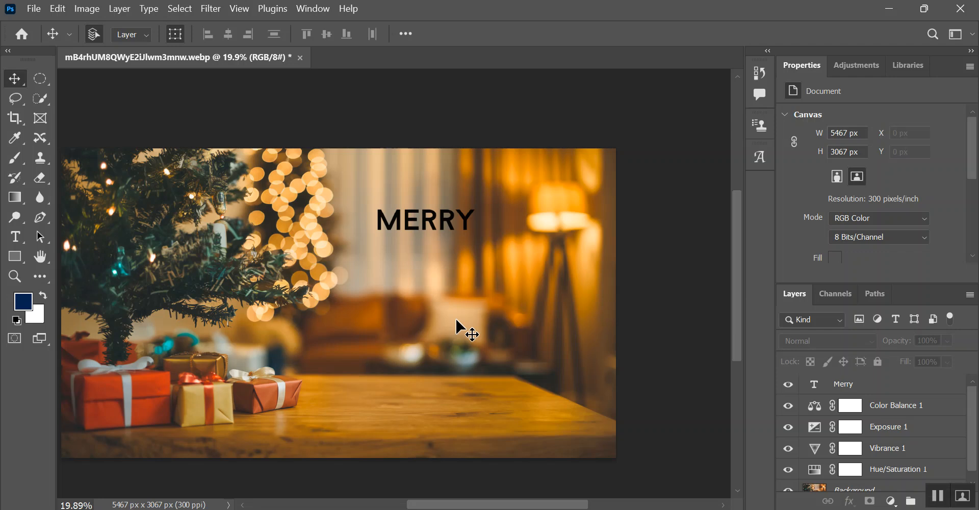
- Switch to Chrome and copy the word "Christmas" from the Freepik search query
left_click(20, 241)
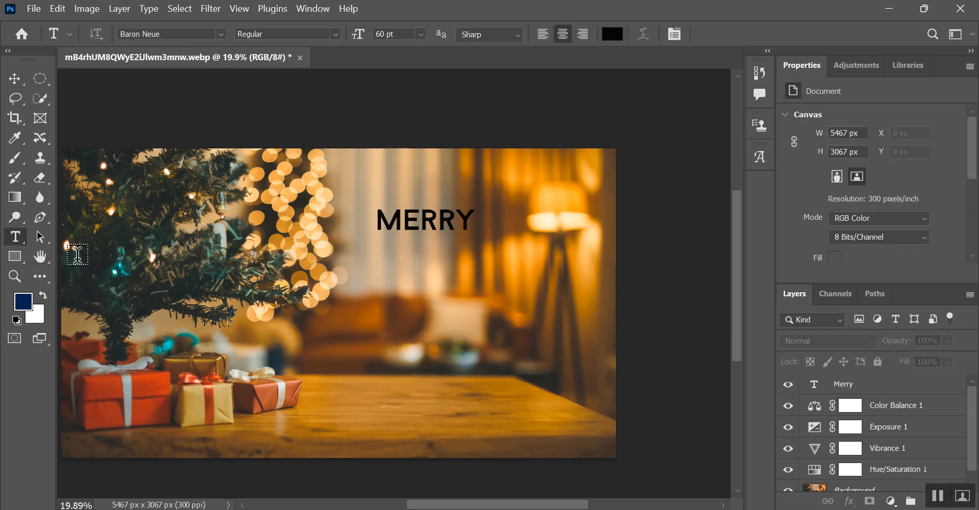
mouse_move(399, 509)
left_click(351, 488)
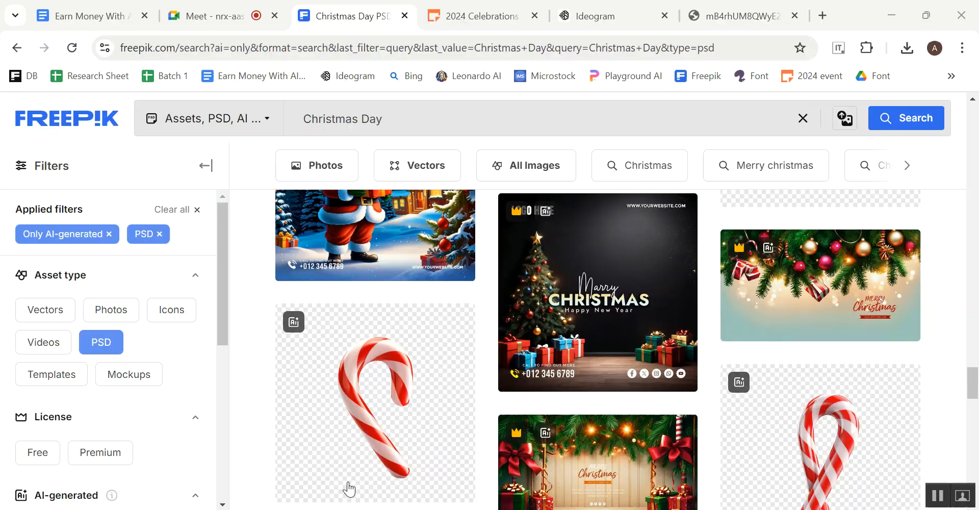
double_click(338, 119)
right_click(343, 118)
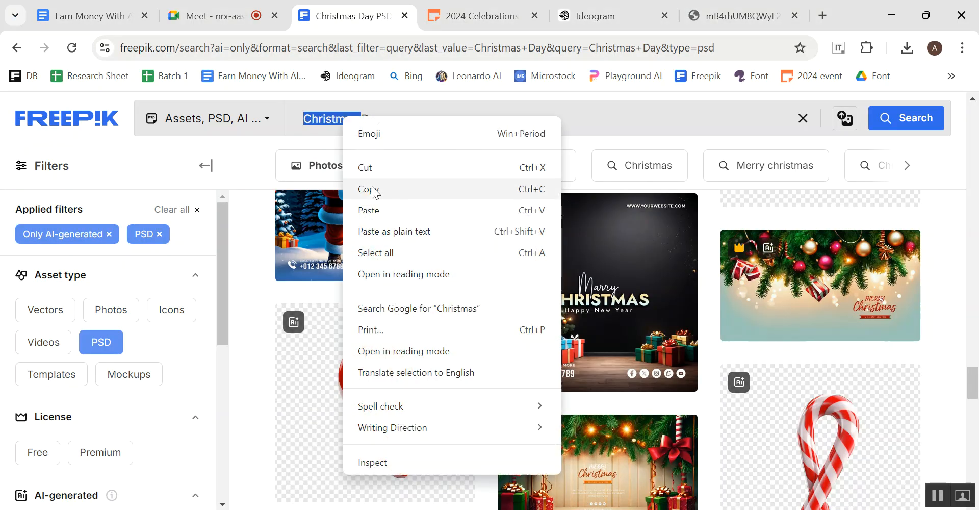
left_click(376, 193)
- Switch back to Photoshop, paste "Christmas" as a new text layer and place it centered below MERRY
left_click(461, 508)
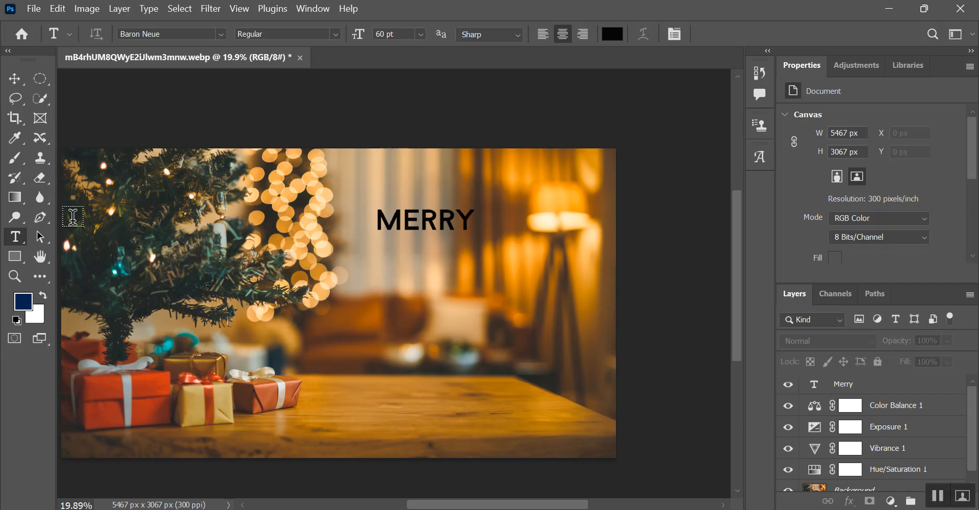
left_click(378, 263)
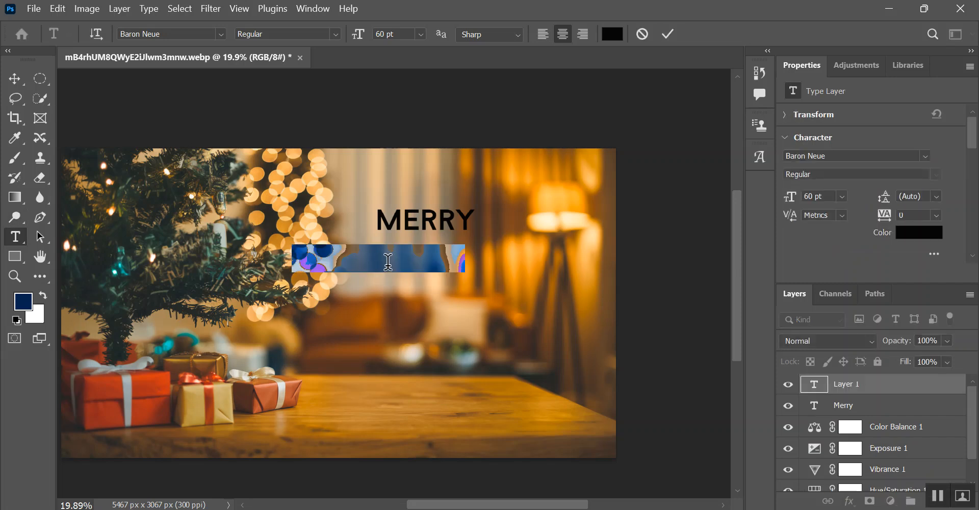
key("ctrl+v")
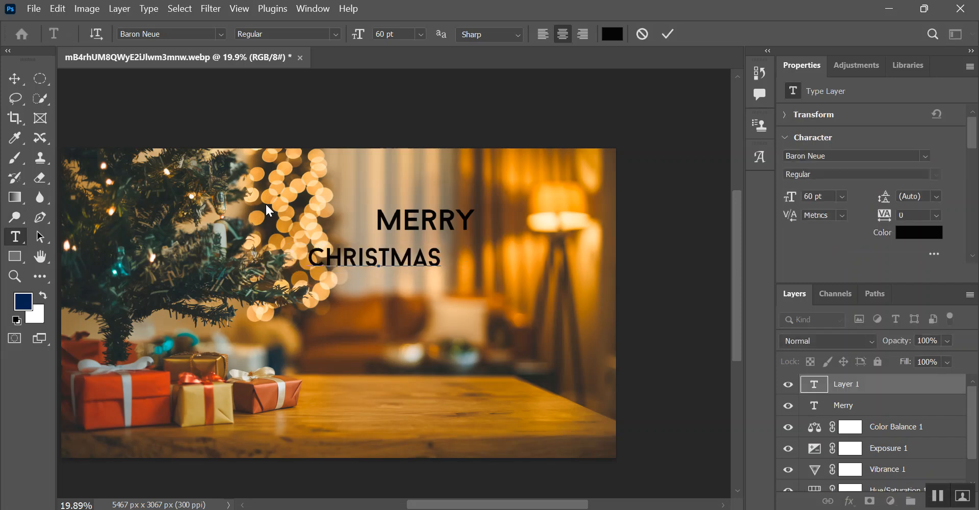
key("BackSpace")
left_click(14, 78)
left_click_drag(403, 261, 458, 279)
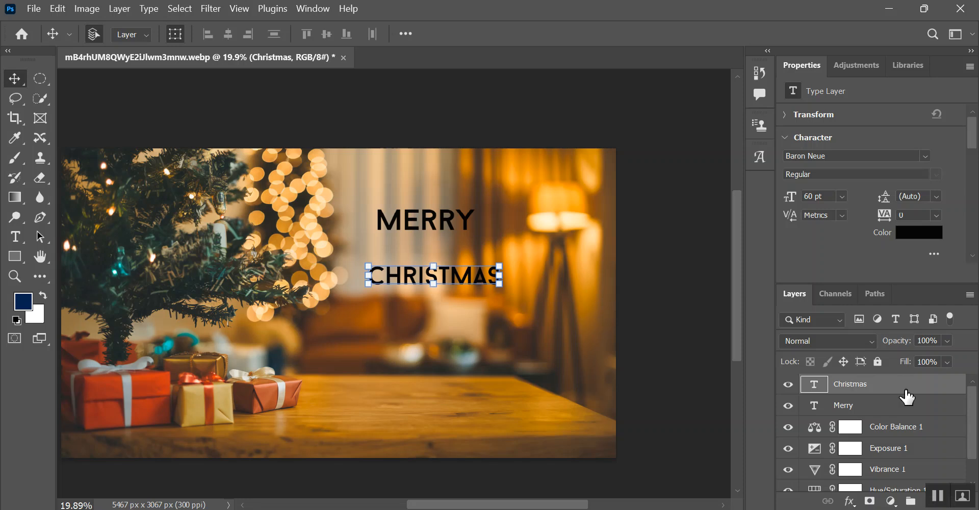
- Set the Christmas layer's blend mode to Hard Light and enlarge its text to about 147%, giving 88.3 pt
left_click(806, 341)
left_click(809, 306)
mouse_move(433, 281)
left_mouse_down()
mouse_move(435, 308)
mouse_move(435, 290)
left_mouse_up()
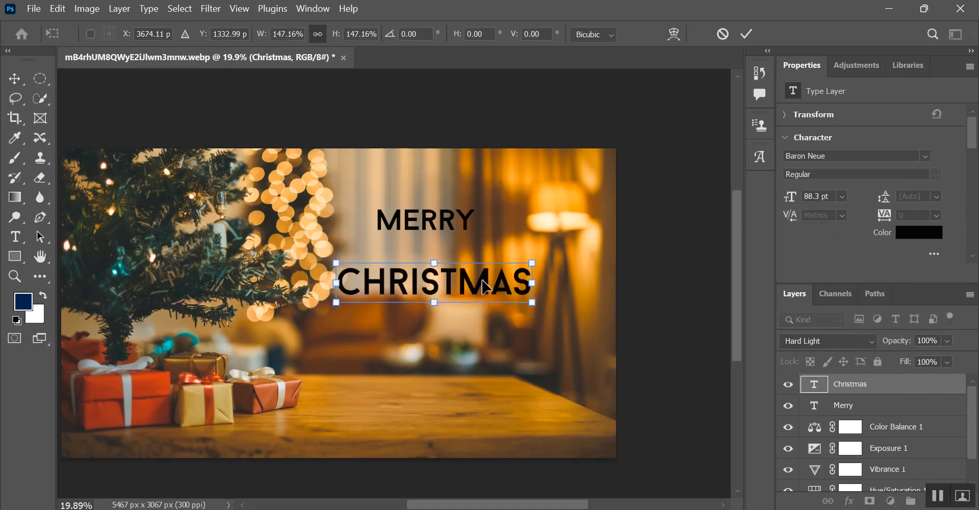
scroll(462, 362, "up", 1)
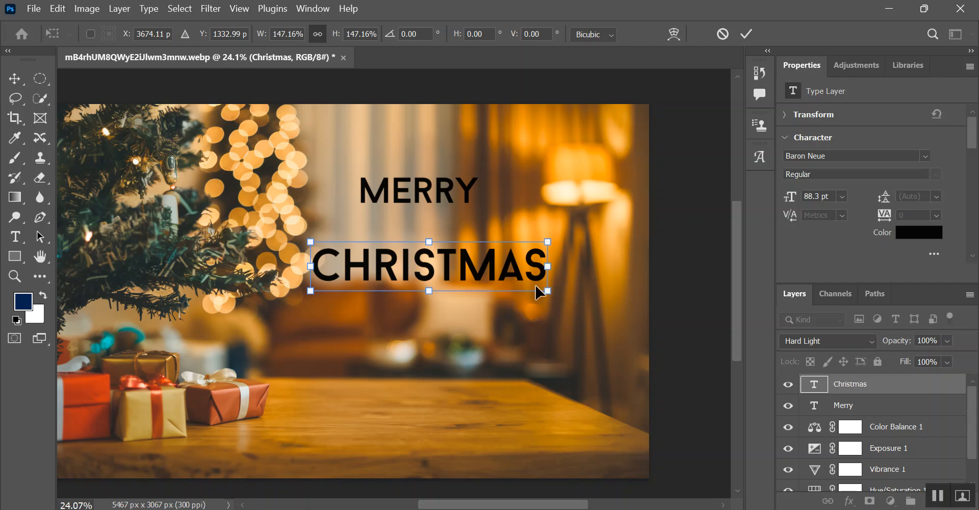
key("Return")
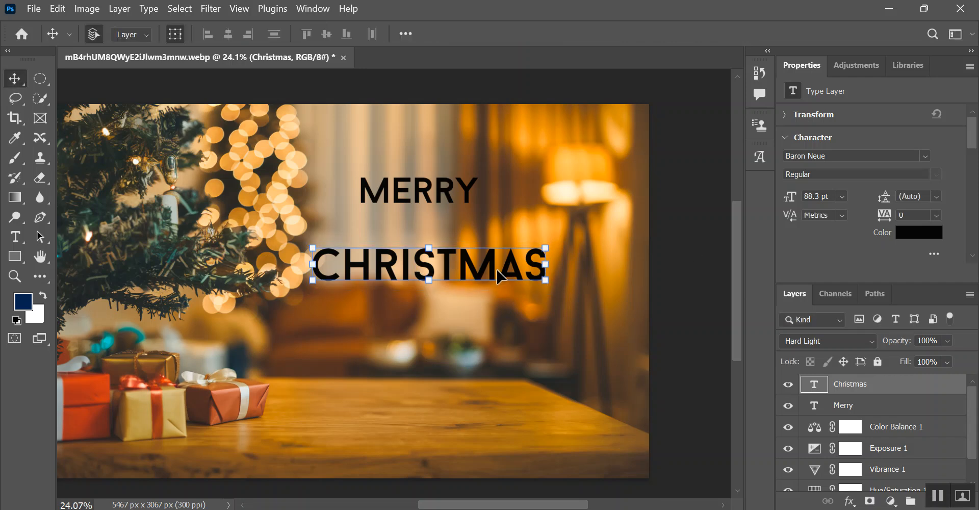
- Browse font previews for the Christmas text and set its font to Campana Script PERSONAL USE Regular
left_click(925, 156)
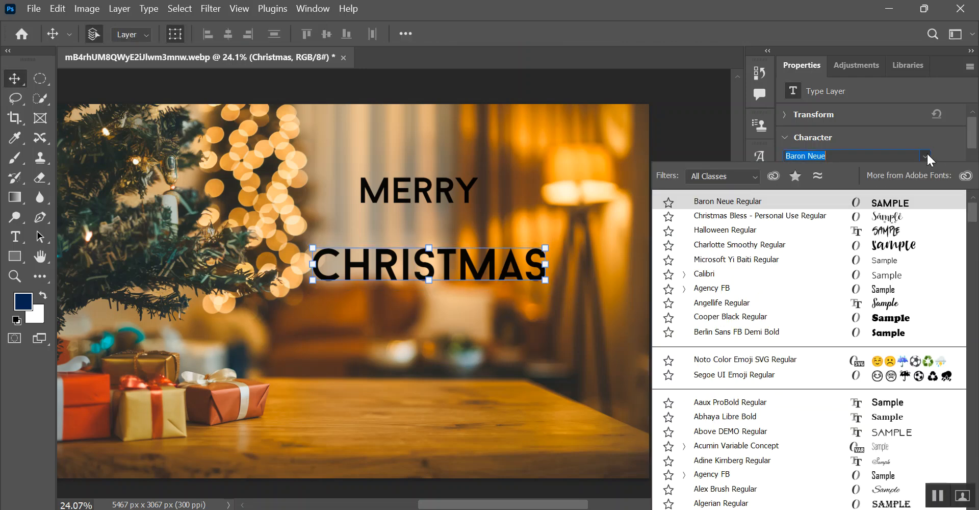
scroll(874, 408, "down", 1)
scroll(874, 403, "down", 4)
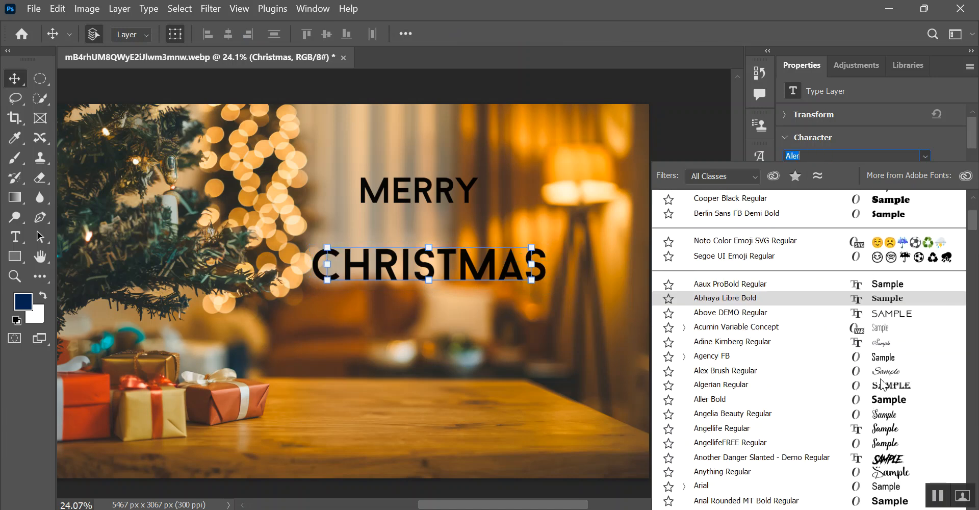
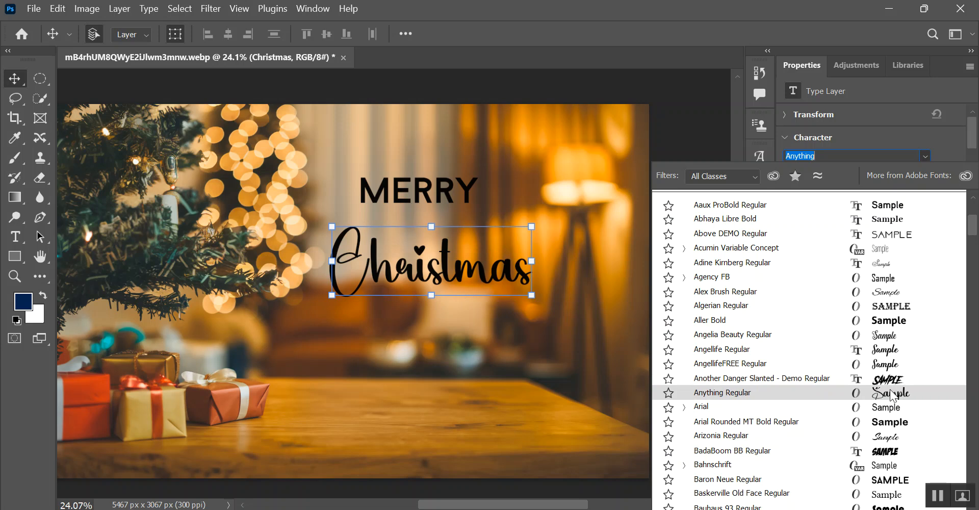
scroll(891, 396, "down", 2)
scroll(892, 396, "down", 2)
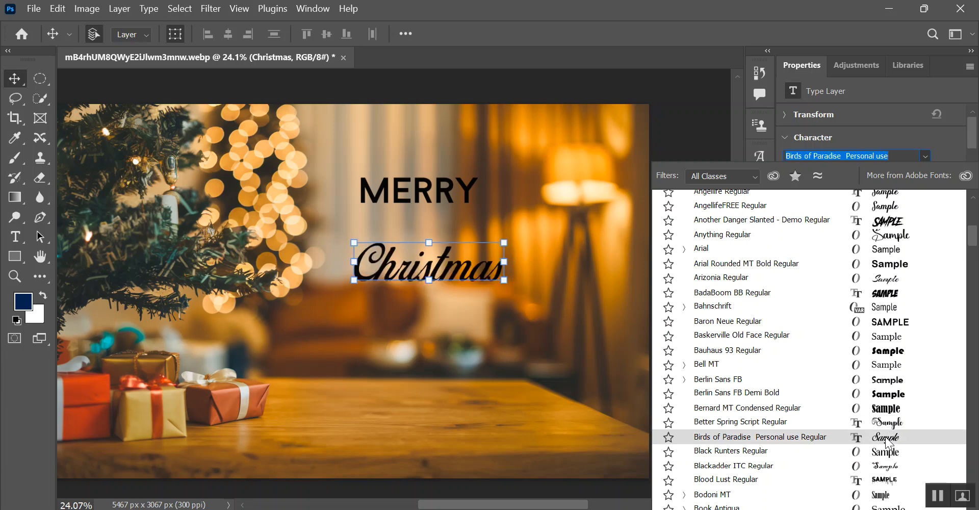
scroll(886, 443, "down", 2)
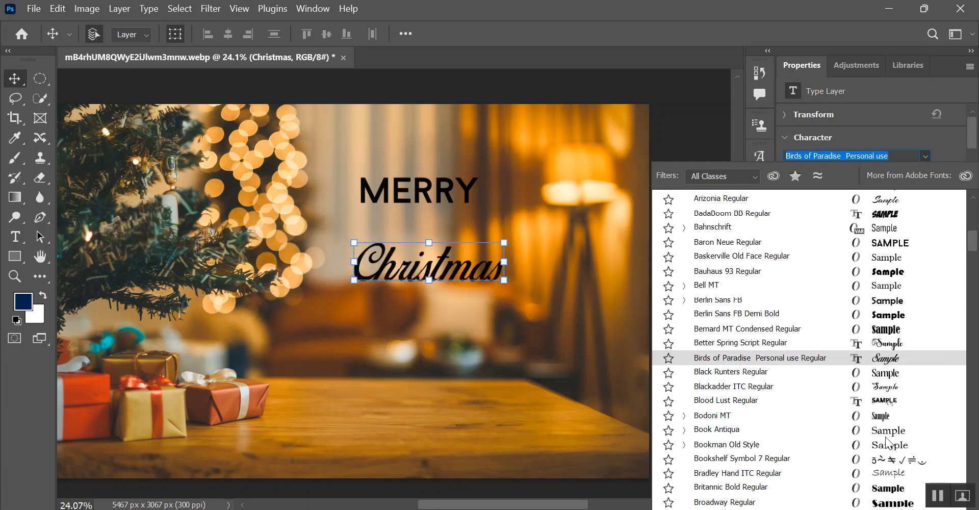
scroll(887, 439, "down", 4)
scroll(887, 438, "down", 3)
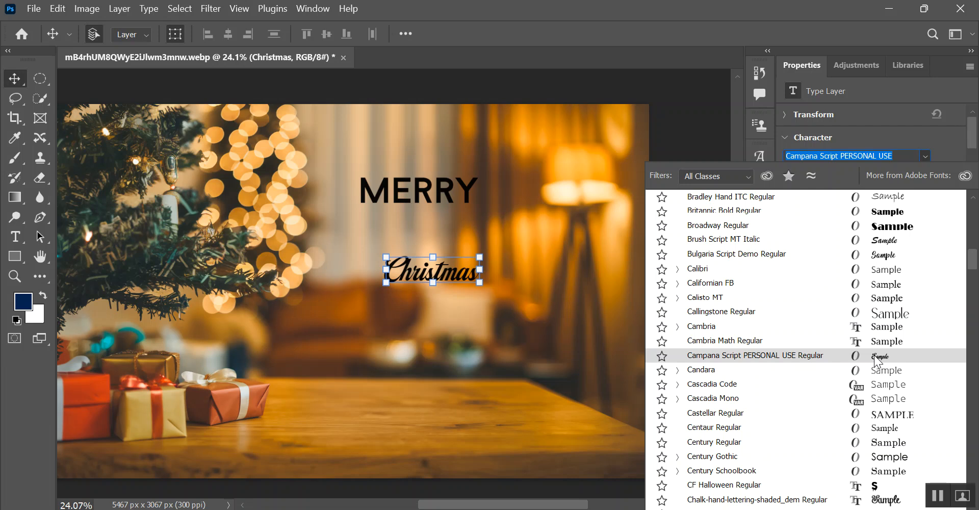
left_click(875, 355)
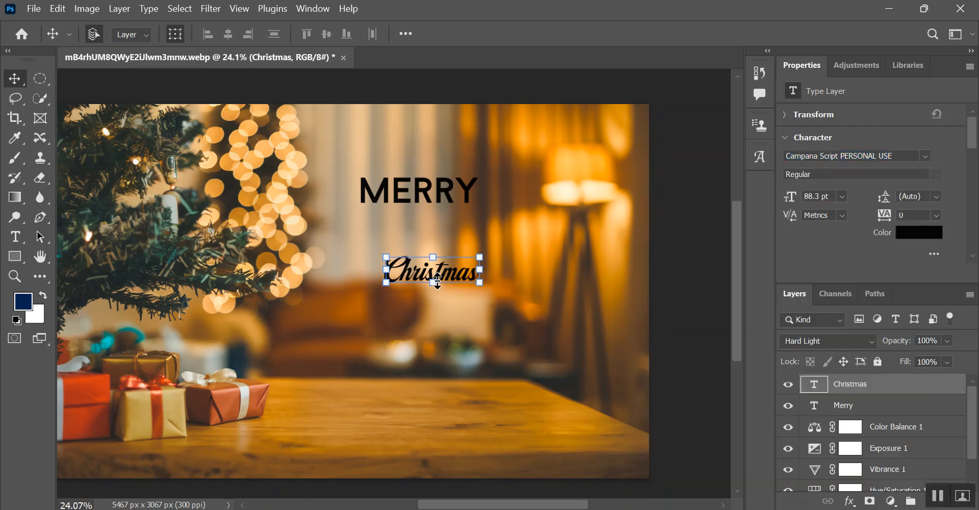
- Move the Christmas text and enlarge it to about 256%, giving a size of 226.26 pt
left_click_drag(434, 282, 431, 311)
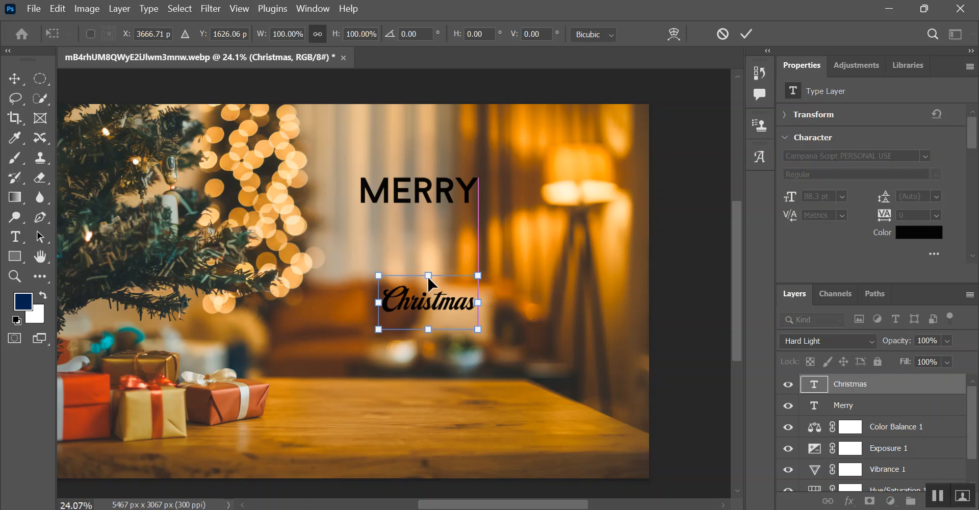
left_click_drag(429, 278, 487, 279)
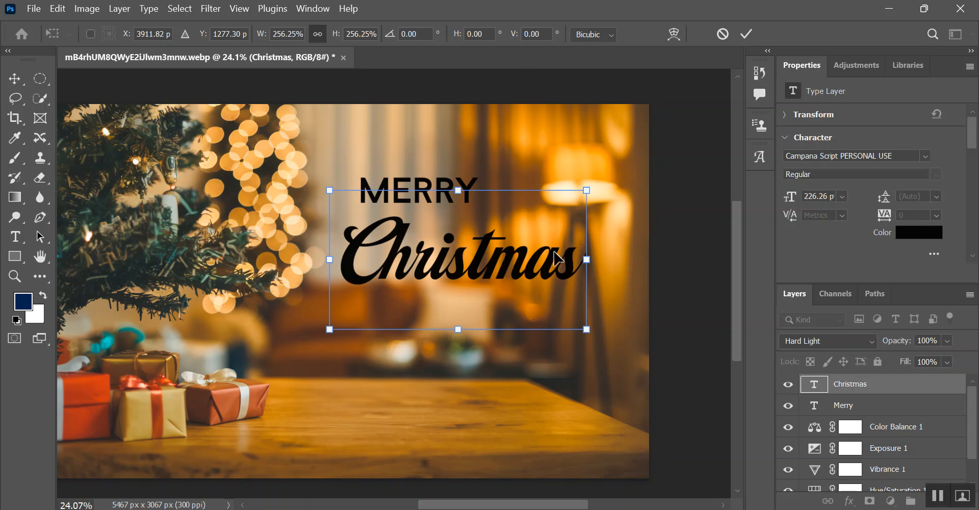
key("Return")
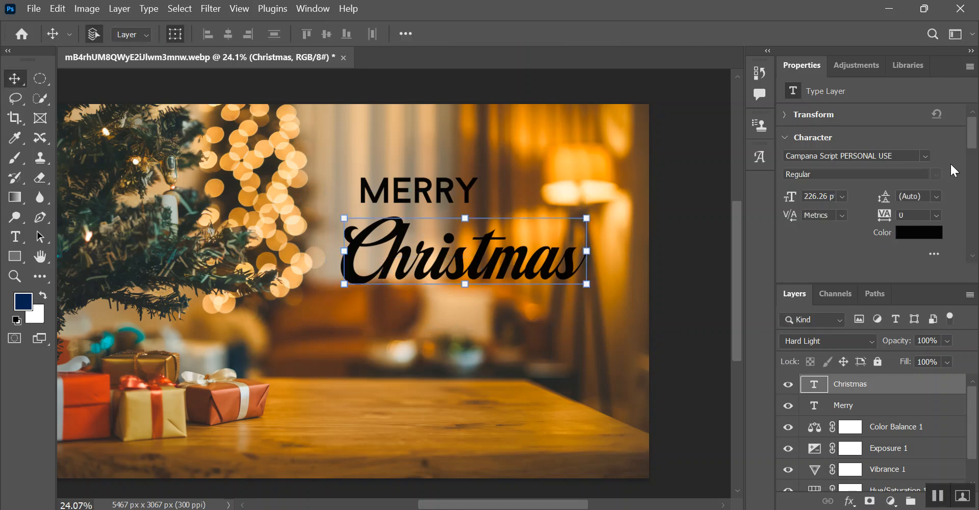
- Change the Christmas text's font to Birds of Paradise Personal use Regular
left_click(926, 156)
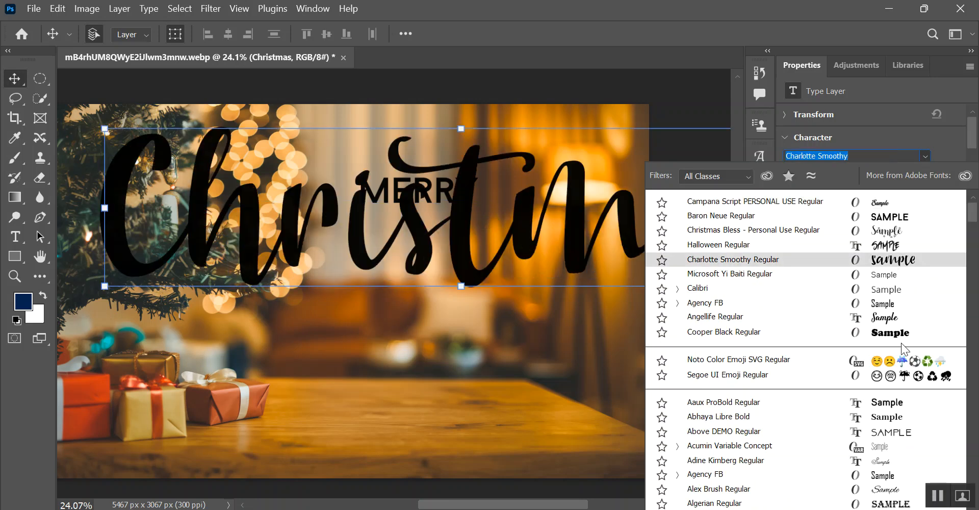
scroll(901, 343, "down", 8)
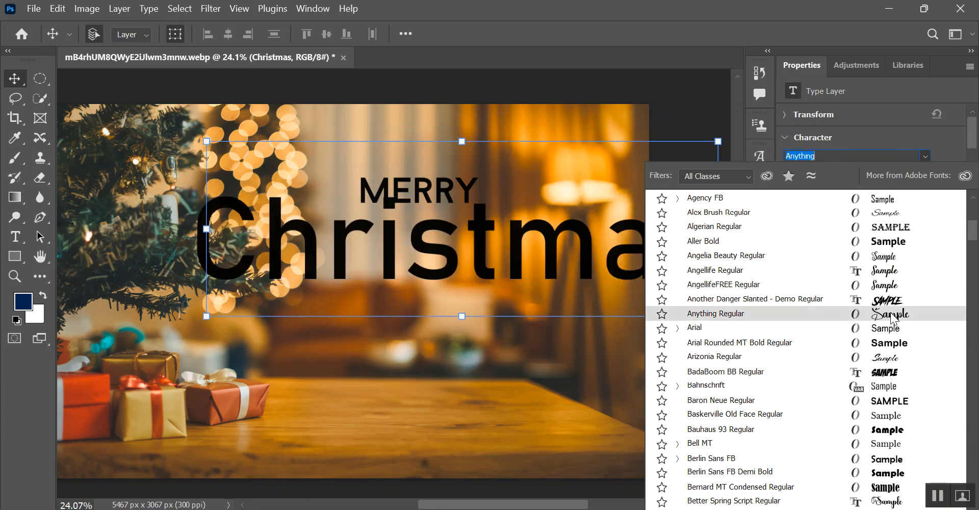
scroll(896, 321, "down", 4)
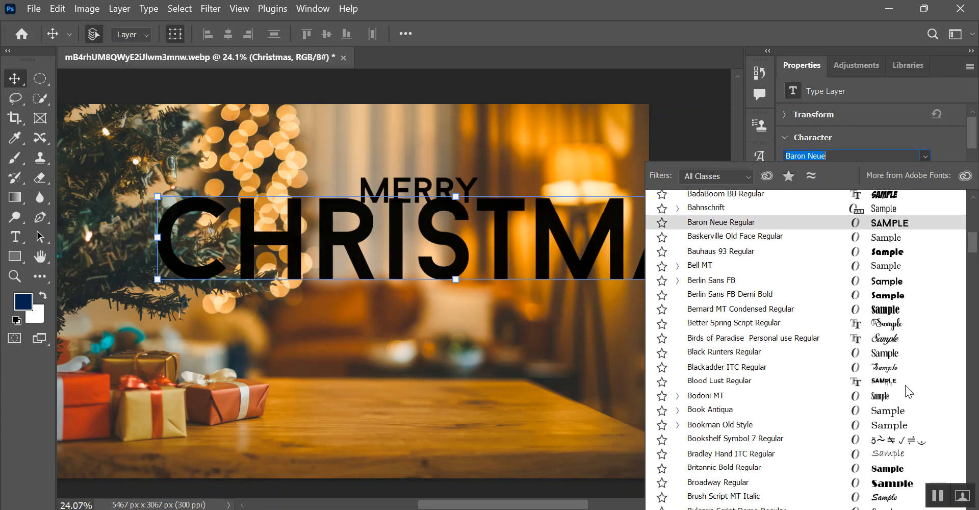
left_click(896, 337)
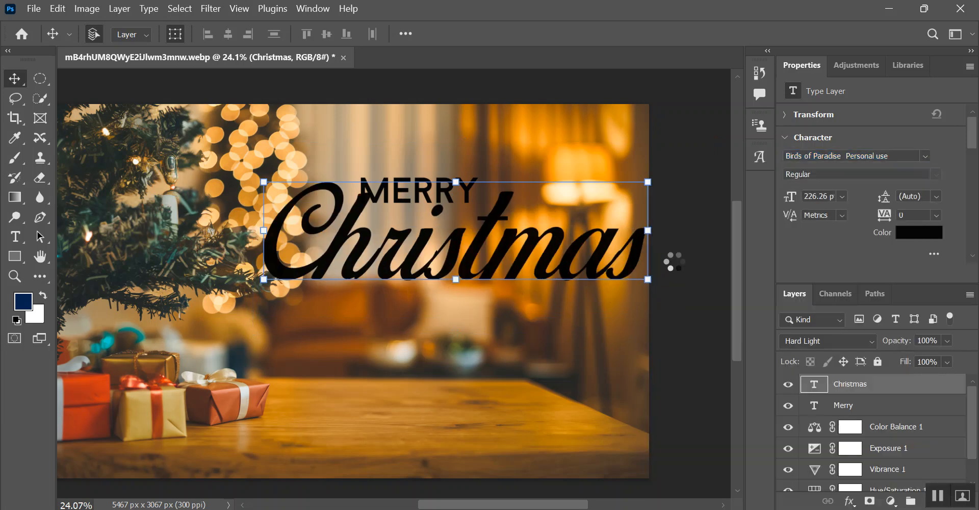
- Scale the Christmas text down to about 77.6%, giving 175.59 pt, and position it just below MERRY
left_click_drag(647, 230, 521, 249)
left_click_drag(416, 231, 487, 319)
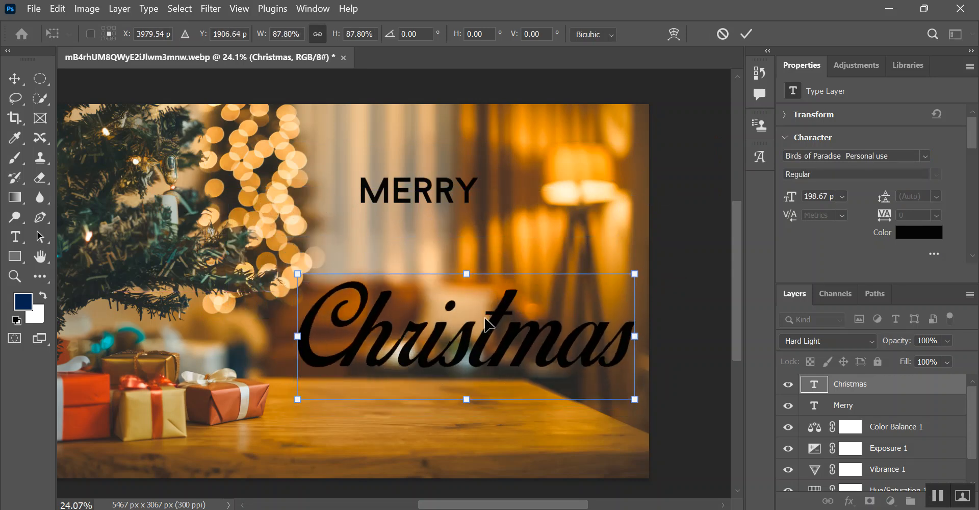
left_click_drag(465, 393, 465, 385)
scroll(464, 411, "down", 1)
left_click_drag(483, 351, 489, 287)
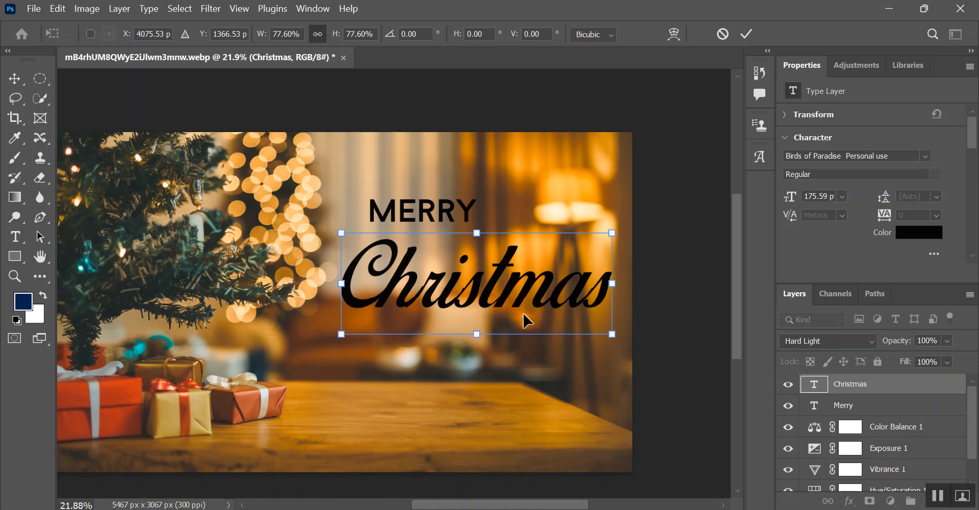
left_click_drag(497, 286, 478, 281)
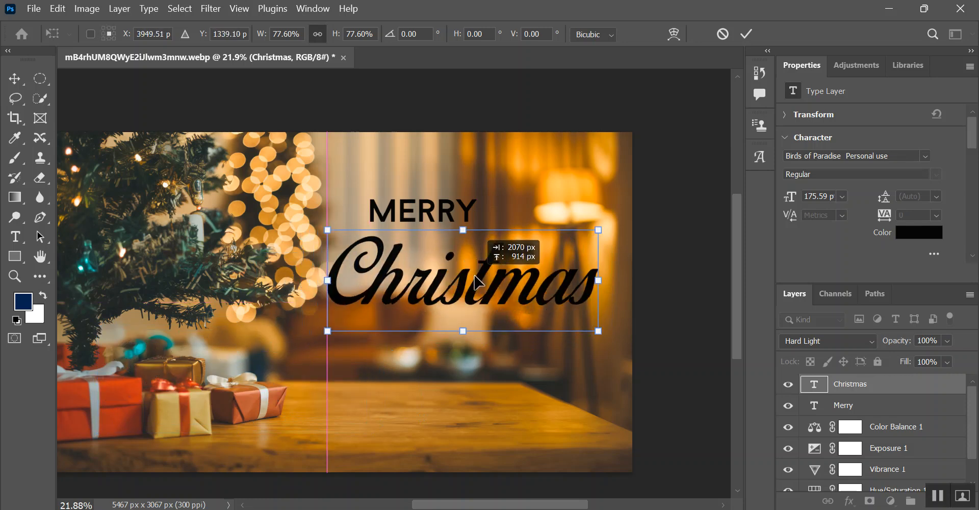
left_click_drag(478, 276, 478, 277)
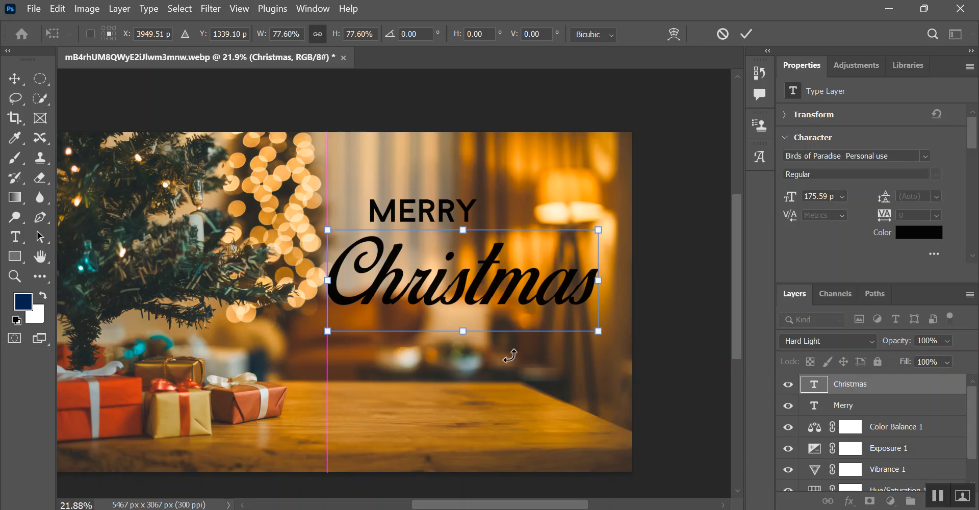
key("Return")
left_click(525, 375)
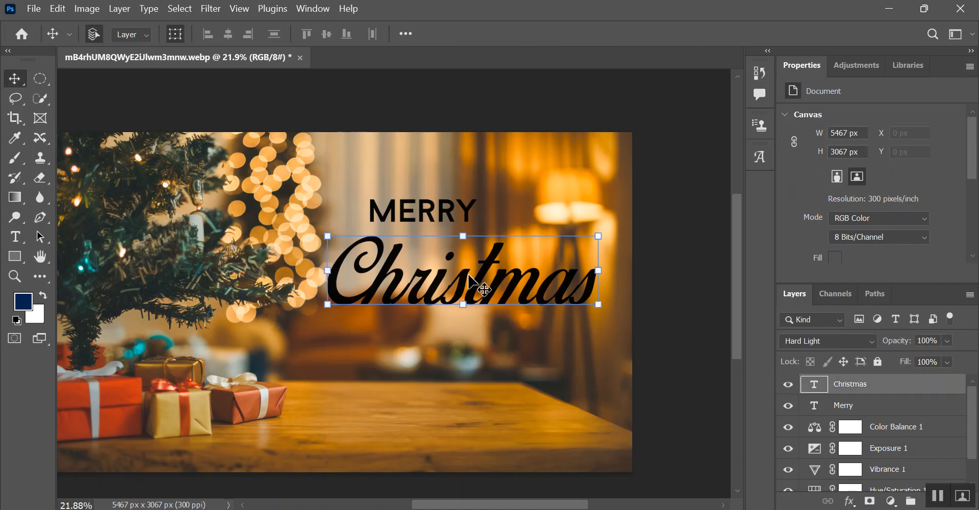
- Set the Christmas text's color to off-white f9f3f3
left_click(924, 232)
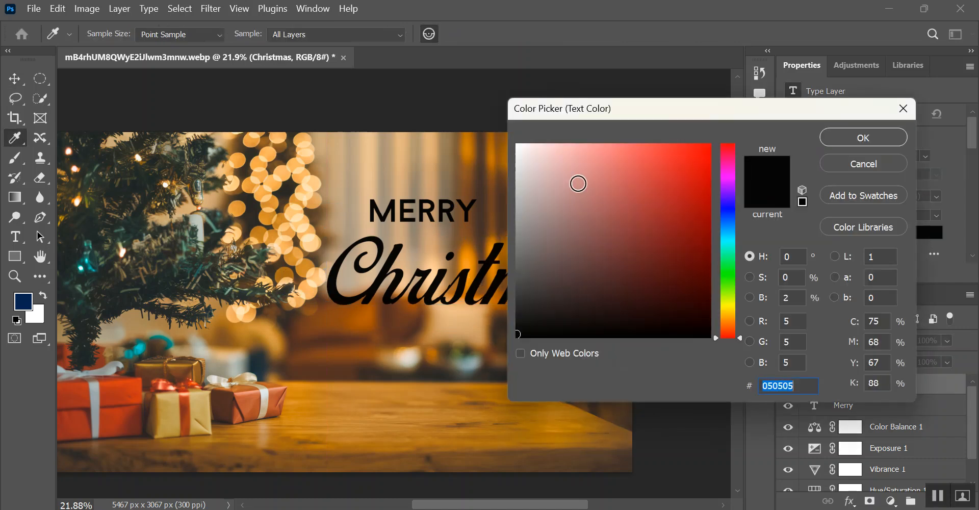
left_click(521, 147)
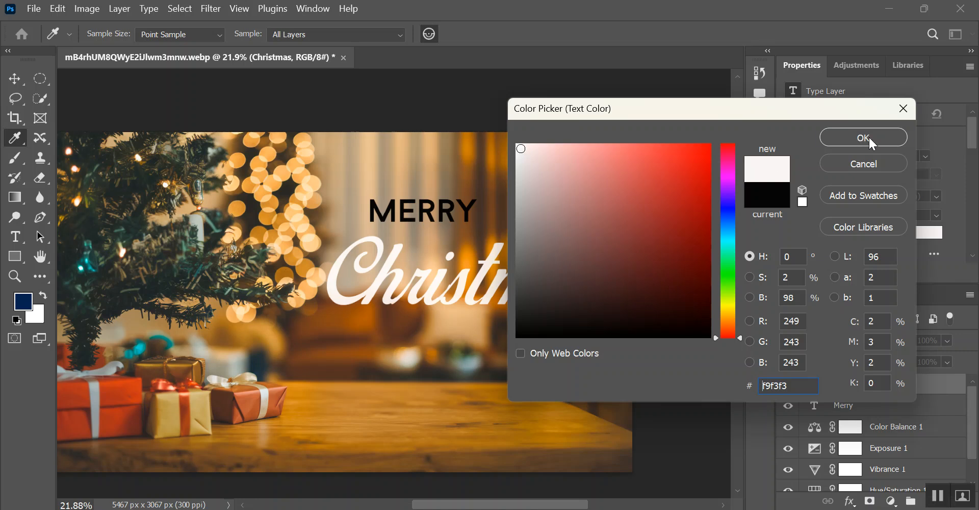
left_click(868, 136)
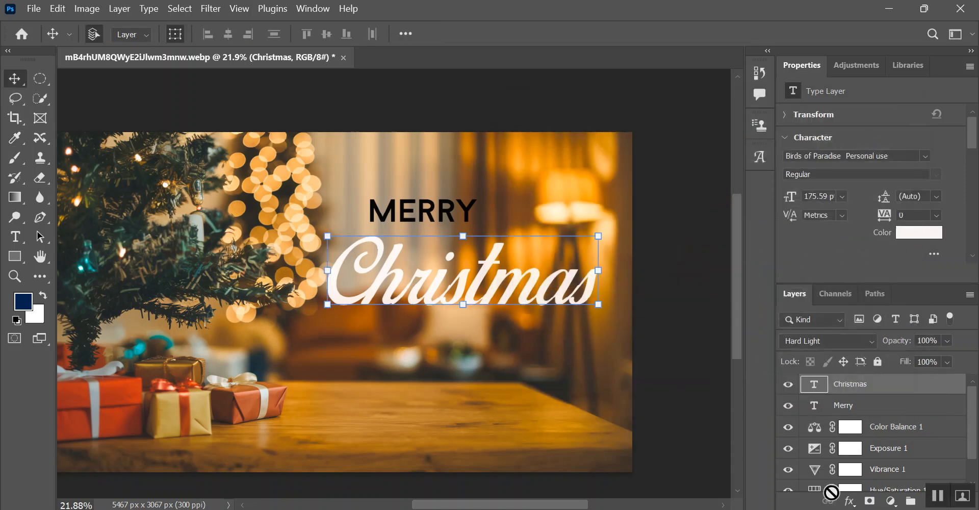
- Add a Drop Shadow effect to the Christmas layer, keeping the text in view beside its settings
left_click(850, 501)
left_click(869, 492)
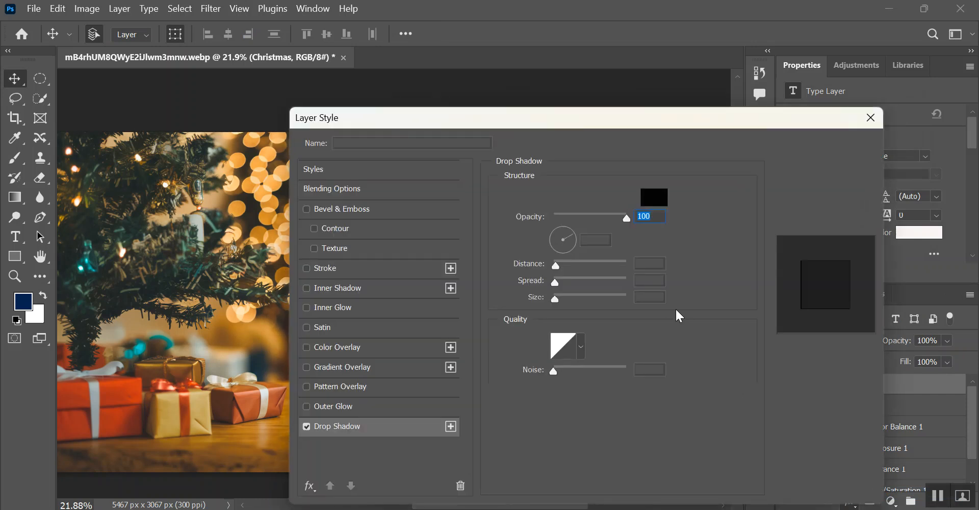
left_click_drag(644, 122, 861, 123)
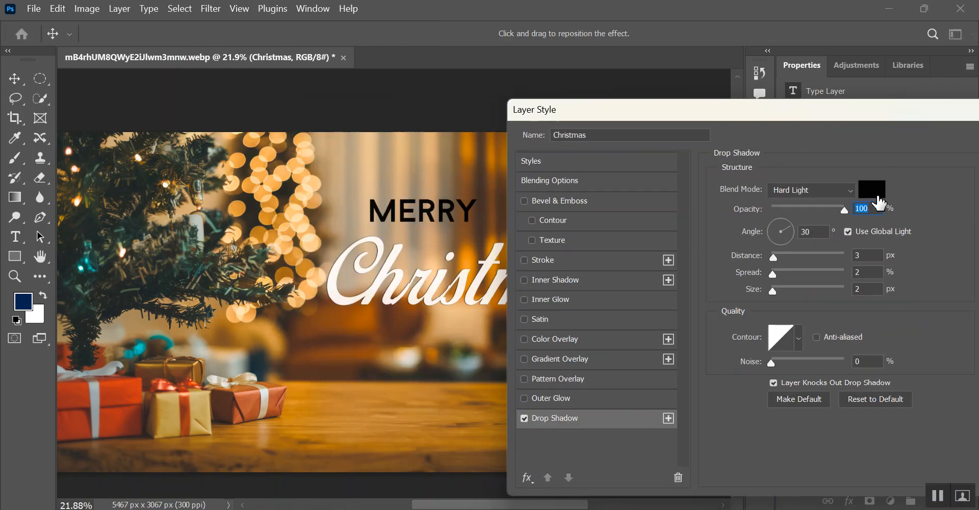
left_click(876, 194)
left_click_drag(739, 207, 745, 305)
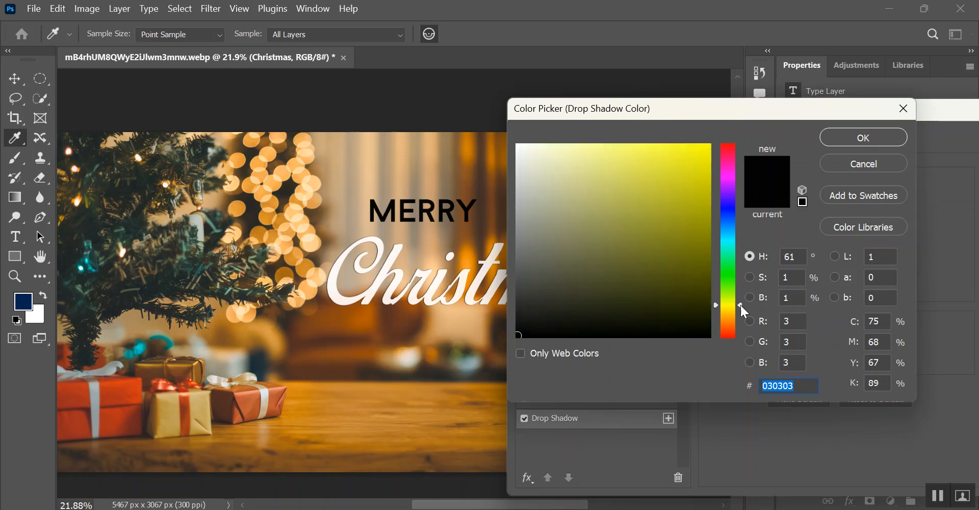
left_click_drag(742, 305, 743, 309)
left_click(708, 148)
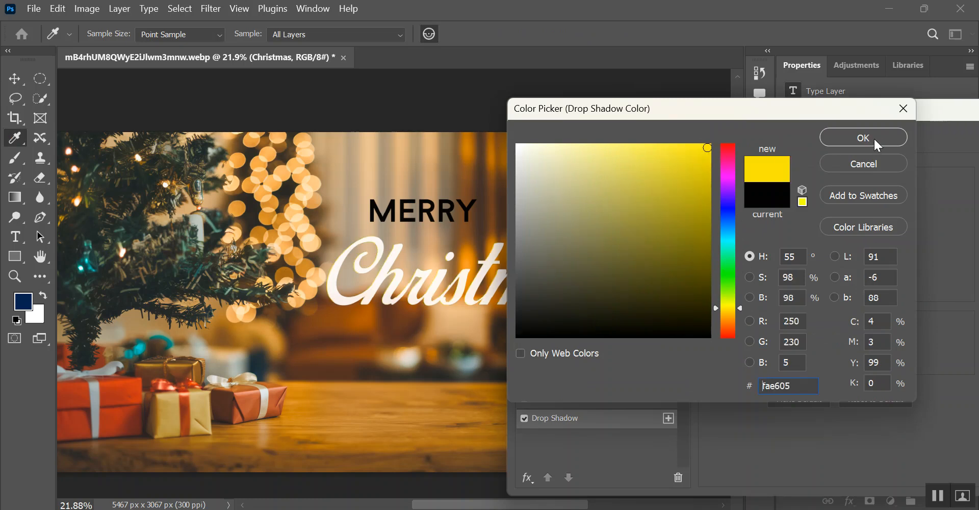
left_click(867, 167)
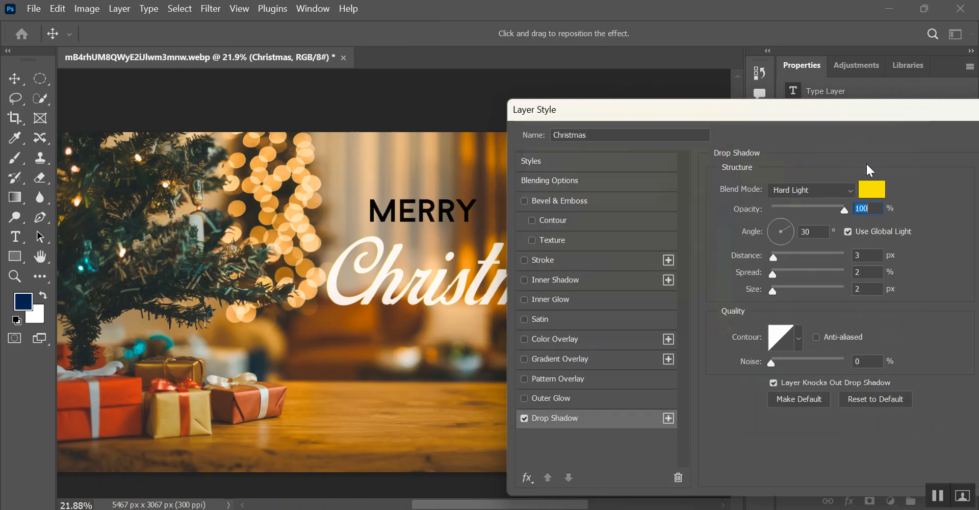
left_click(864, 191)
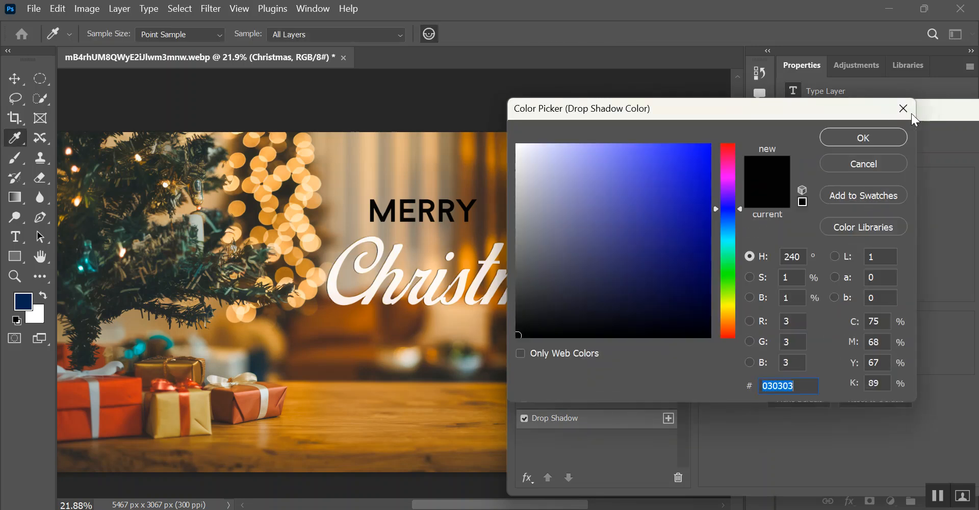
left_click(888, 135)
- Set the Christmas layer's drop shadow to 5 px distance, 4% spread and 4 px size, and apply it
left_click_drag(694, 119, 735, 114)
left_click(903, 252)
type("5")
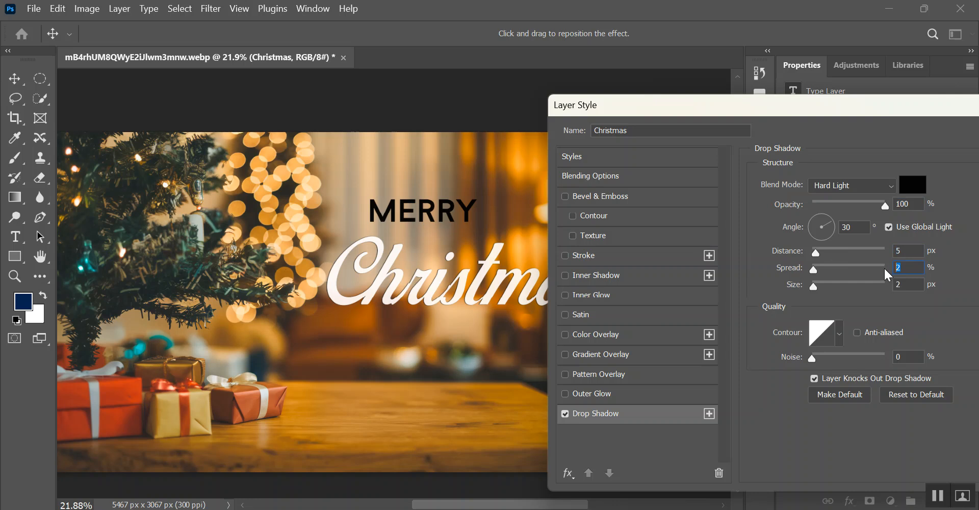
type("44")
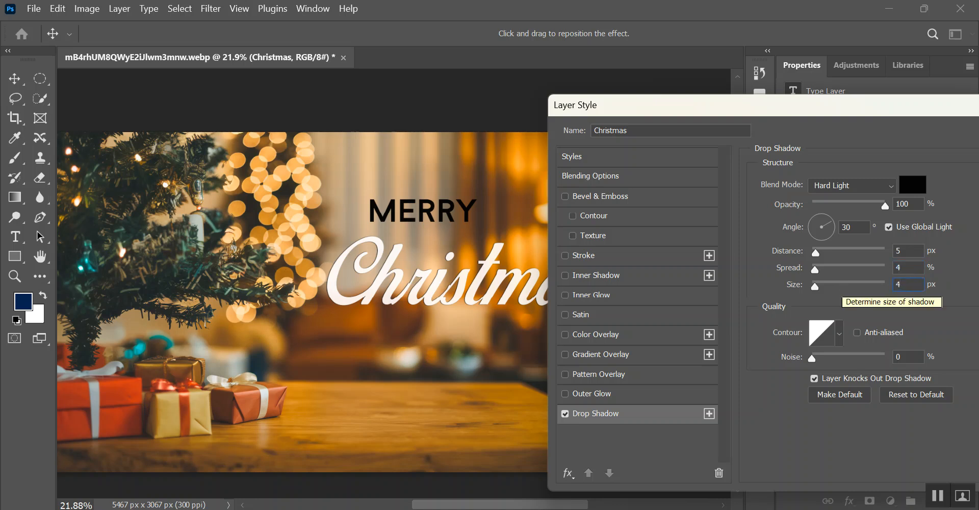
left_click_drag(813, 109, 676, 114)
left_click(926, 143)
- Compare the Christmas text with its layer effects hidden and shown
scroll(492, 376, "up", 5)
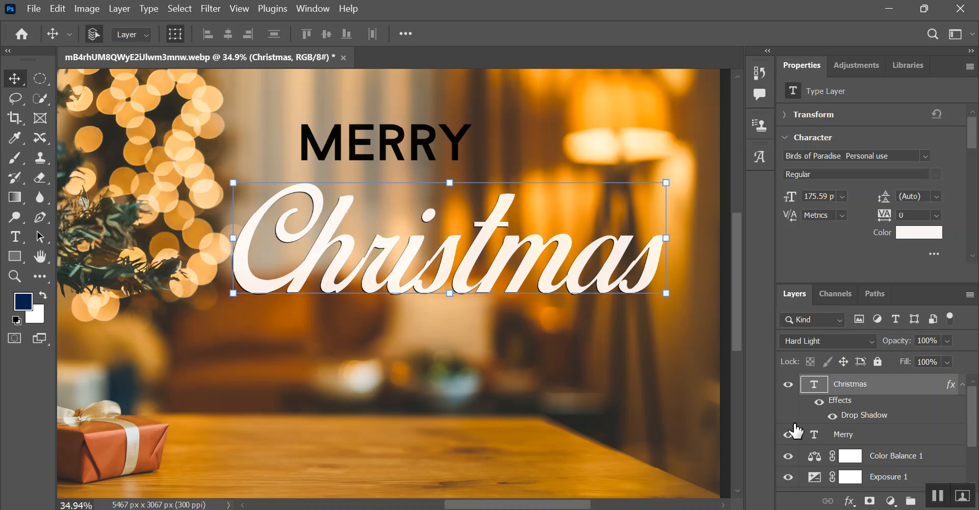
left_click(822, 407)
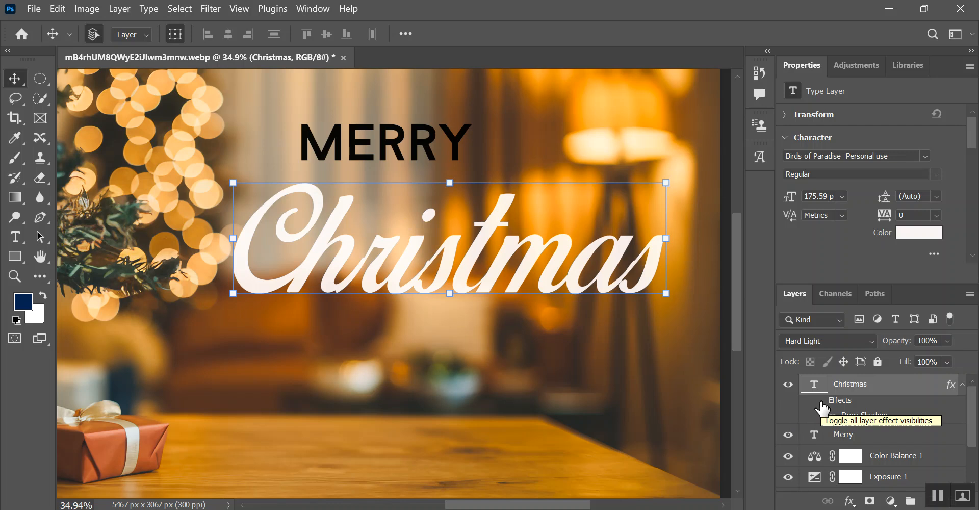
left_click(820, 402)
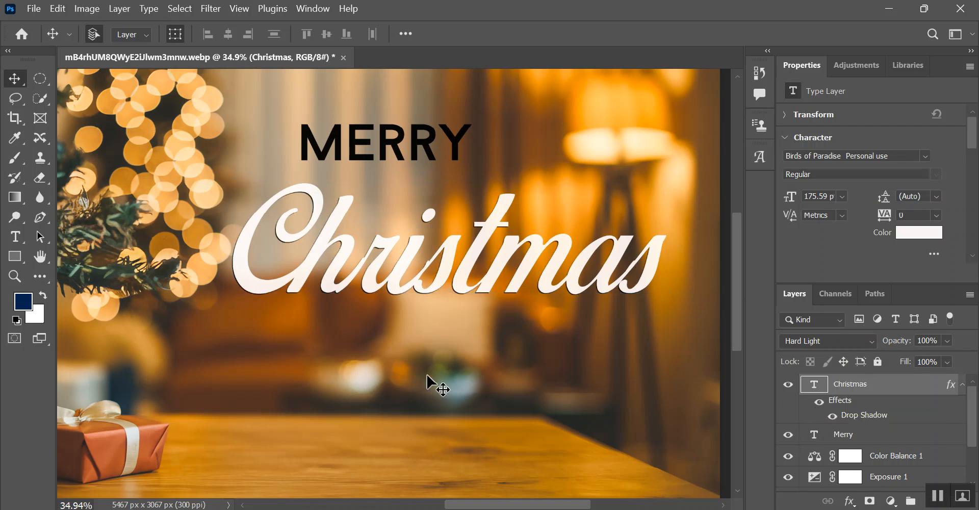
- Strengthen the Christmas layer's drop shadow to 8 px distance, 8% spread and 6 px size, and apply it
left_click(462, 332)
scroll(462, 332, "down", 1)
left_click(422, 274)
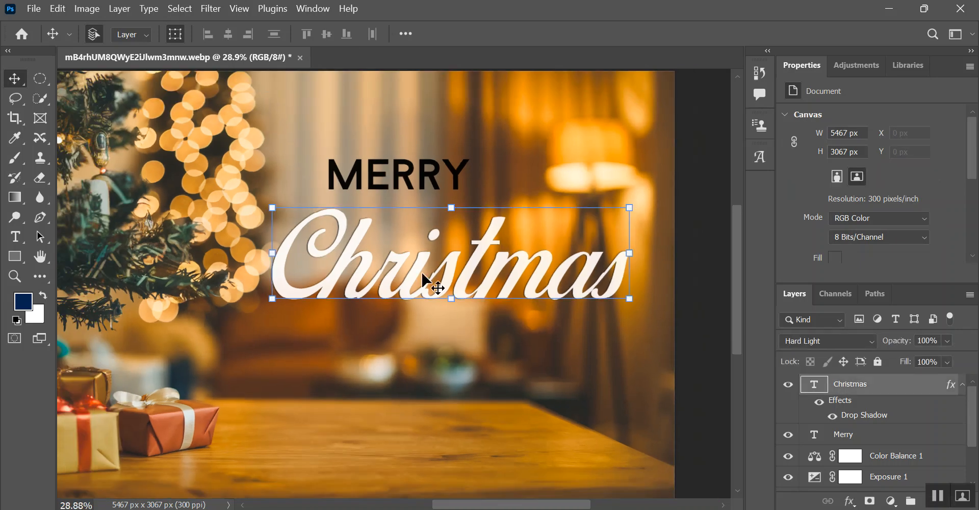
left_click(849, 501)
left_click(859, 493)
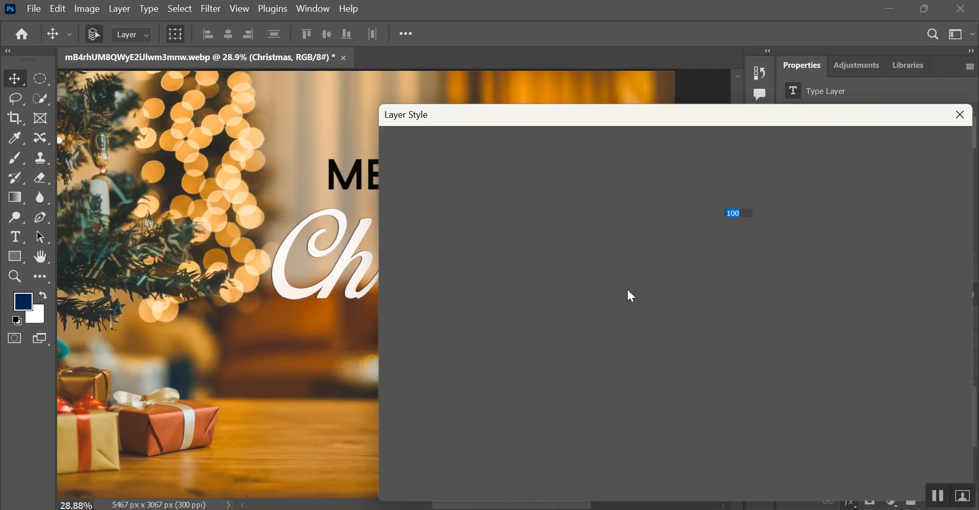
left_click_drag(582, 118, 756, 110)
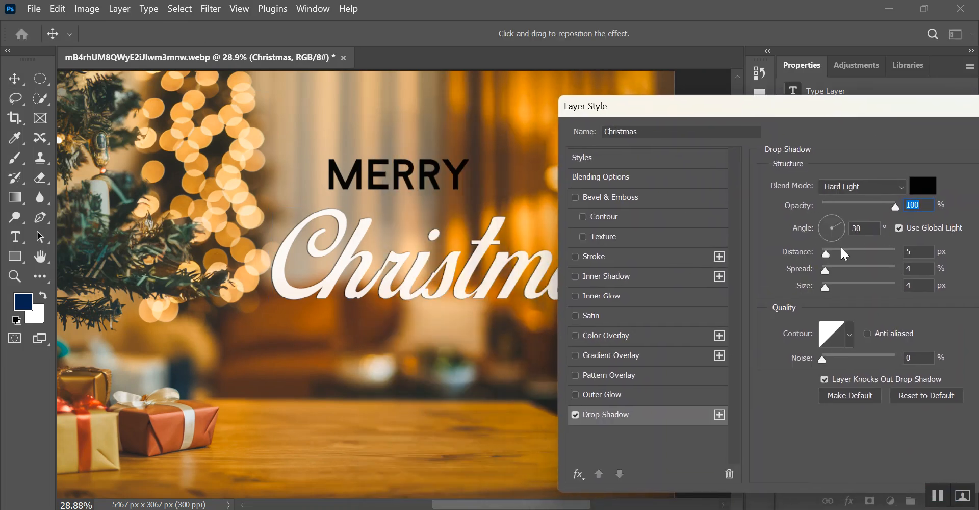
mouse_move(826, 255)
left_mouse_down()
mouse_move(827, 287)
mouse_move(828, 255)
left_mouse_up()
left_click(829, 271)
left_click_drag(873, 106, 674, 122)
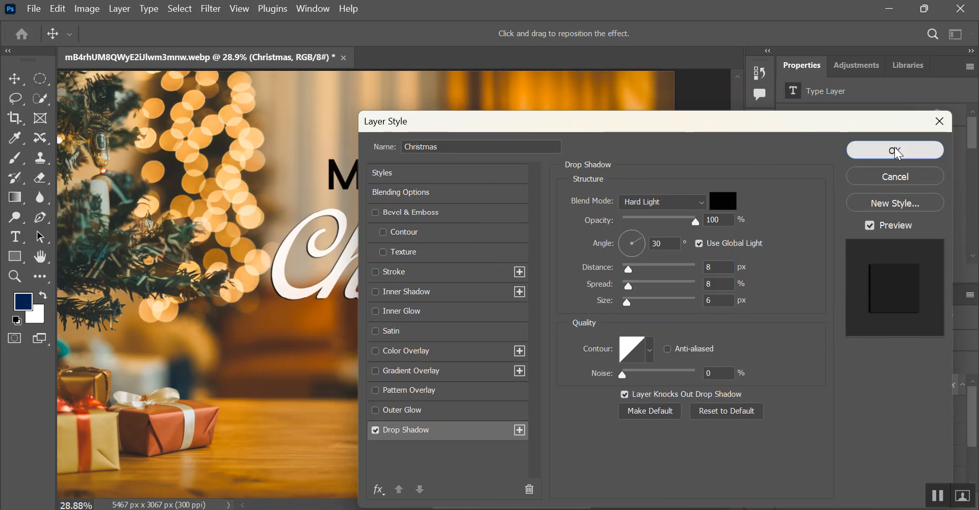
left_click(895, 150)
- Examine the shadowed Christmas text and its placement against the whole background image
left_click(414, 320)
scroll(414, 326, "down", 2)
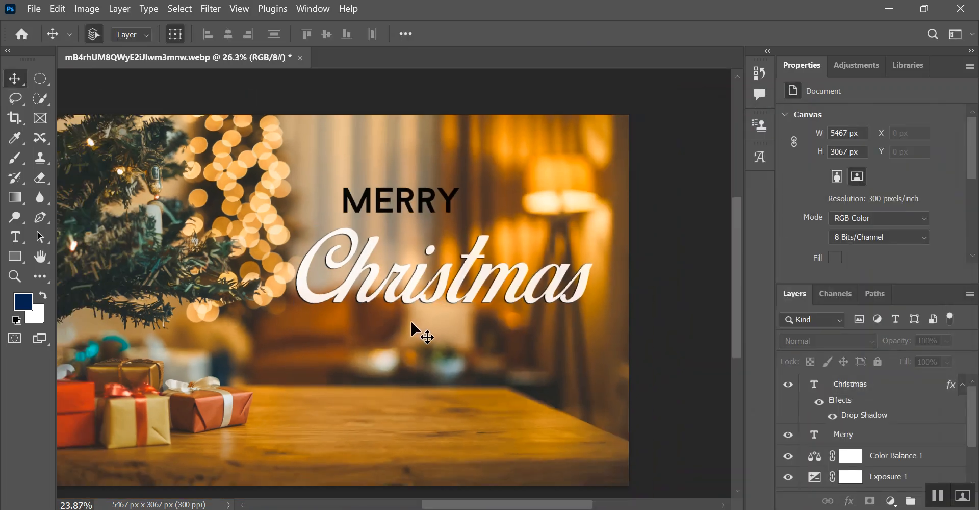
scroll(411, 322, "down", 3)
scroll(403, 355, "up", 4)
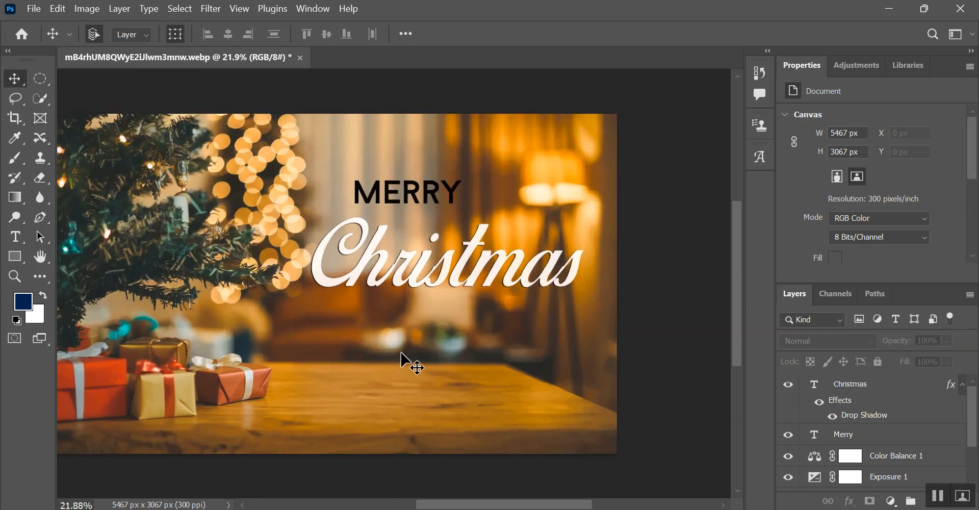
scroll(431, 336, "down", 1)
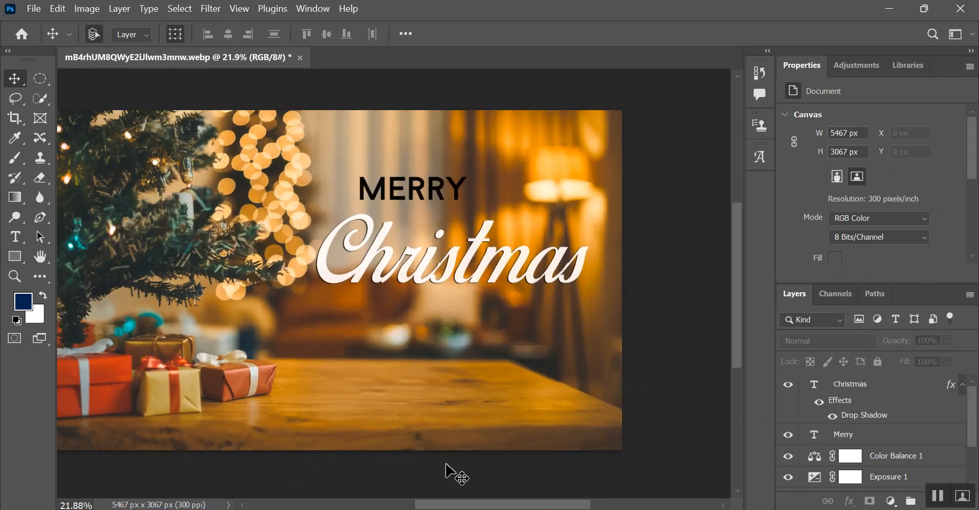
left_click_drag(509, 503, 473, 507)
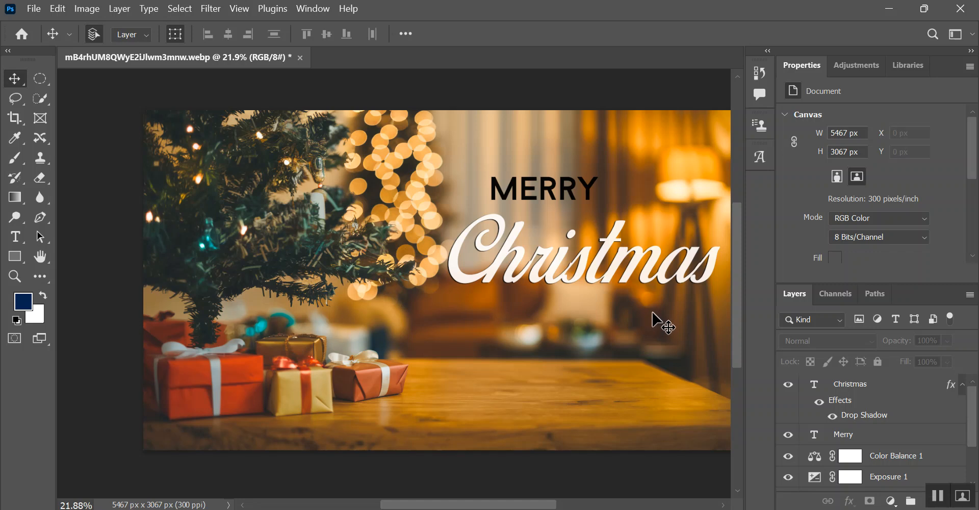
left_click_drag(553, 506, 573, 505)
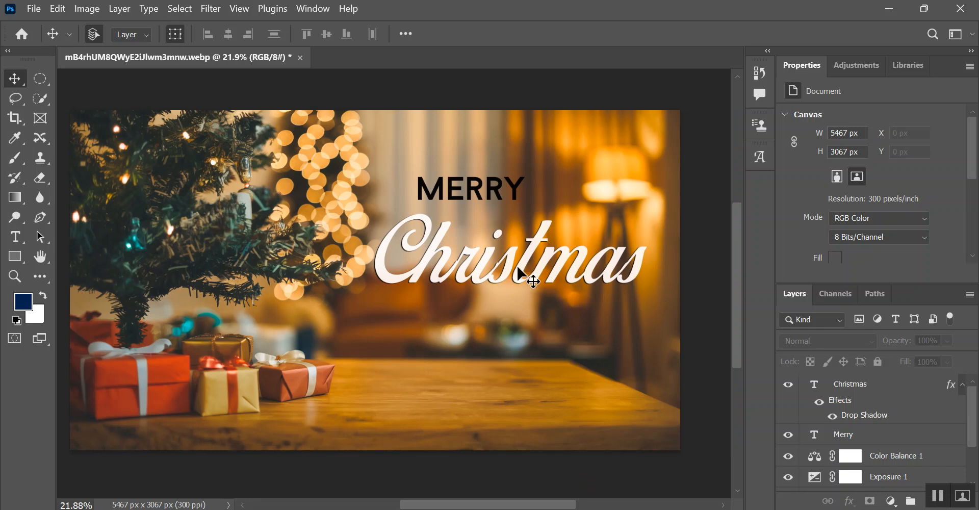
scroll(476, 339, "up", 2)
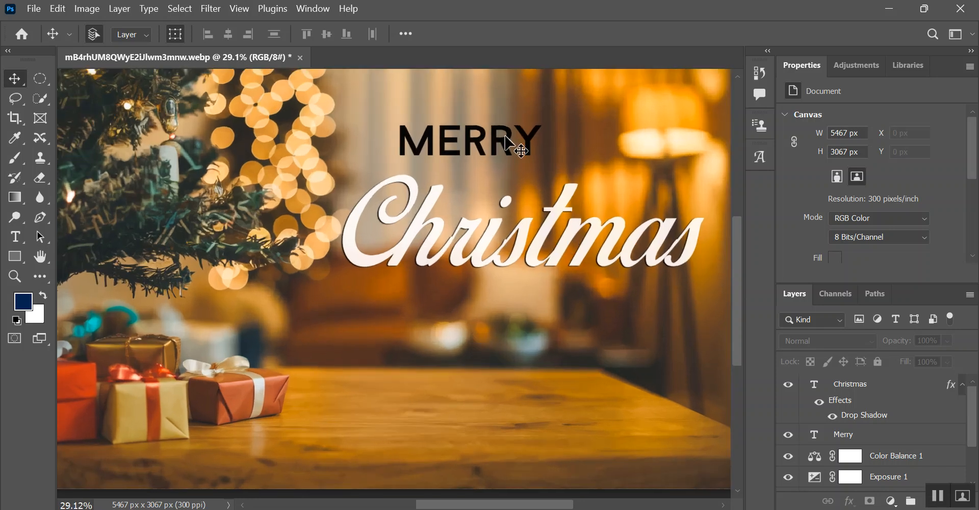
- Scale the MERRY text to about 93.7% and move it closer above the word Christmas
left_click(489, 146)
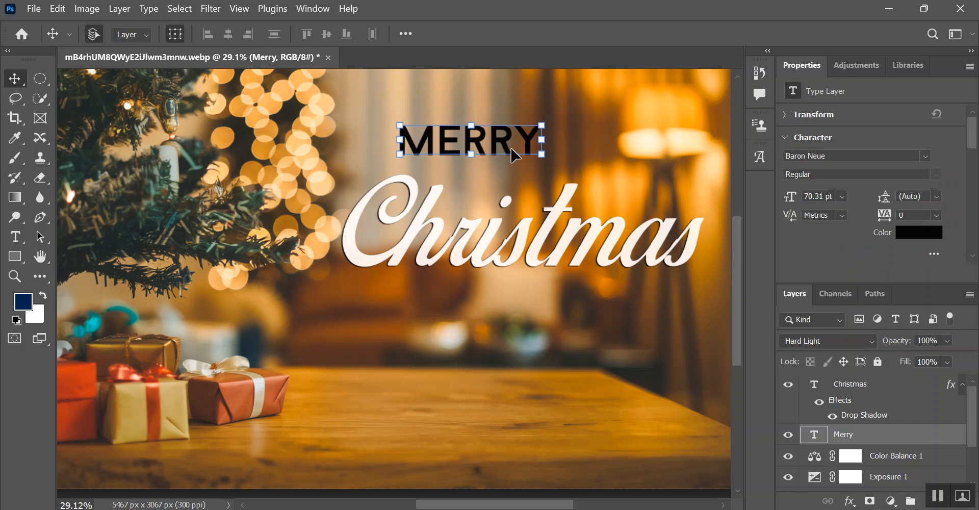
left_click_drag(503, 147, 560, 159)
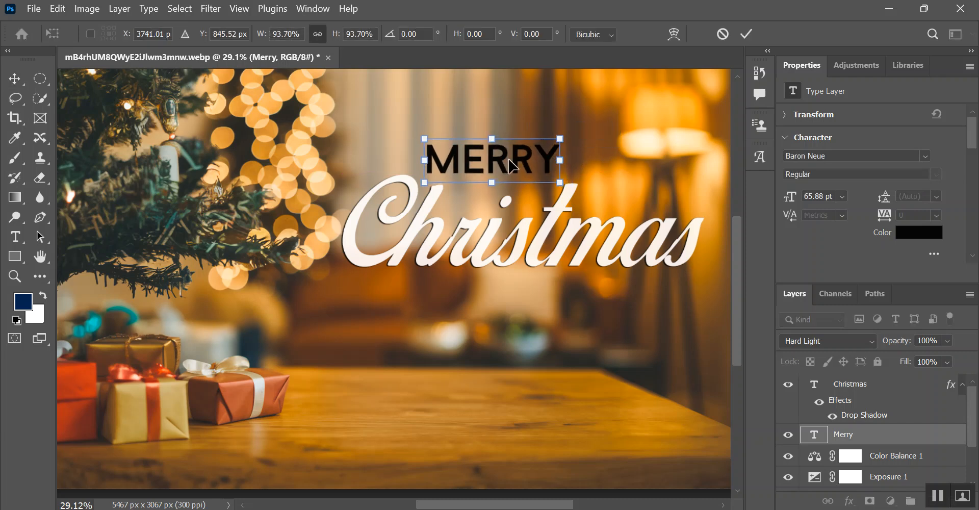
key("Return")
left_click(560, 379)
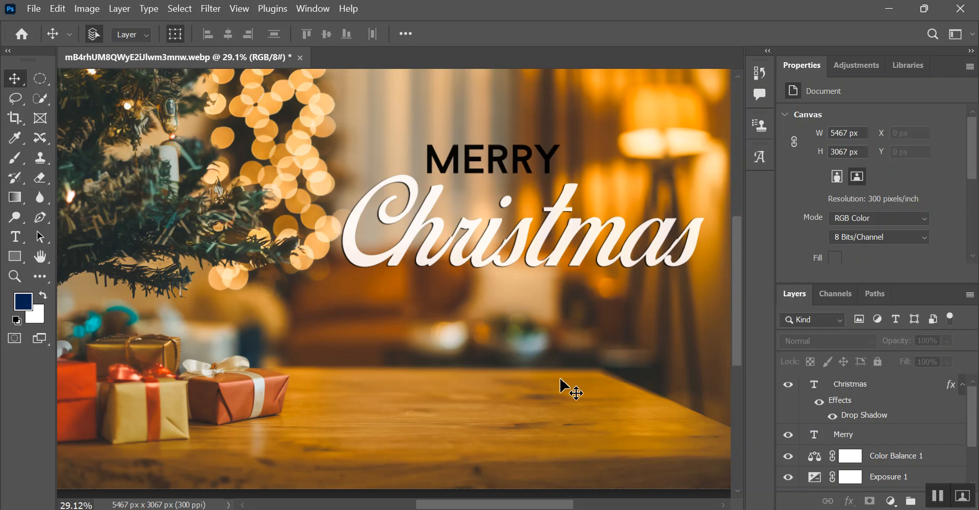
- Duplicate the MERRY text below the word Christmas and replace the copy's wording with HAPPY NEW YEAR
left_click(497, 163)
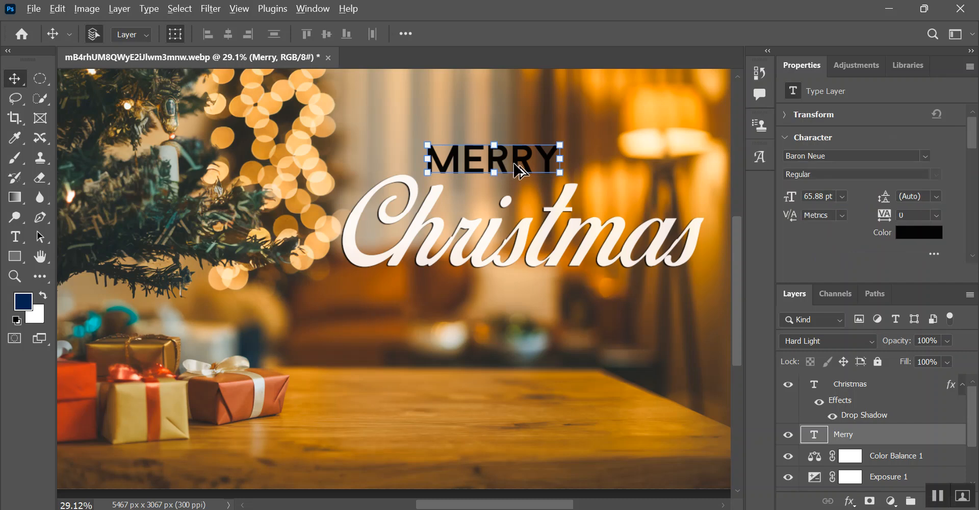
left_click_drag(516, 169, 516, 331)
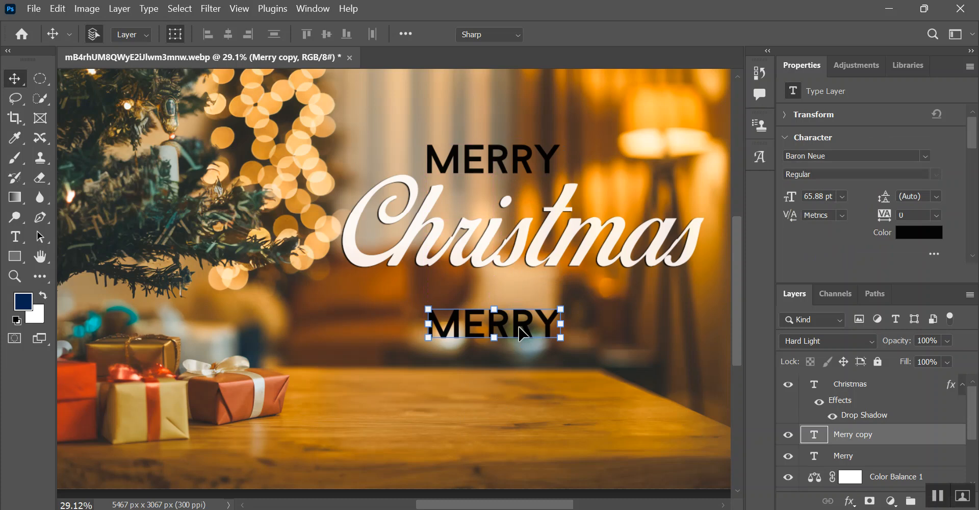
double_click(521, 332)
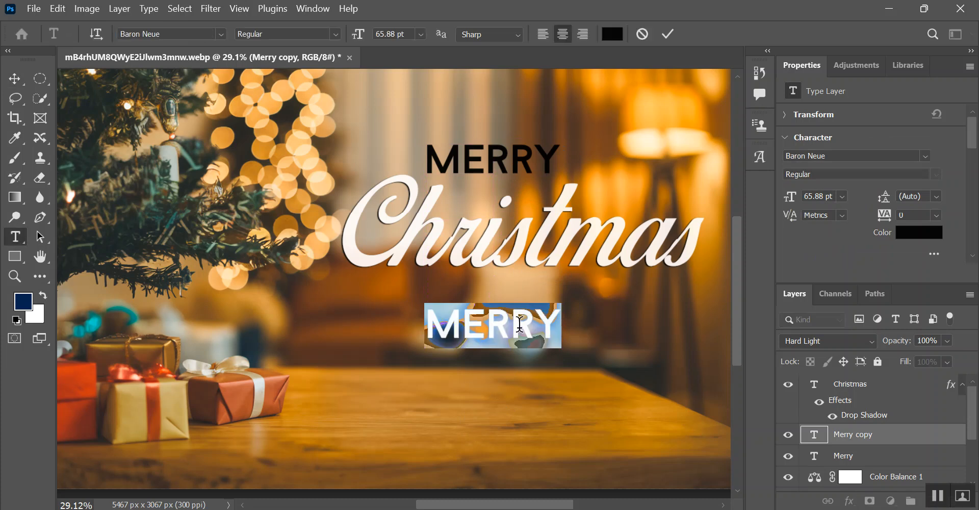
type("HAPPY NEW")
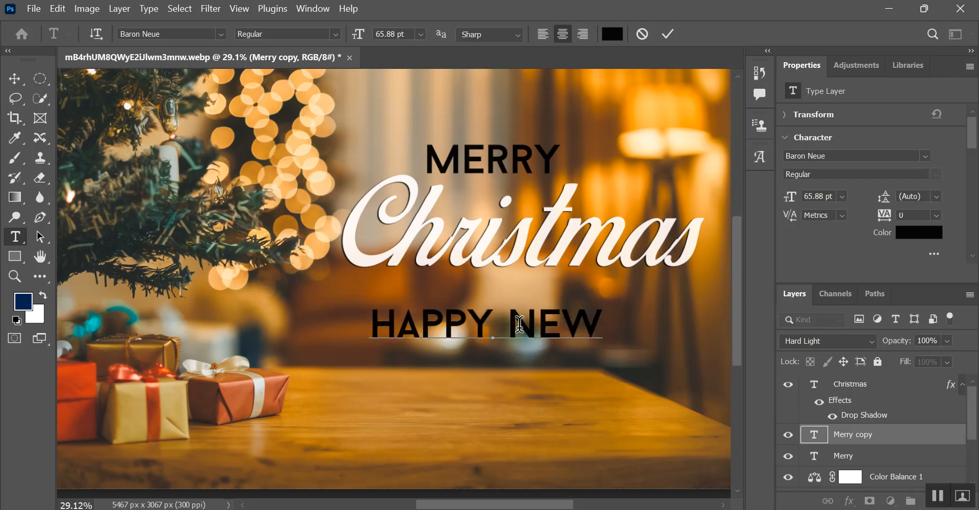
type(" YEAR")
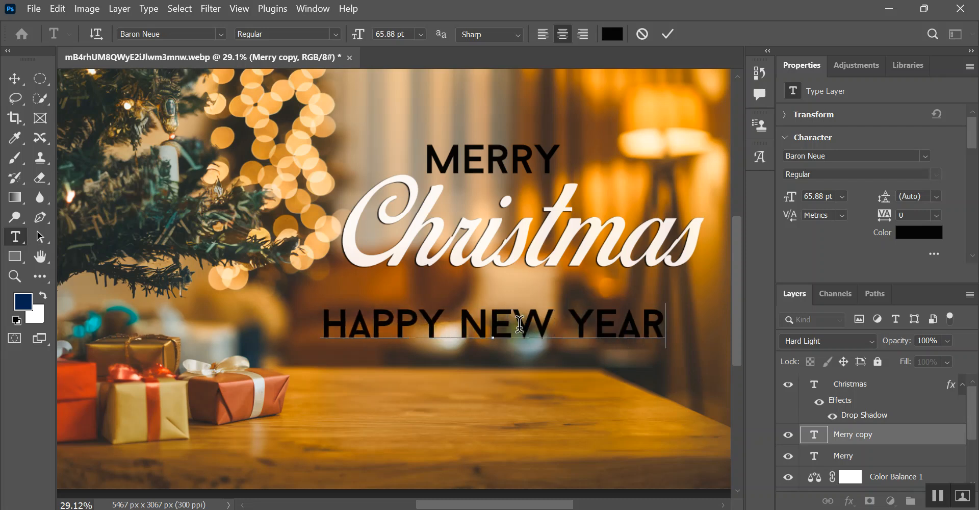
left_click(14, 78)
- Scale down the HAPPY NEW YEAR text and position it centrally just beneath the word Christmas
scroll(505, 386, "down", 1)
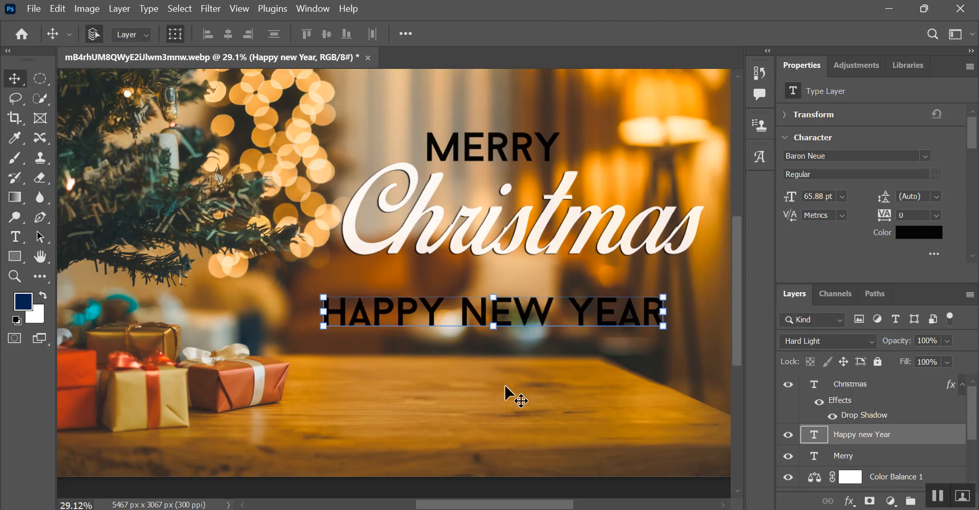
scroll(504, 384, "down", 1)
mouse_move(537, 329)
left_mouse_down()
mouse_move(545, 321)
mouse_move(513, 317)
mouse_move(517, 305)
mouse_move(512, 317)
mouse_move(532, 319)
mouse_move(555, 342)
mouse_move(552, 320)
left_mouse_up()
key("Return")
left_click(548, 385)
left_click_drag(547, 324, 537, 309)
left_click(546, 360)
- Set the MERRY text's color to bright red f90606
scroll(551, 368, "down", 2)
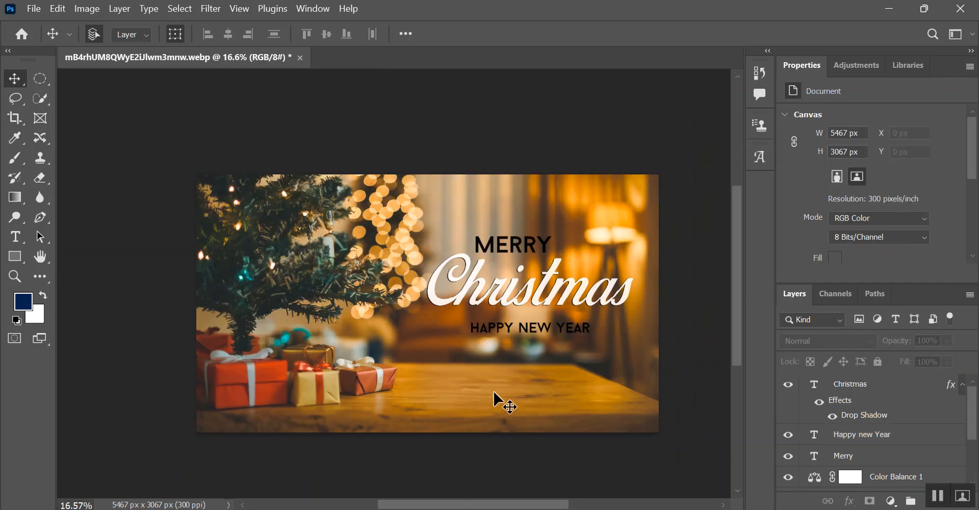
scroll(494, 392, "up", 2)
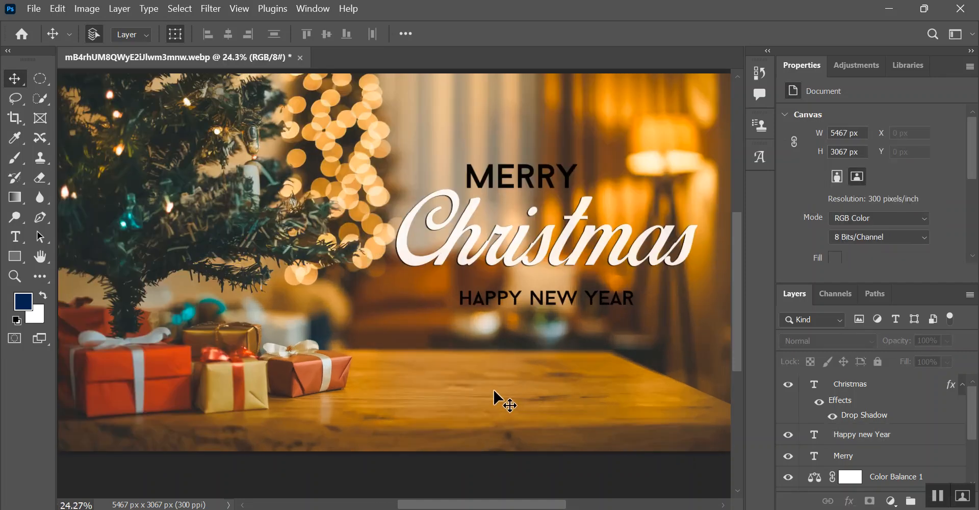
left_click(526, 184)
left_click(914, 234)
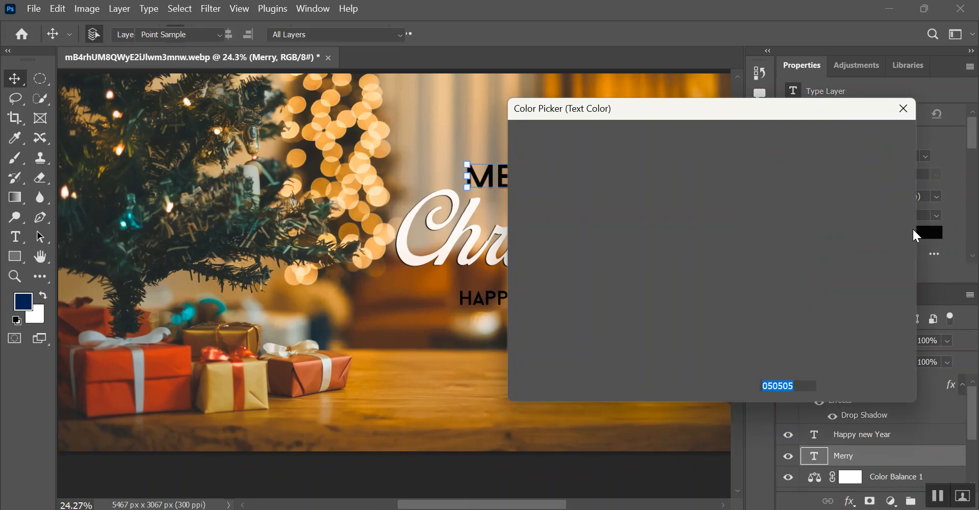
left_click_drag(693, 108, 813, 122)
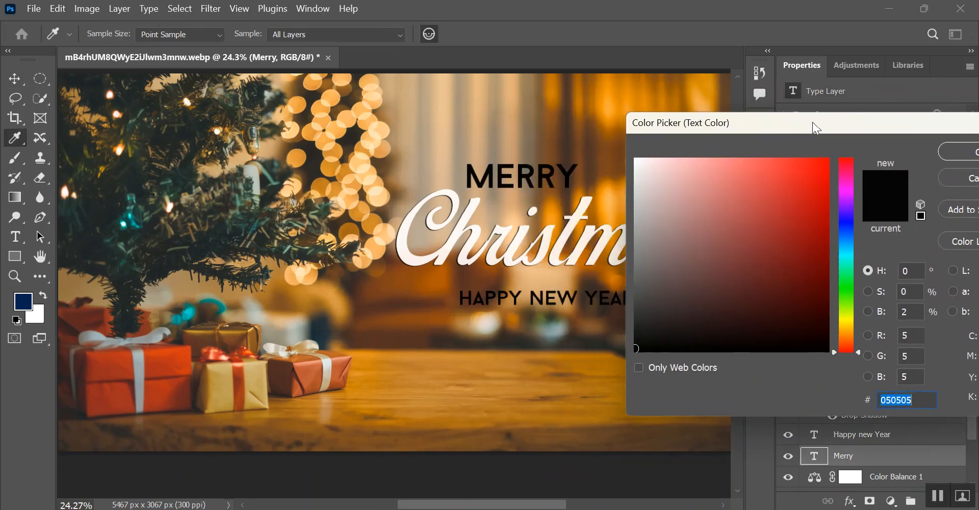
left_click(826, 161)
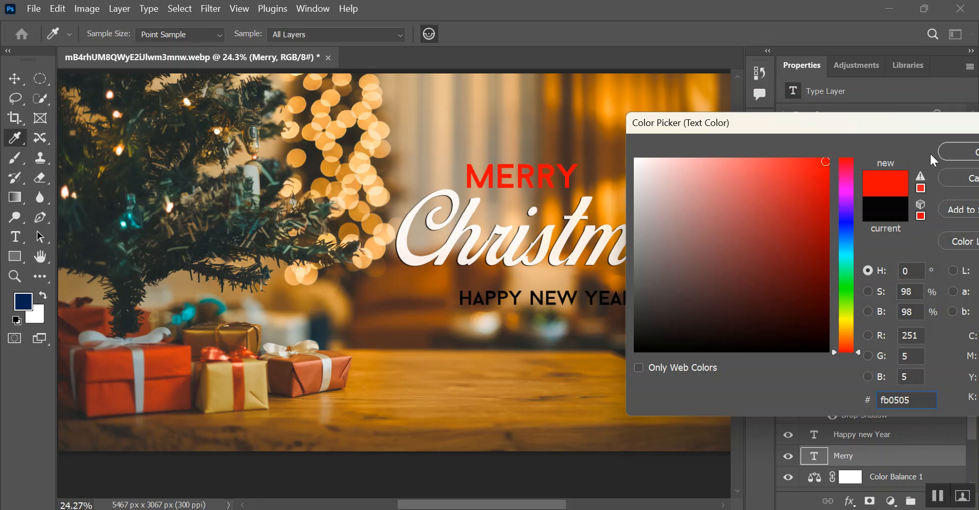
left_click(823, 236)
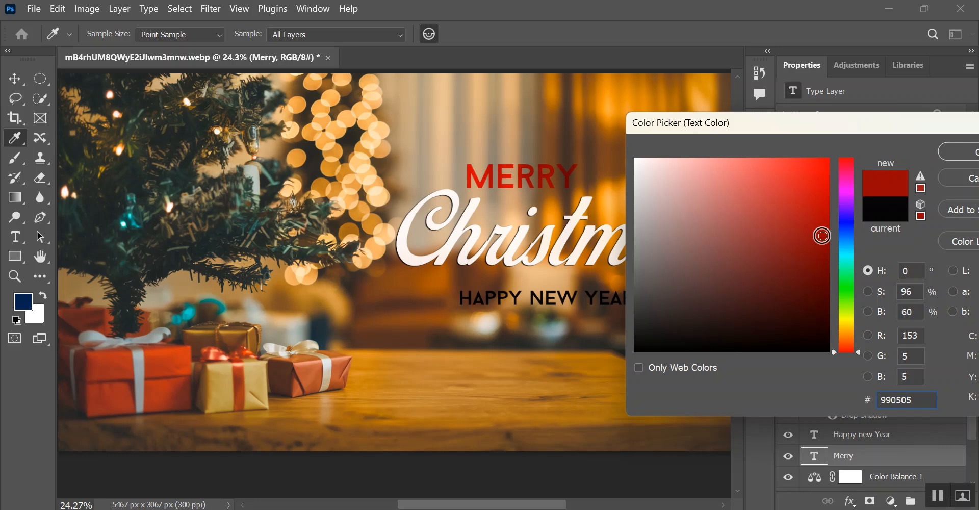
left_click(824, 162)
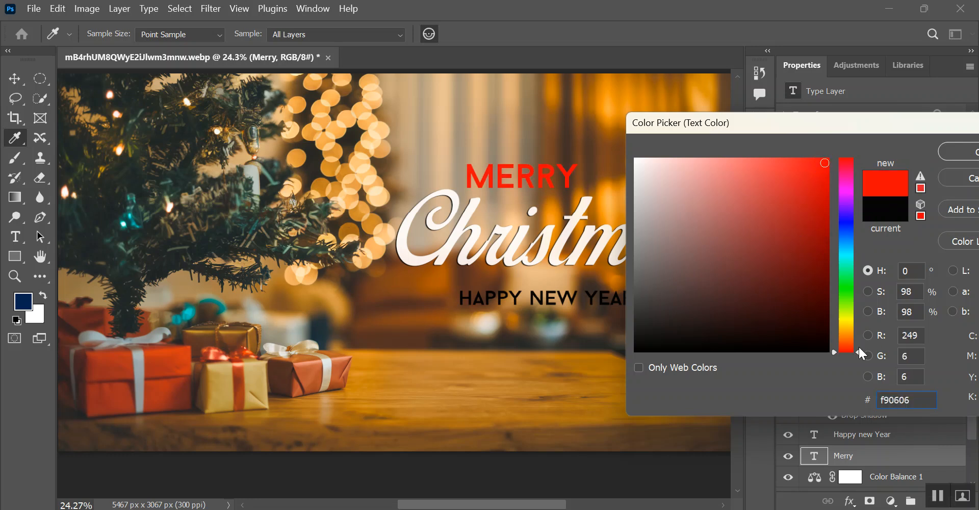
left_click(953, 151)
- Add a Drop Shadow effect to the Merry layer with 2 px distance, 2% spread and 2 px size
left_click(850, 501)
left_click(863, 492)
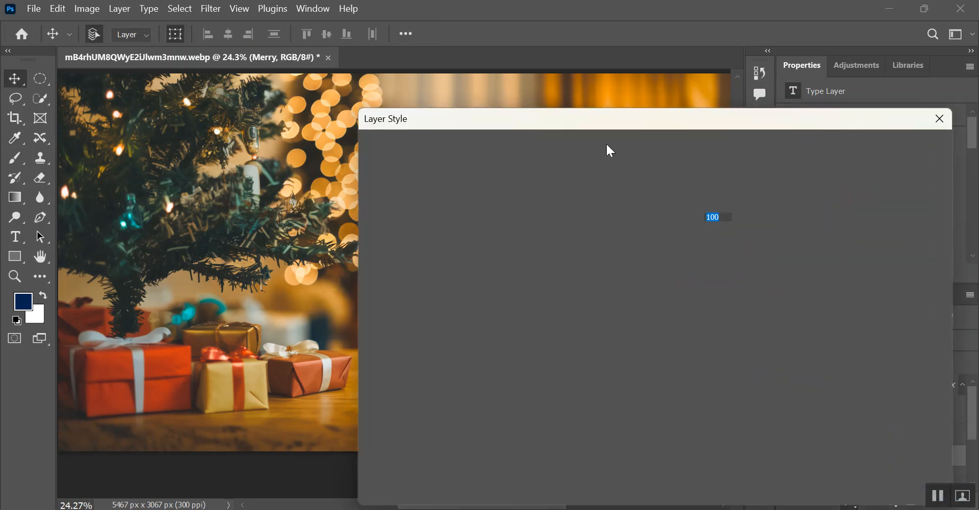
mouse_move(606, 142)
left_mouse_down()
mouse_move(681, 173)
mouse_move(716, 213)
mouse_move(807, 75)
left_mouse_up()
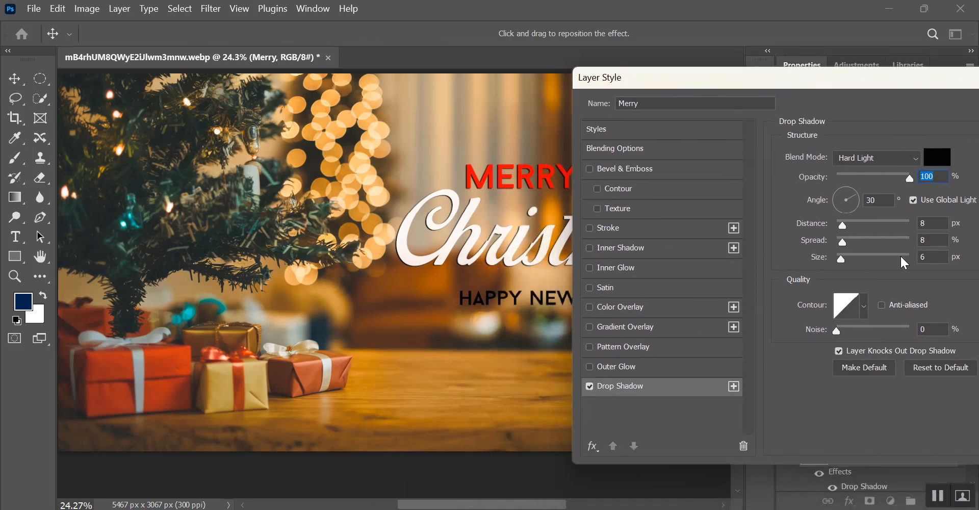
double_click(931, 223)
type("2")
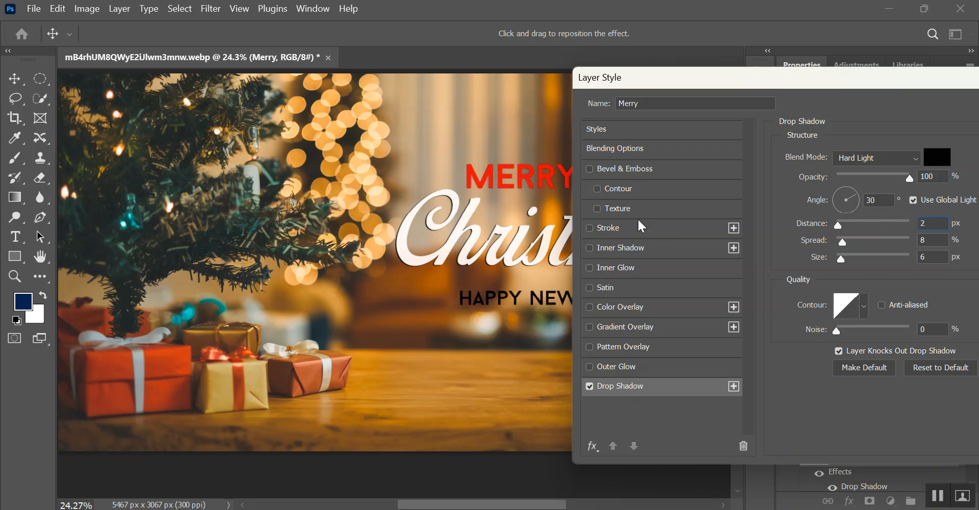
double_click(934, 242)
type("22")
- Try a yellow f9e506 shadow color and a larger shadow distance on the Merry layer
left_click(929, 160)
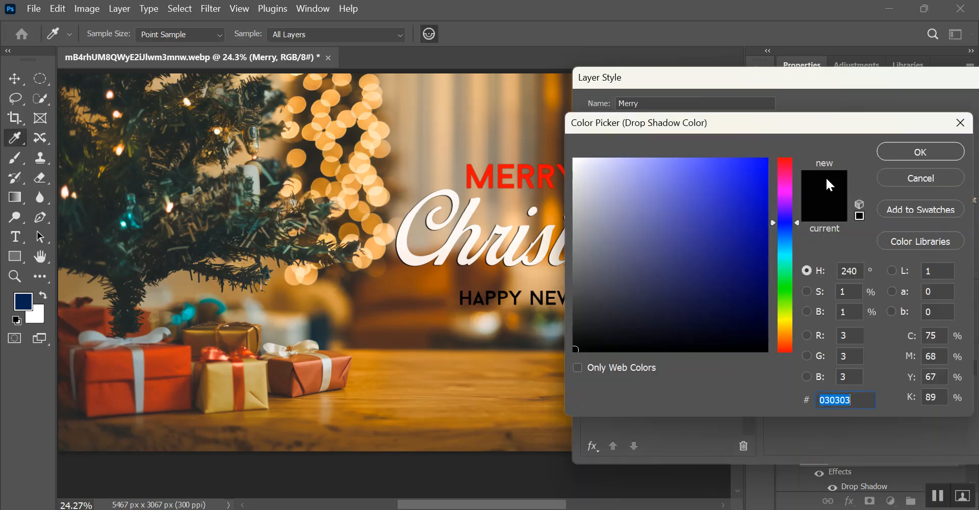
left_click_drag(799, 225, 796, 322)
left_click(928, 152)
left_click_drag(835, 225, 855, 241)
left_click(931, 164)
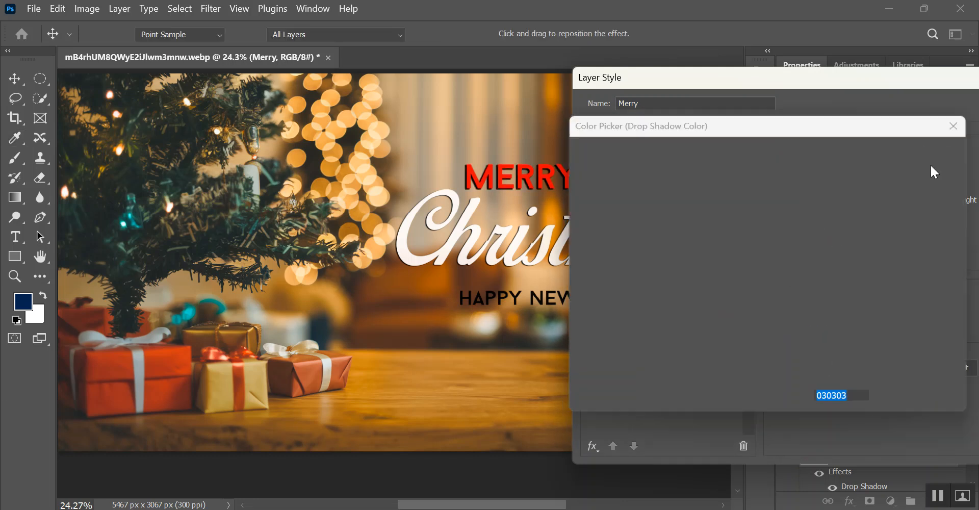
left_click(763, 163)
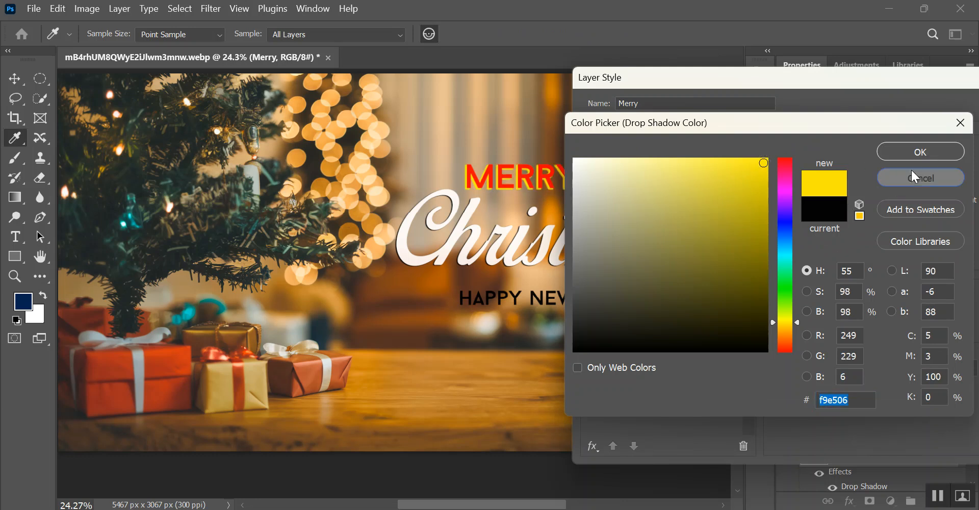
left_click(911, 172)
- Discard the yellow shadow color and set the Merry layer's drop shadow to 3 px distance, 3% spread and 3 px size
left_click_drag(854, 244, 841, 240)
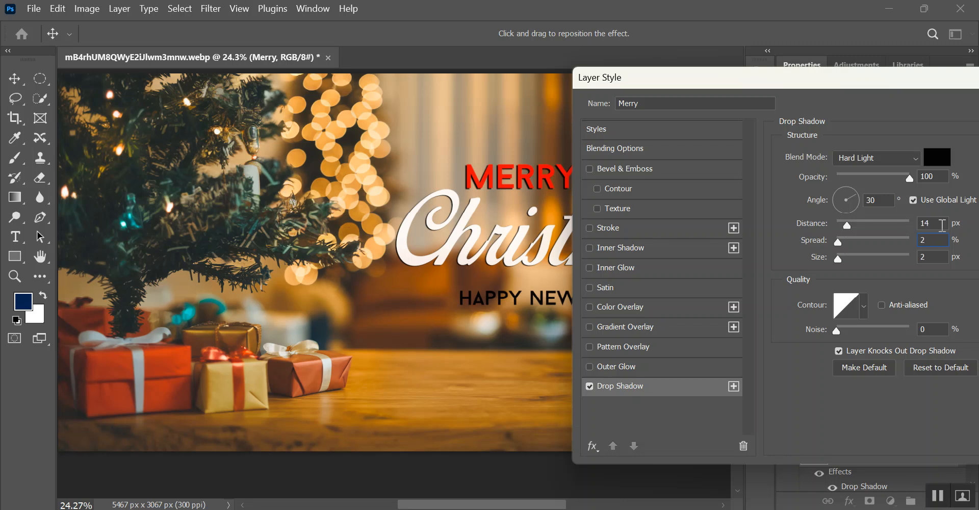
type("2")
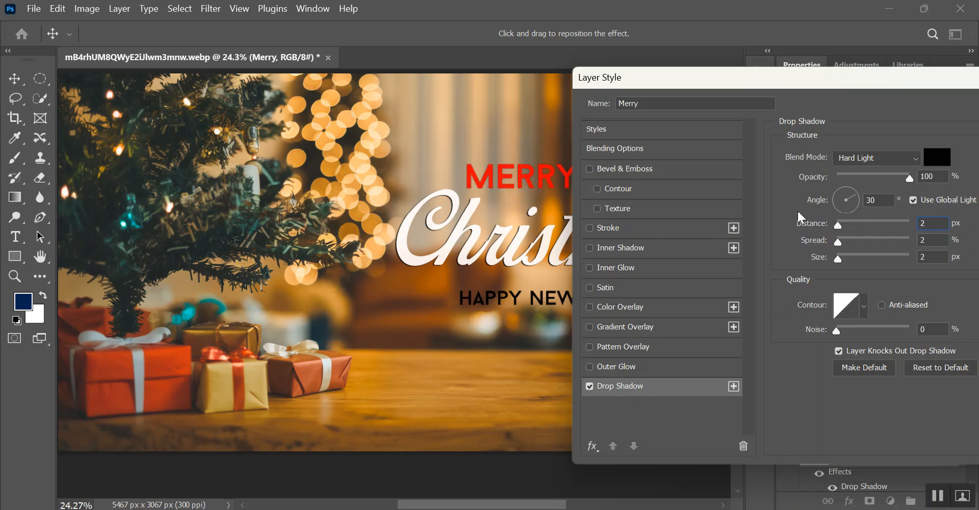
type("33")
left_click_drag(952, 88, 865, 95)
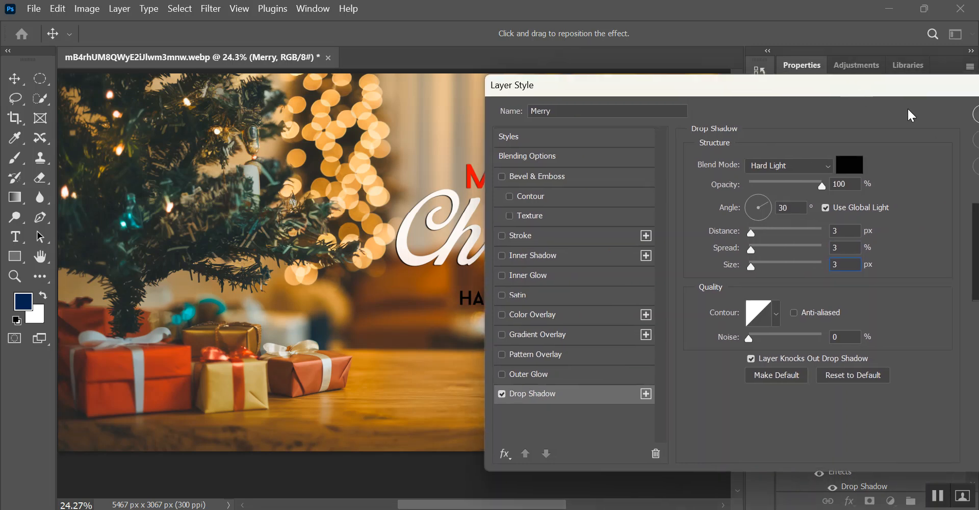
left_click(977, 116)
left_click(535, 347)
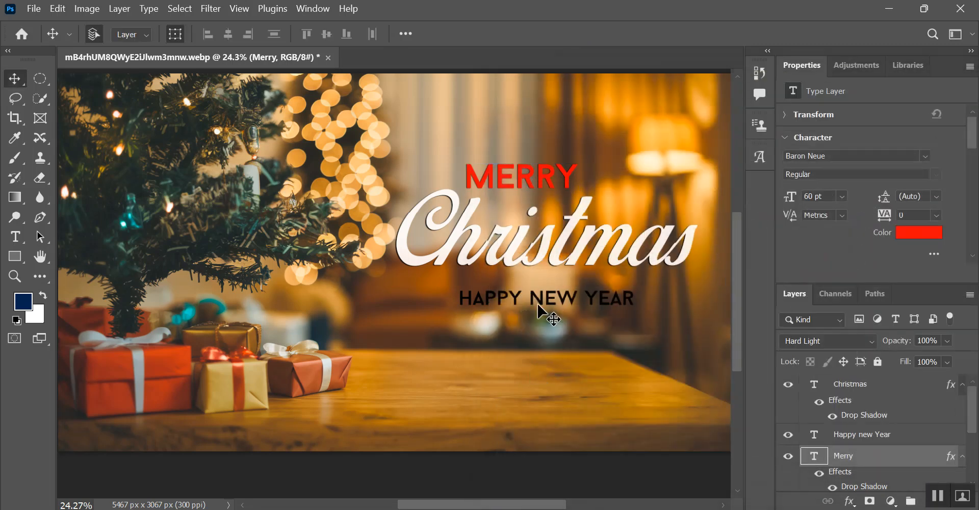
- Examine the MERRY lettering up close with its layer effects switched off and on
scroll(537, 272, "up", 2)
scroll(537, 269, "up", 5)
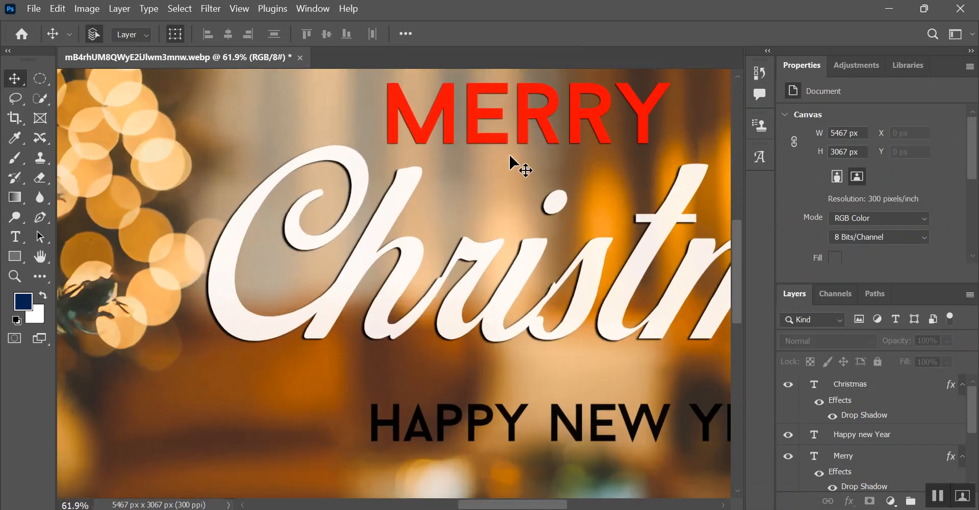
scroll(560, 229, "up", 1)
left_click(820, 402)
left_click(820, 401)
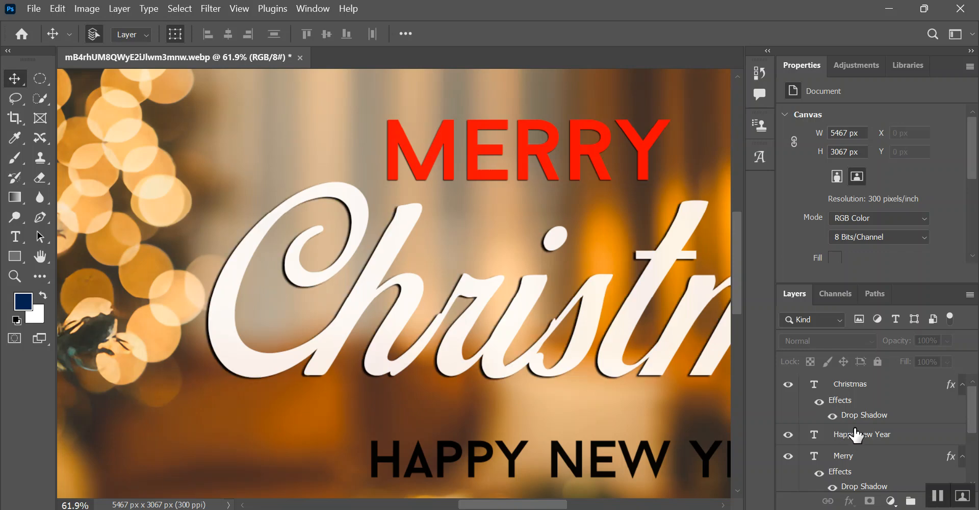
scroll(858, 434, "down", 2)
scroll(859, 426, "up", 1)
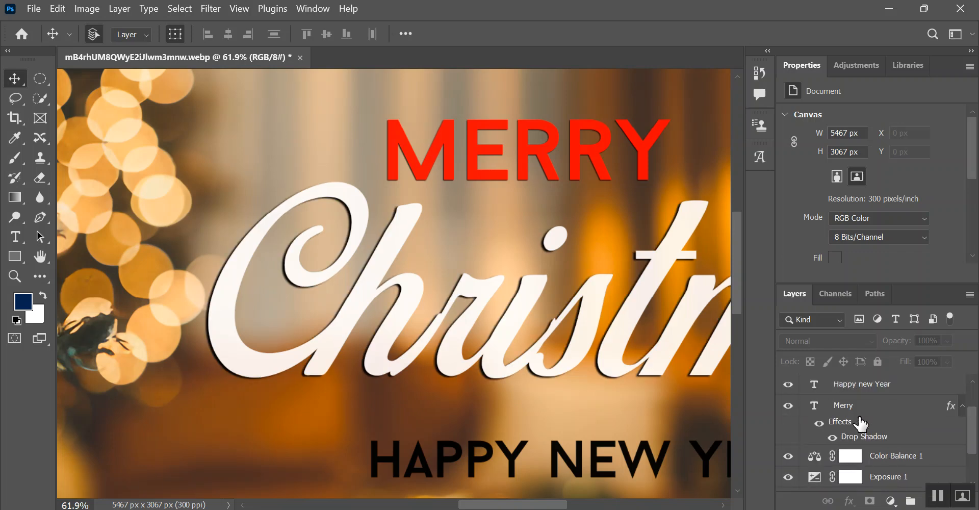
left_click(819, 424)
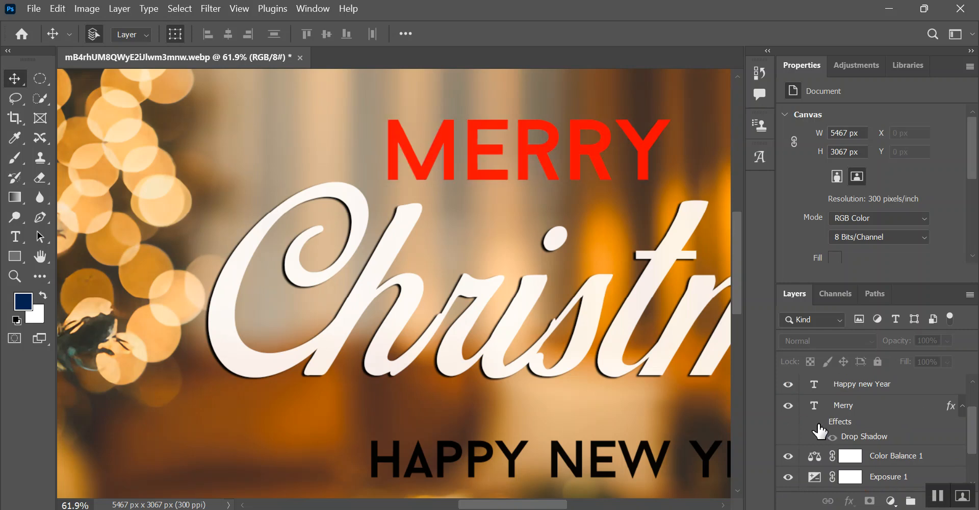
left_click(820, 423)
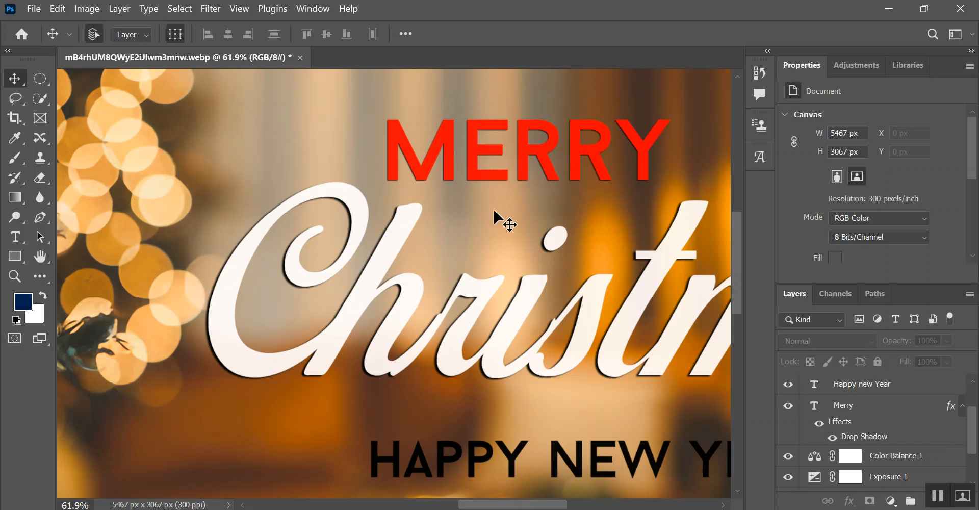
scroll(505, 215, "down", 3)
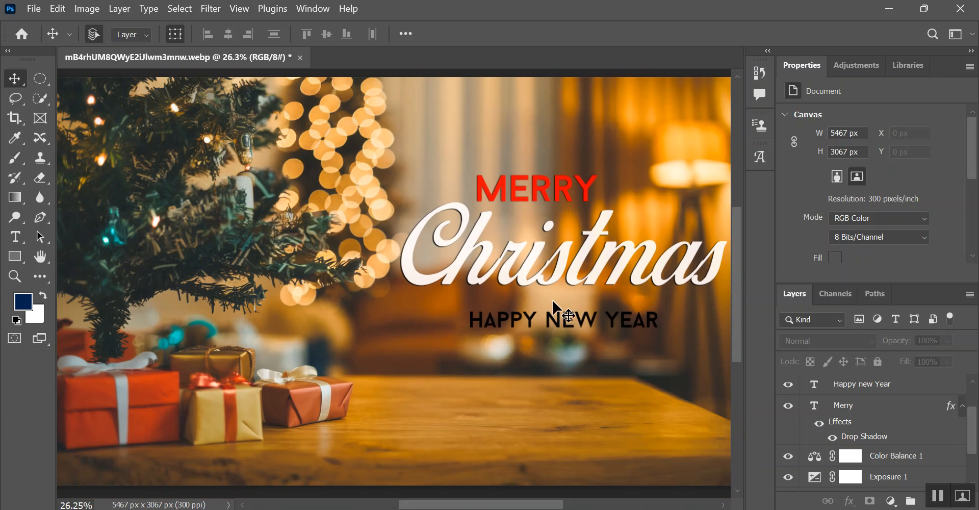
- Replace the black HAPPY NEW YEAR text with a copy of the styled MERRY text below Christmas, reworded as HAPPY NEW YEAR
left_click(555, 313)
left_click(536, 191)
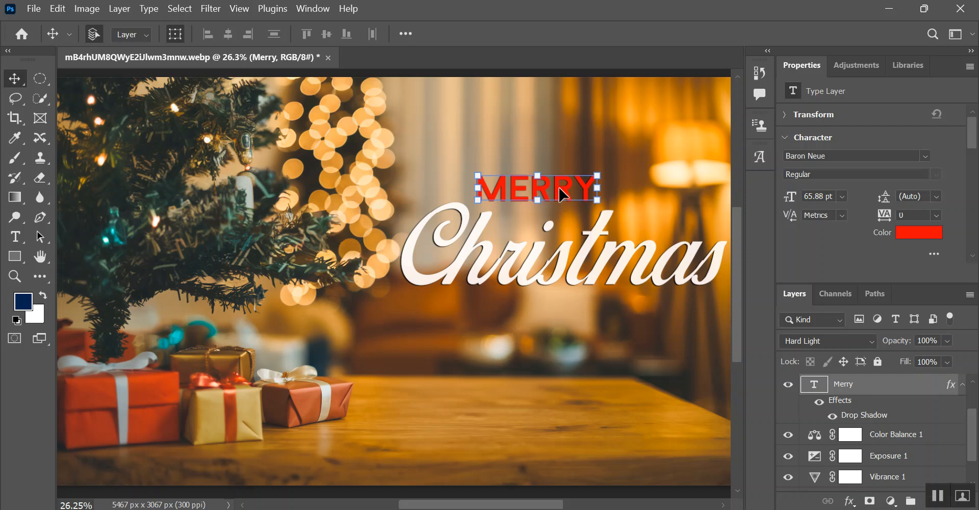
left_click(523, 353)
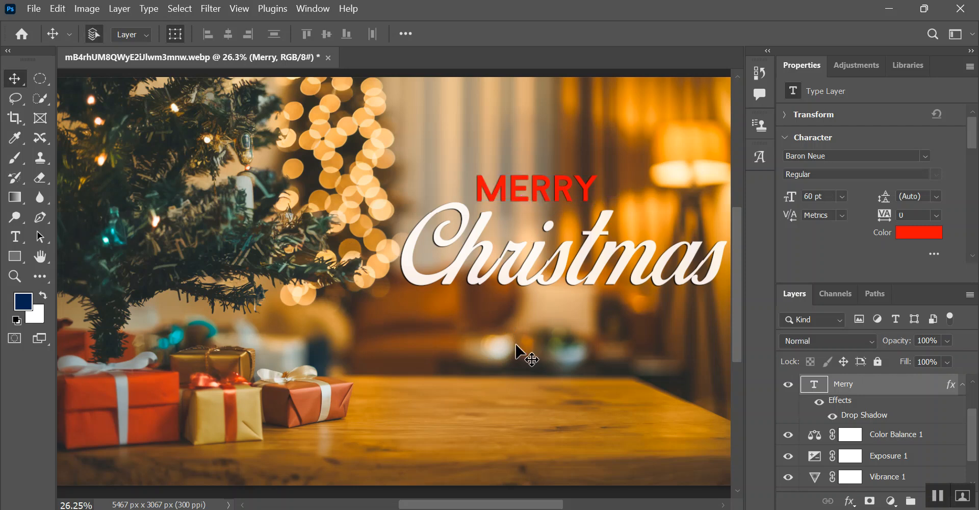
key("ctrl+v")
left_click_drag(402, 279, 530, 327)
double_click(531, 327)
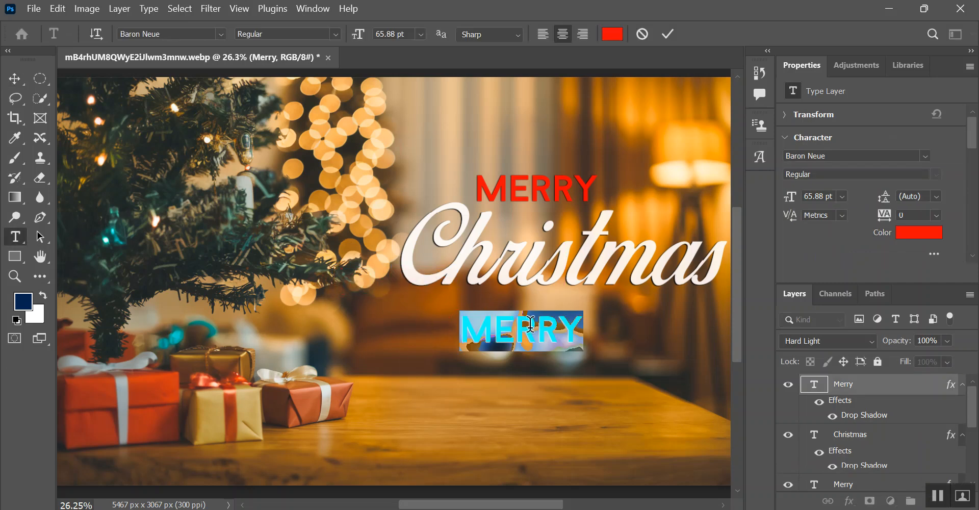
type("HAPPY NEW YEAR")
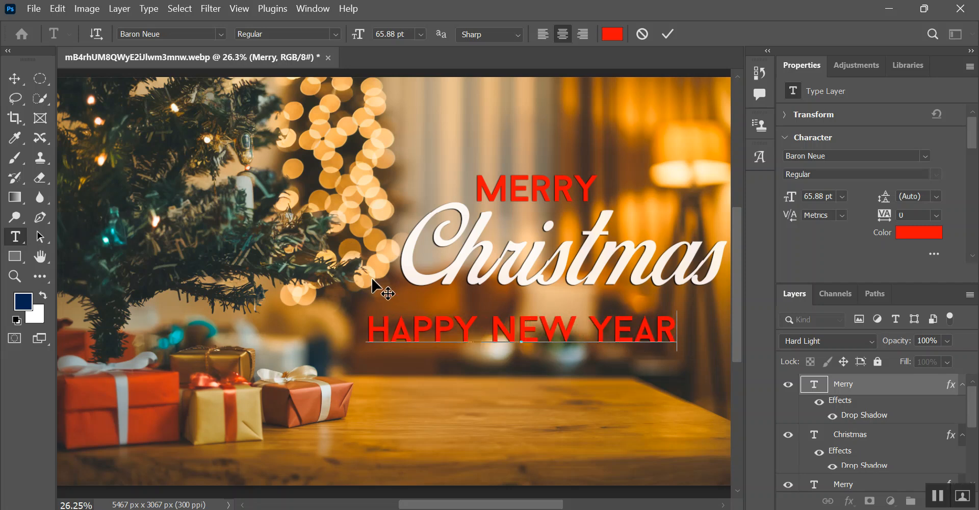
- Scale the red HAPPY NEW YEAR text down to about 64% and position it just beneath the word Christmas
scroll(523, 334, "down", 1)
scroll(523, 334, "down", 2)
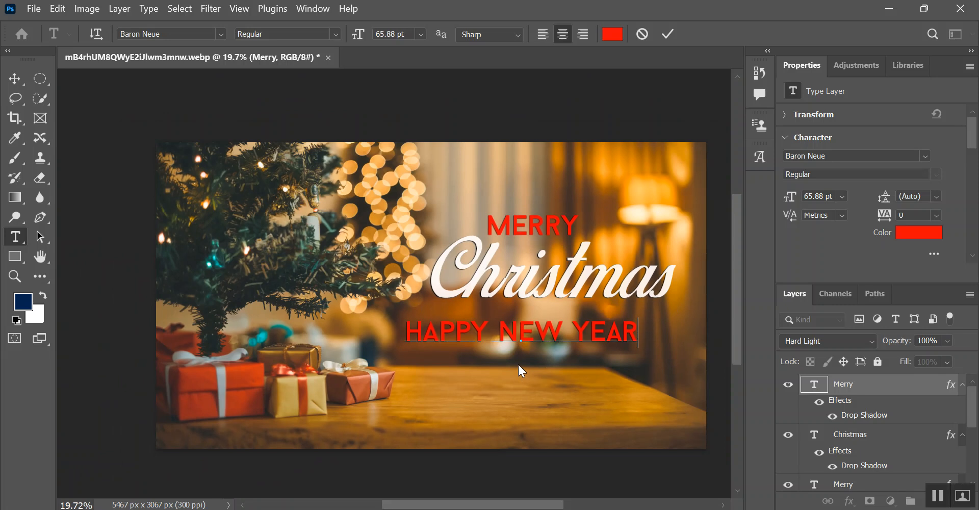
left_click(14, 78)
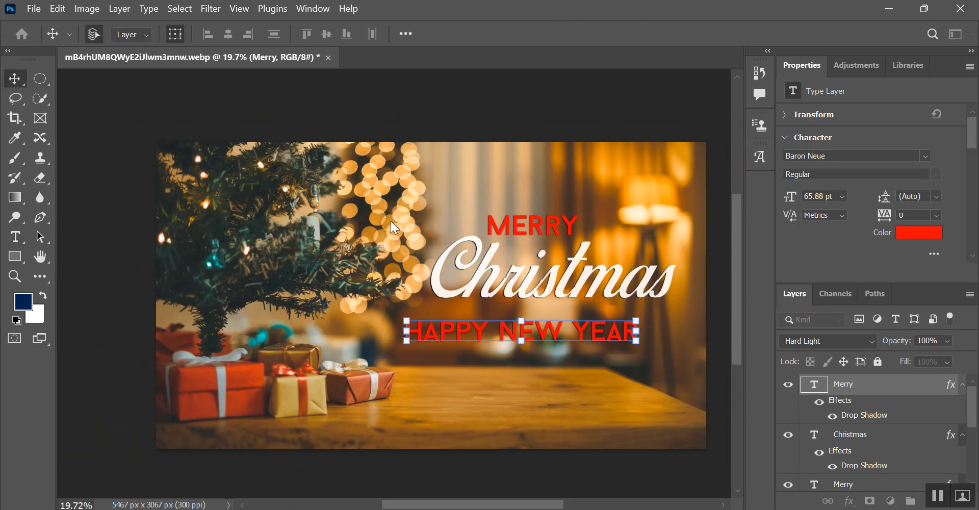
left_click_drag(521, 341, 575, 331)
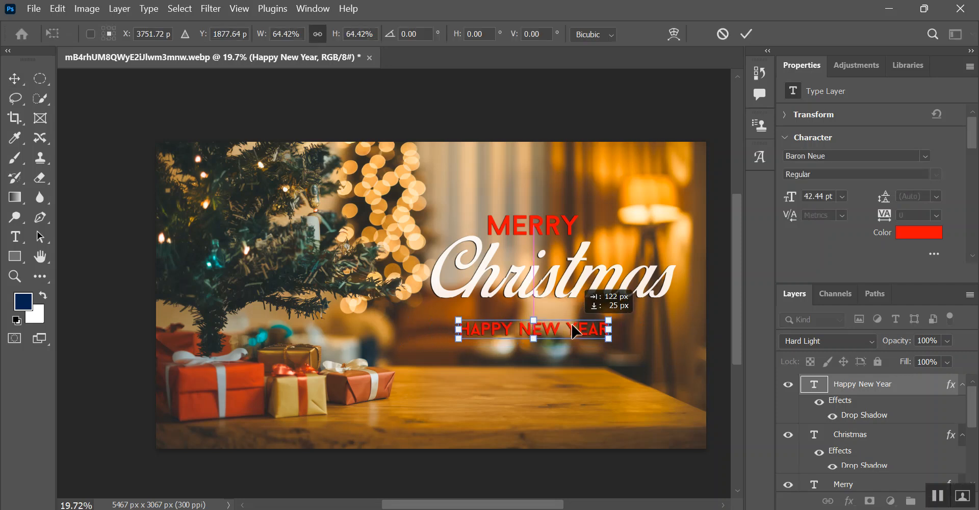
left_click_drag(571, 325, 579, 331)
key("Return")
left_click(580, 392)
scroll(580, 391, "down", 4)
scroll(578, 390, "up", 1)
scroll(576, 390, "up", 2)
left_click(564, 315)
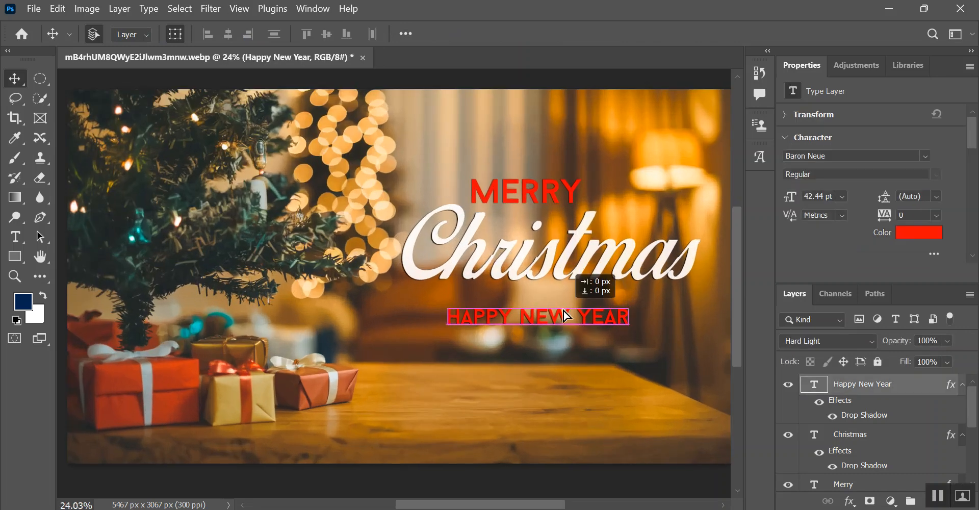
left_click(574, 353)
scroll(573, 353, "down", 2)
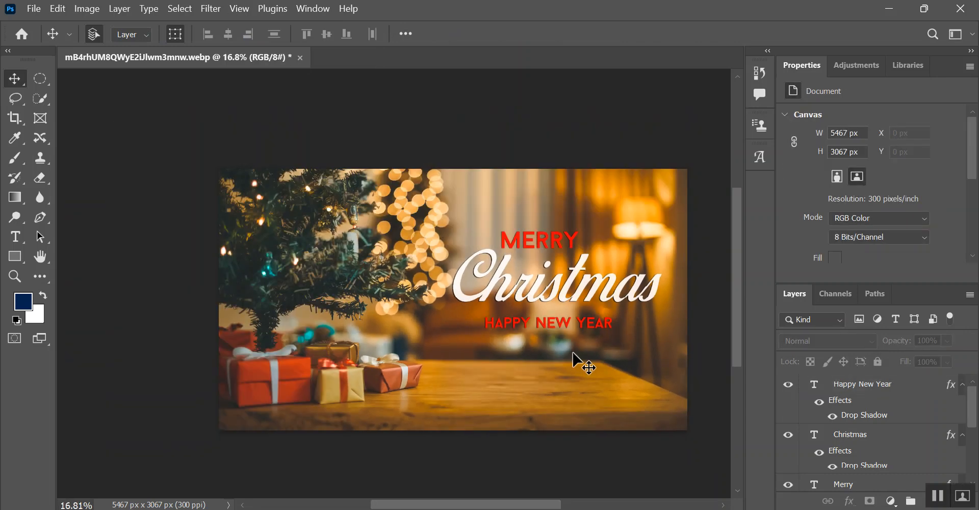
- Set the HAPPY NEW YEAR text's color to off-white f7f5f5
left_click(599, 330)
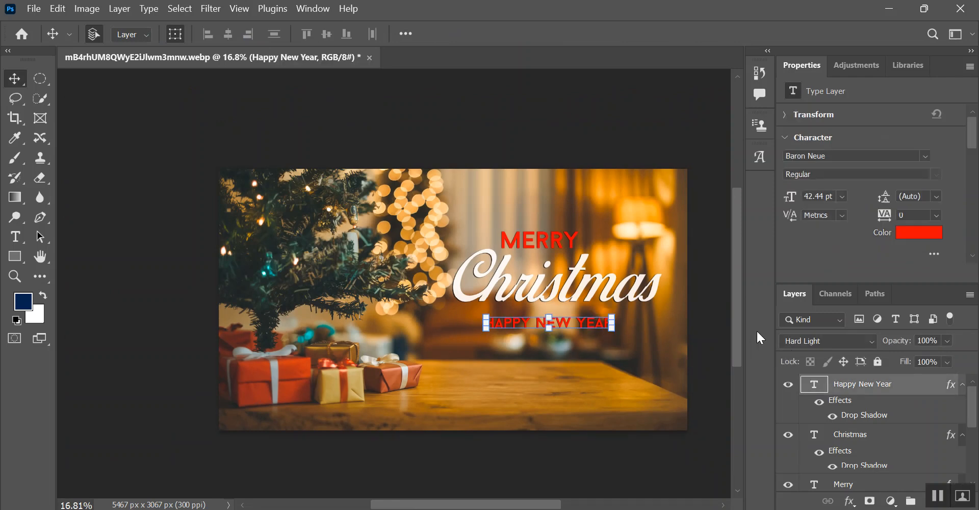
left_click(917, 236)
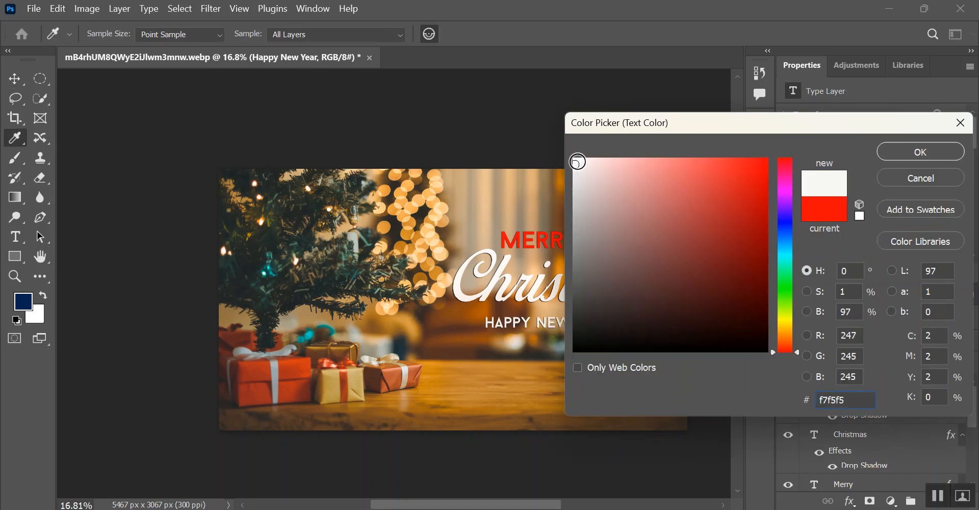
left_click(918, 151)
key("v")
left_click(594, 387)
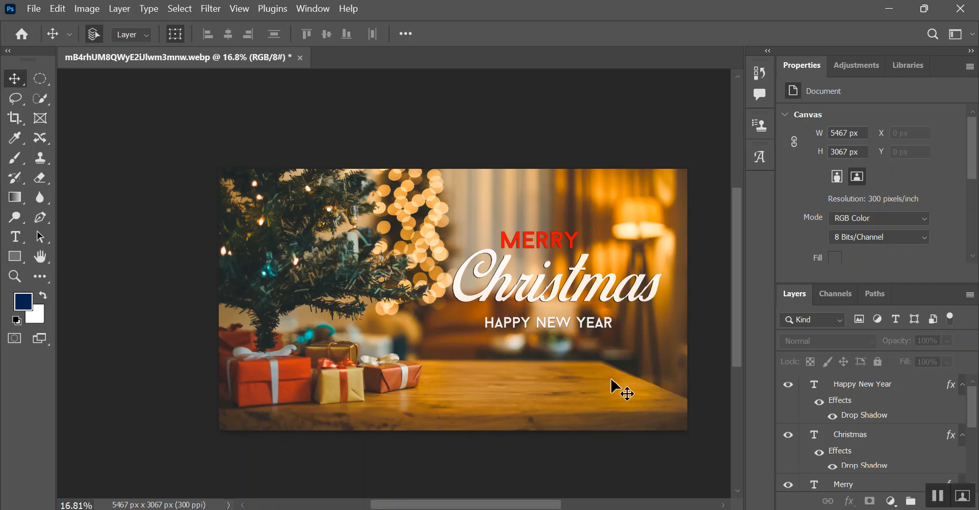
- Shift the HAPPY NEW YEAR text slightly to the right to center it under Christmas
scroll(612, 386, "up", 2)
scroll(571, 363, "up", 2)
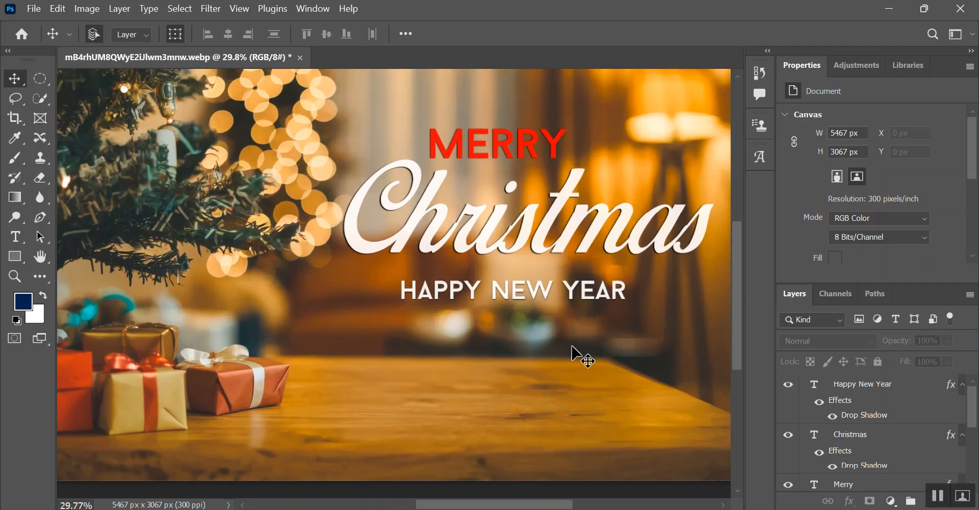
left_click(561, 296)
left_click_drag(561, 296, 576, 296)
left_click(569, 366)
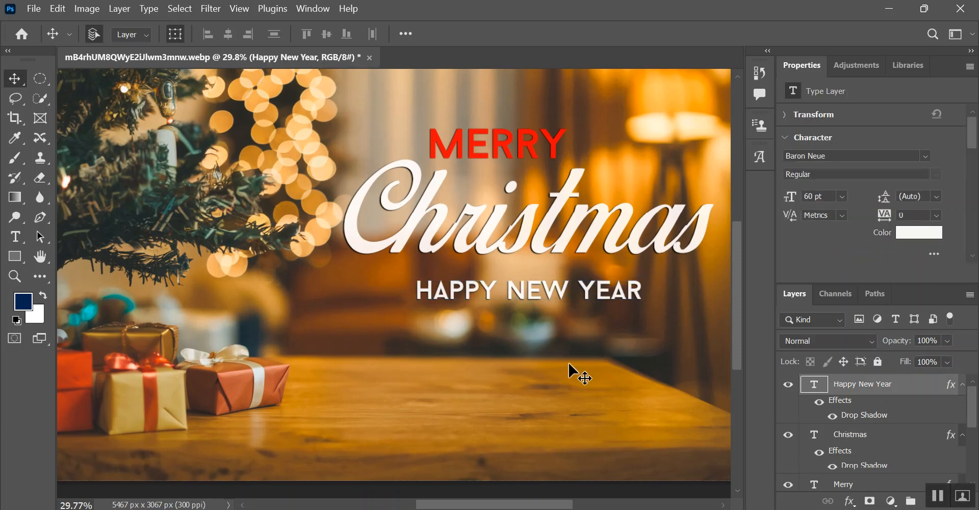
scroll(566, 359, "down", 3)
scroll(570, 363, "down", 1)
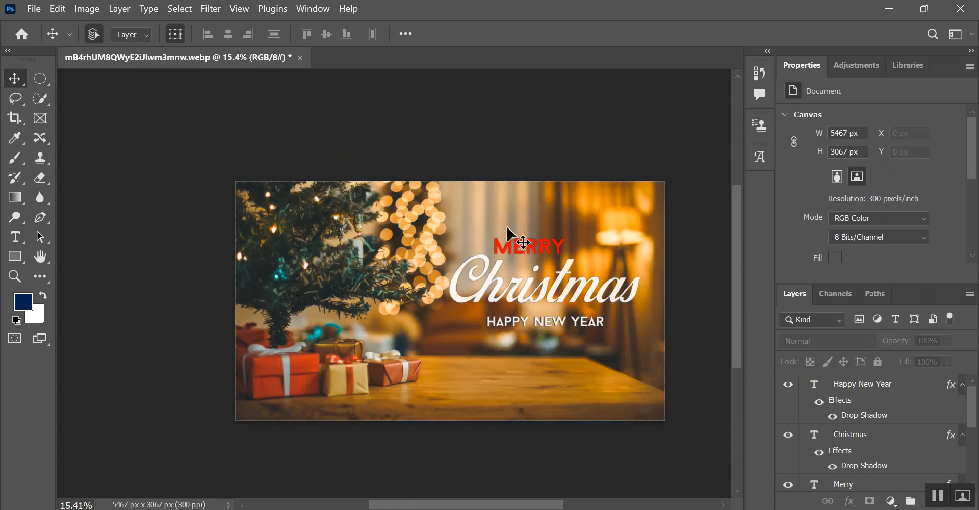
- Select the three greeting text layers together and move them slightly to the right, about 36 px
left_click_drag(521, 242, 596, 337)
mouse_move(569, 294)
left_mouse_down()
mouse_move(566, 367)
mouse_move(565, 244)
mouse_move(562, 327)
mouse_move(569, 291)
left_mouse_up()
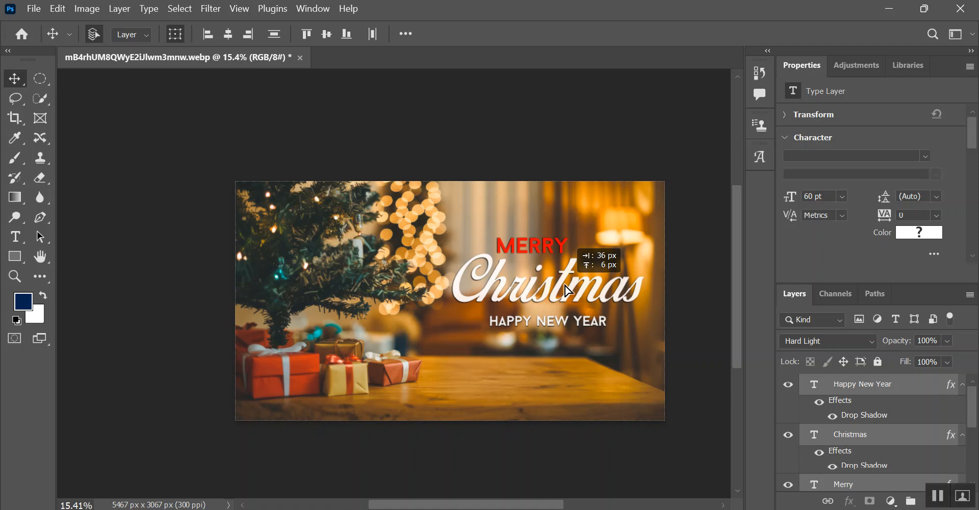
left_click_drag(566, 286, 565, 291)
left_click(597, 392)
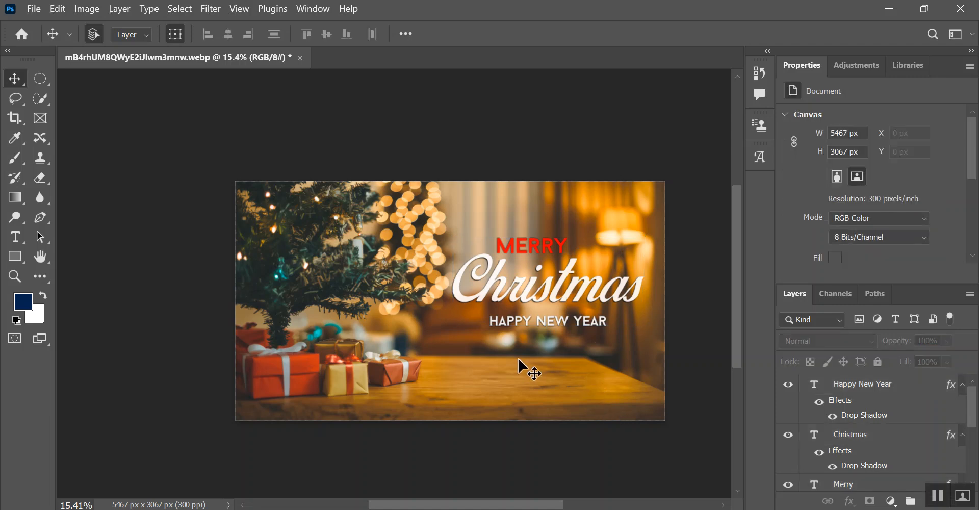
- Nudge the MERRY text slightly to the right above the word Christmas
scroll(529, 368, "up", 3)
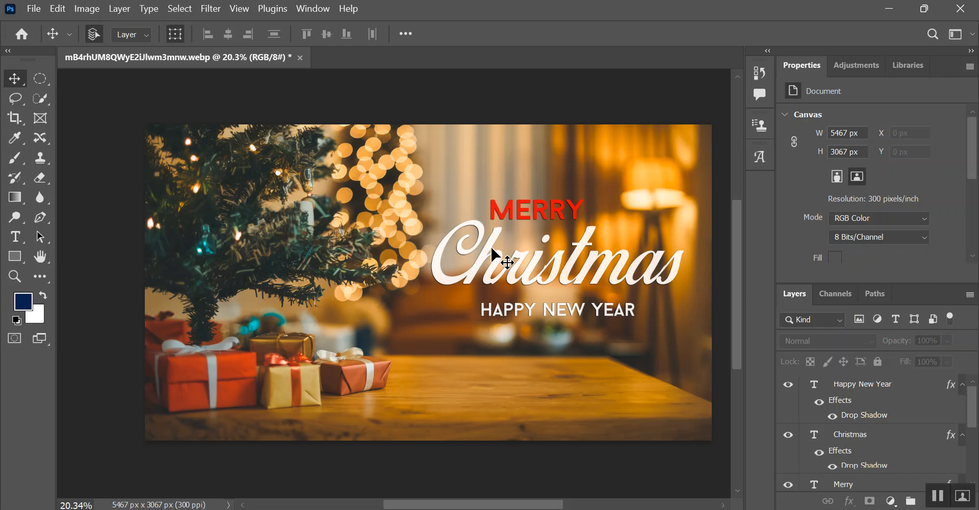
scroll(589, 329, "down", 1)
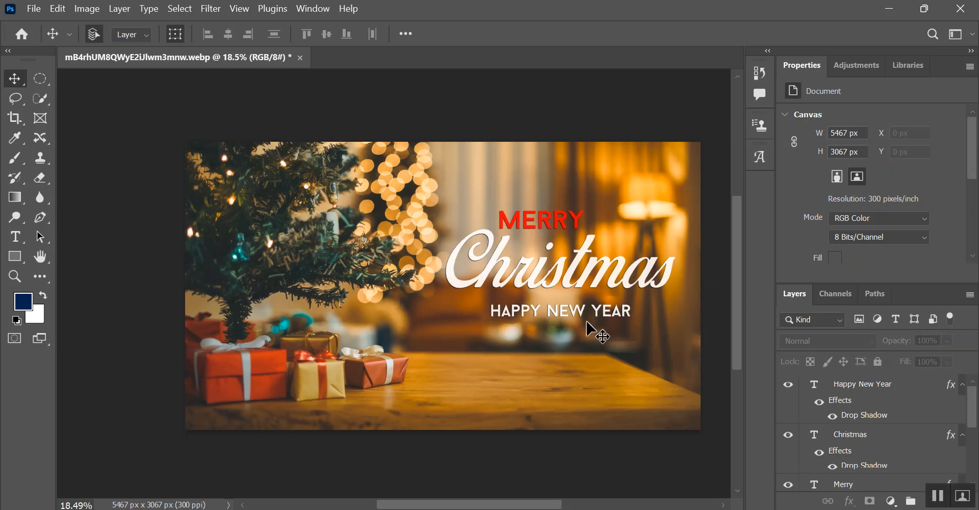
scroll(561, 305, "up", 3)
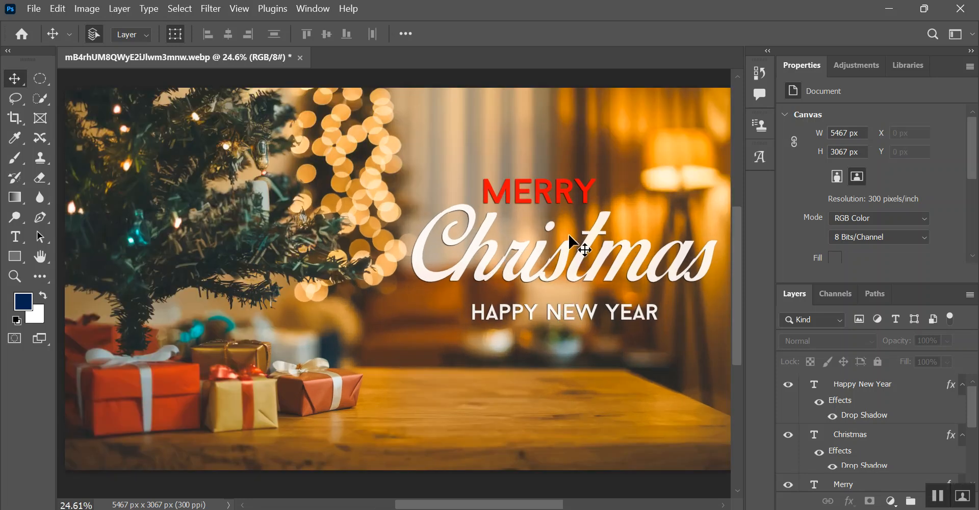
scroll(582, 275, "up", 2)
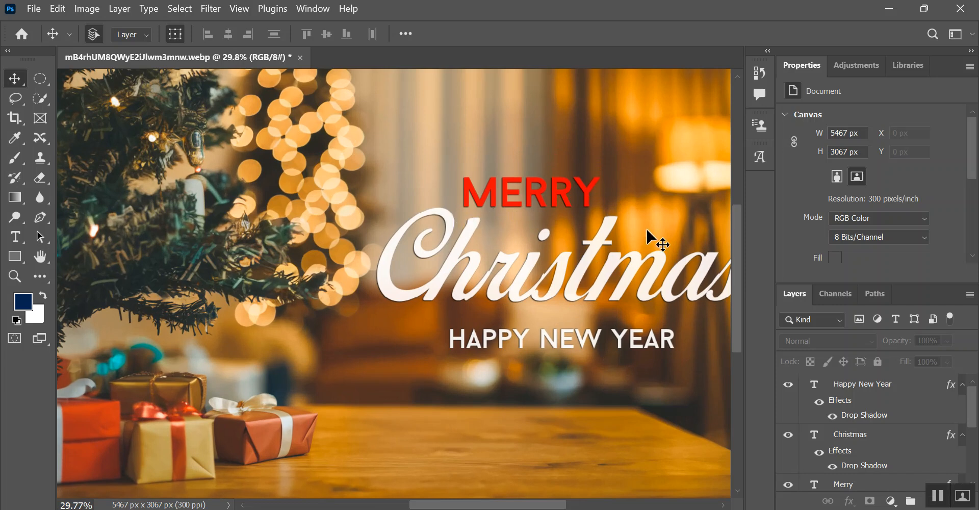
left_click(550, 198)
left_click_drag(540, 190, 547, 191)
left_click(595, 262)
left_click(653, 184)
scroll(636, 378, "down", 3)
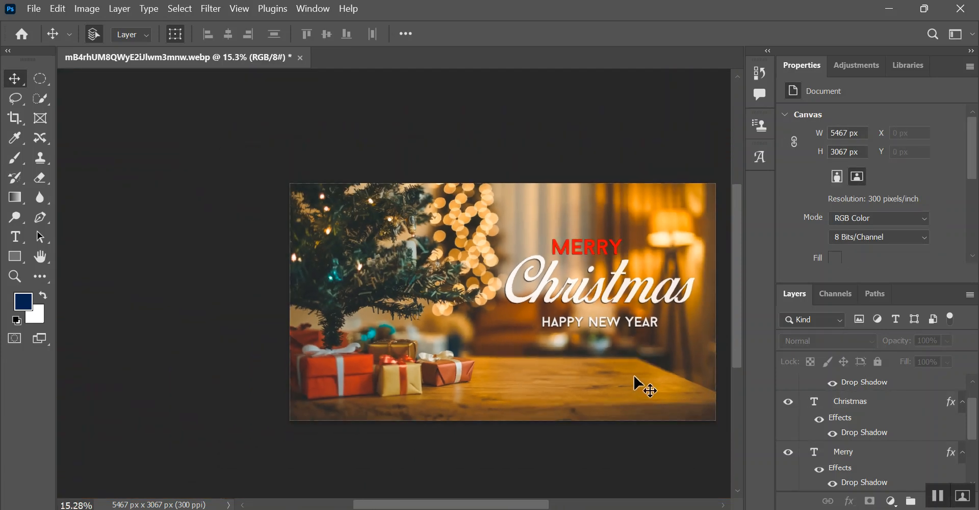
scroll(636, 378, "up", 2)
scroll(505, 380, "right", 2)
scroll(505, 380, "down", 4)
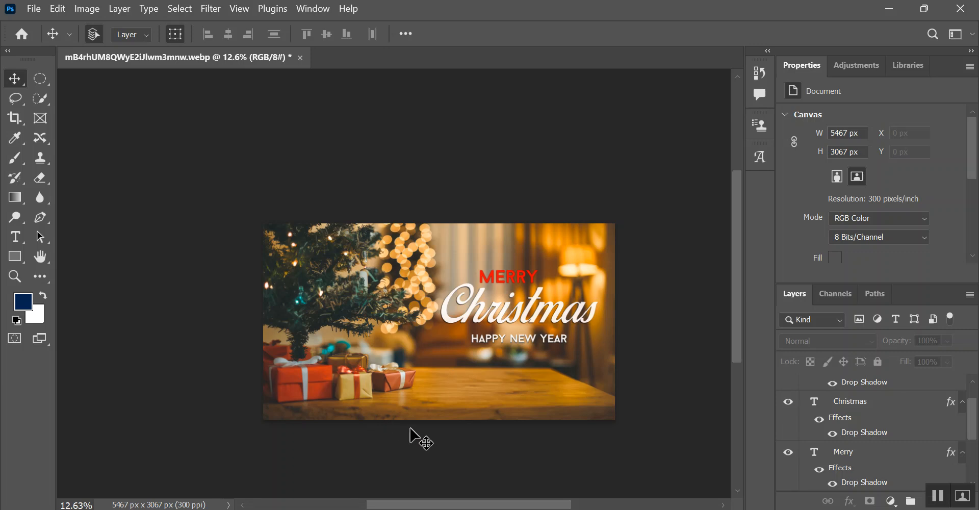
- Switch to the Christmas Day PSD page on Freepik in the browser and return to Photoshop
left_click(357, 509)
mouse_move(400, 508)
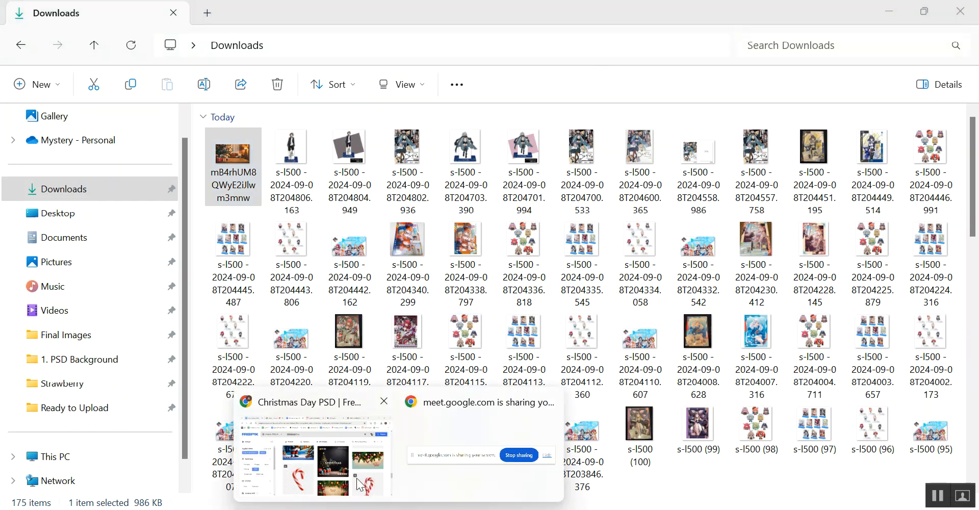
left_click(321, 449)
right_click(333, 110)
left_click(350, 186)
left_click(459, 509)
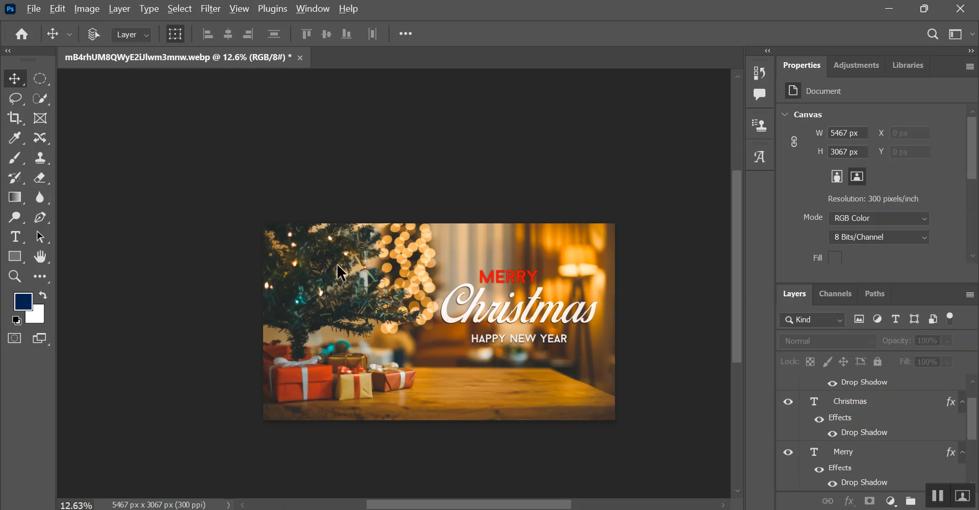
- Export the design for web as a maximum-quality JPEG named Christmas1 in the Ready to Upload folder
key("ctrl+alt+shift+s")
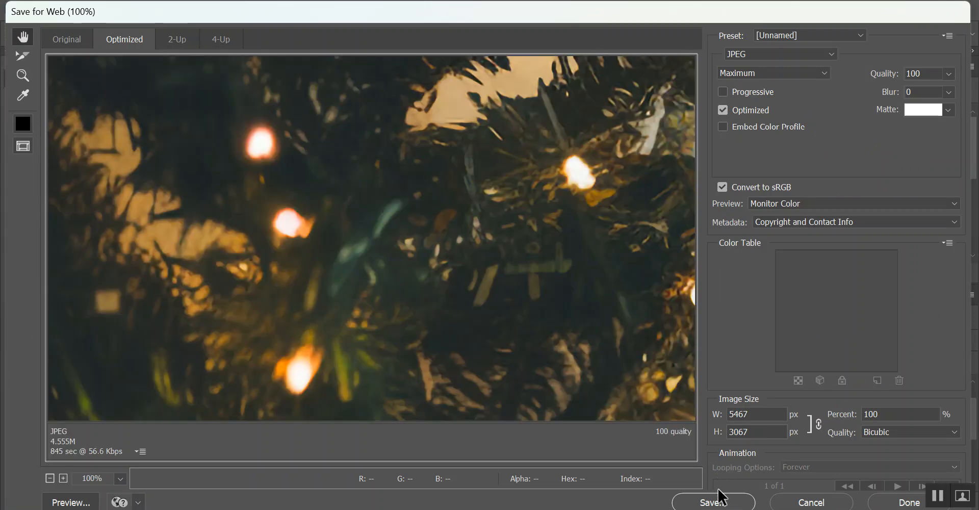
left_click(720, 503)
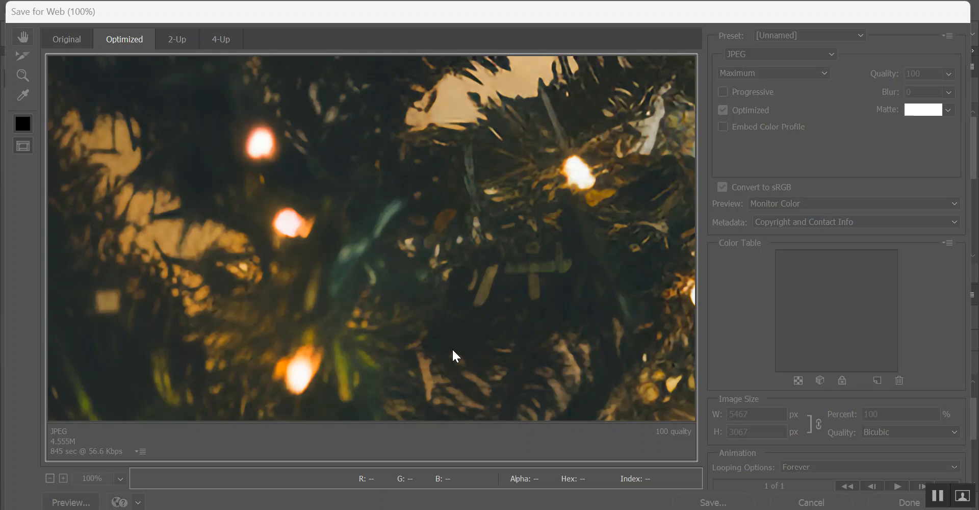
scroll(306, 199, "down", 1)
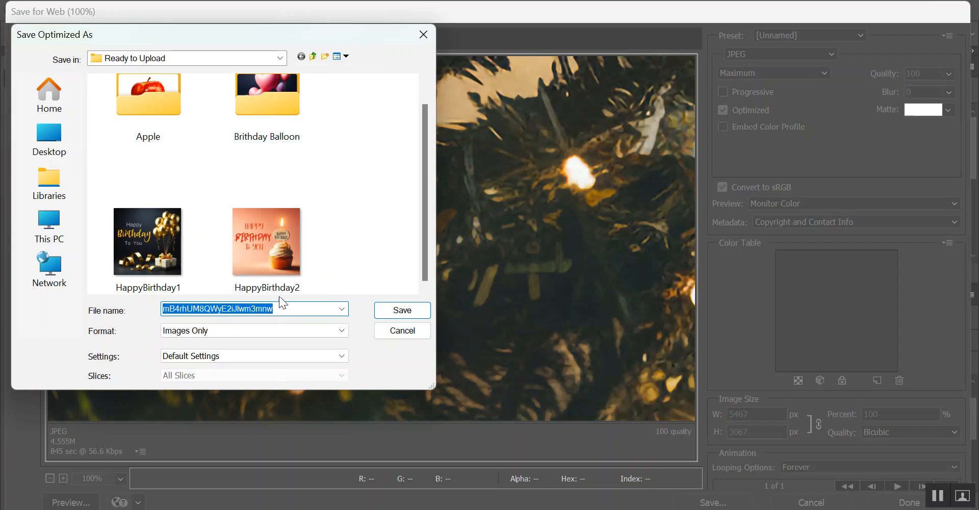
type("Christmas ")
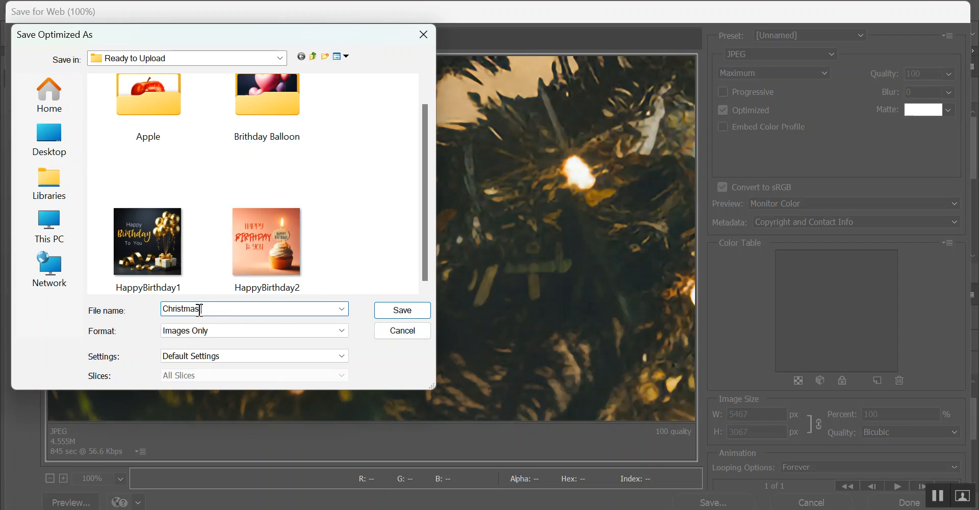
type("1")
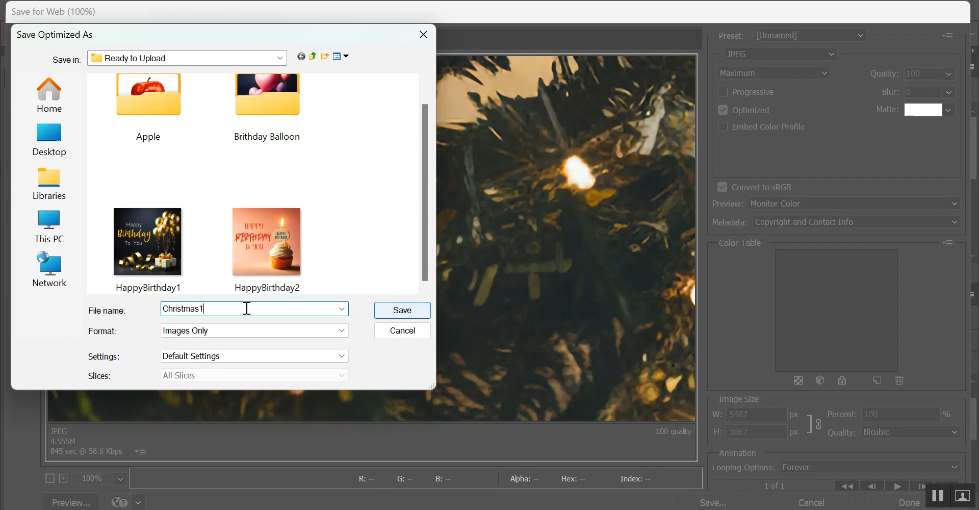
left_click(403, 310)
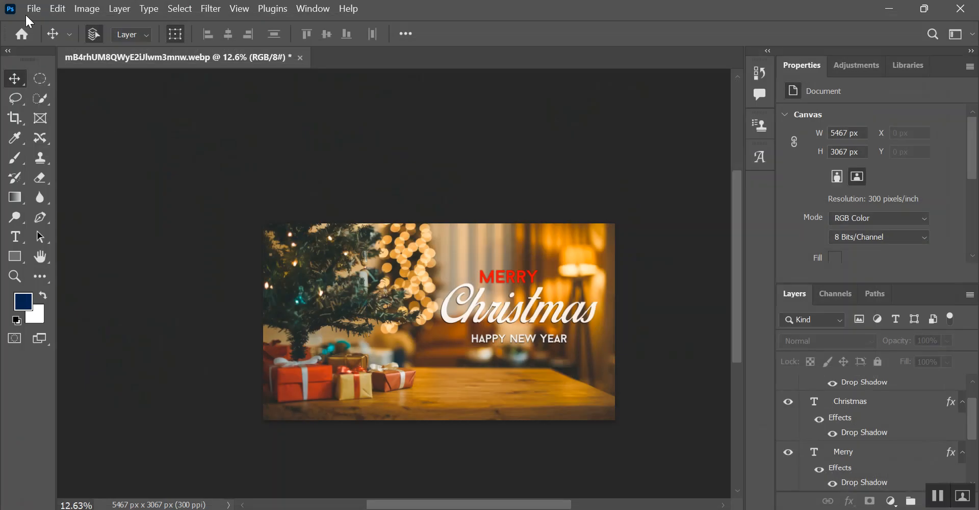
- Save the document as a Photoshop PSD named Christmas1 in the Ready to Upload folder with Maximize Compatibility enabled
left_click(33, 9)
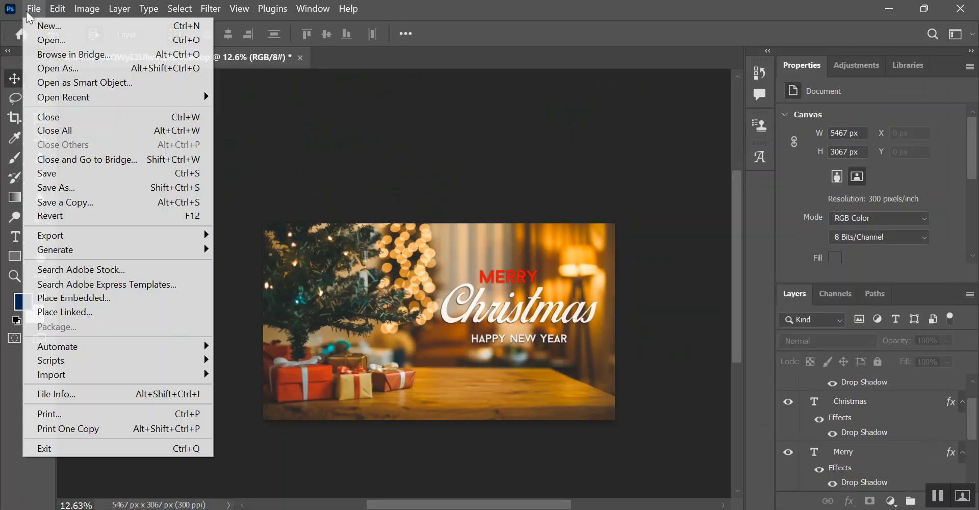
left_click(71, 195)
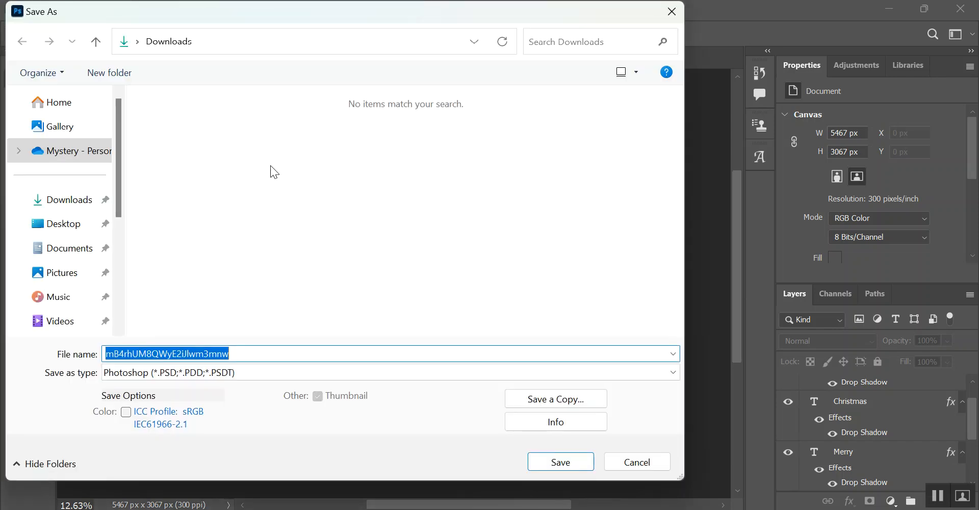
scroll(77, 225, "down", 3)
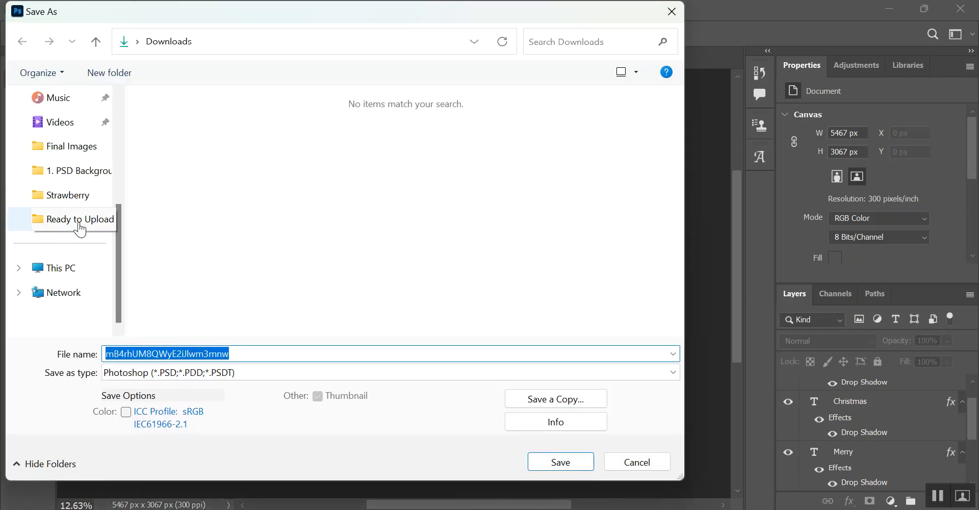
left_click(57, 224)
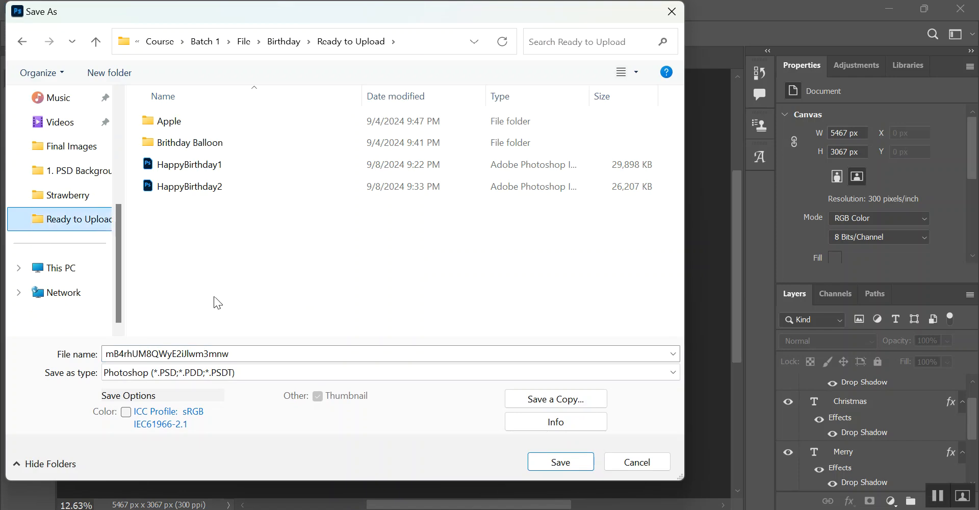
double_click(245, 354)
type("c")
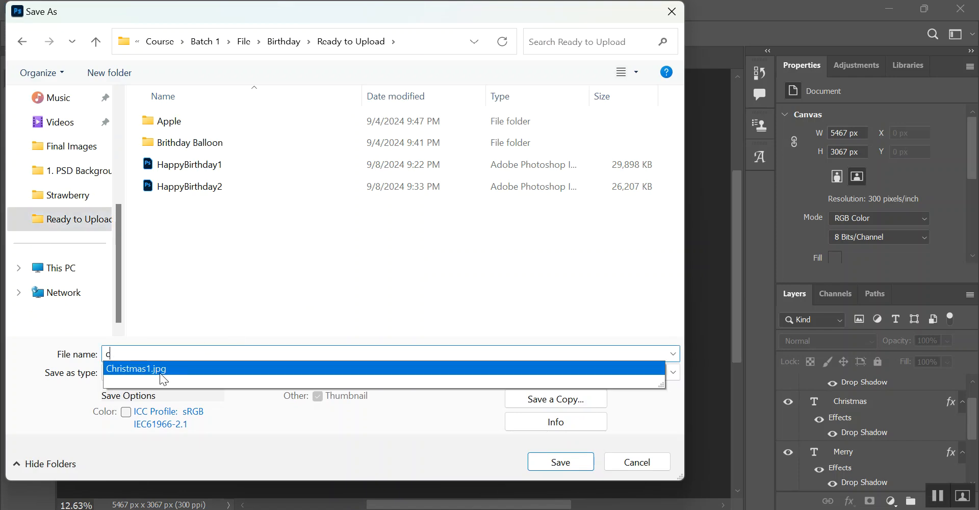
left_click(157, 369)
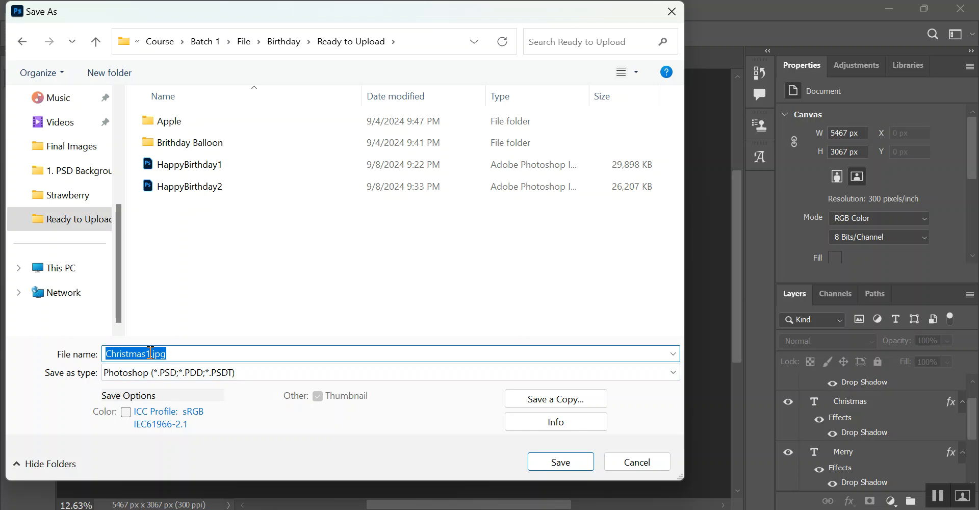
left_click_drag(151, 356, 223, 356)
key("BackSpace")
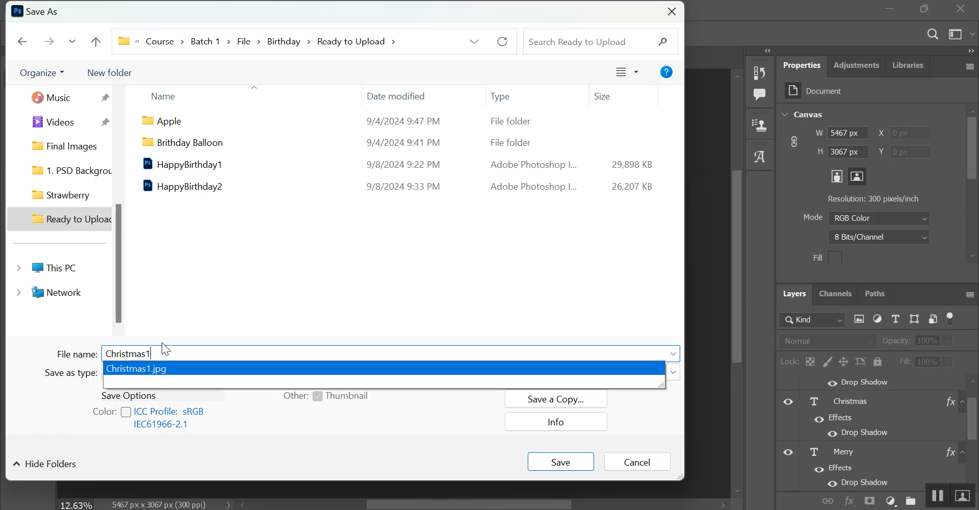
left_click(565, 464)
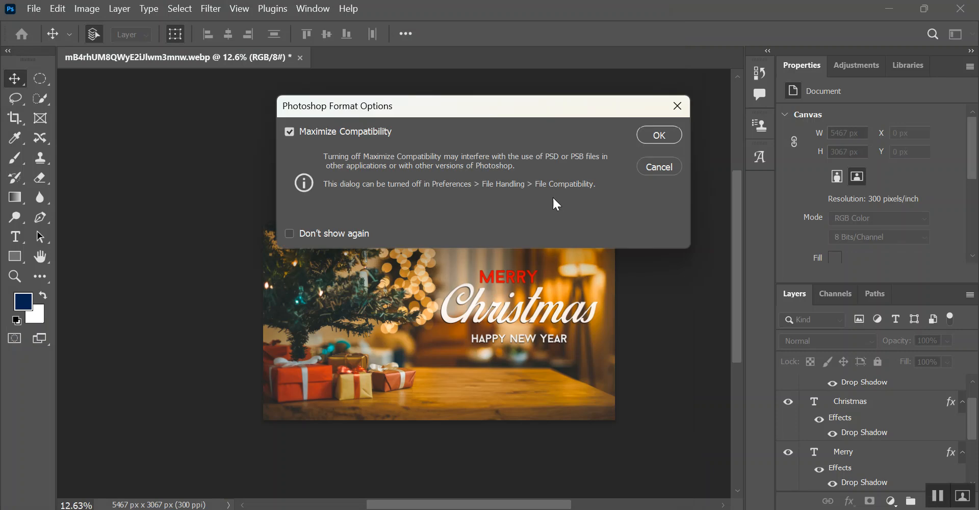
left_click(658, 135)
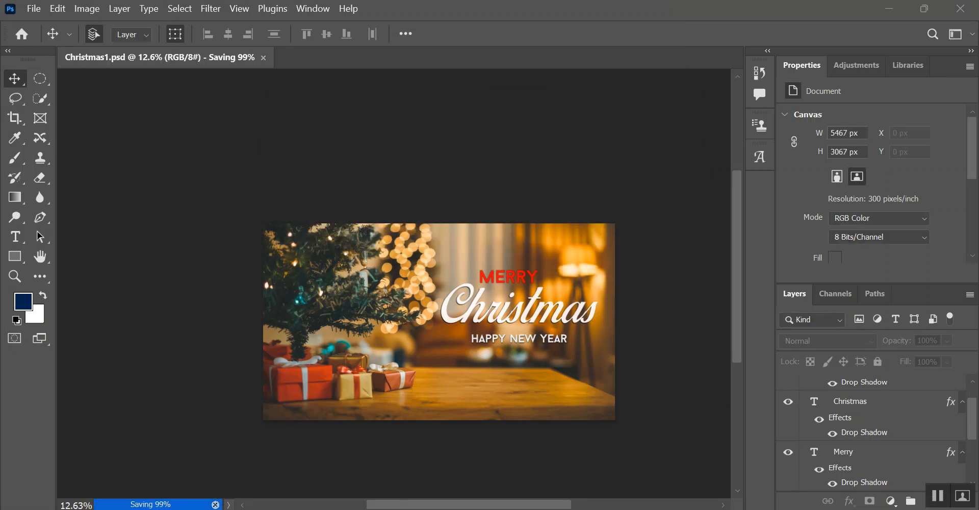
- Switch to File Explorer, open the Ready to Upload folder and show its files as thumbnail icons
left_click(299, 462)
left_click(88, 416)
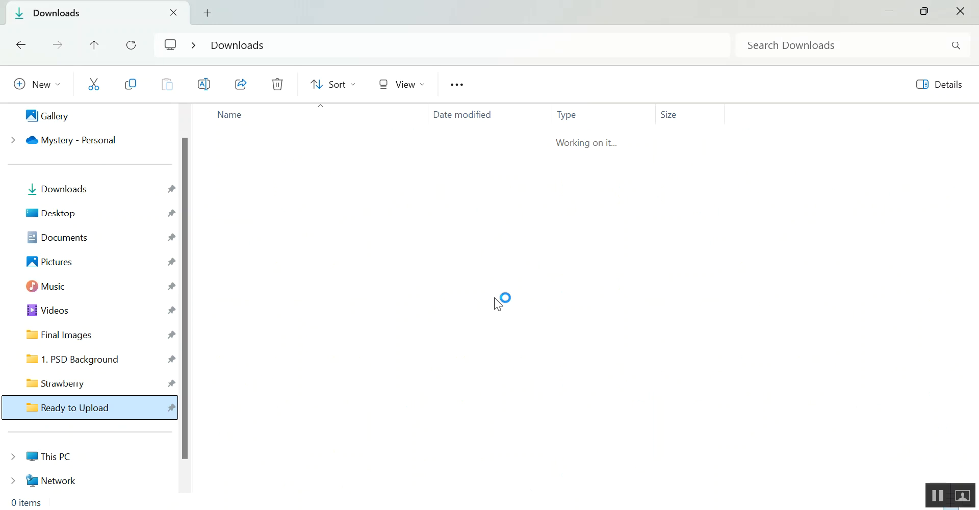
left_click(401, 84)
left_click(401, 148)
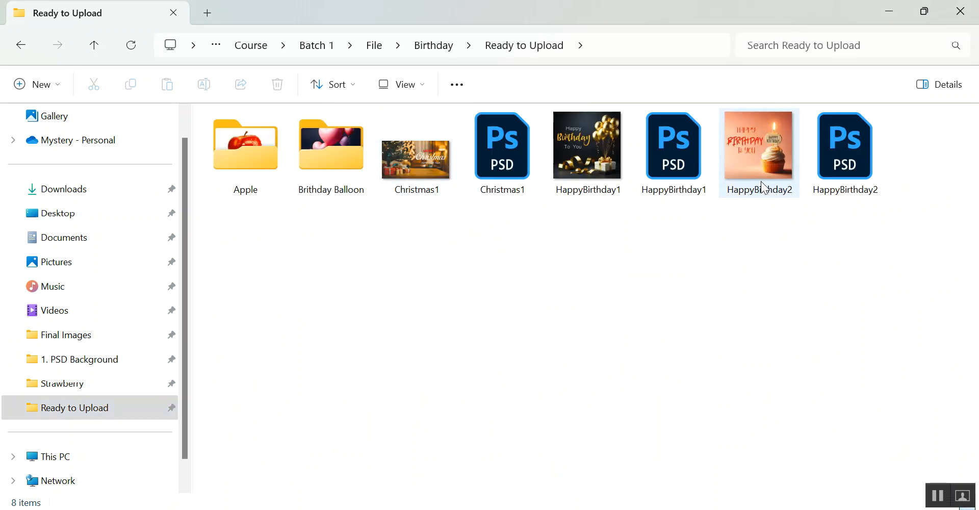
- Preview the exported Christmas1.jpg, examine the greeting text up close, and close the image viewer
left_click(429, 165)
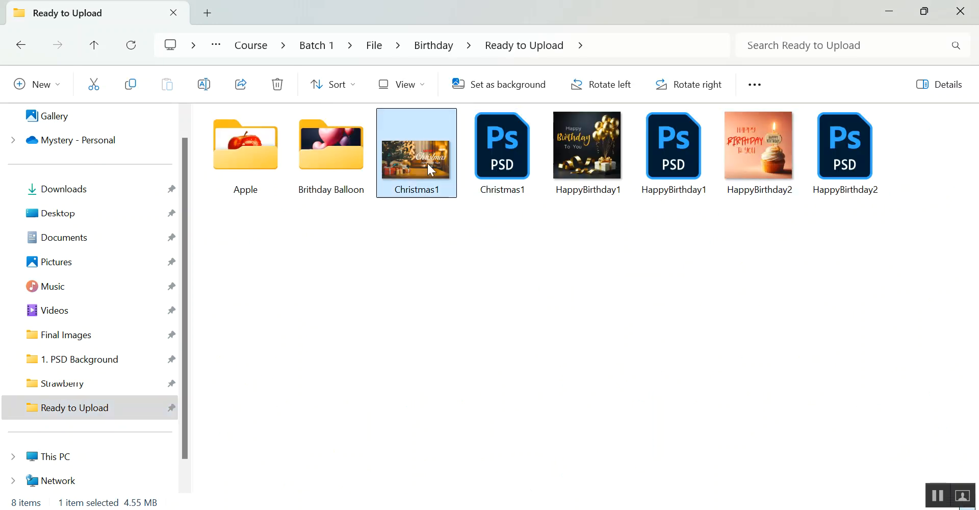
double_click(429, 164)
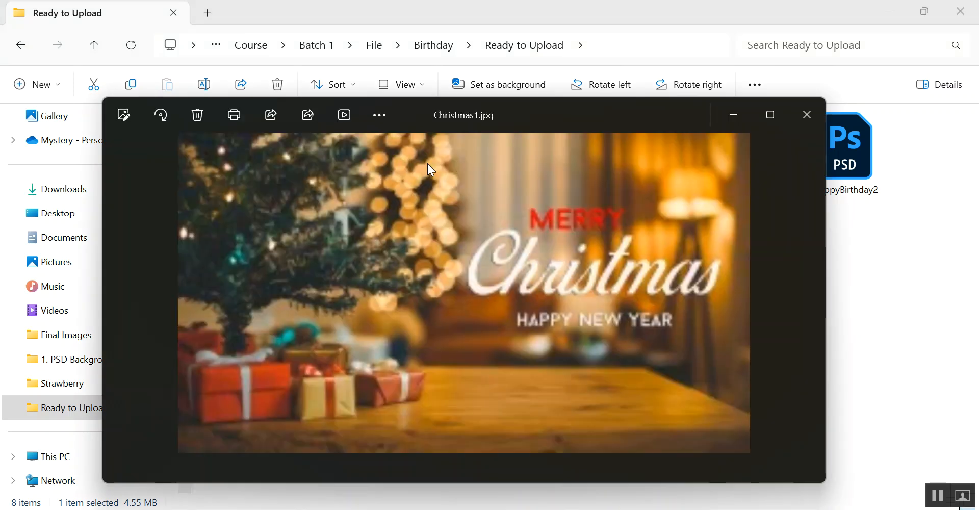
scroll(617, 276, "up", 5)
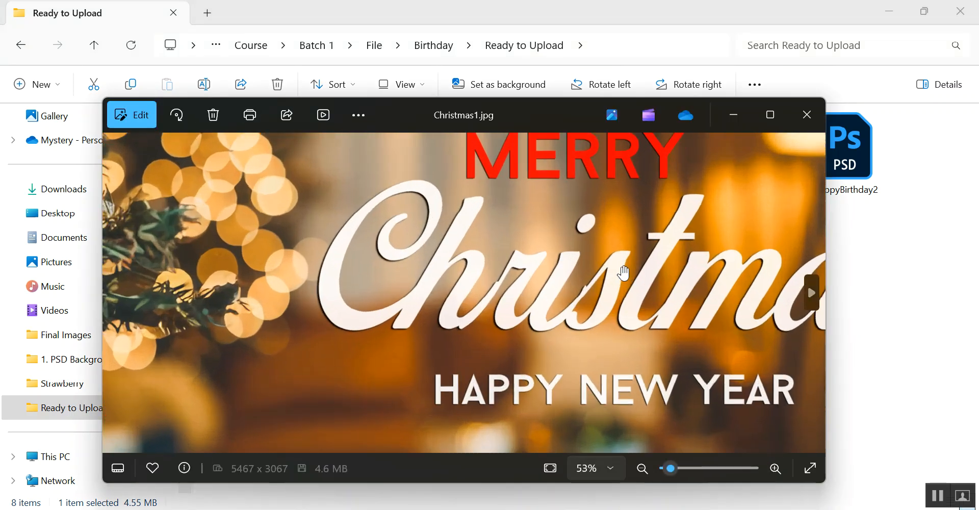
scroll(606, 273, "down", 5)
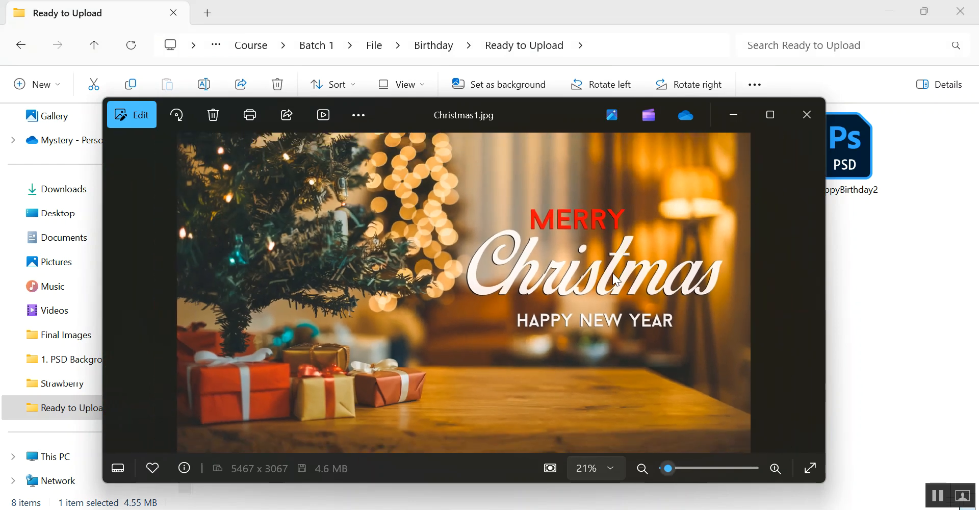
left_click(803, 117)
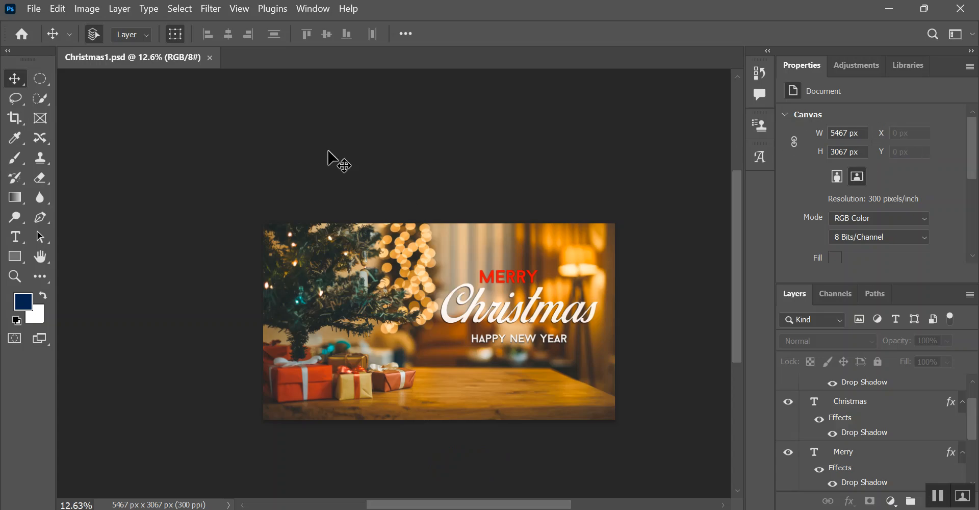
left_click(533, 316)
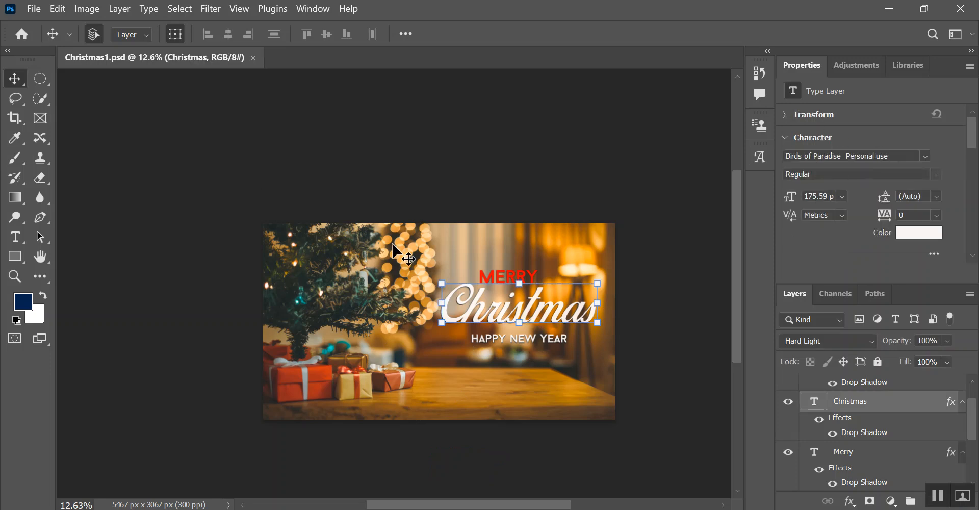
left_click(607, 159)
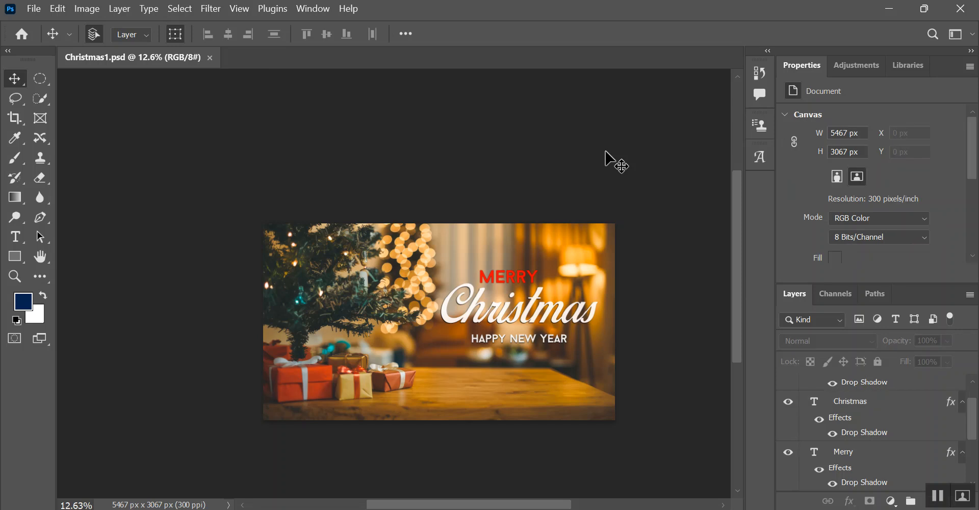
- Switch to the browser and open the bookmarked DaFont page in a new tab
mouse_move(403, 508)
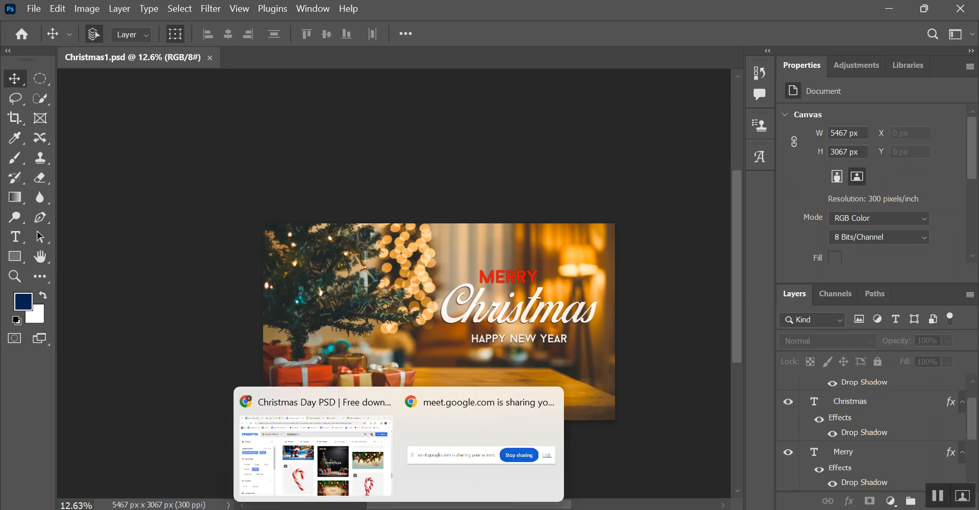
left_click(352, 479)
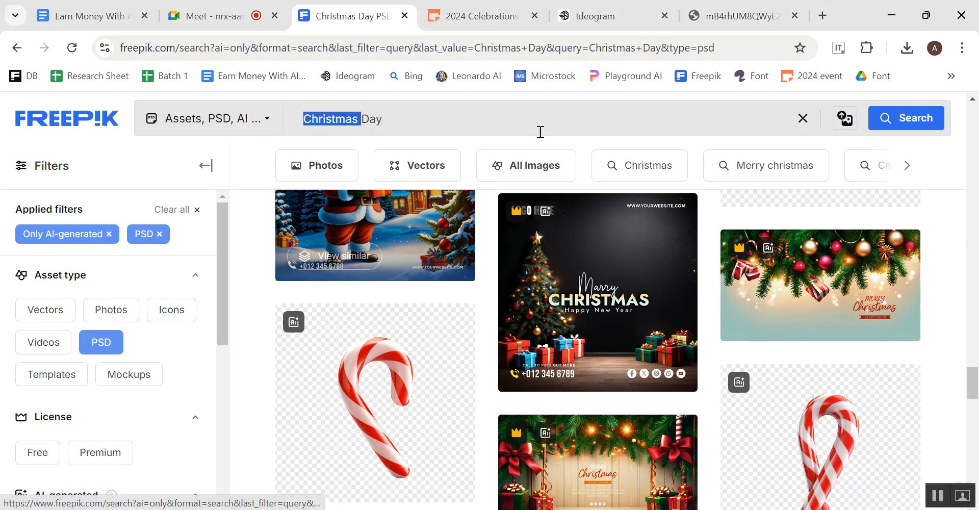
left_click(820, 16)
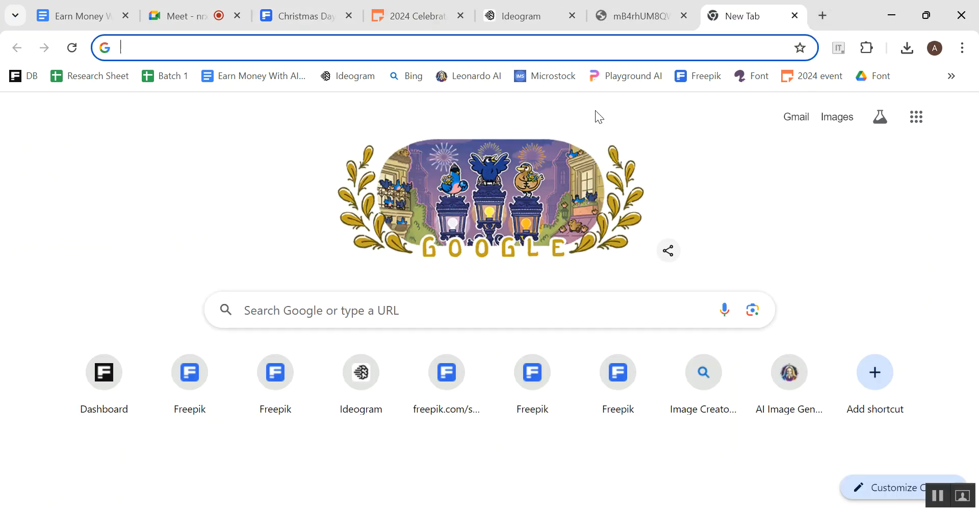
left_click(952, 77)
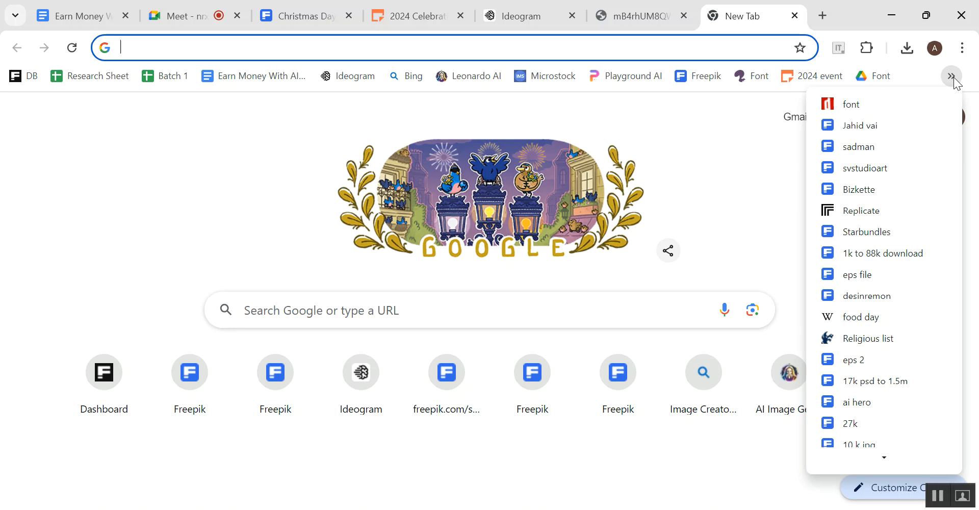
left_click(869, 105)
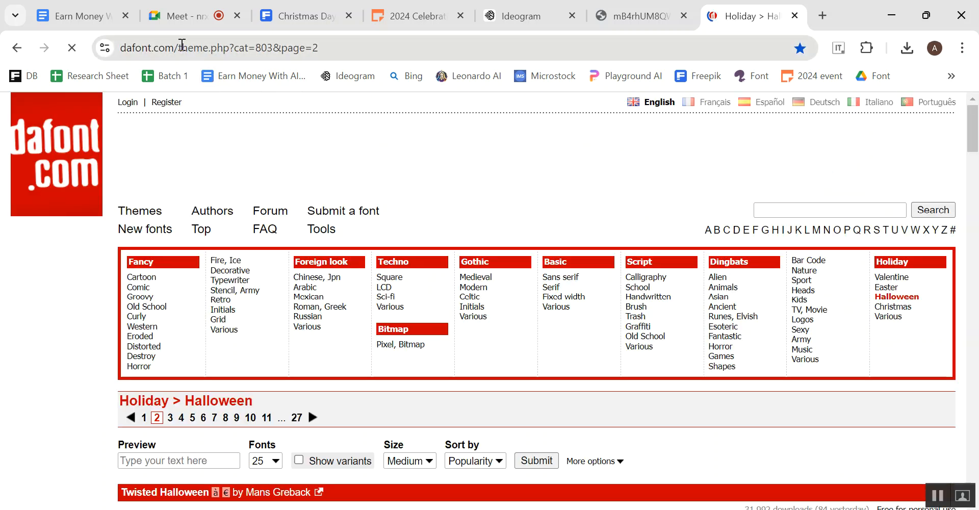
left_click_drag(176, 48, 357, 49)
key("BackSpace")
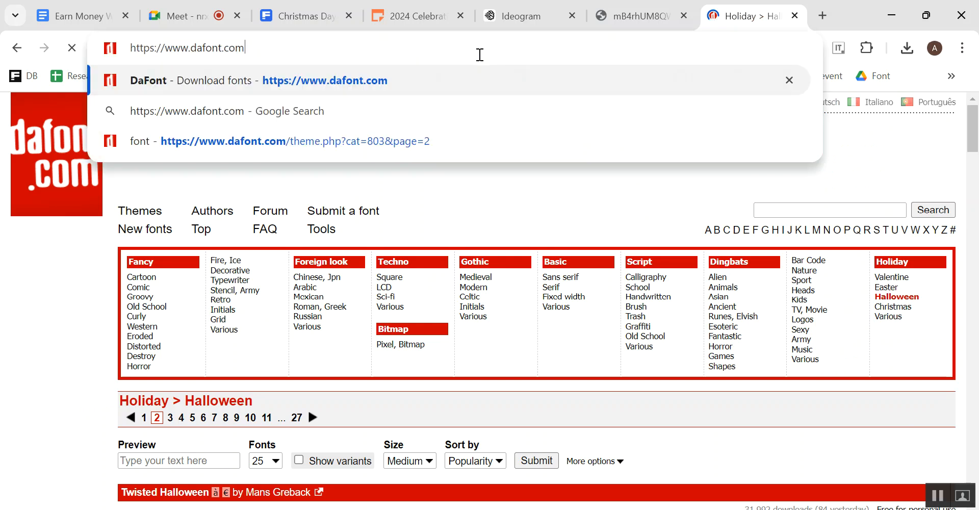
key("Return")
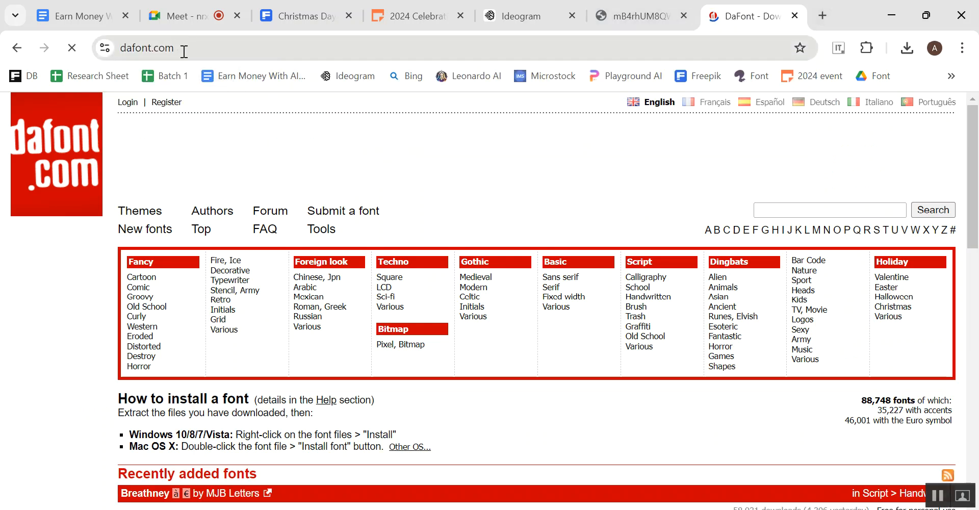
left_click(184, 51)
right_click(184, 51)
left_click(240, 192)
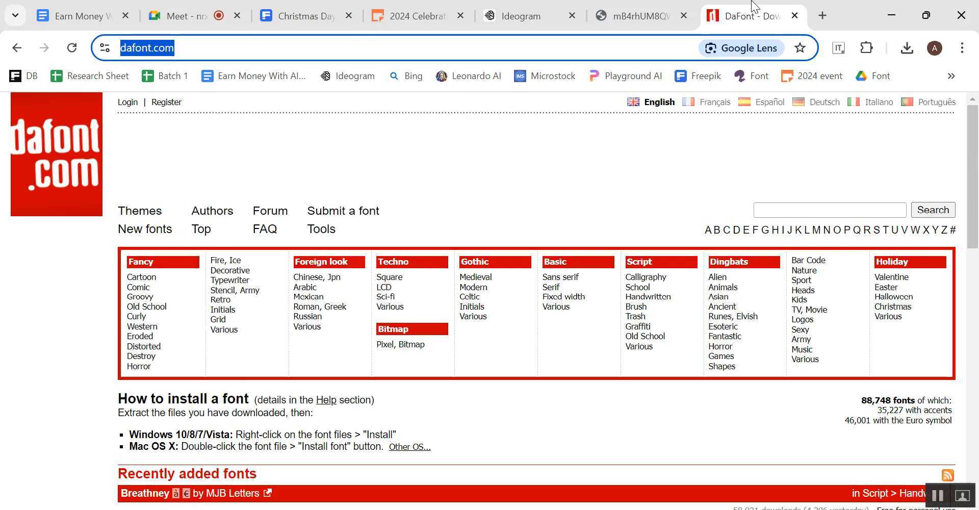
- Open the bookmarked Batch 1 spreadsheet in a new tab and show its AI Tools Link sheet
left_click(821, 17)
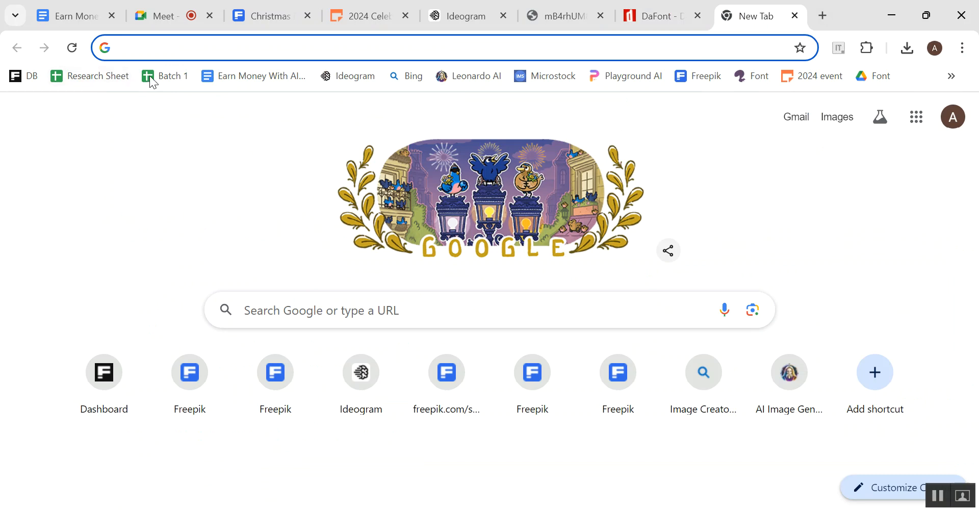
left_click(166, 76)
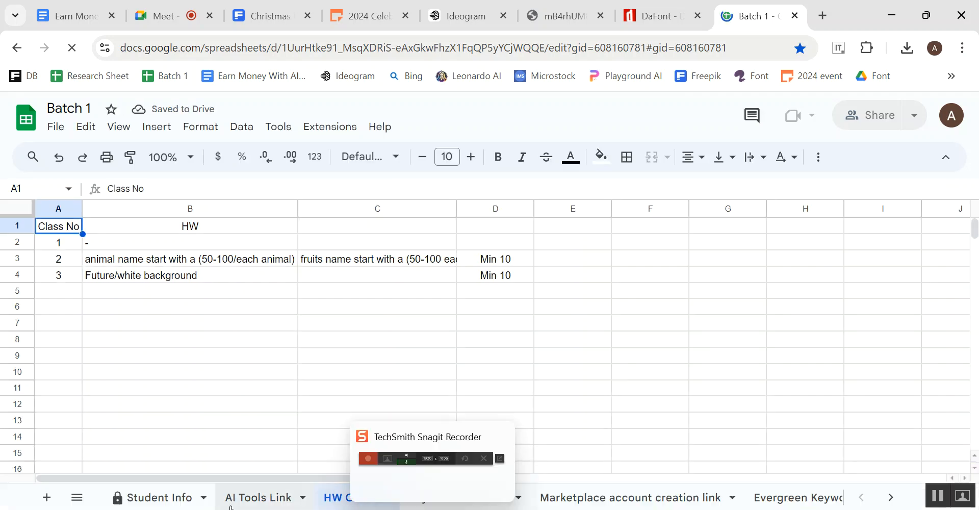
left_click(267, 493)
- Enter "Font link" in cell A7 and paste the copied DaFont URL into cell B7
double_click(71, 322)
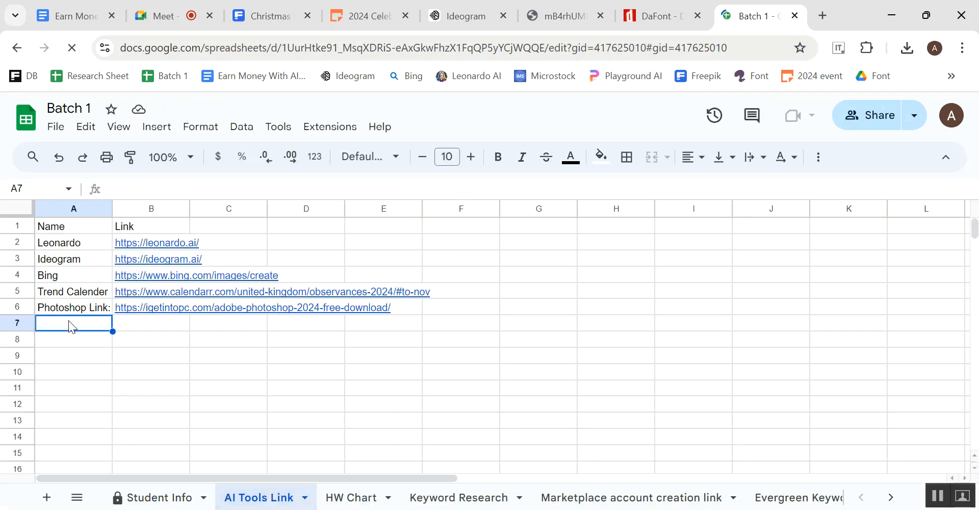
type("O")
key("BackSpace")
type("Font ")
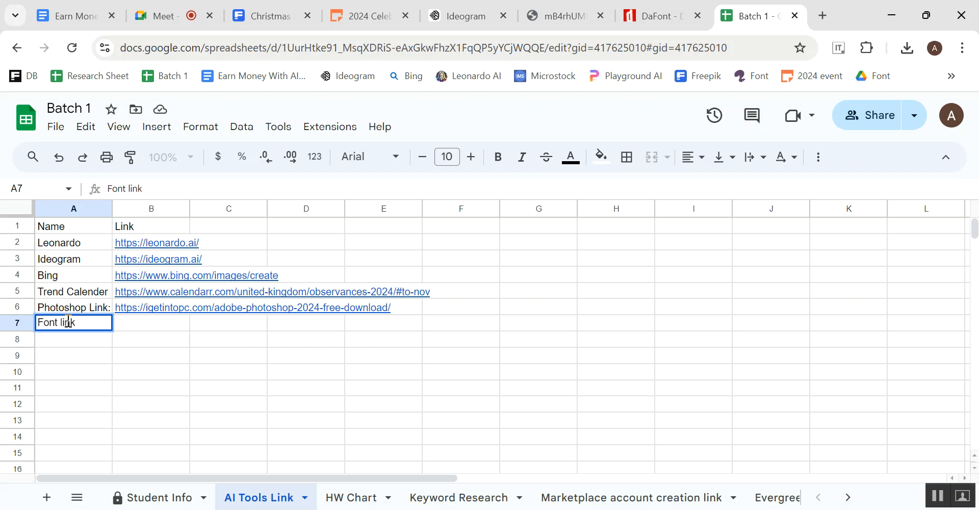
type("link")
left_click(160, 327)
right_click(159, 327)
left_click(221, 221)
- Return to the DaFont tab and look over the font categories and recently added fonts on the home page
left_click(665, 6)
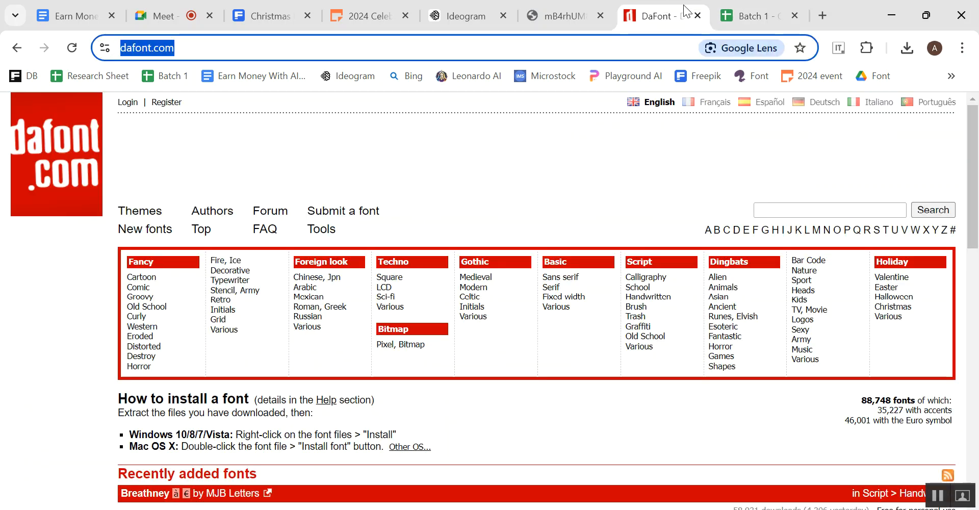
scroll(329, 290, "down", 14)
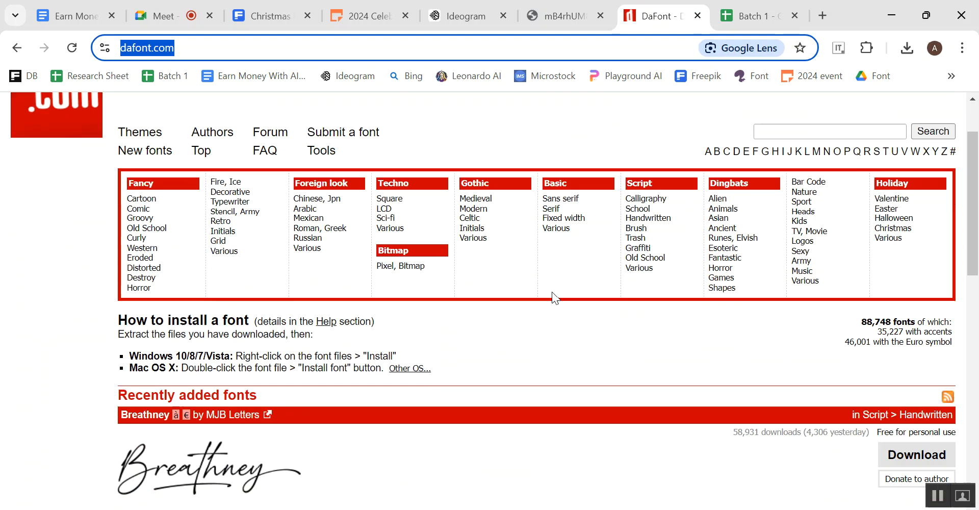
scroll(623, 344, "up", 14)
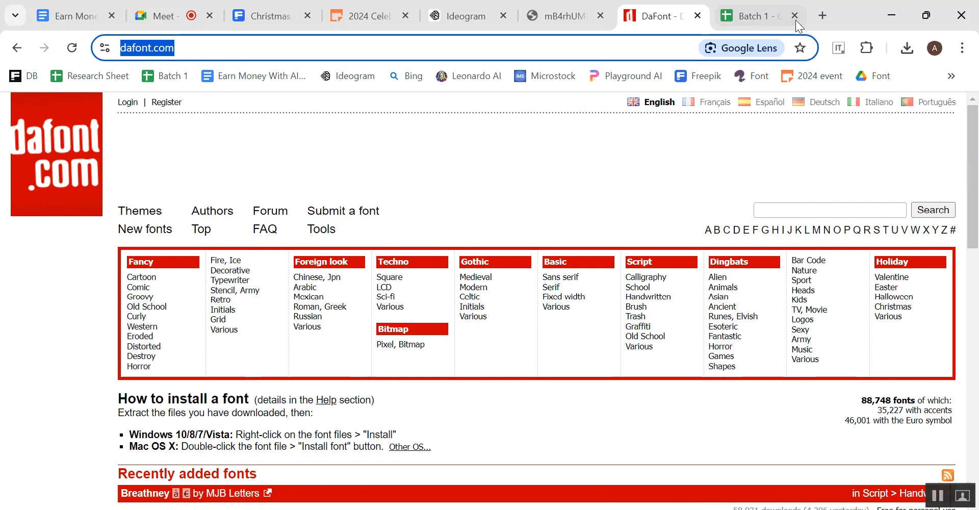
- Open a new browser tab and copy the word "Christmas" from the search query on the Freepik page
left_click(823, 15)
left_click(330, 48)
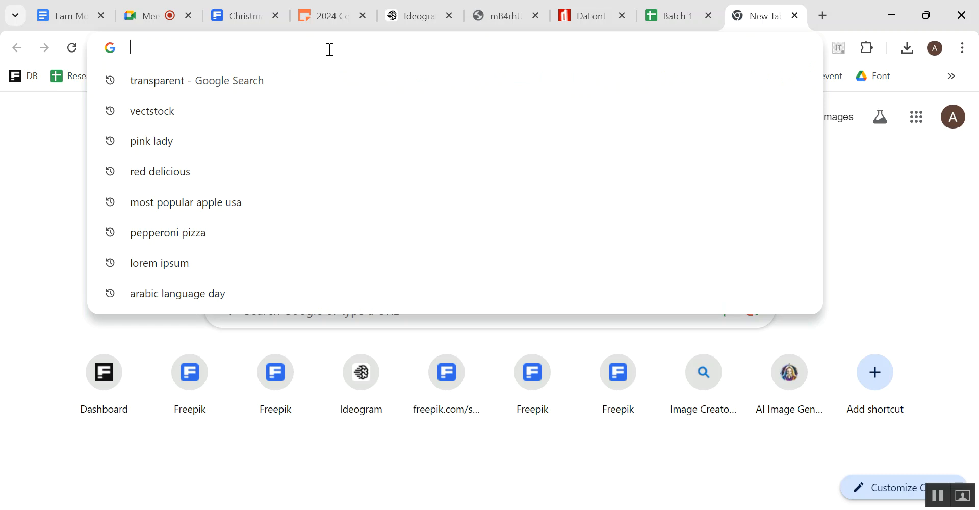
key("ctrl+v")
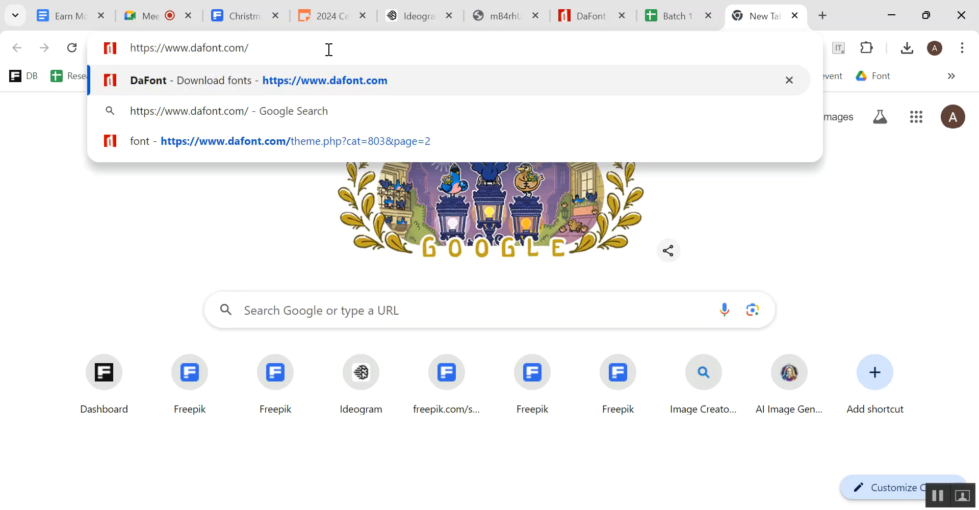
left_click(239, 15)
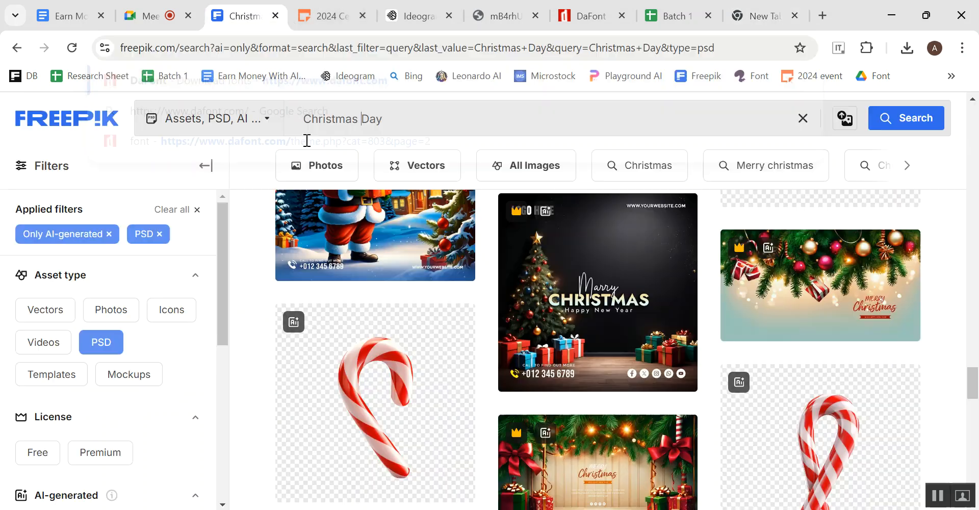
double_click(322, 124)
right_click(322, 123)
left_click(363, 190)
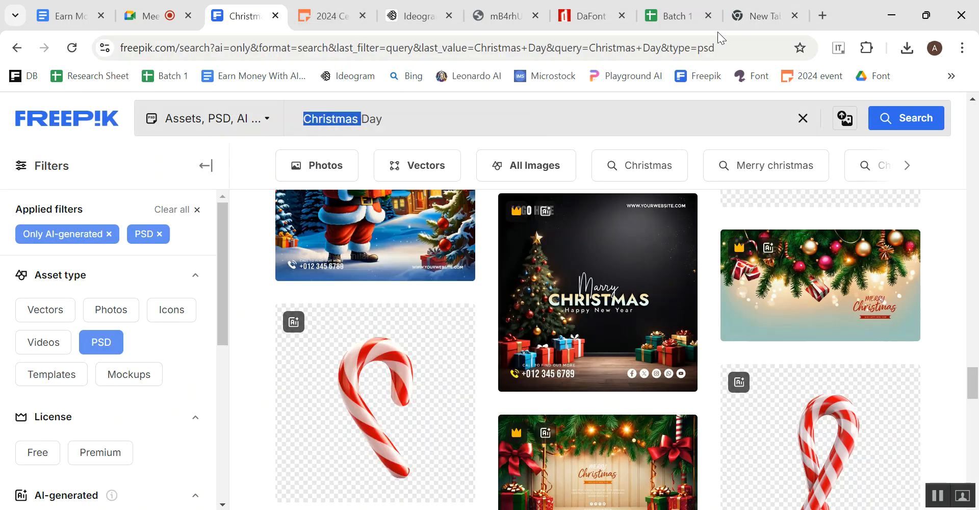
- Search Google for "Christmas font free download" in the new tab, using the copied word
left_click(758, 16)
left_click(113, 49)
key("ctrl+v")
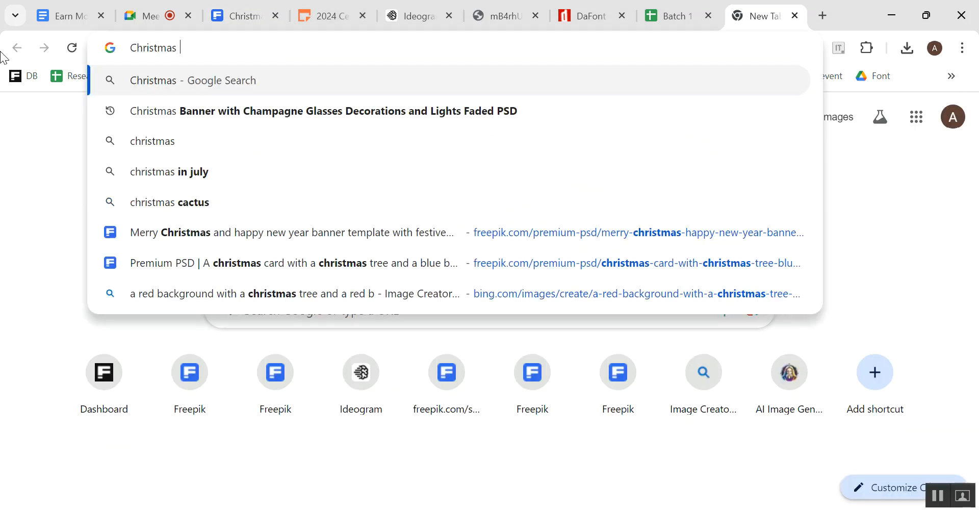
type("fon")
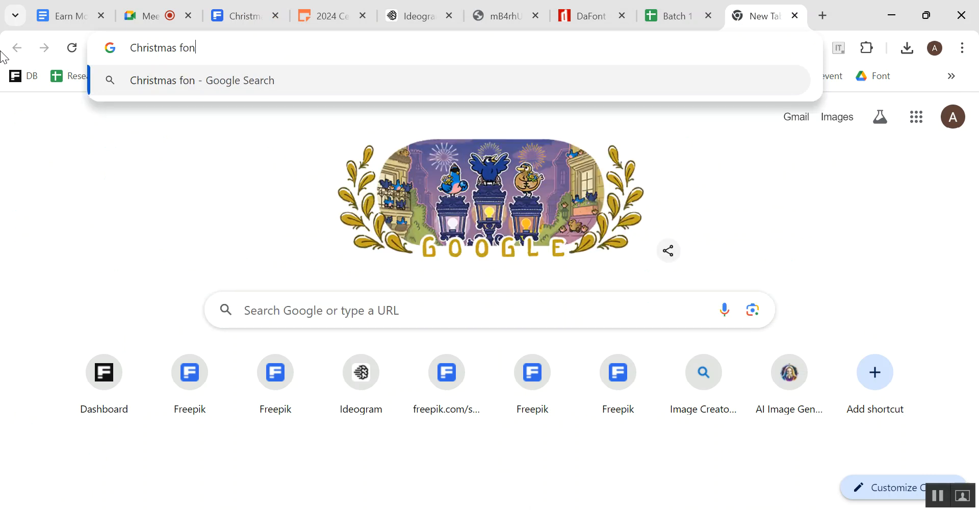
type("t free download")
key("Return")
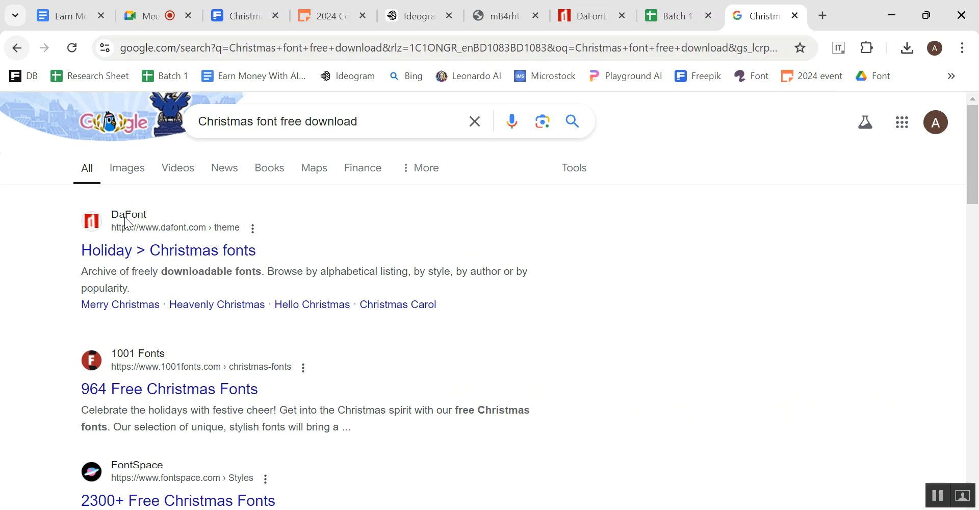
- Open DaFont's "Holiday > Christmas fonts" search result in a new tab and switch to it
right_click(186, 254)
left_click(209, 265)
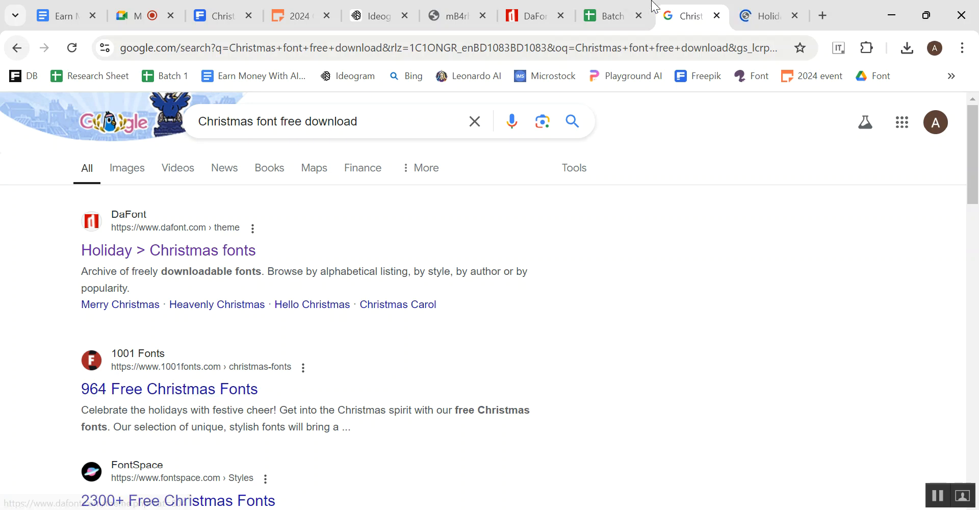
left_click(768, 7)
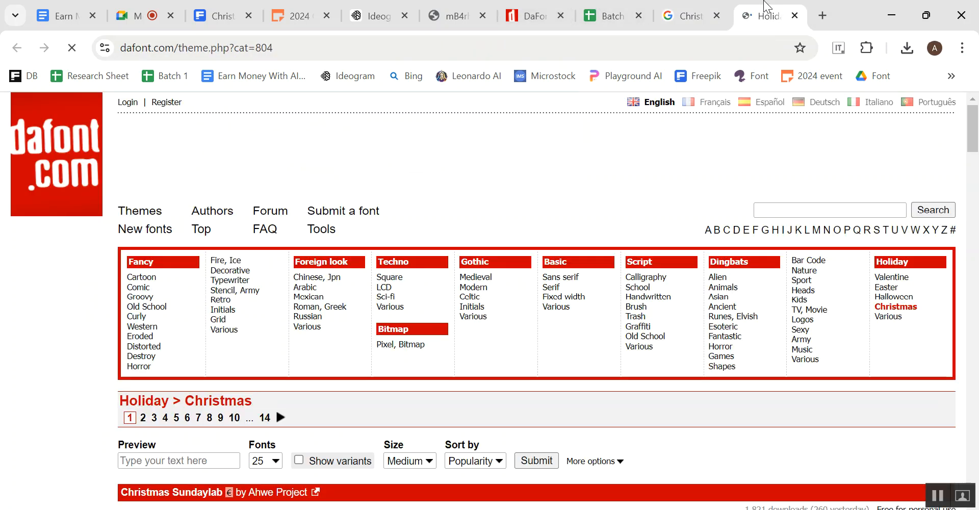
- Browse DaFont's Christmas font list and download the Christmas Wish Monoline font
scroll(623, 208, "down", 5)
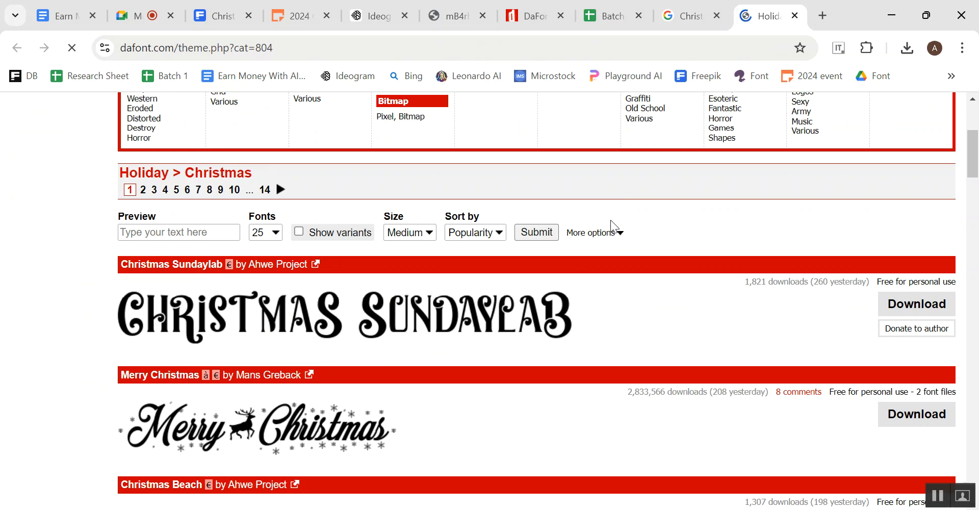
scroll(577, 270, "down", 4)
scroll(574, 280, "down", 1)
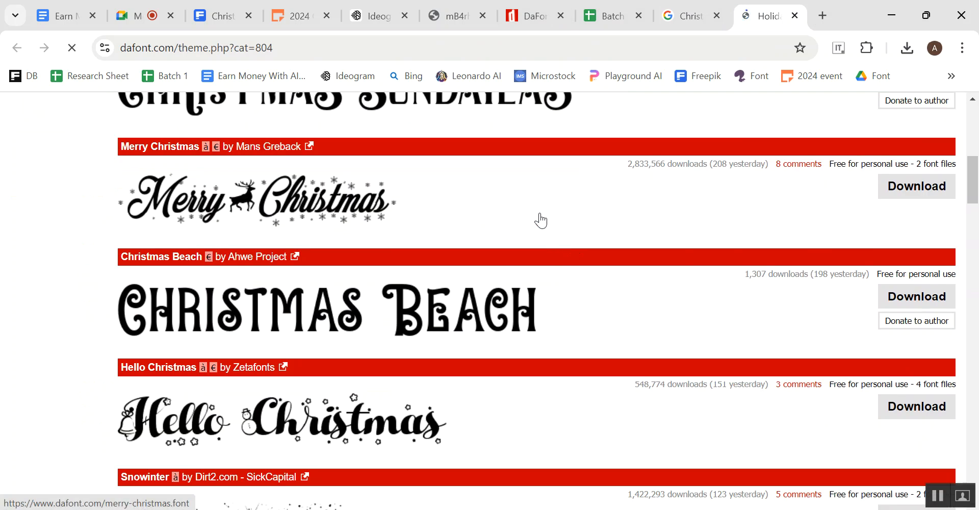
scroll(553, 236, "down", 5)
scroll(581, 366, "up", 2)
scroll(581, 366, "down", 7)
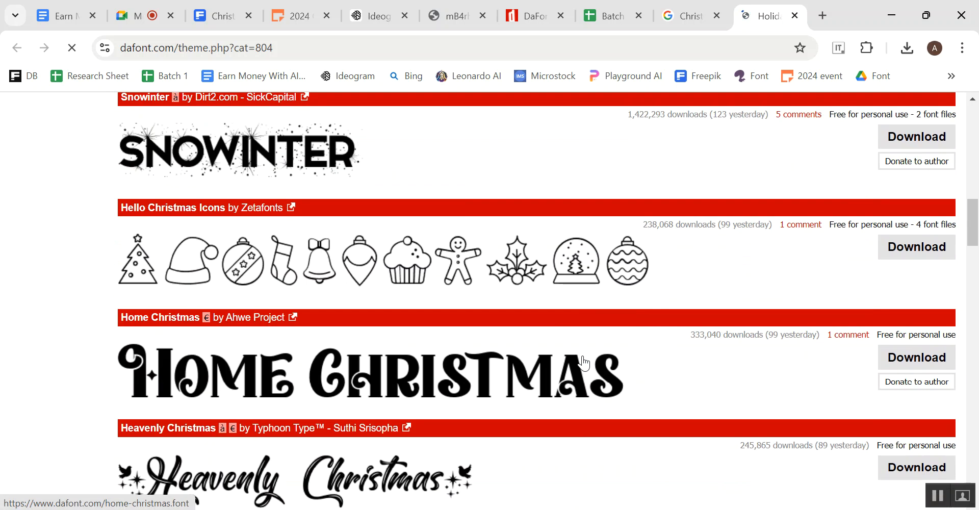
scroll(572, 335, "down", 4)
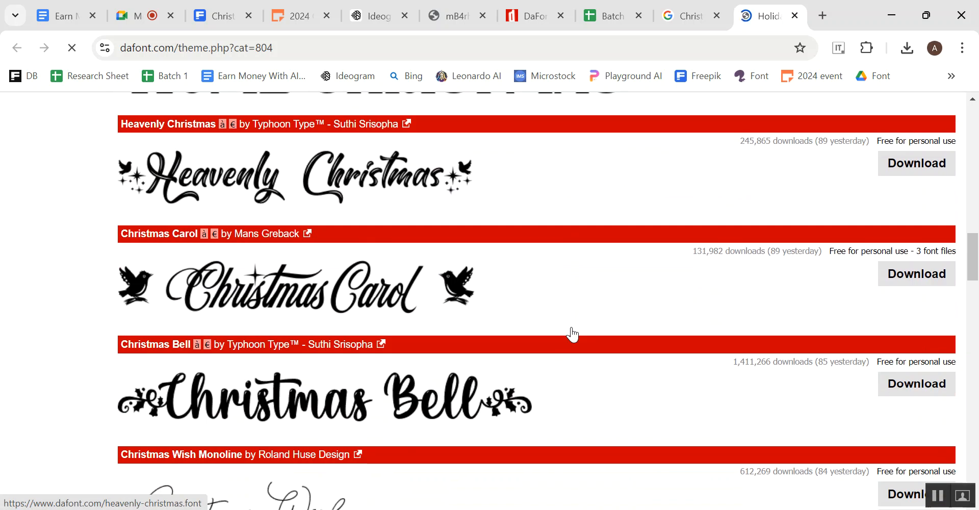
scroll(570, 336, "down", 1)
scroll(568, 332, "down", 2)
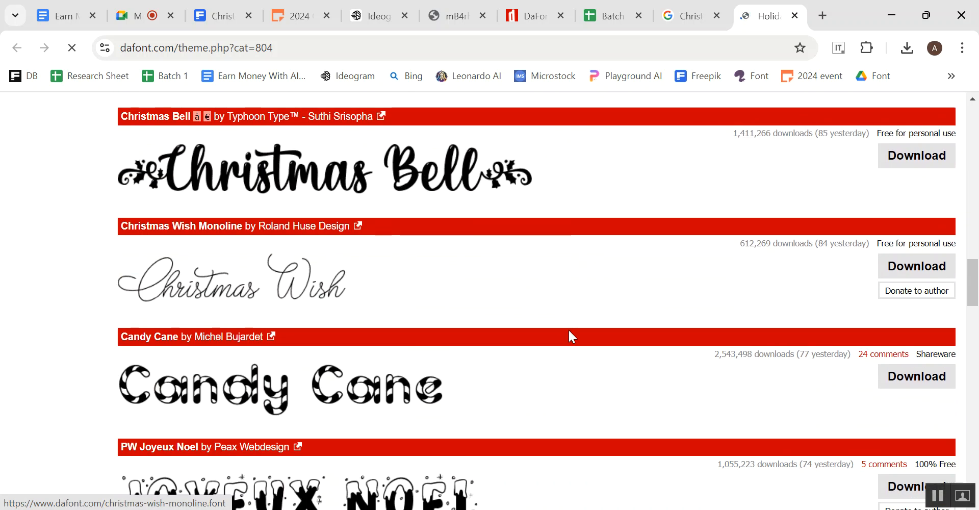
scroll(568, 332, "down", 4)
scroll(569, 326, "up", 4)
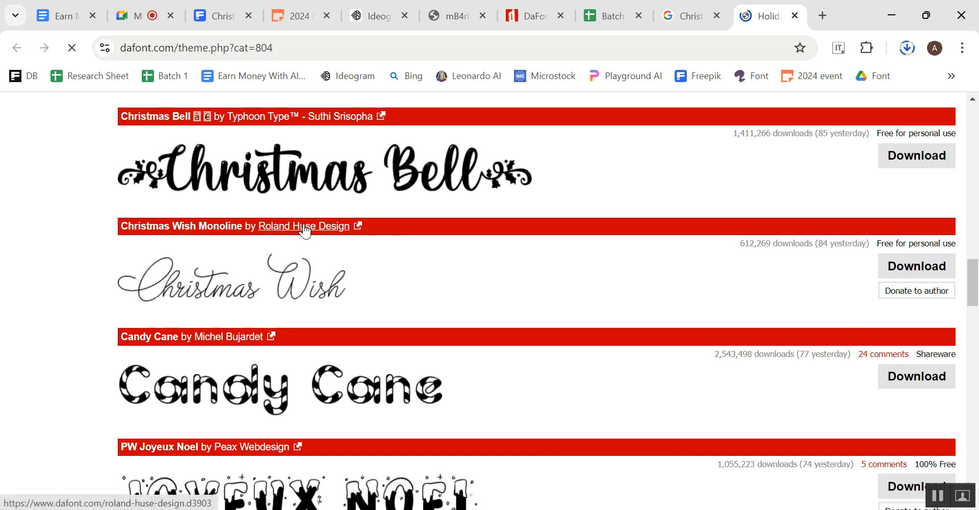
- Show the downloaded christmas_wish_monoline.zip in its folder and open the archive in WinRAR
left_click(907, 47)
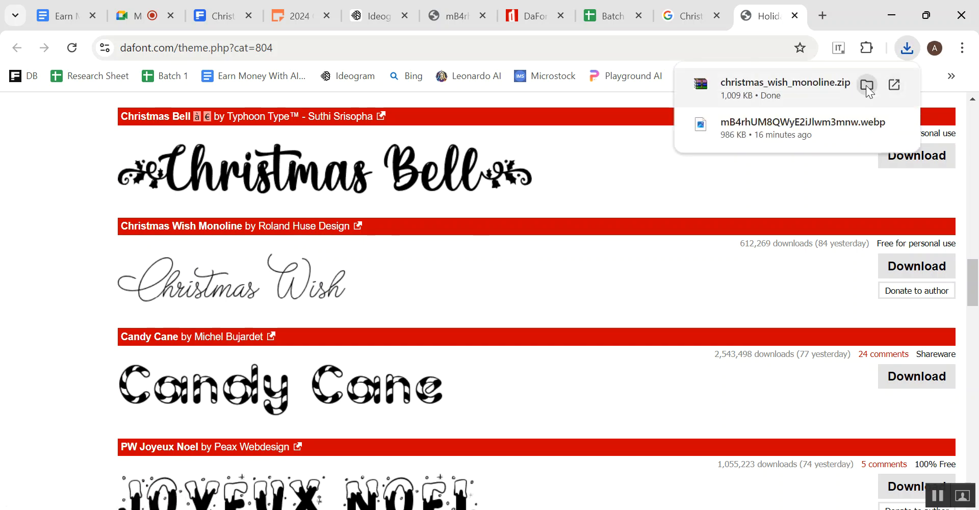
left_click(867, 86)
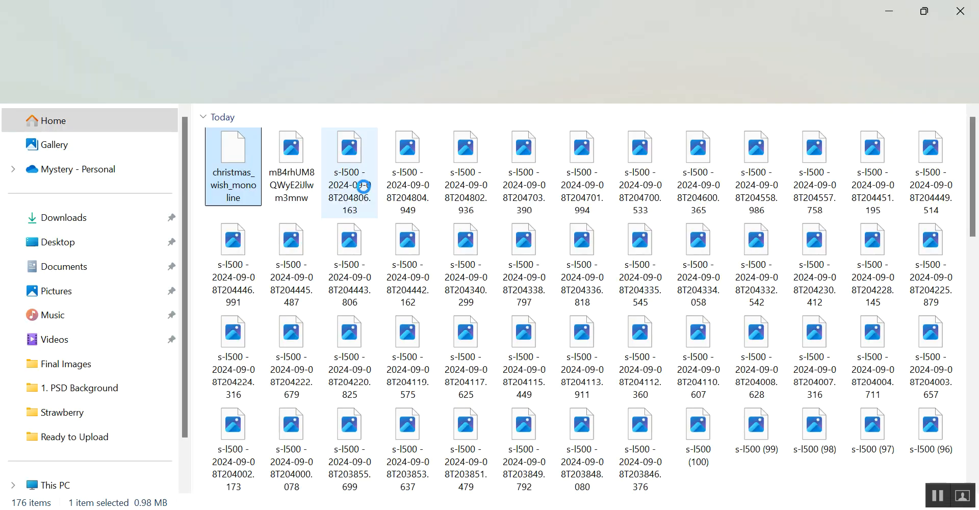
double_click(232, 157)
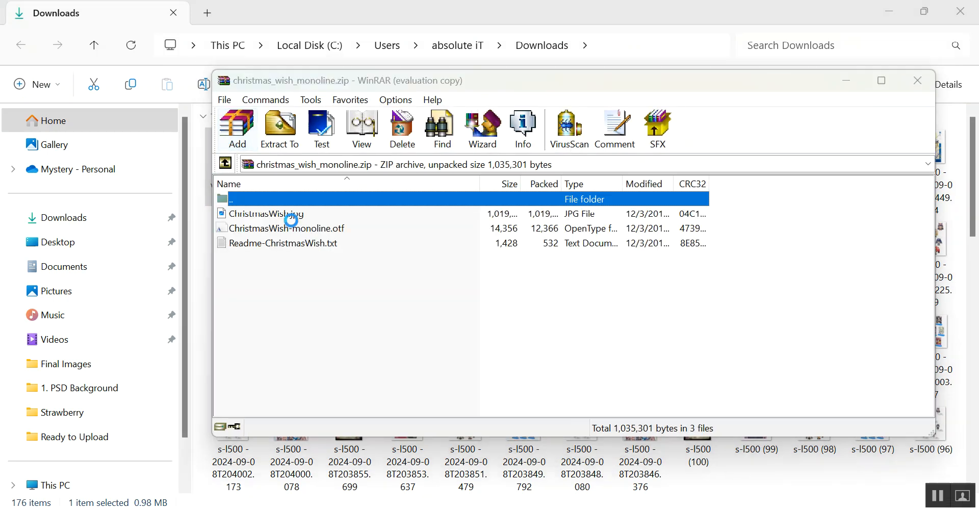
left_click(690, 206)
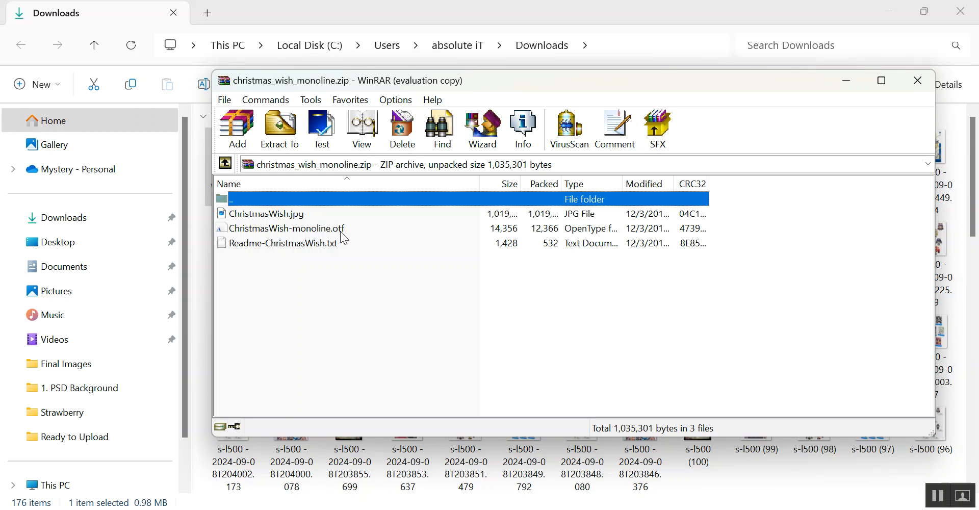
- Install the font from ChristmasWish-monoline.otf in the archive, and close the font preview and the archive
left_click(289, 232)
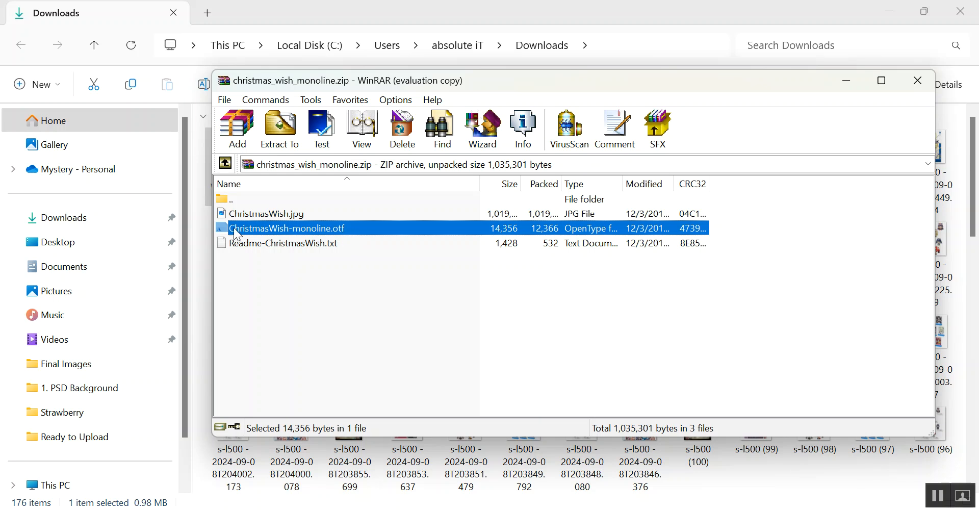
left_click(274, 301)
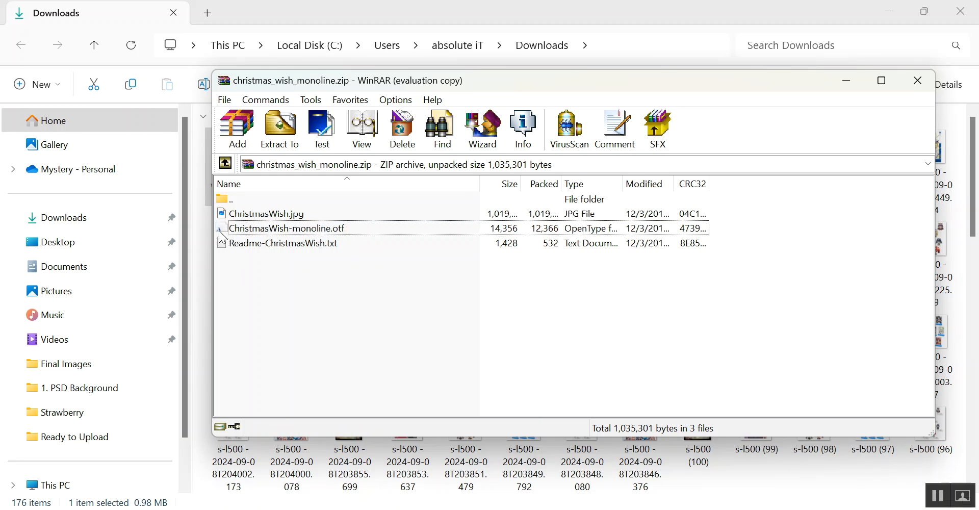
left_click(284, 229)
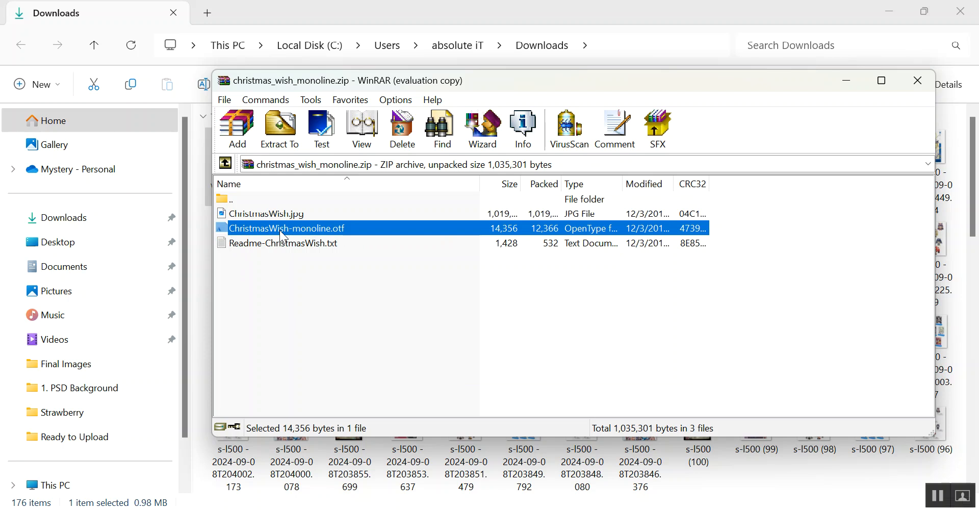
double_click(284, 236)
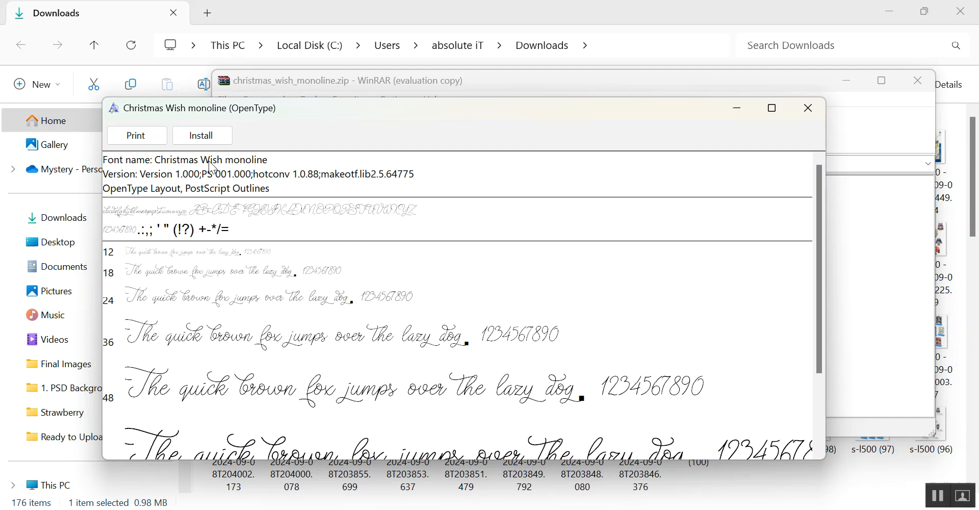
left_click(203, 135)
left_click(809, 109)
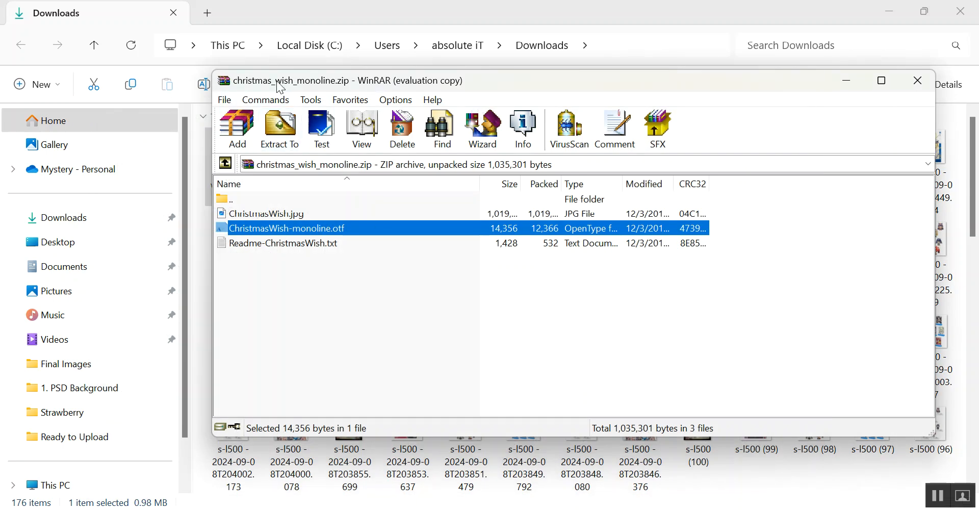
left_click(918, 85)
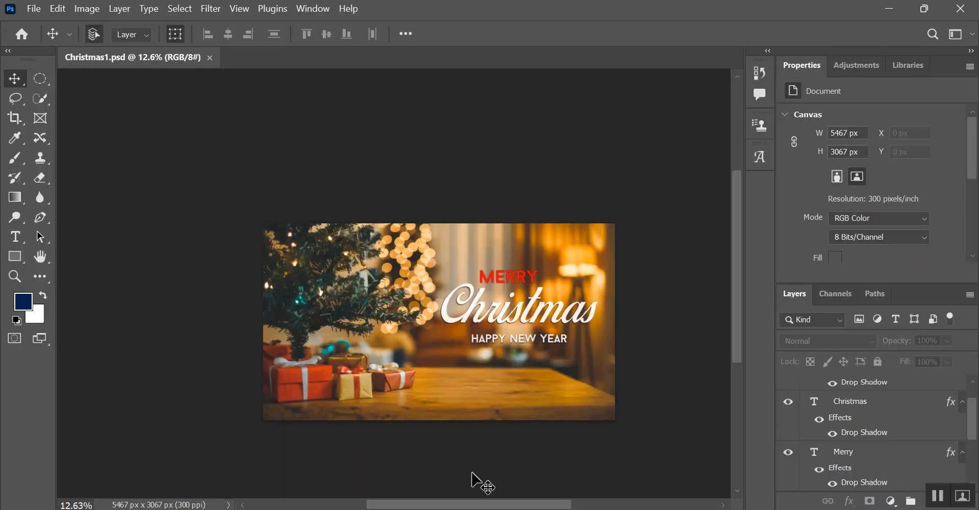
- Change the "Christmas" text layer's font to Christmas Wish monoline and move the text slightly down, just above "HAPPY NEW YEAR"
scroll(500, 398, "up", 3)
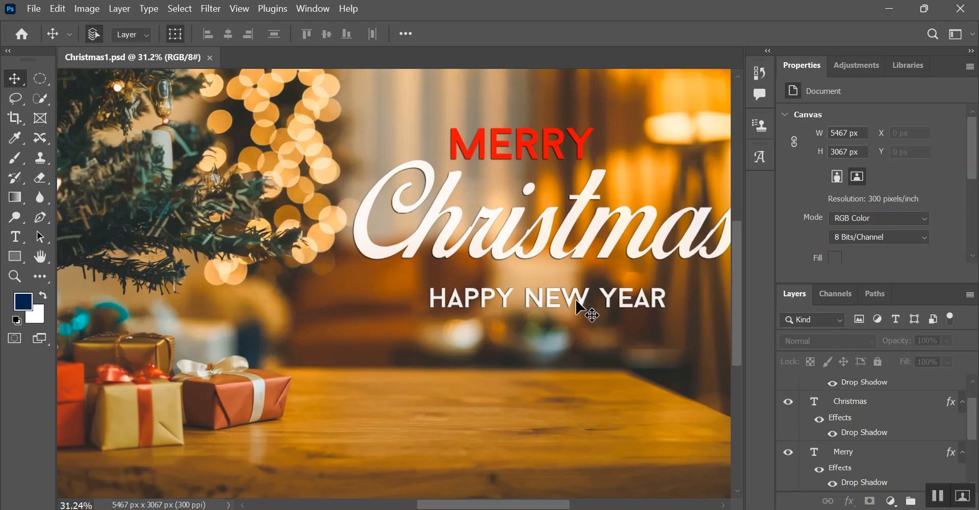
left_click_drag(499, 504, 539, 505)
left_click(454, 229)
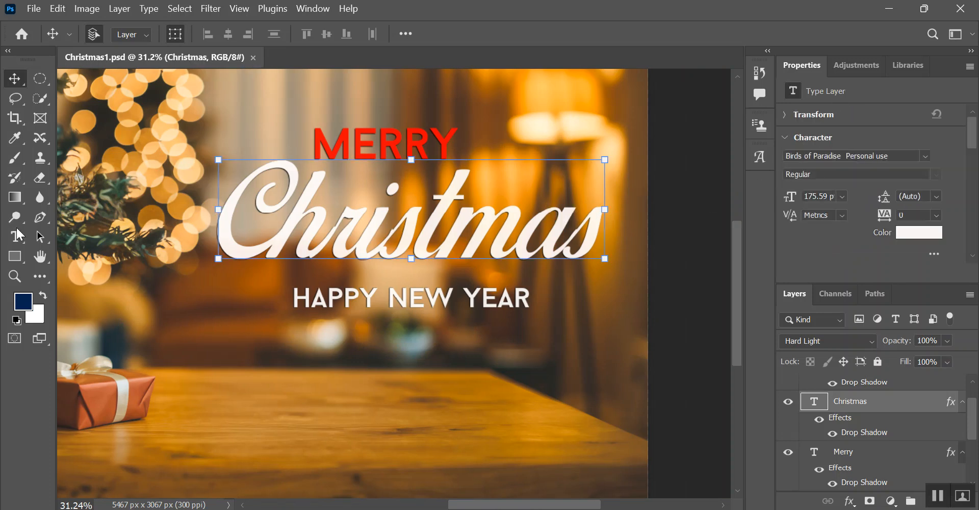
left_click(928, 158)
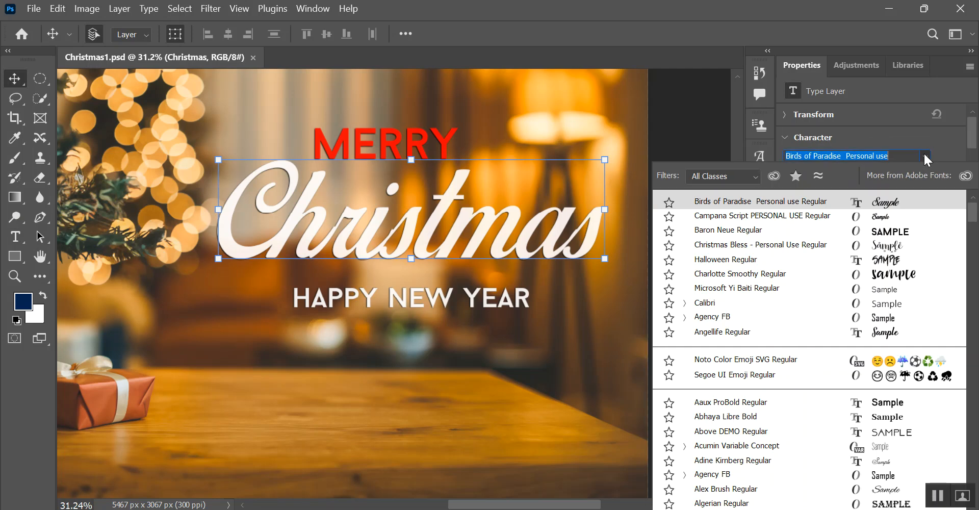
scroll(803, 306, "down", 2)
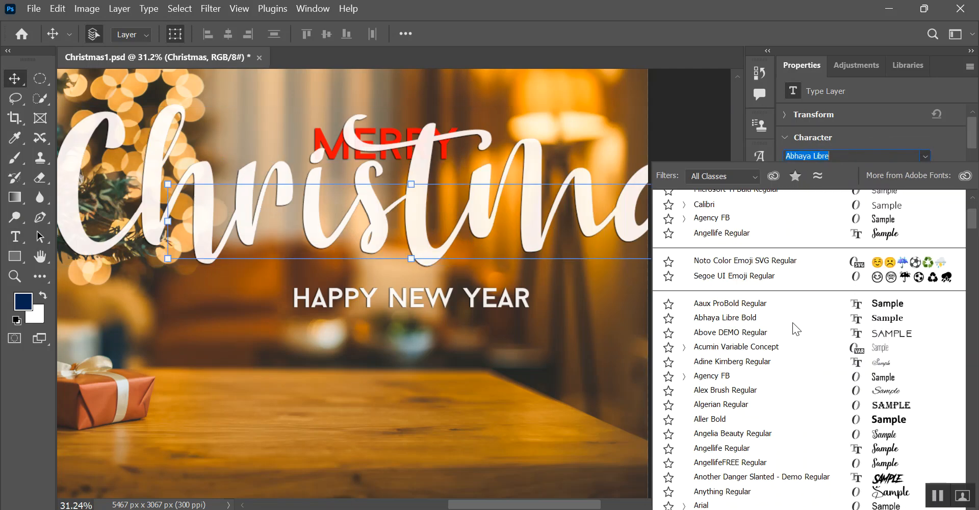
scroll(760, 400, "down", 2)
scroll(757, 400, "down", 8)
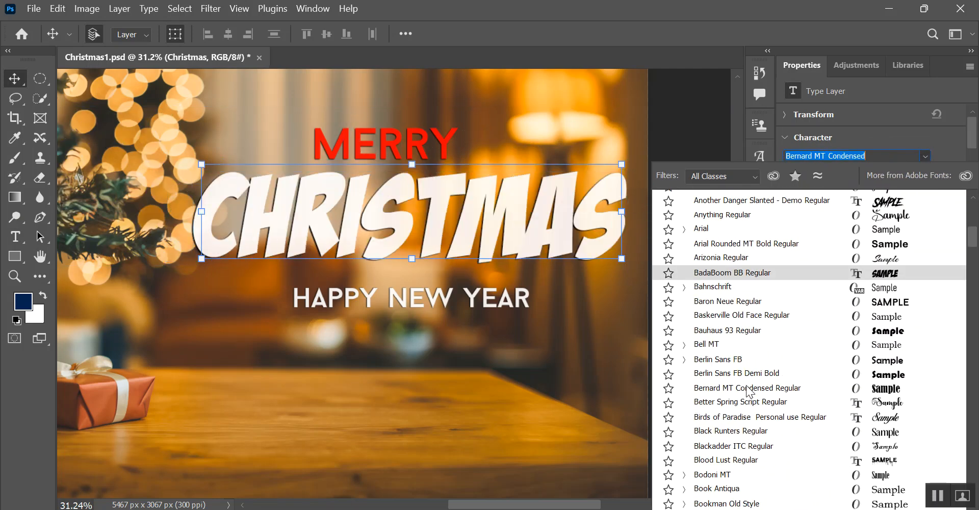
scroll(746, 387, "down", 2)
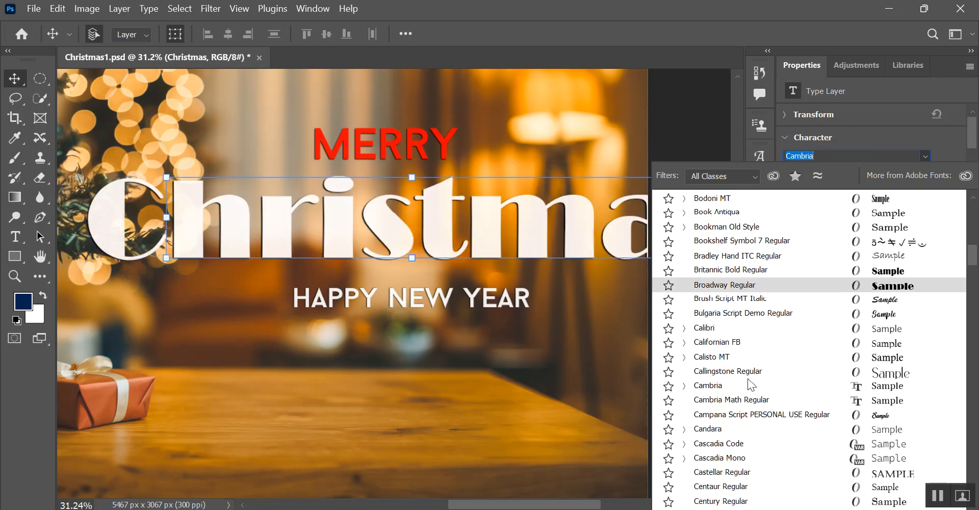
scroll(750, 385, "down", 1)
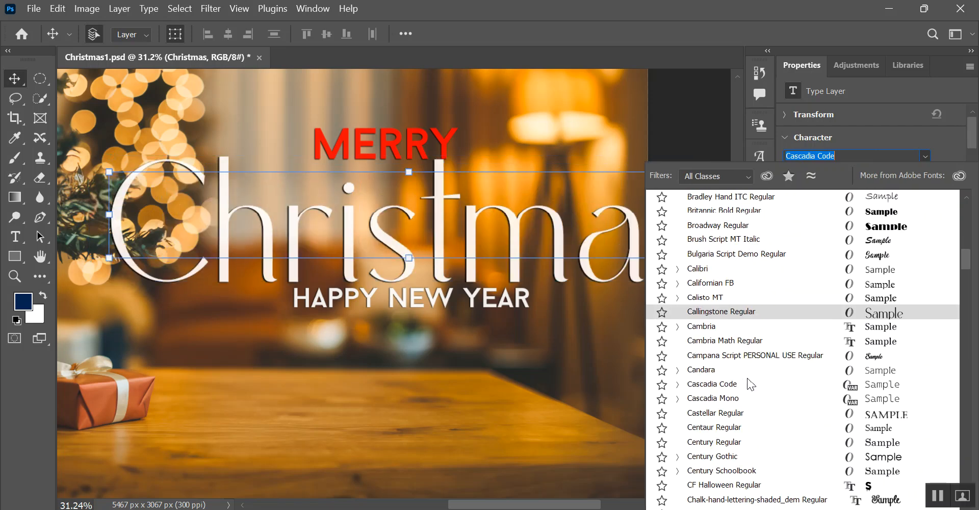
scroll(750, 385, "down", 2)
scroll(750, 385, "down", 1)
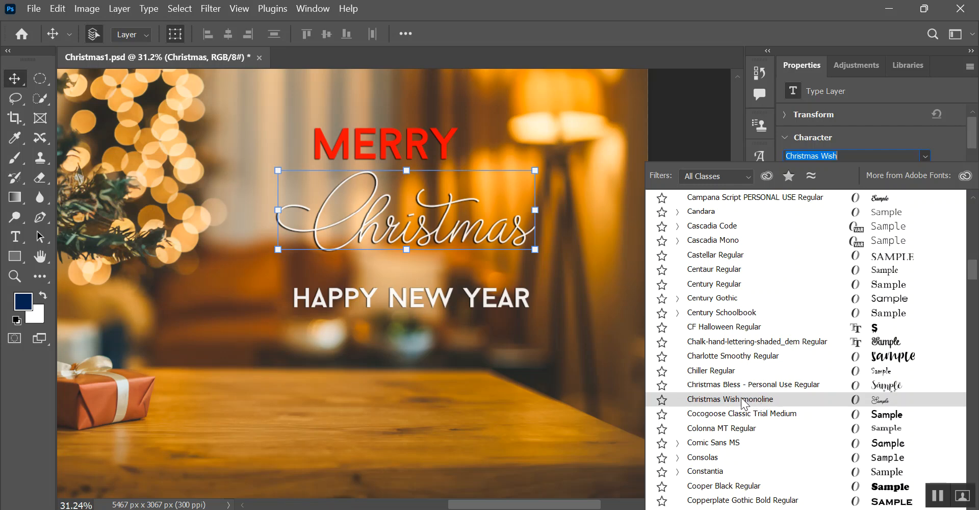
left_click(740, 399)
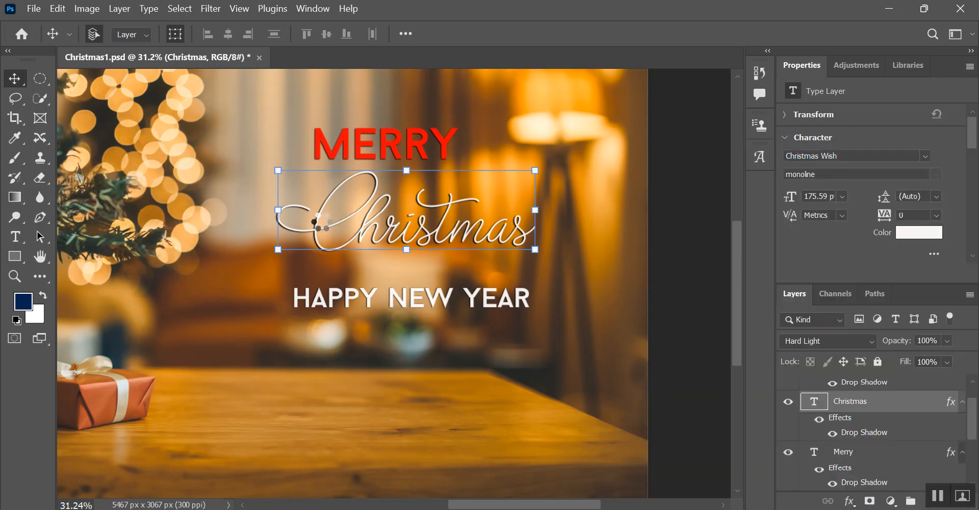
left_click_drag(402, 246, 407, 261)
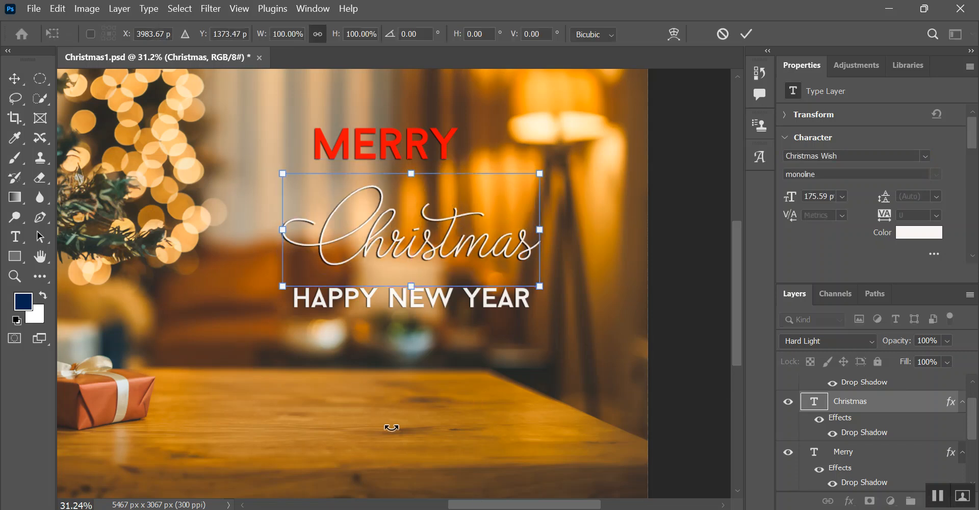
- Switch to the Google Meet call in Chrome and dismiss the call time limit notice
left_click(378, 499)
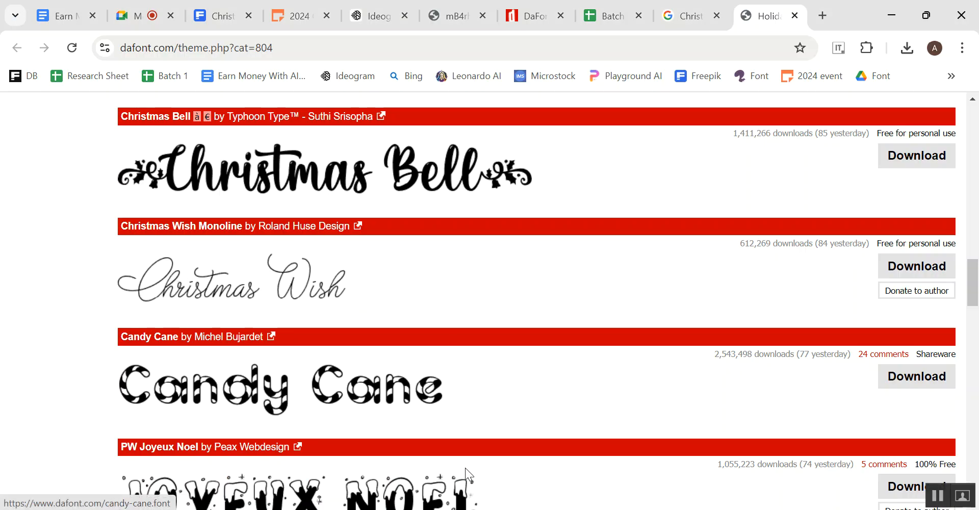
left_click(474, 508)
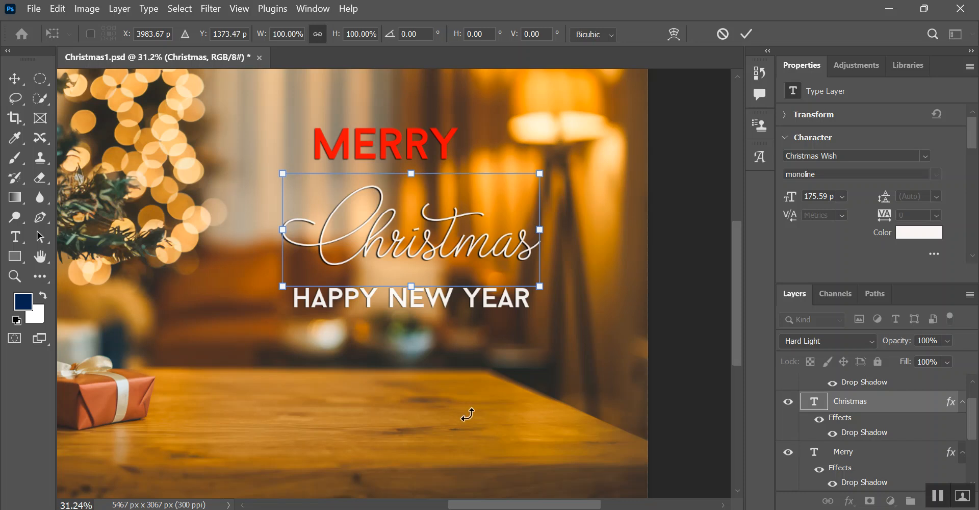
left_click(471, 509)
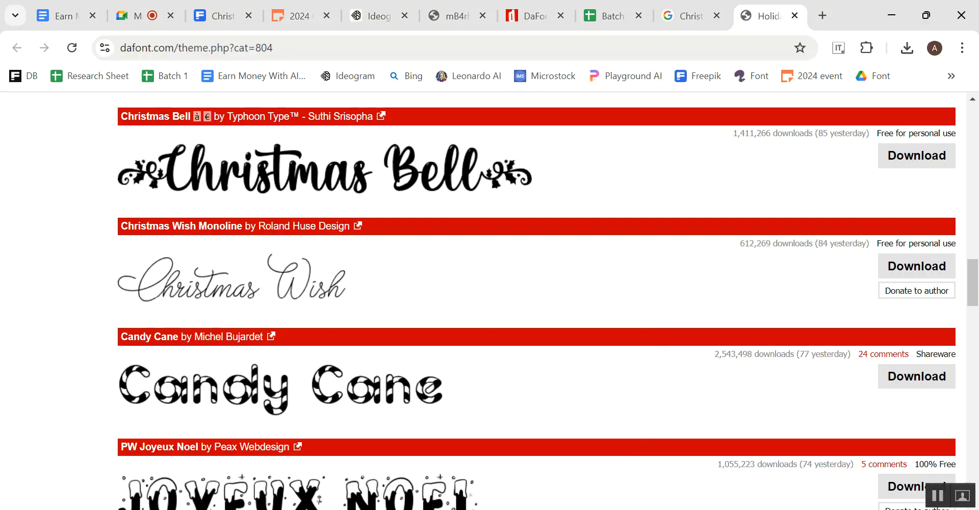
mouse_move(400, 509)
left_click(332, 470)
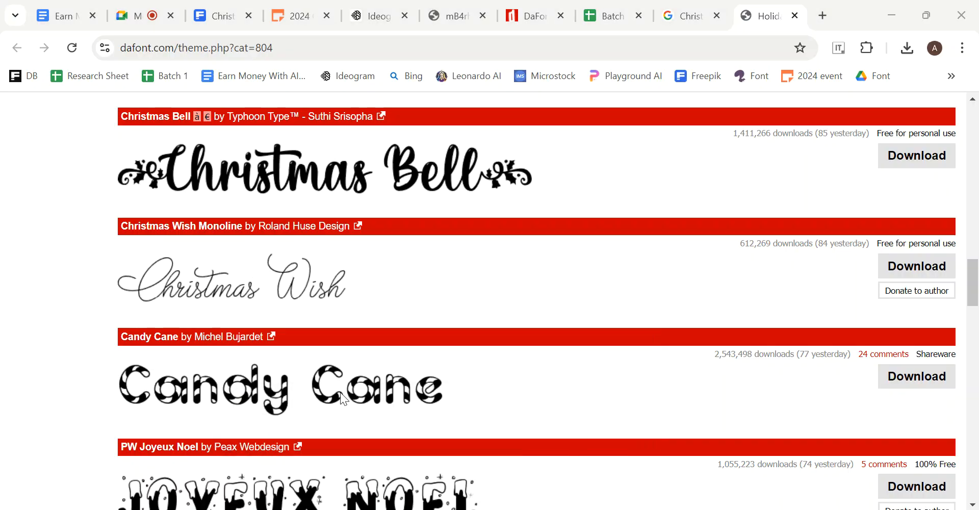
left_click(140, 11)
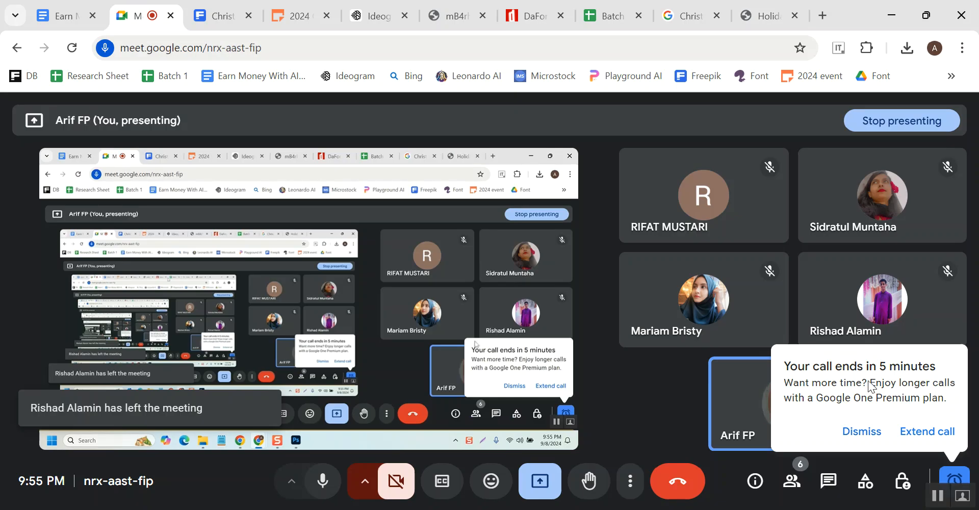
left_click(869, 434)
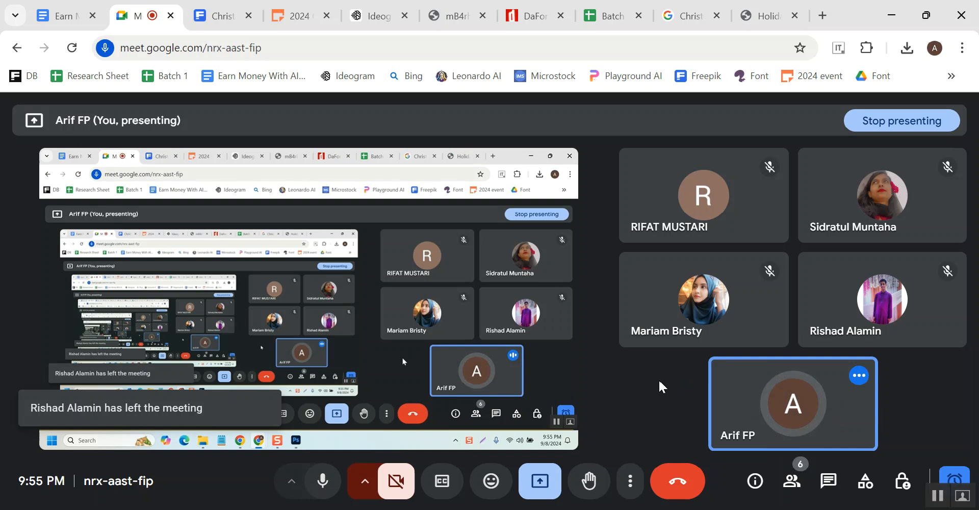